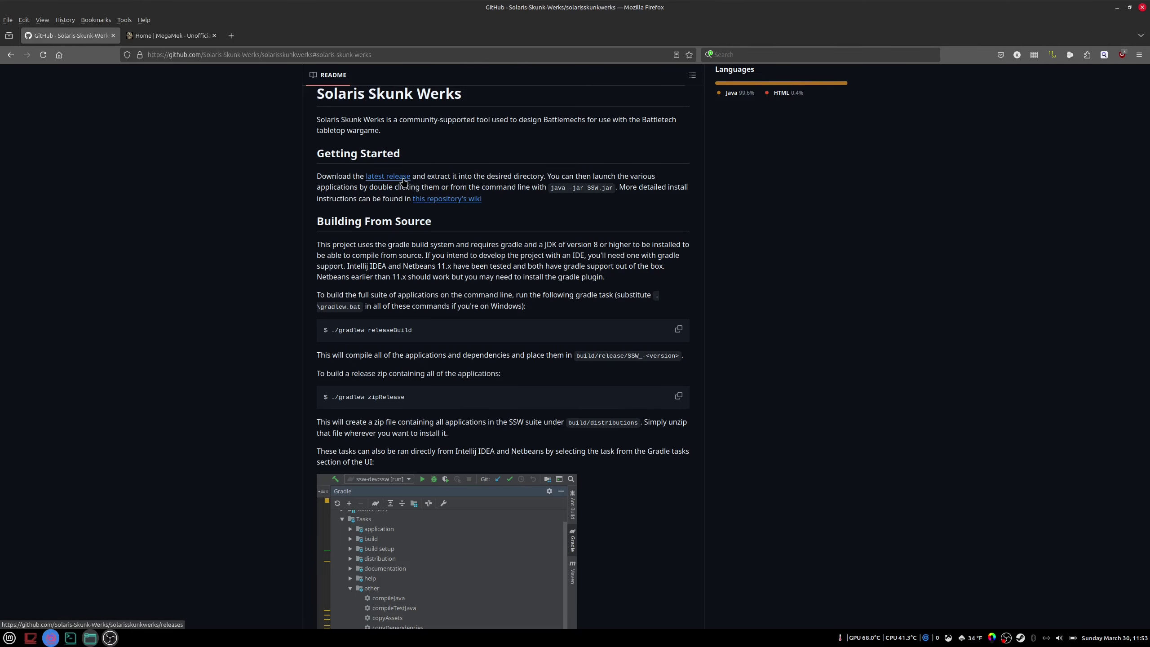
- Open the latest release, 0.7.6.1, from the repository's Releases section, look through its changes and assets, and return to the repository
scroll(236, 411, "up", 8)
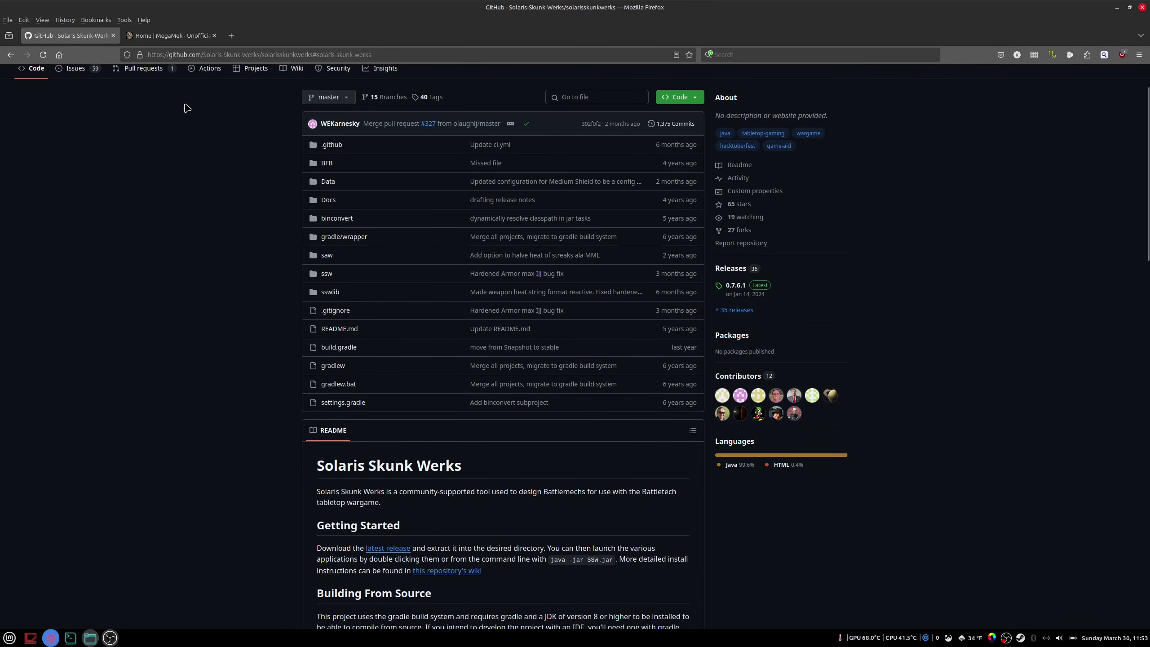
scroll(175, 270, "up", 1)
scroll(174, 271, "up", 3)
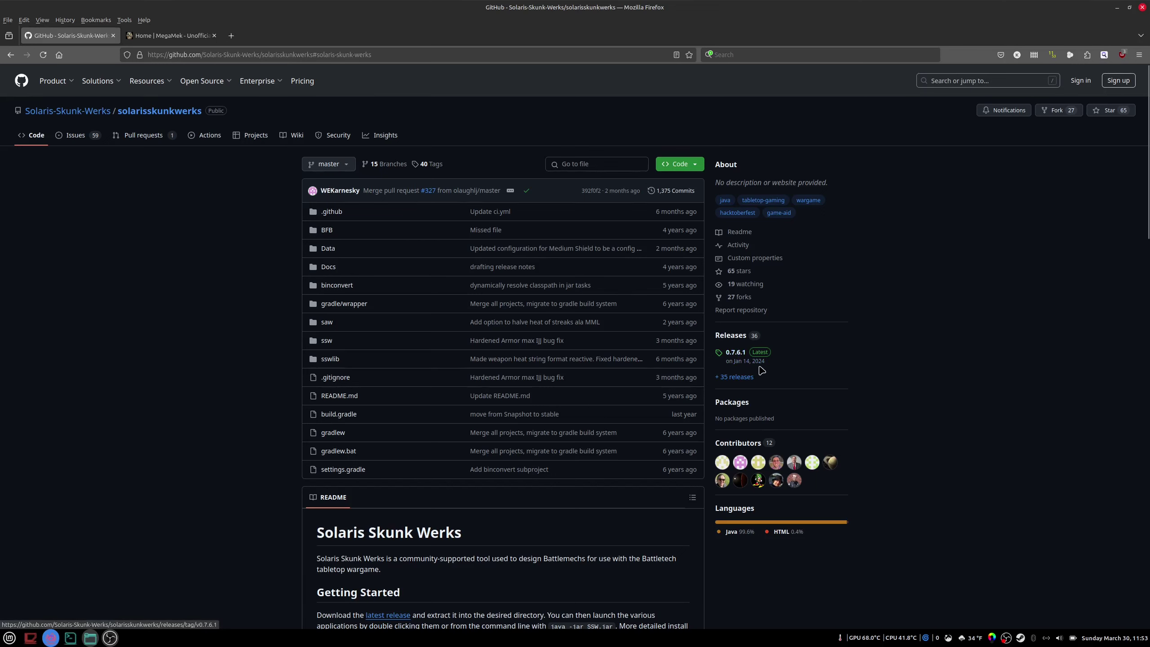
mouse_move(763, 367)
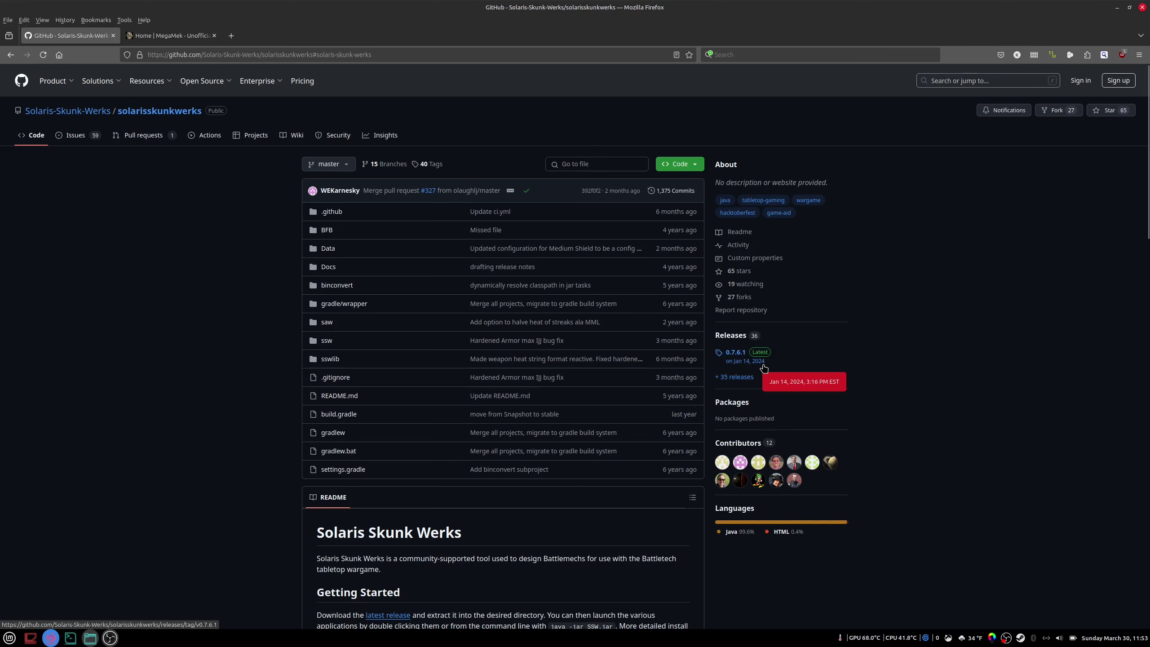
left_click(760, 367)
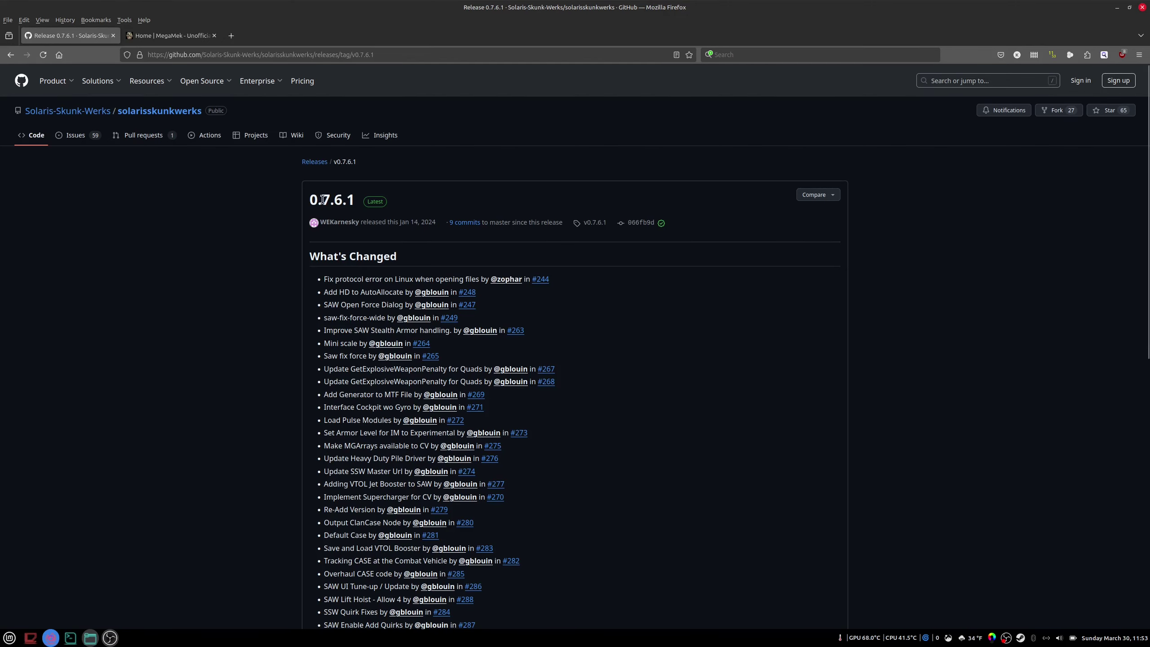
scroll(483, 385, "down", 8)
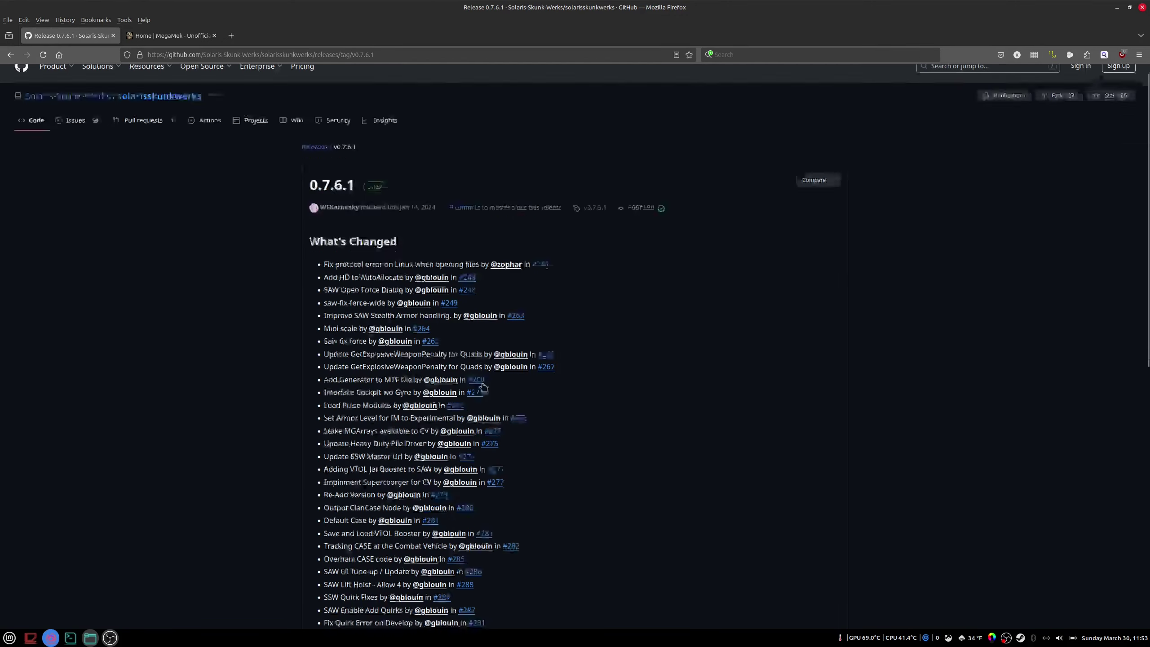
scroll(483, 385, "down", 3)
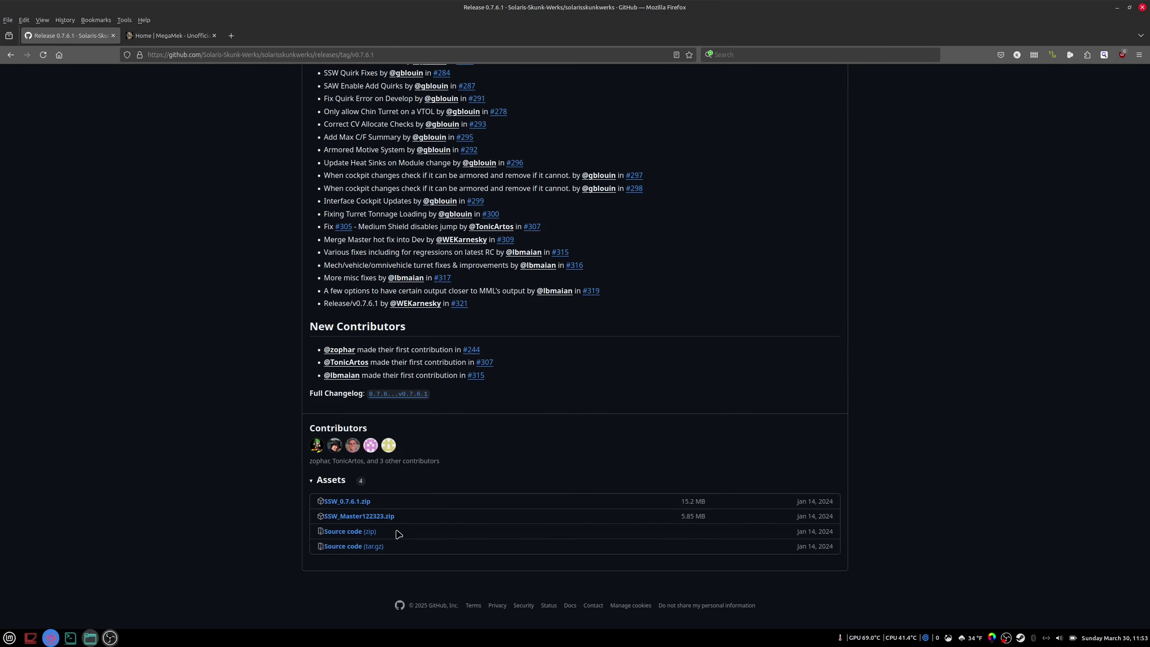
scroll(398, 534, "up", 20)
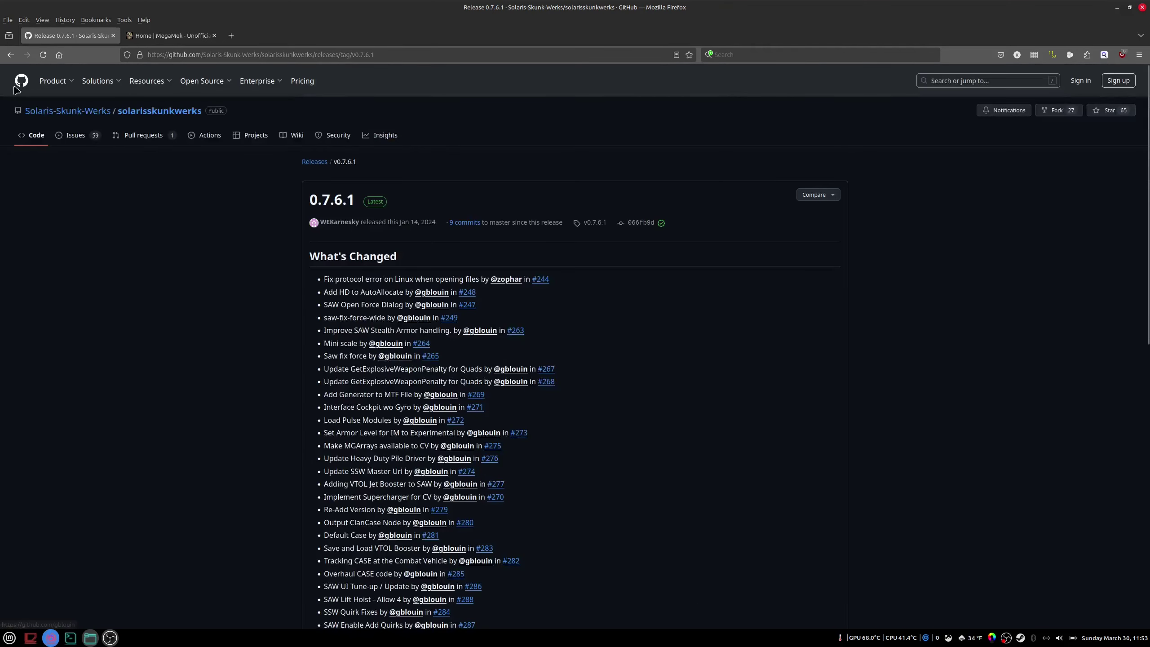
left_click(11, 55)
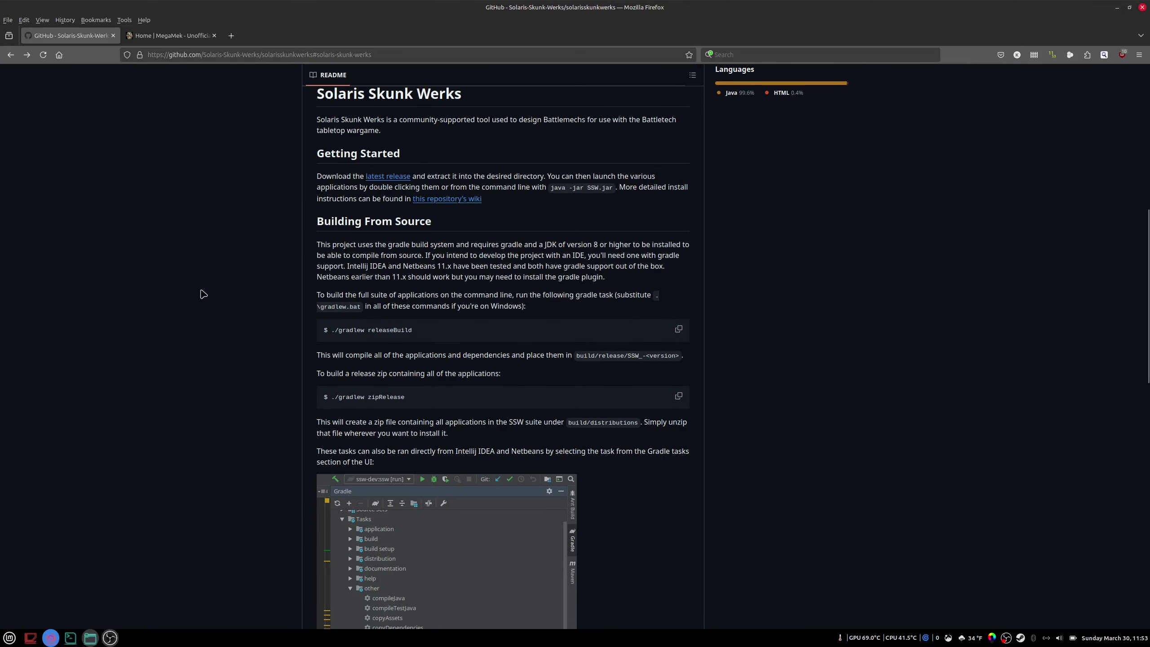
- Follow the README's latest release link and open the 0.7.6.1 release page
left_click(403, 181)
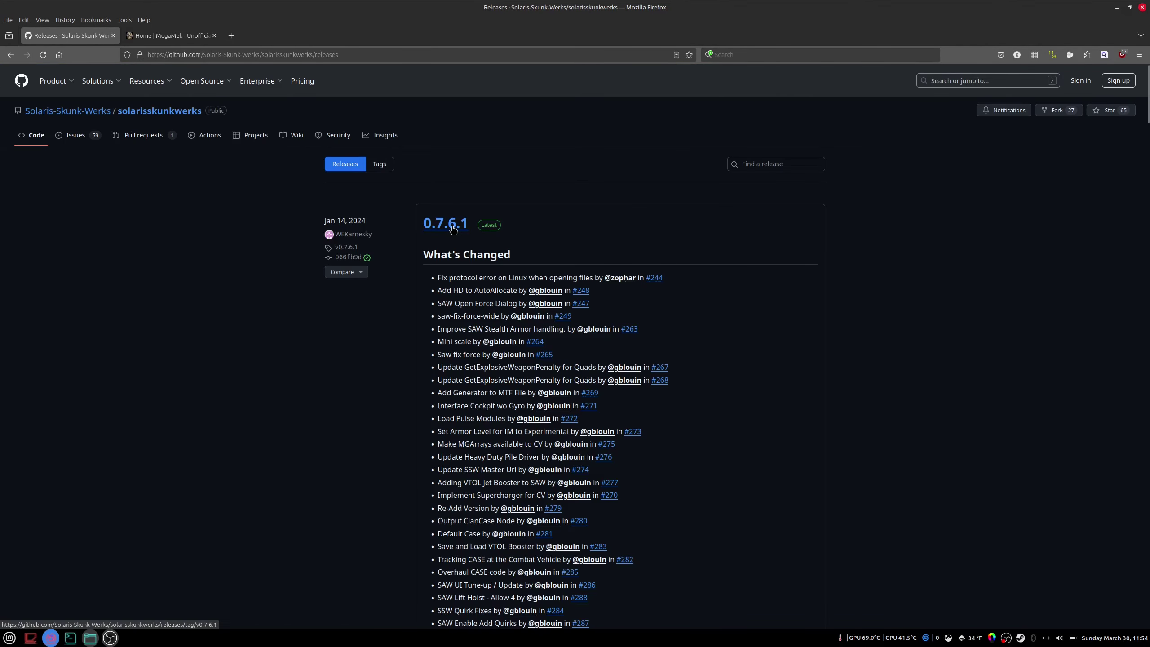
scroll(344, 335, "down", 10)
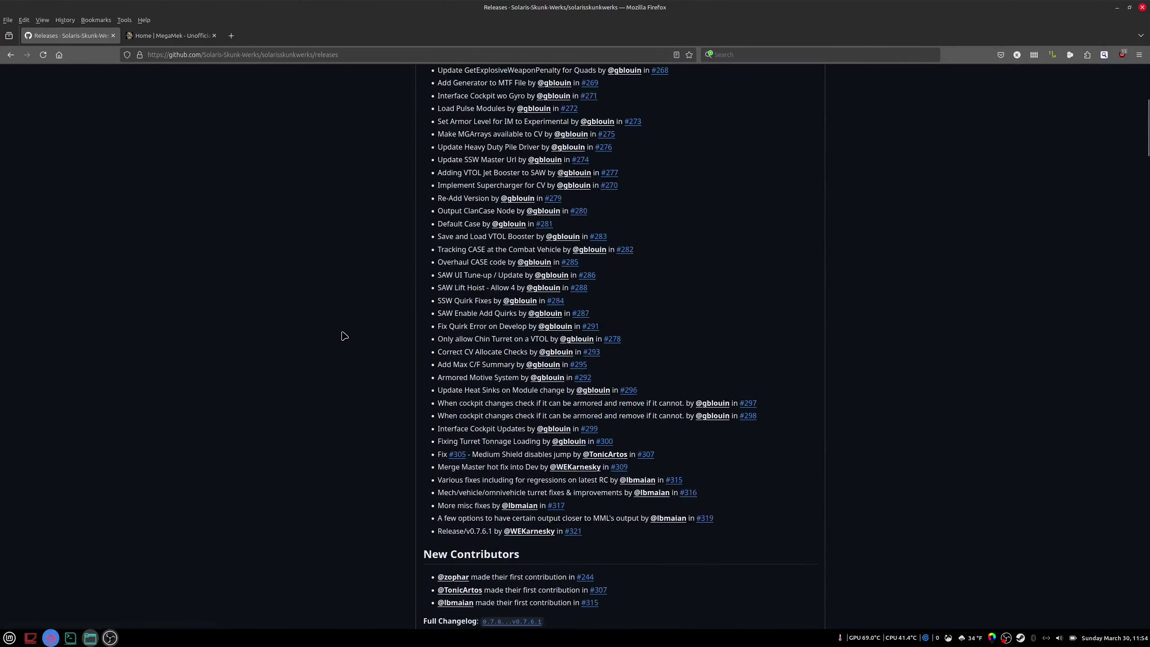
scroll(495, 421, "up", 12)
left_click(449, 227)
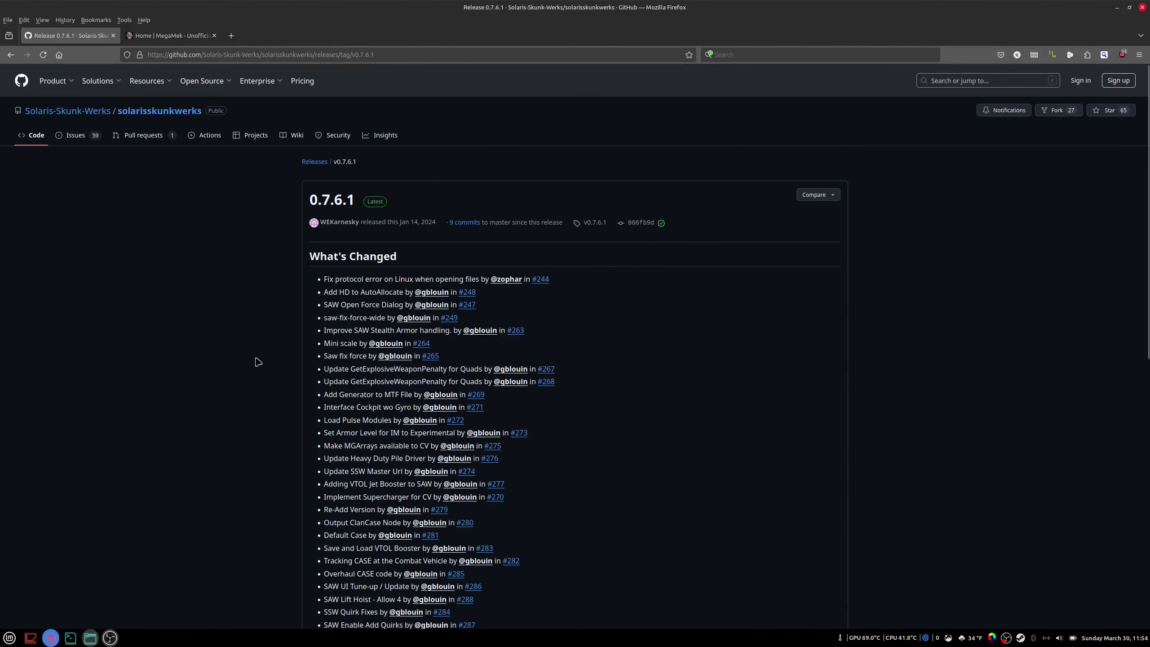
- Download SSW_0.7.6.1.zip from the release assets and save it in the home directory's temp folder
scroll(394, 526, "down", 15)
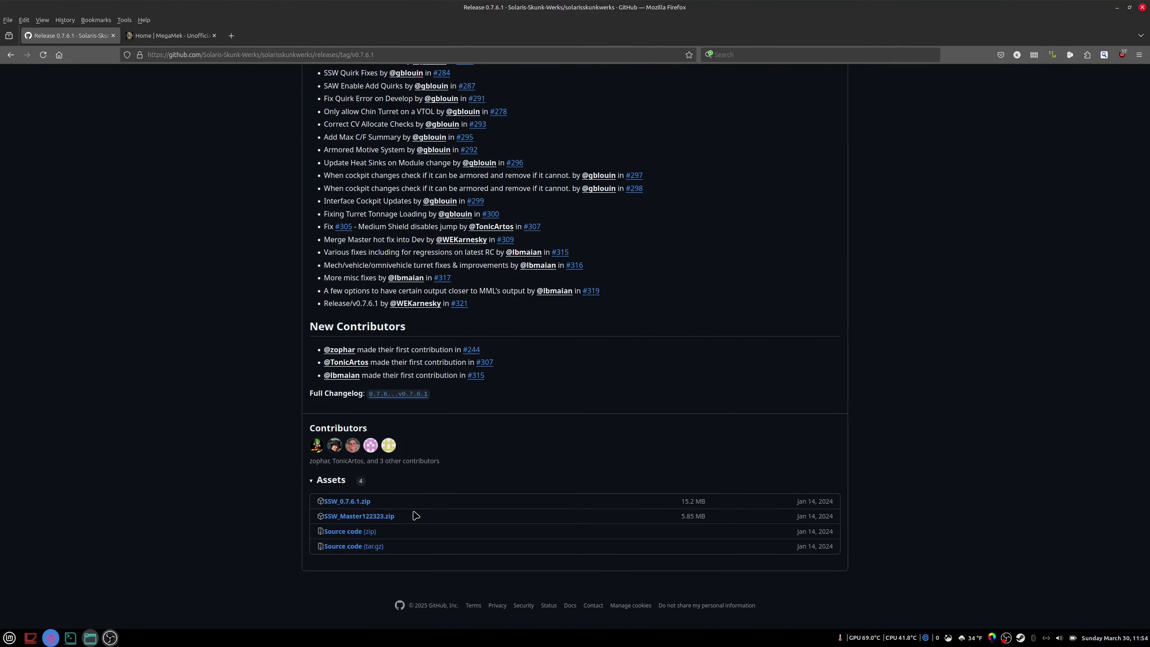
scroll(415, 514, "up", 8)
scroll(415, 513, "down", 8)
left_click(358, 502)
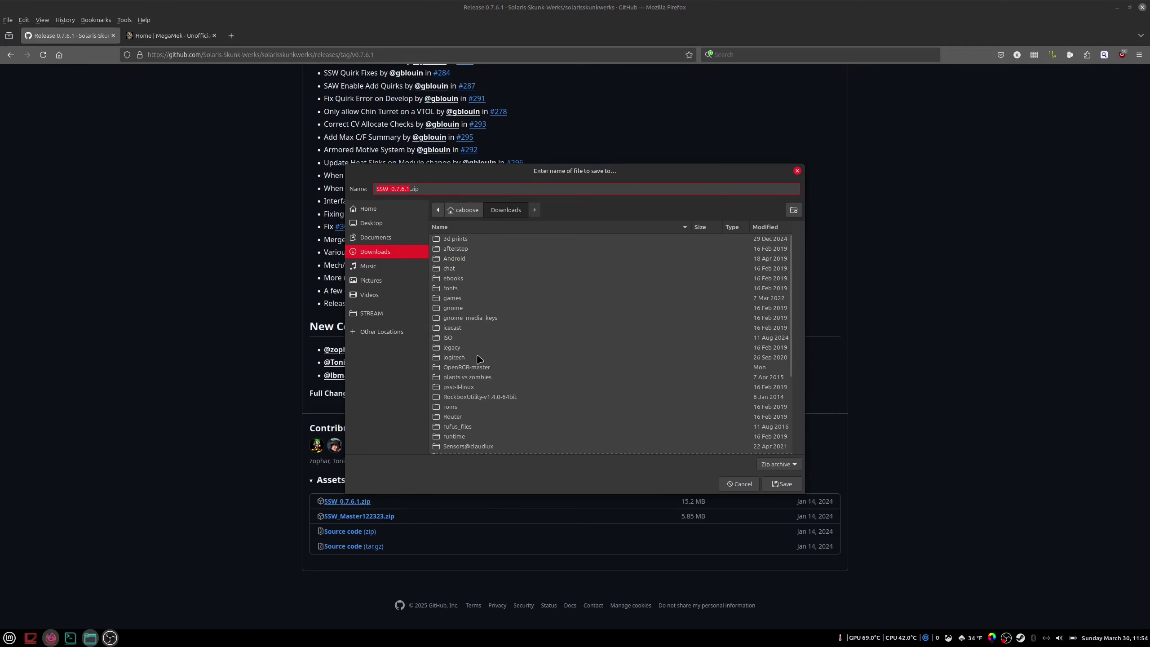
left_click(473, 210)
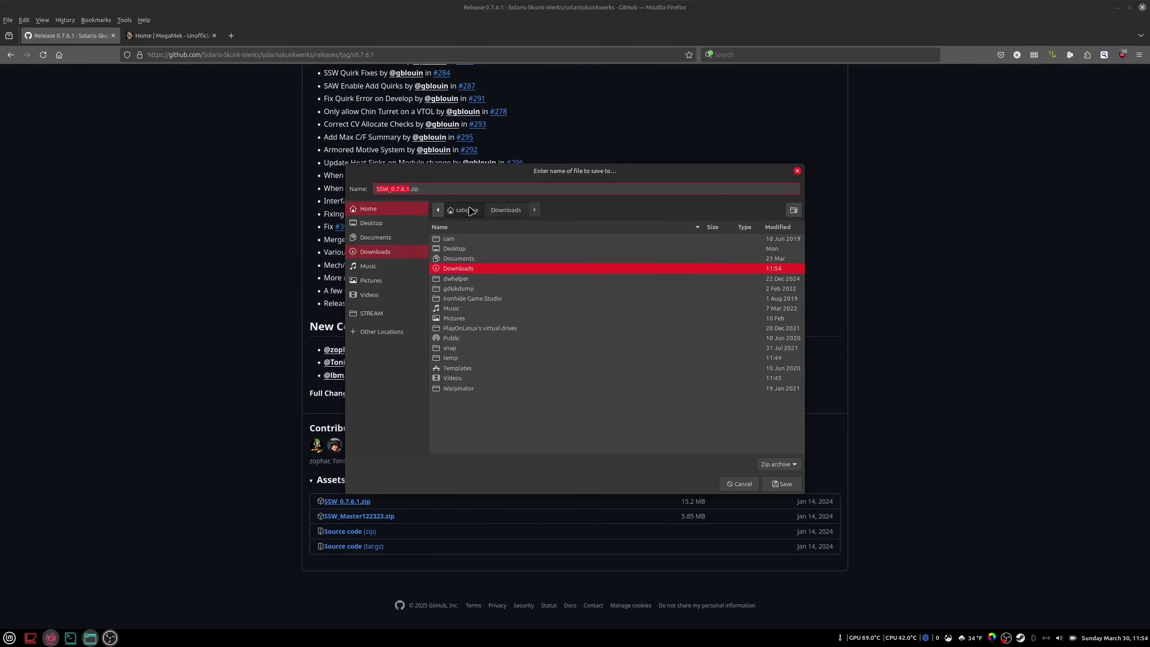
double_click(470, 362)
left_click(789, 487)
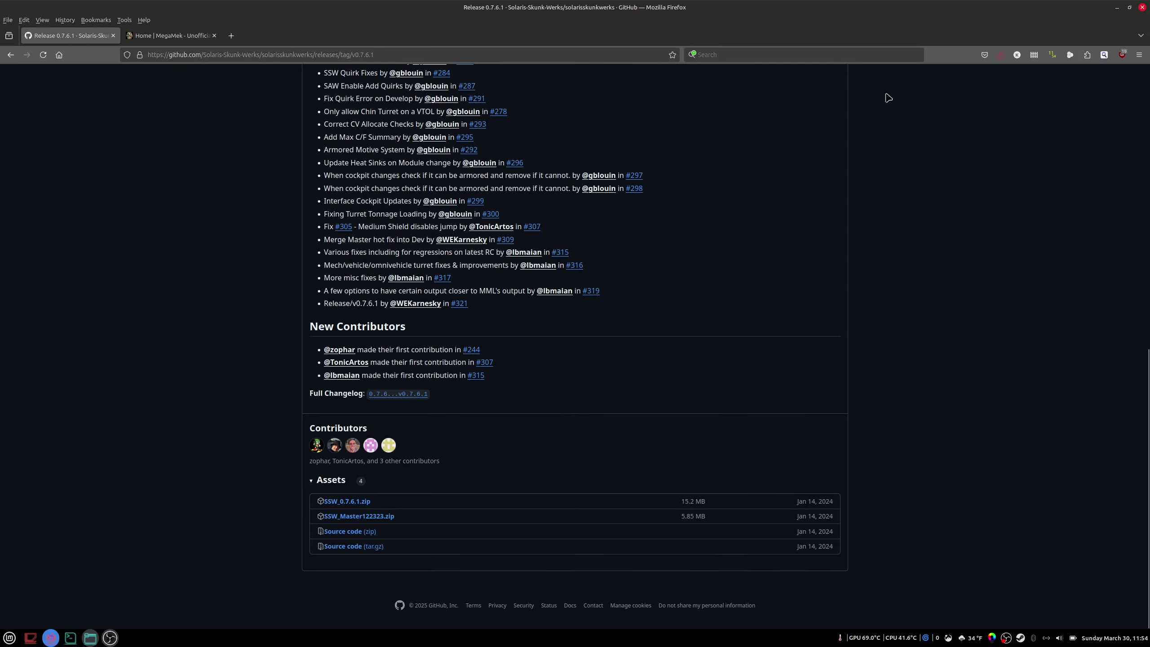
- Switch to the MegaMek website and open its Downloads page
left_click(161, 41)
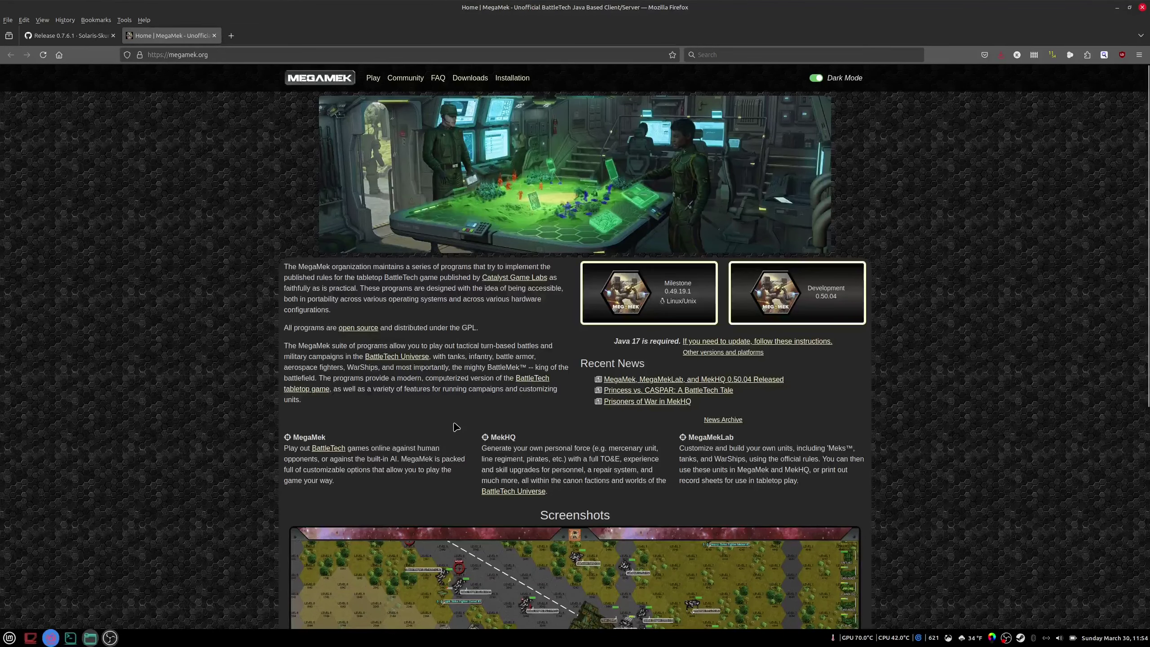
left_click(472, 78)
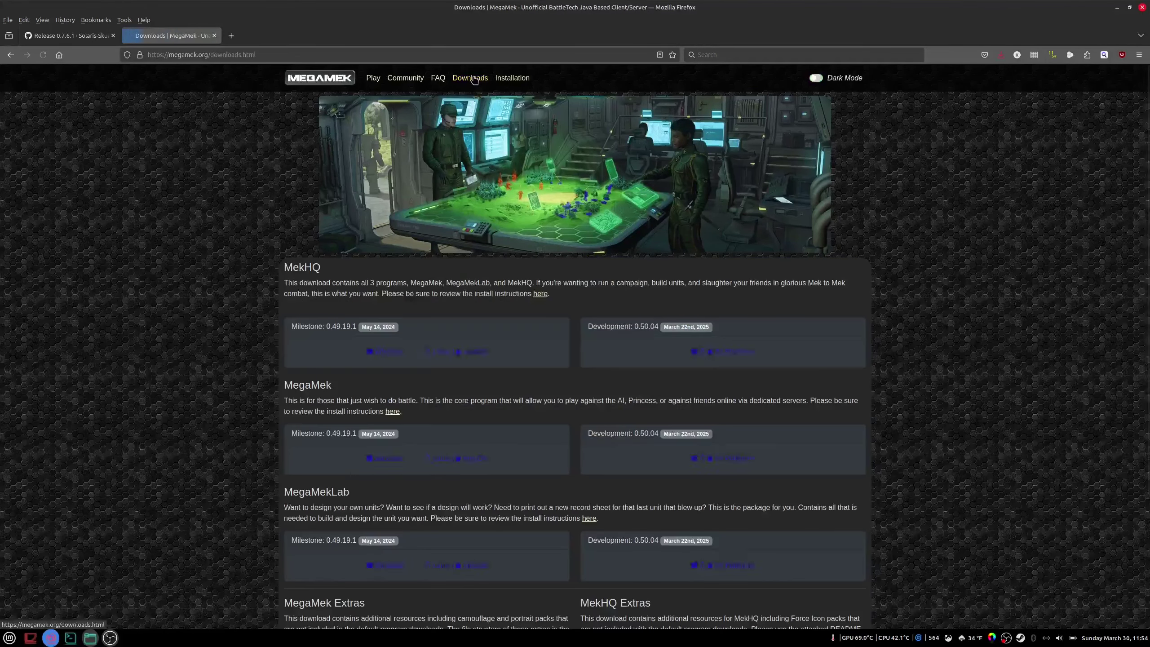
- Go back from the GitHub release page to the Solaris Skunkwerks homepage
left_click(72, 35)
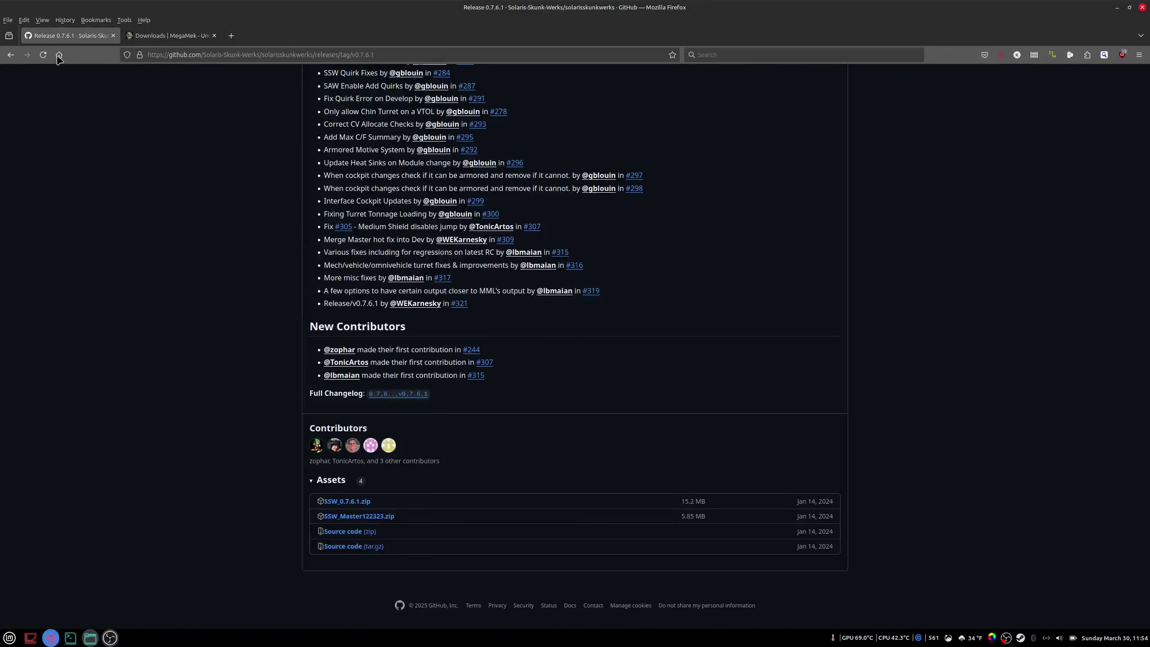
left_click(3, 56)
left_click(3, 56)
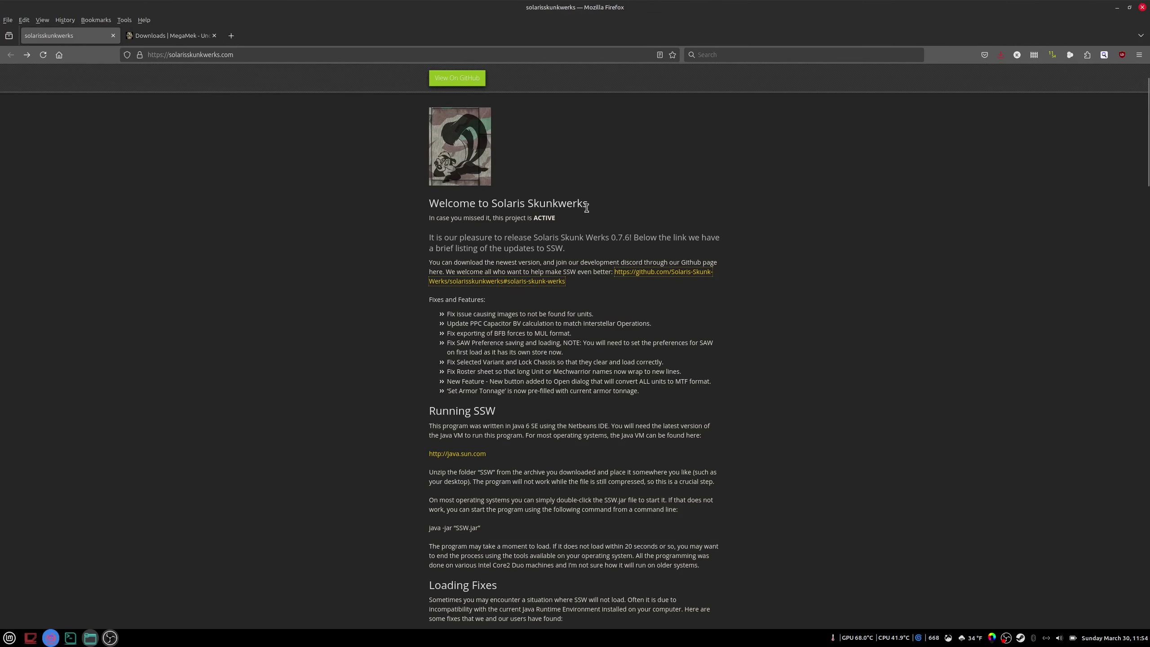
- Download the MekHQ milestone 0.49.19.1 package for Linux/macOS from the MegaMek downloads page into the temp folder
left_click(172, 39)
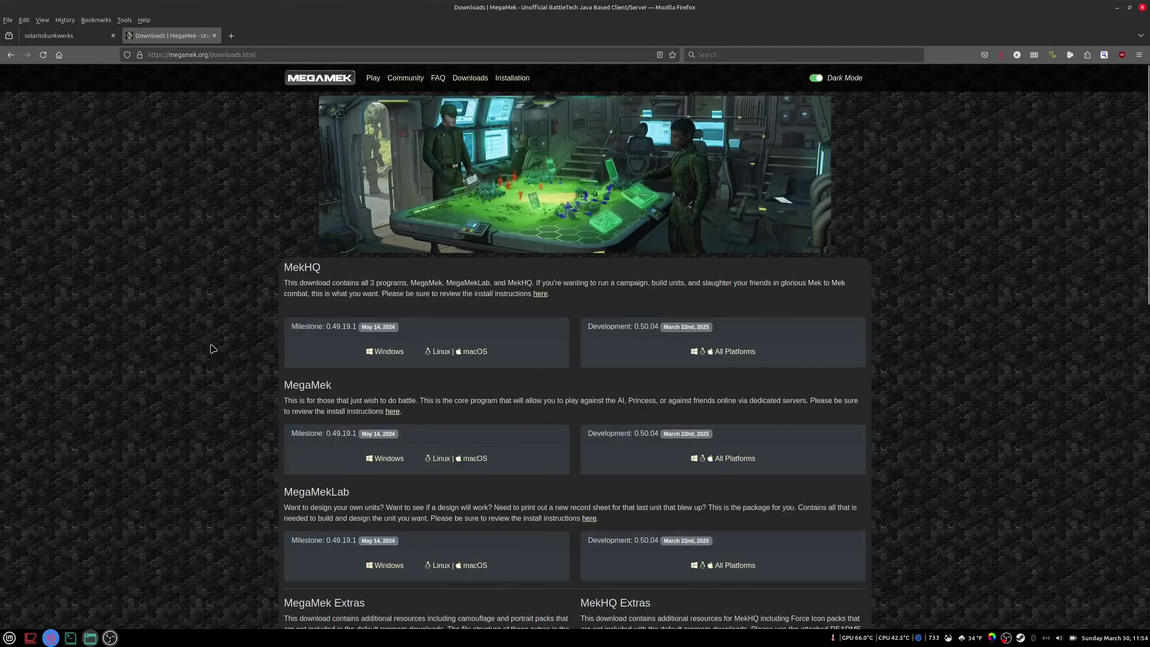
scroll(213, 348, "down", 6)
scroll(213, 349, "up", 2)
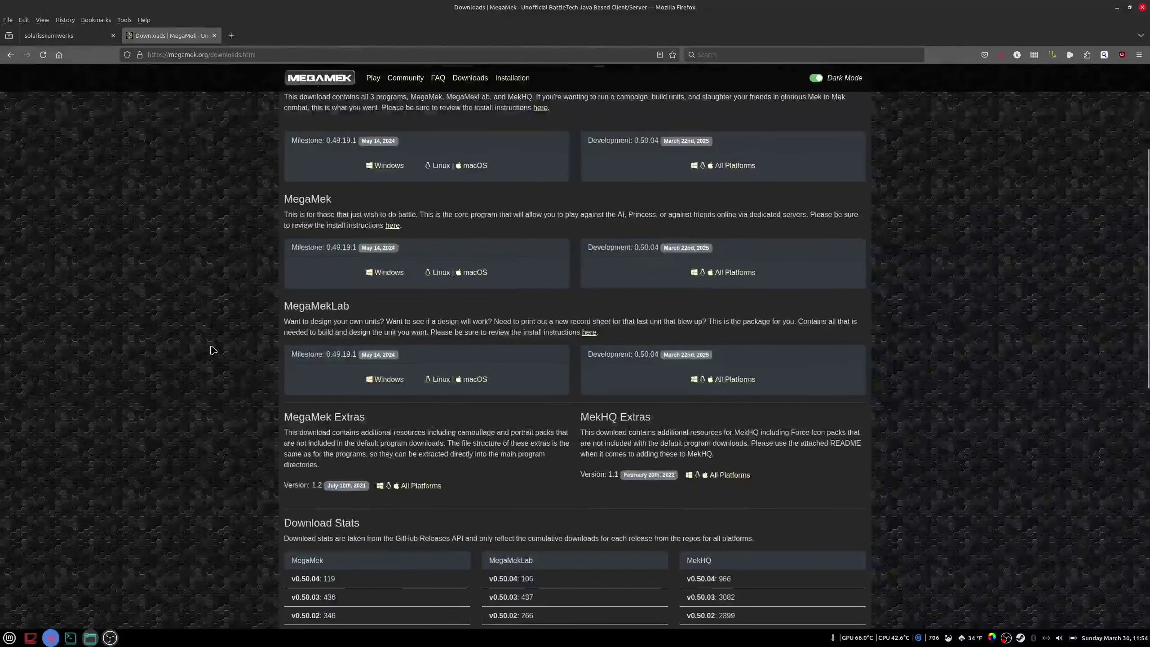
scroll(213, 350, "up", 3)
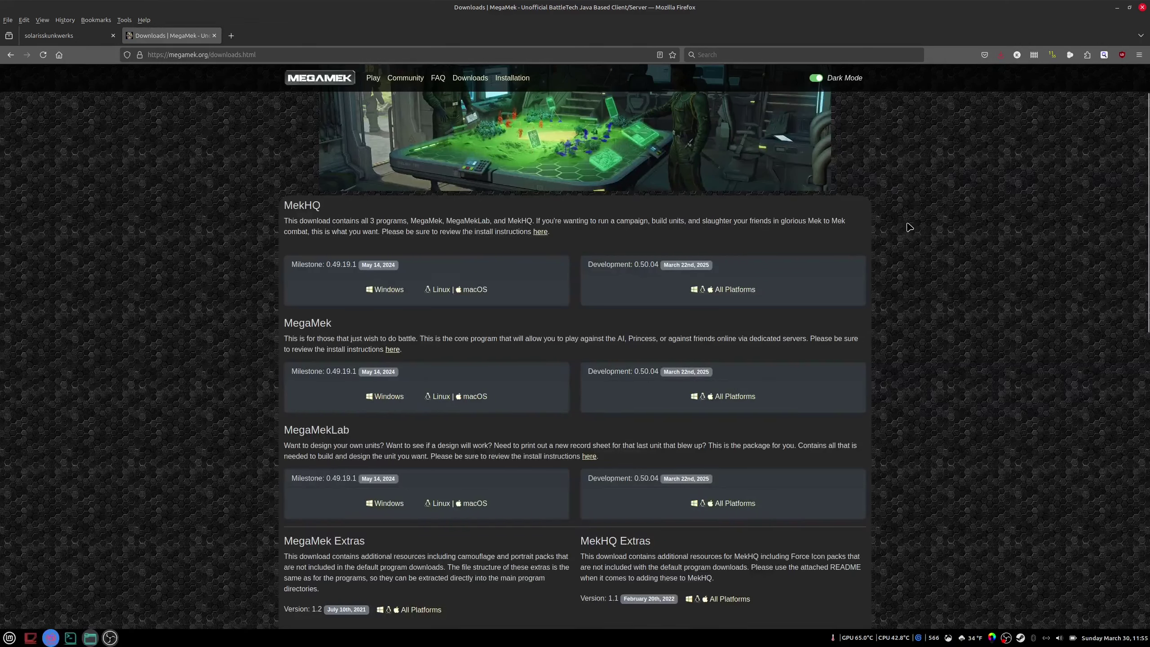
left_click(436, 291)
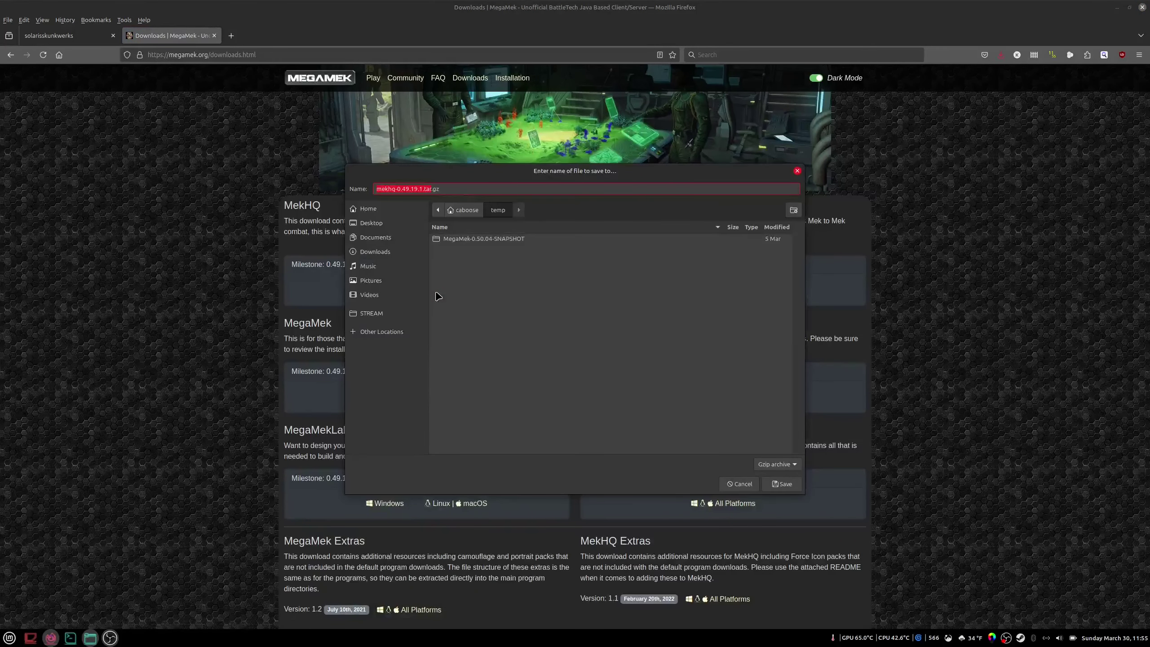
left_click(787, 484)
- Check the progress of the mekhq-0.49.19.1.tar.gz download in the browser's download list
left_click(1000, 55)
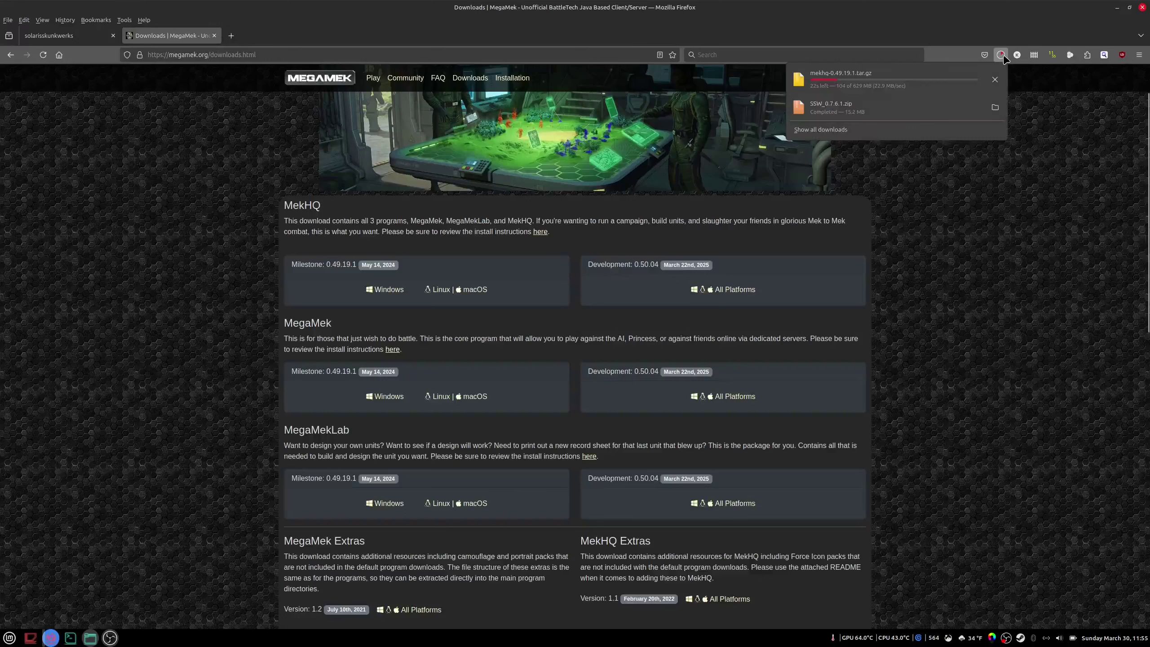
left_click(1002, 57)
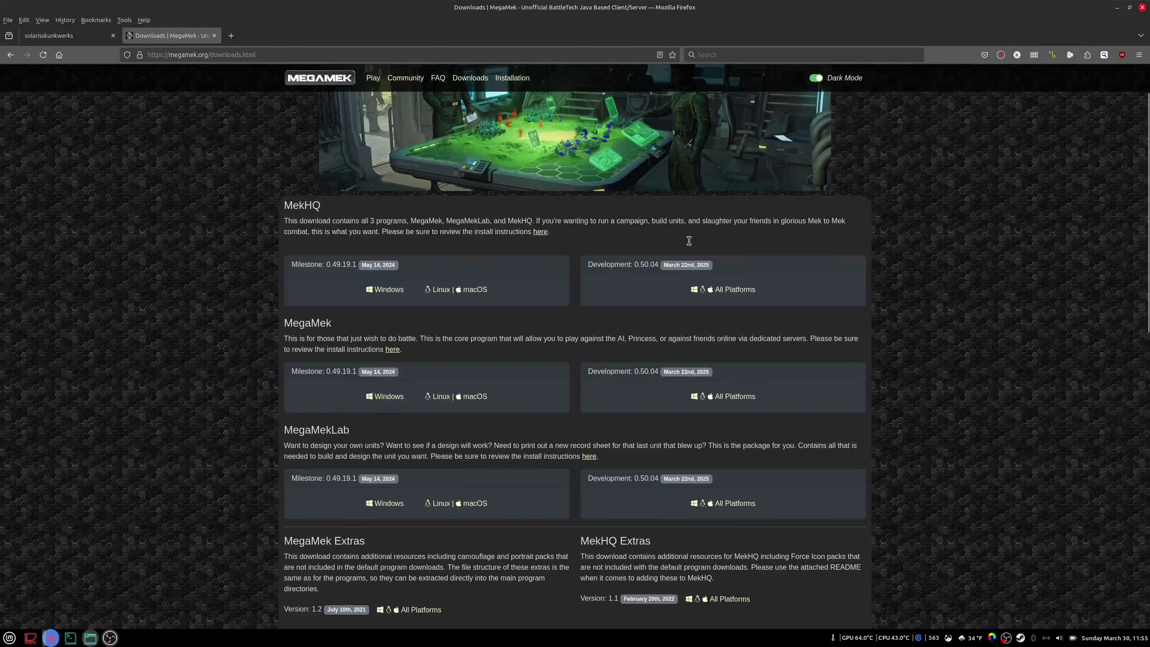
left_click(1001, 57)
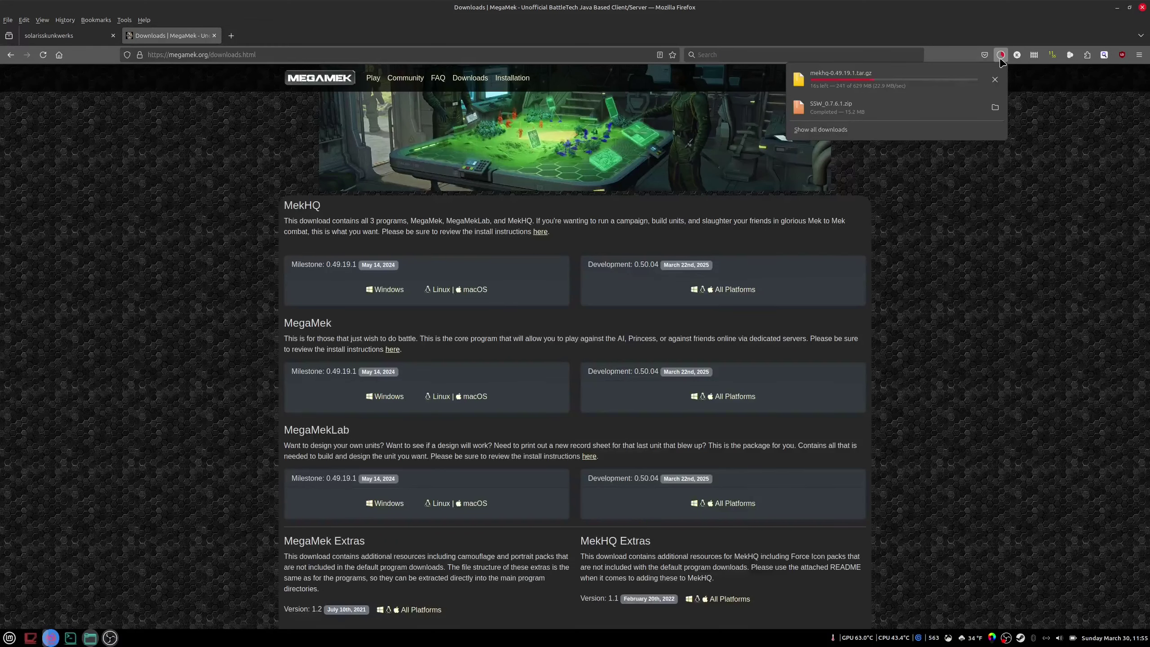
left_click(999, 60)
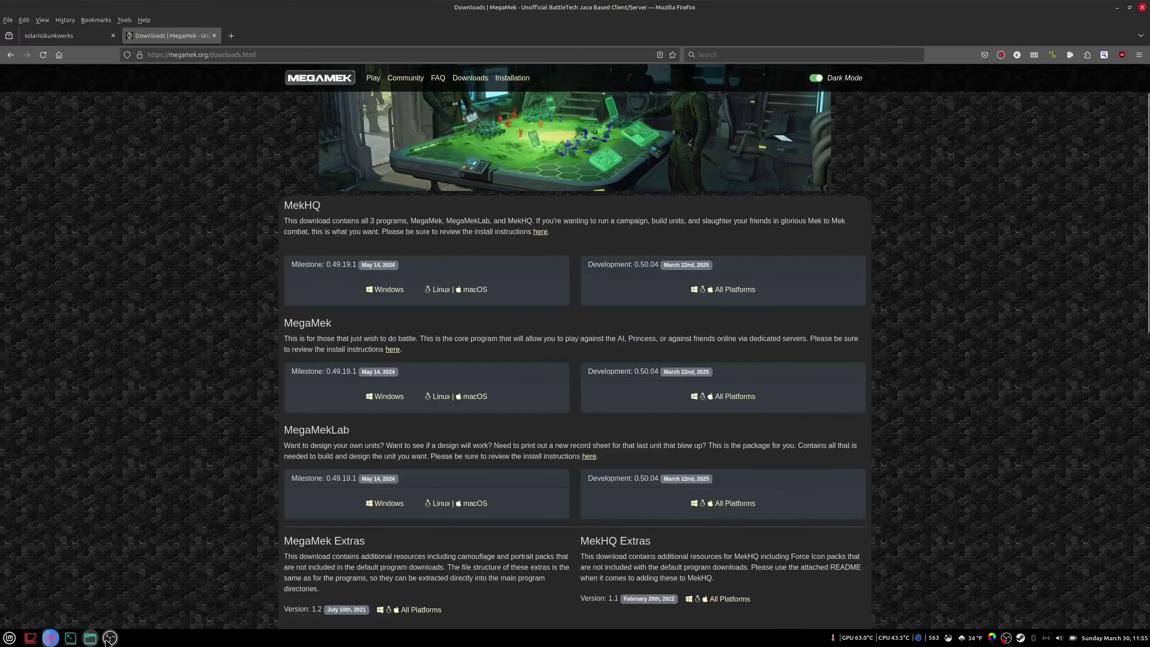
- Switch to the file manager and extract SSW_0.7.6.1.zip inside the temp folder
left_click(91, 638)
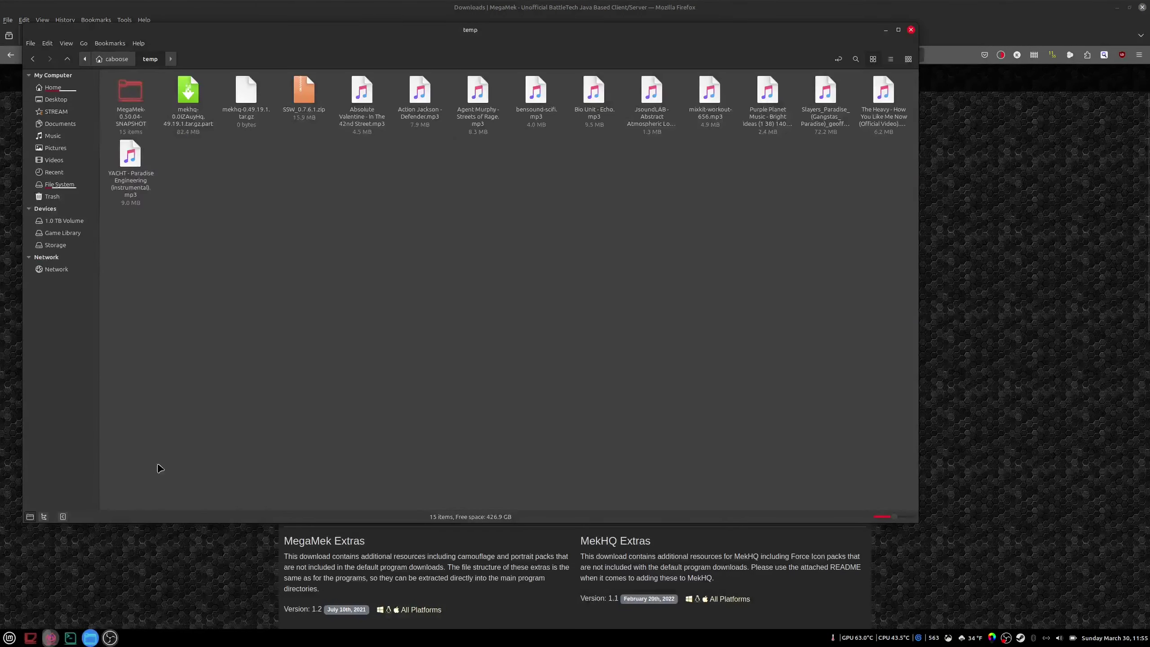
right_click(306, 113)
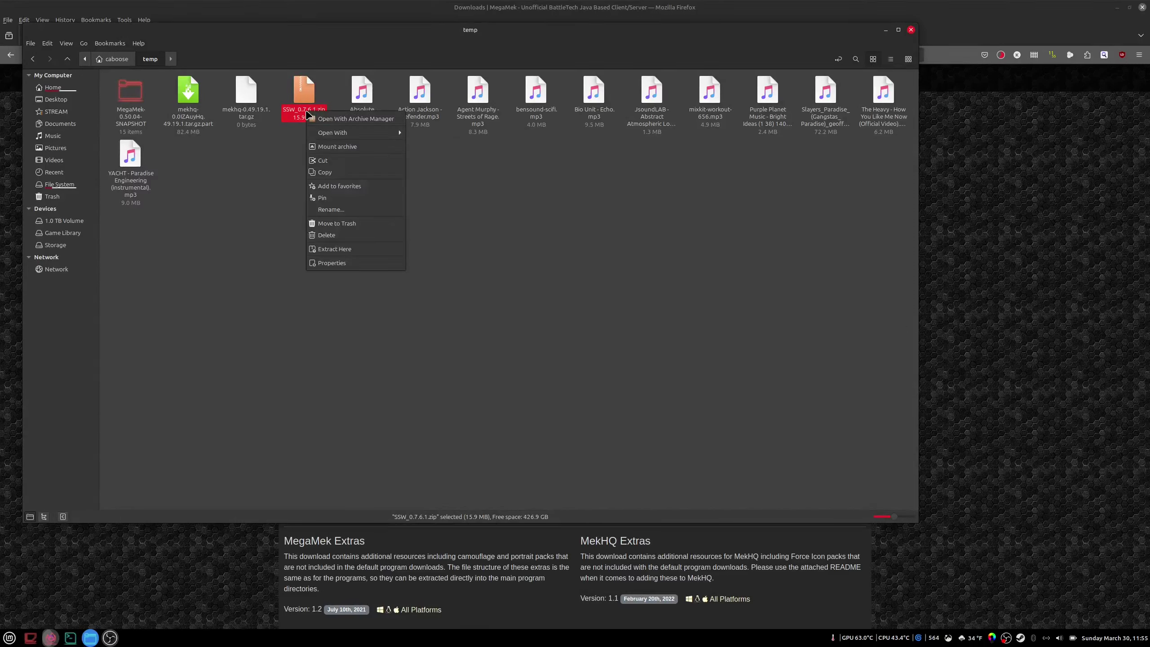
mouse_move(373, 136)
left_click(317, 249)
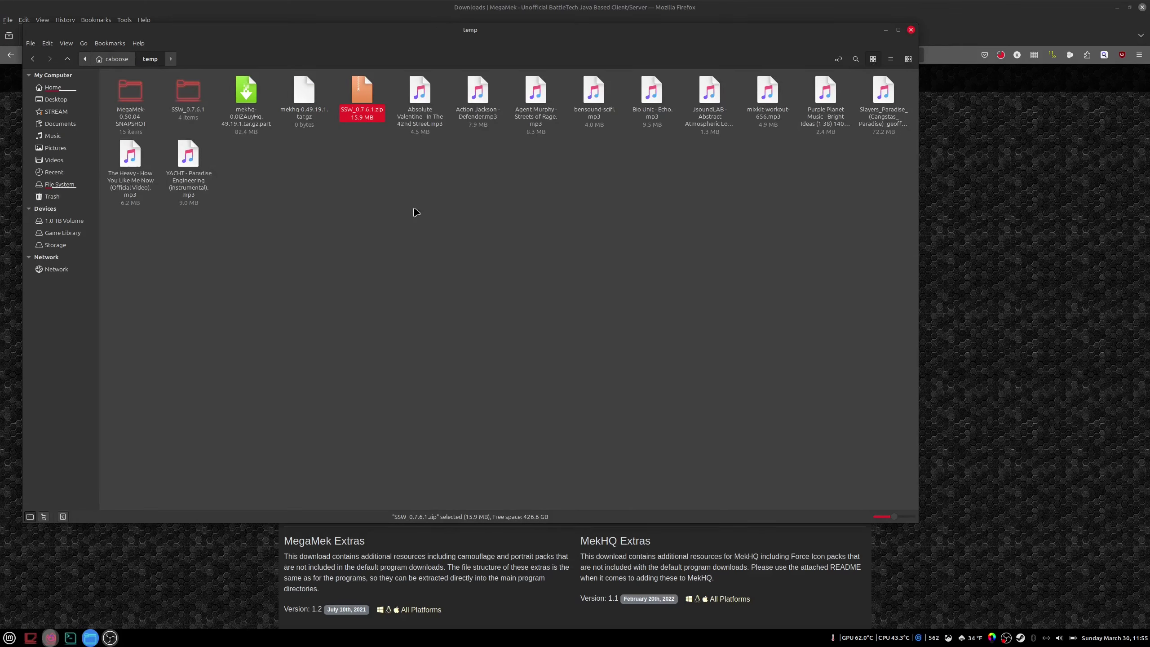
- Open the extracted SSW_0.7.6.1 folder and check the file permissions of SSW.jar in its properties
double_click(193, 120)
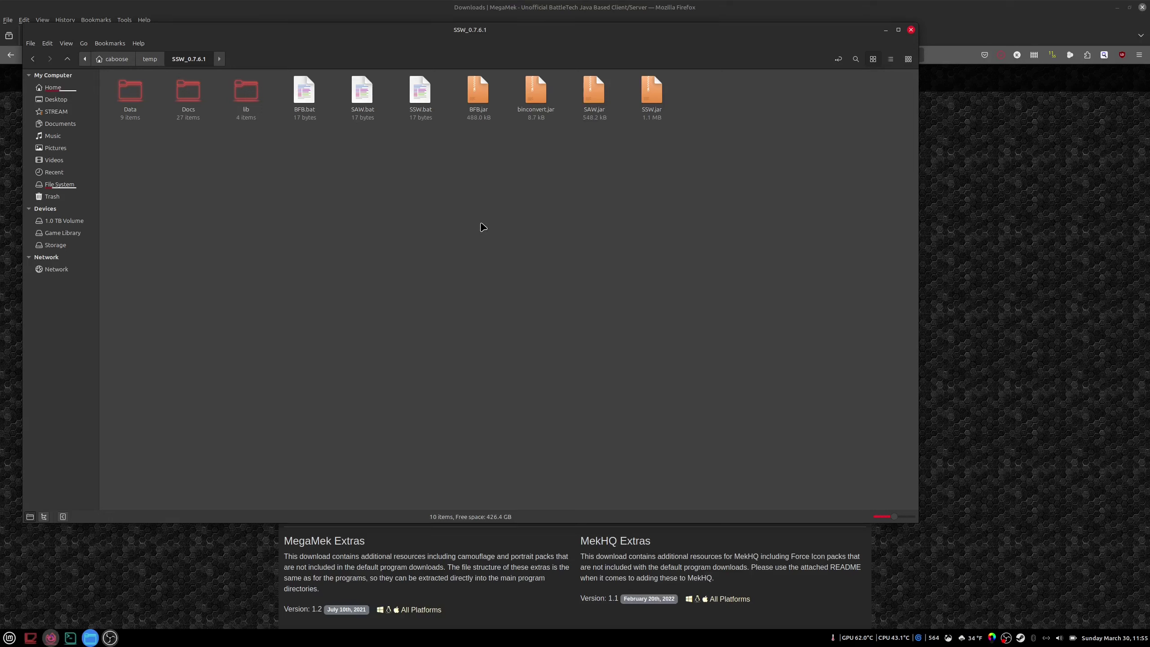
left_click(413, 114)
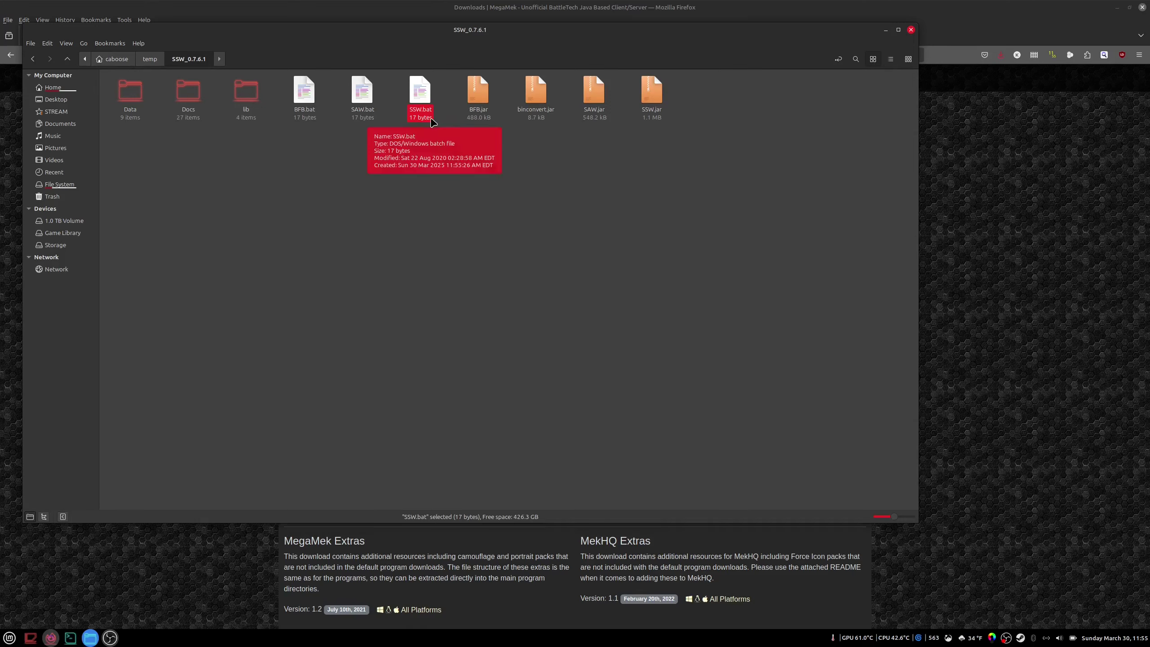
left_click(651, 98)
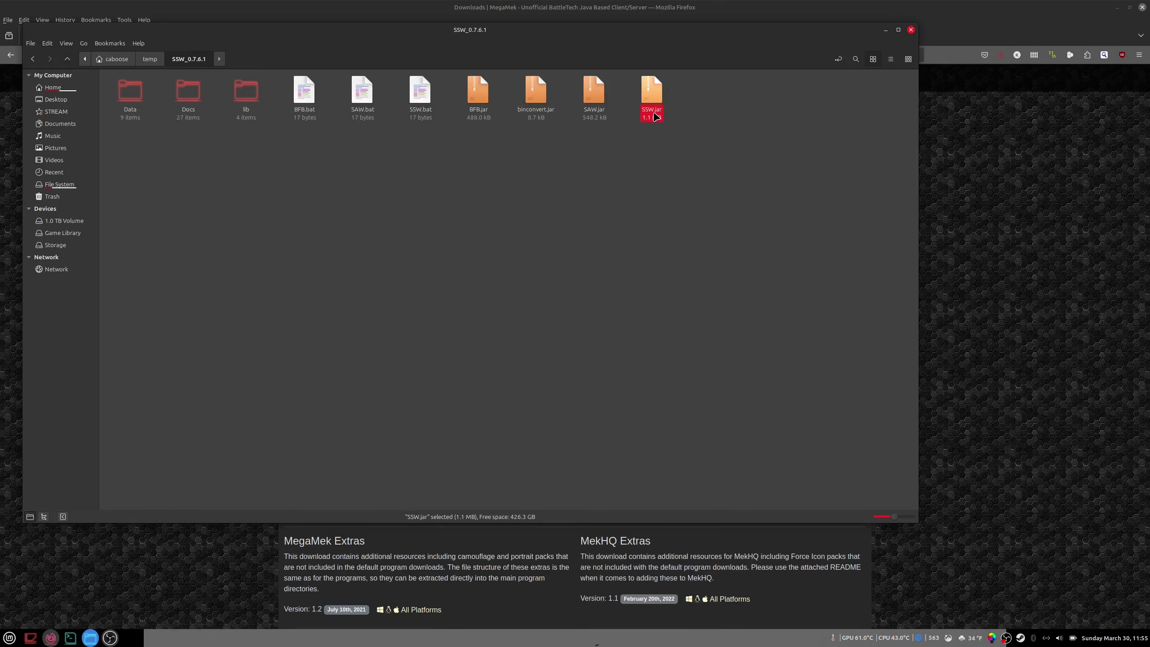
right_click(652, 109)
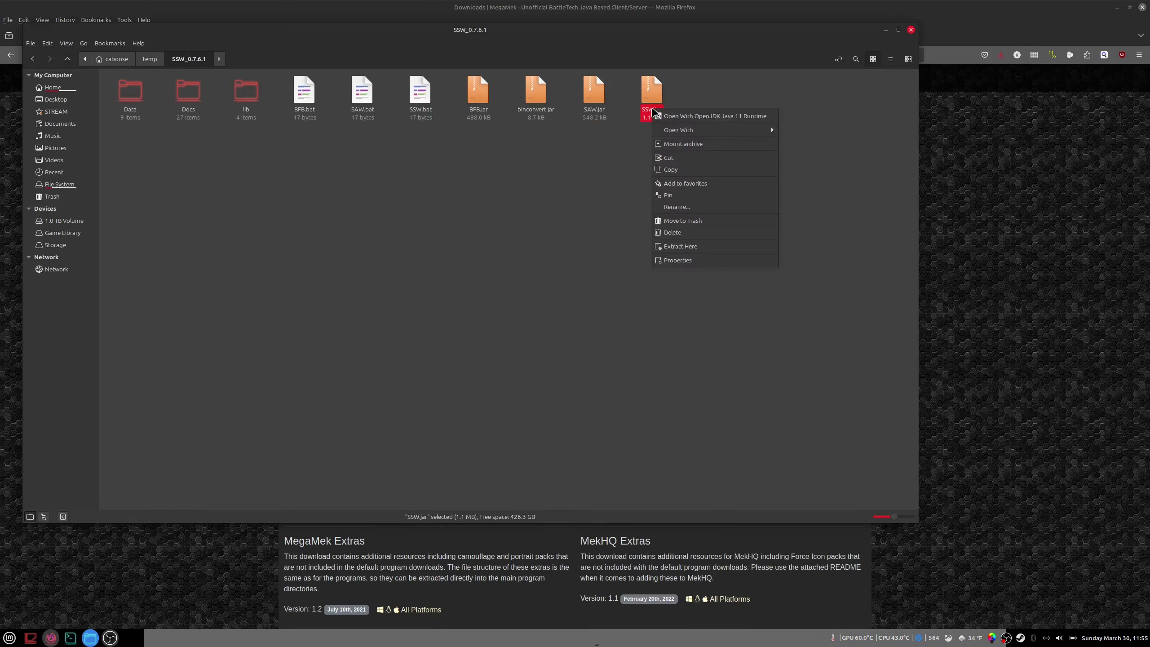
left_click(677, 260)
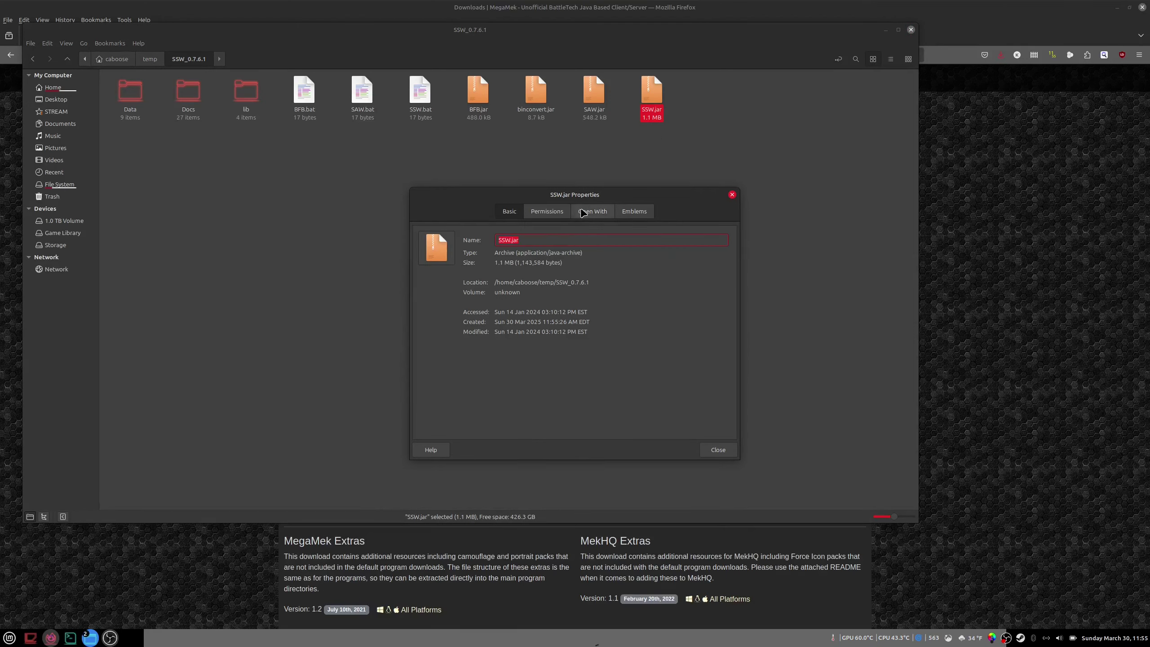
left_click(582, 212)
left_click(552, 212)
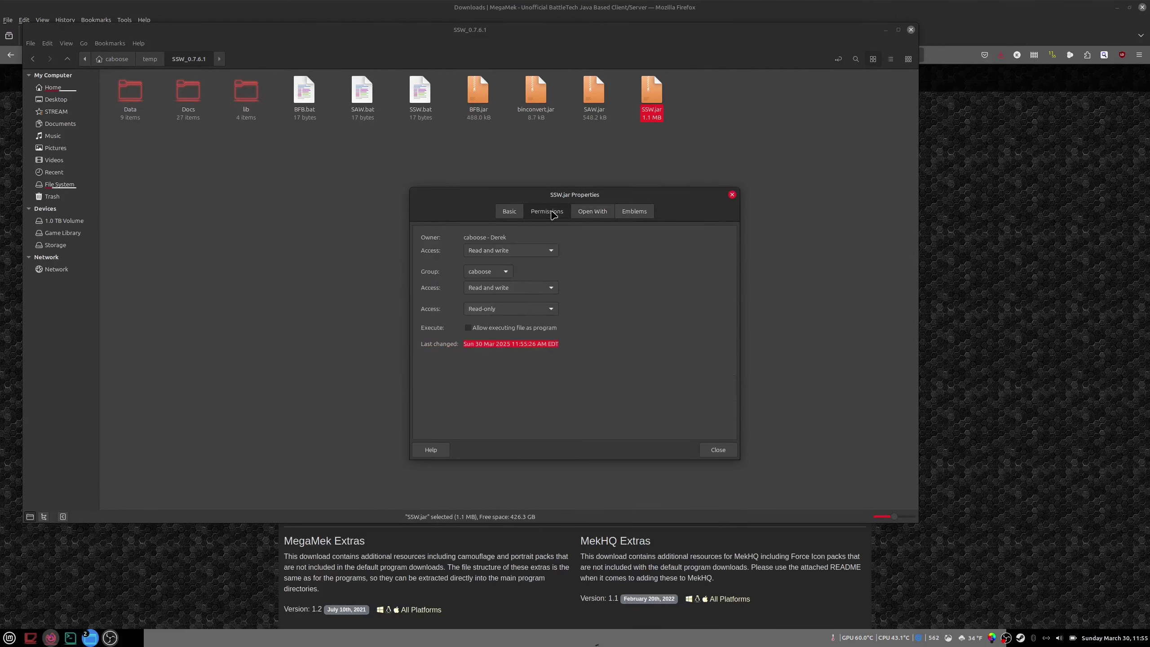
left_click(717, 450)
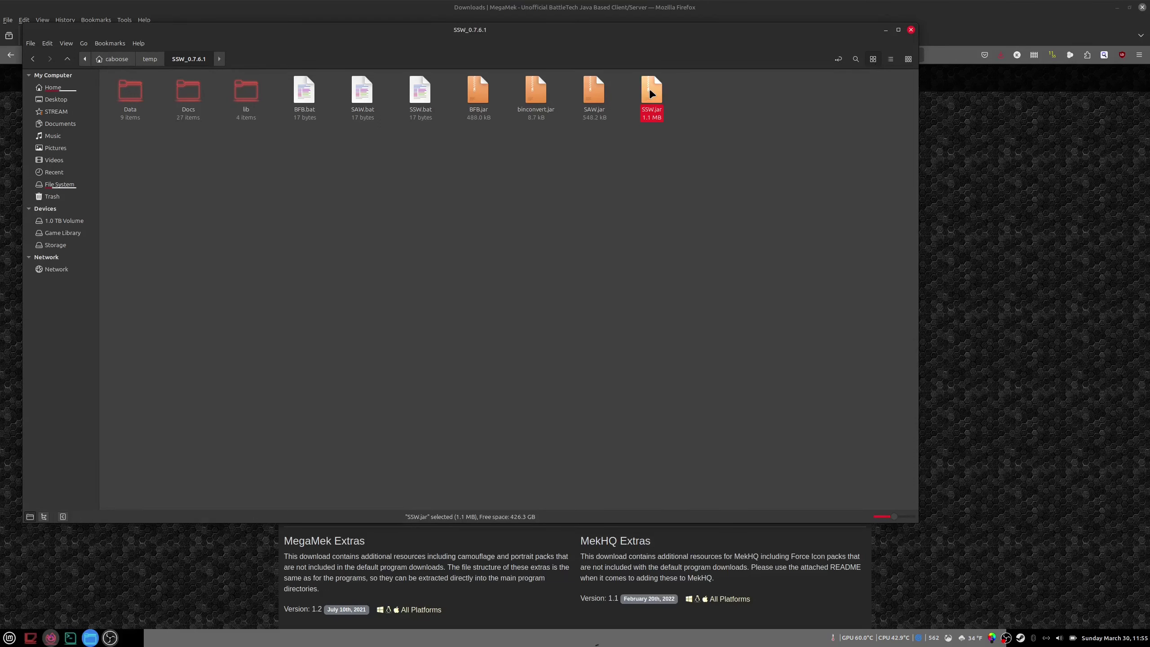
- Try to launch SSW.jar directly from the SSW_0.7.6.1 folder
double_click(650, 94)
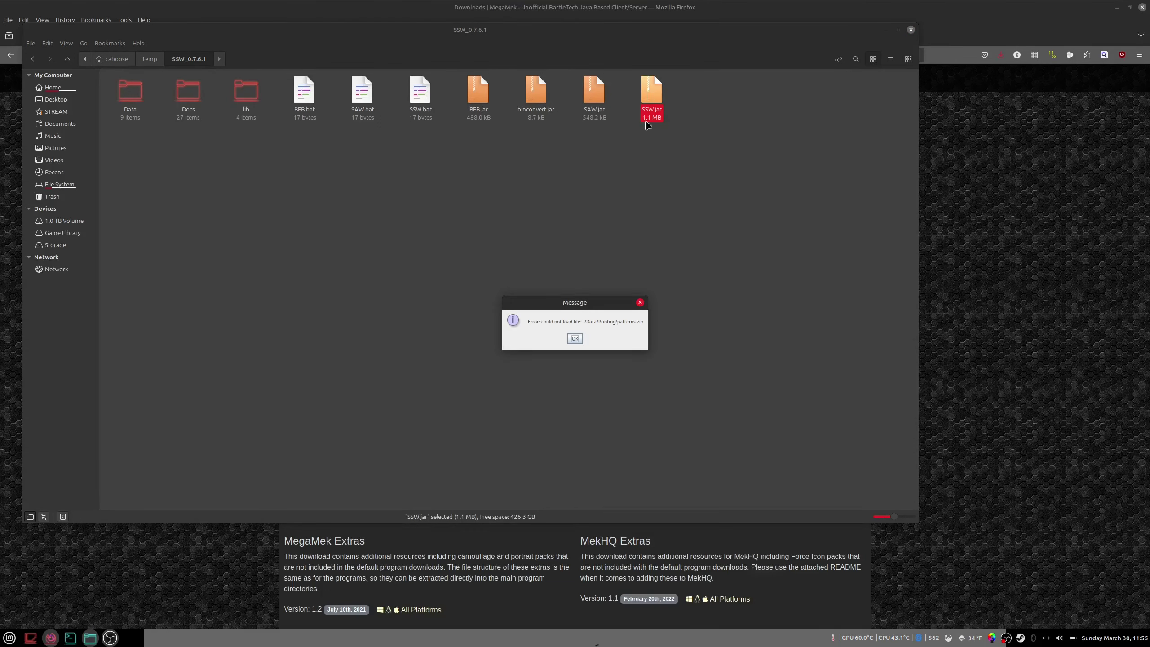
left_click(575, 338)
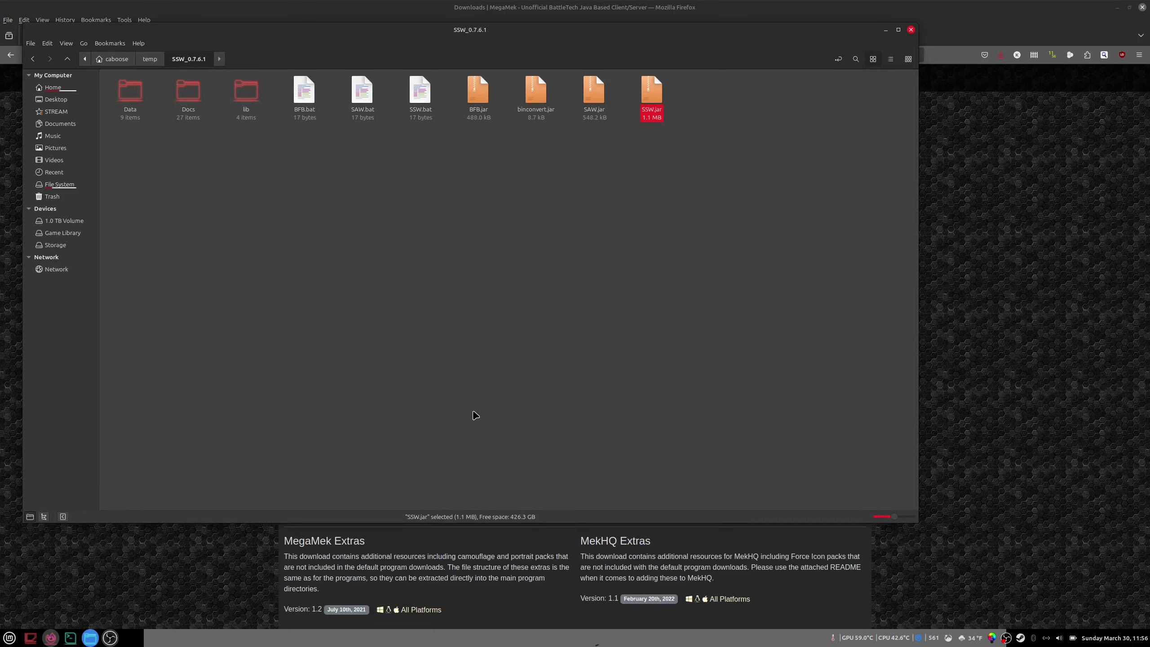
right_click(598, 262)
left_click(468, 291)
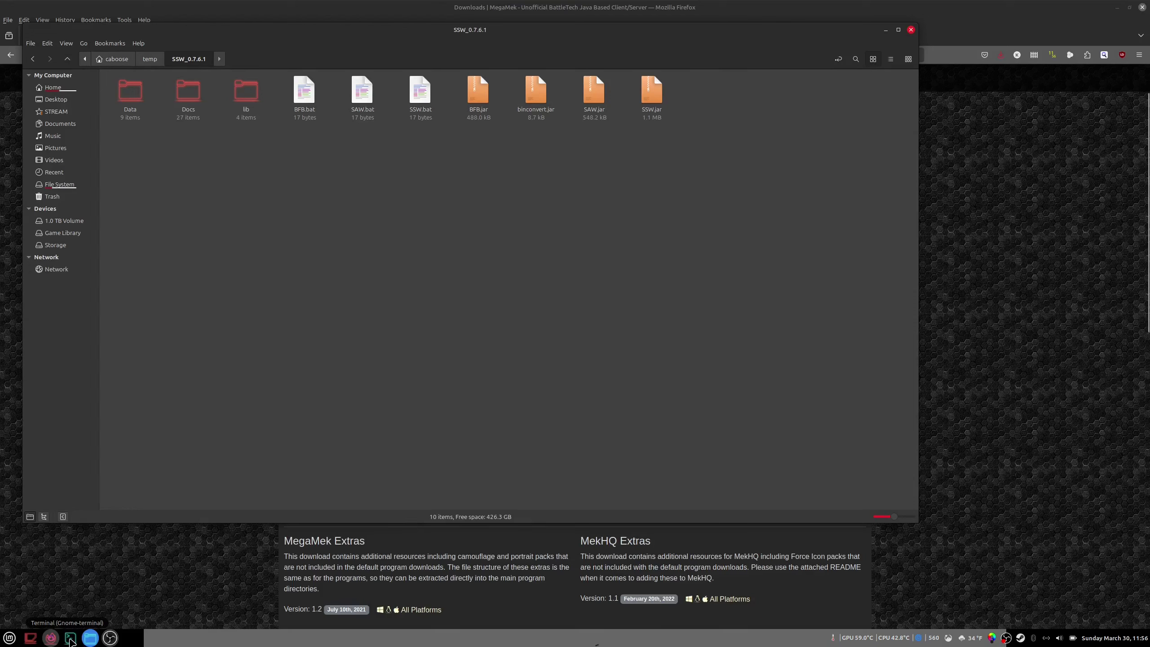
- Create an empty document named ssw.sh in the SSW_0.7.6.1 folder
right_click(643, 220)
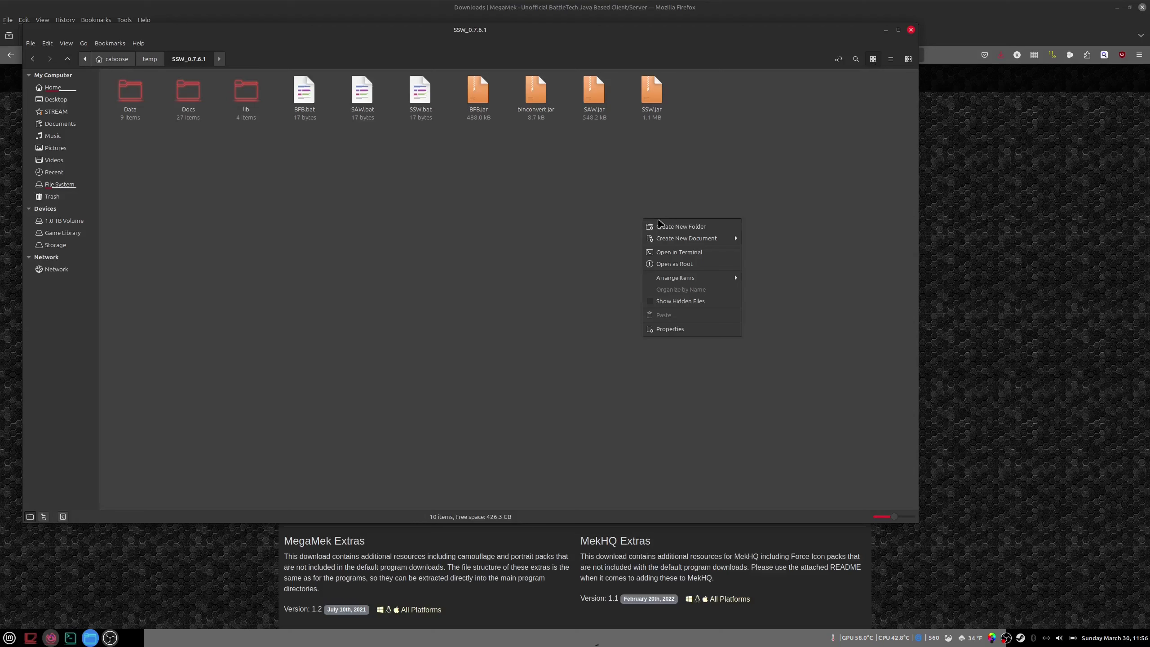
mouse_move(679, 239)
left_click(779, 249)
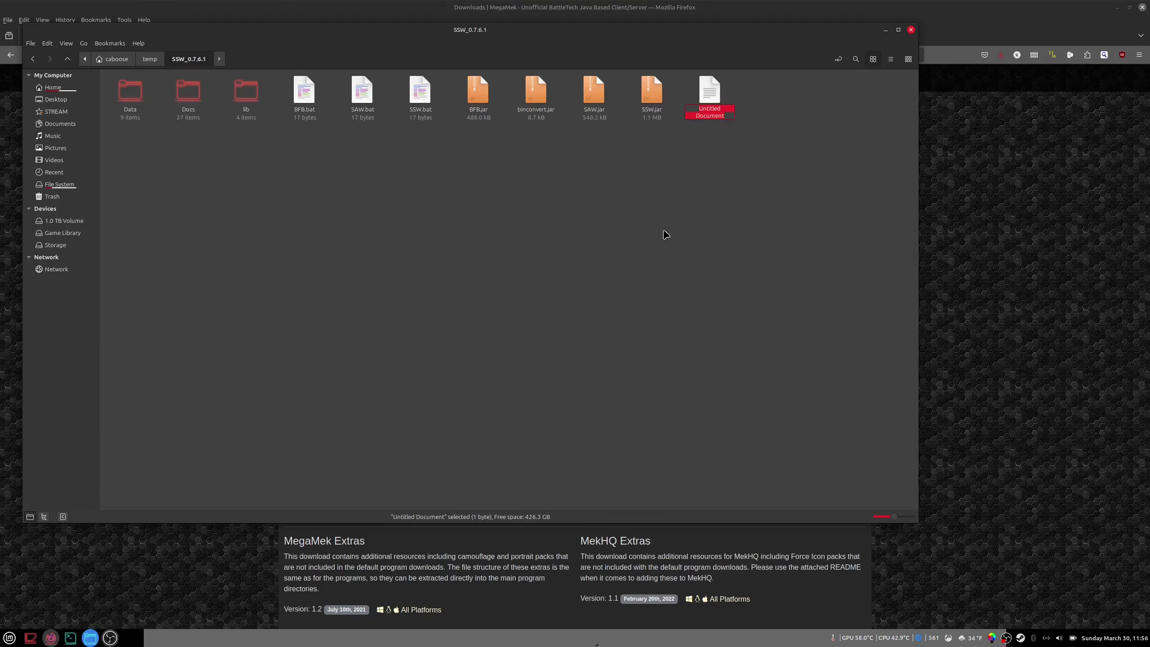
type("ssw.sh")
key("Return")
- Open a terminal, list the home directory and change into the temp/SSW_0.7.6.1 directory
left_click(70, 637)
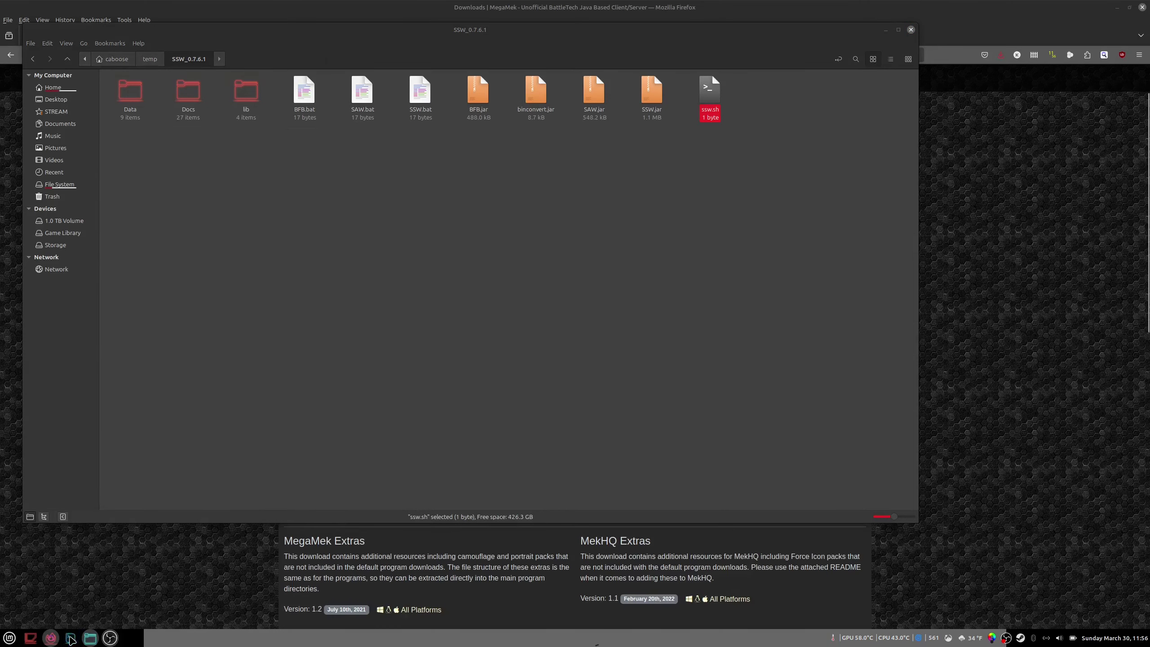
left_click_drag(178, 46, 512, 197)
type("ja")
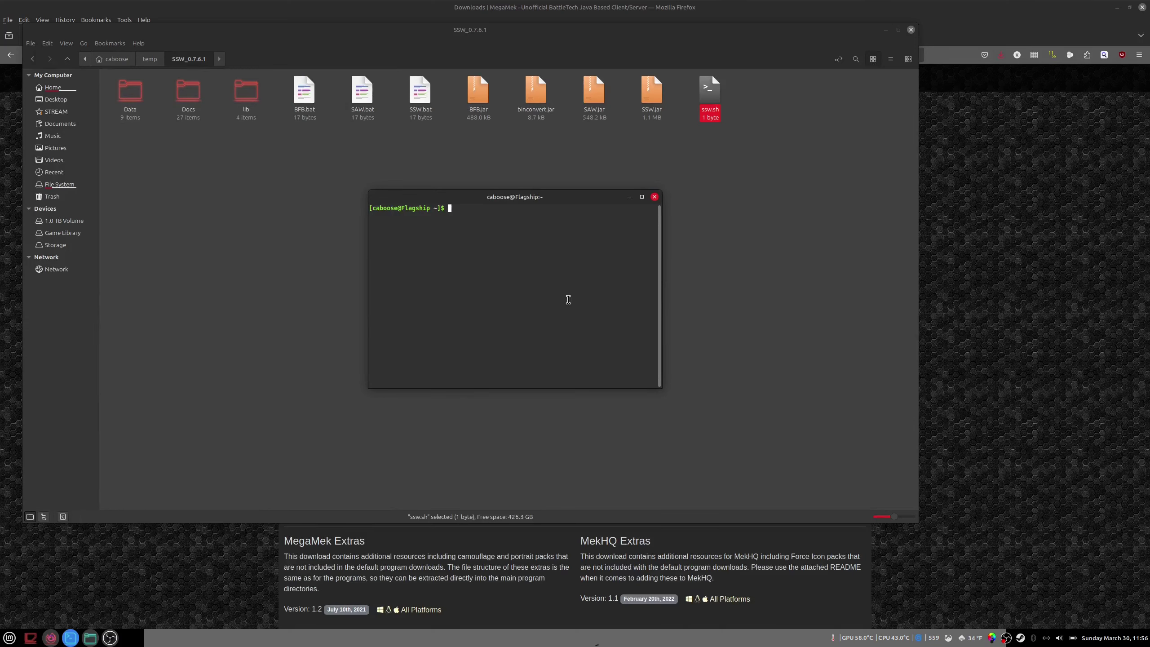
type("lsa")
key("Return")
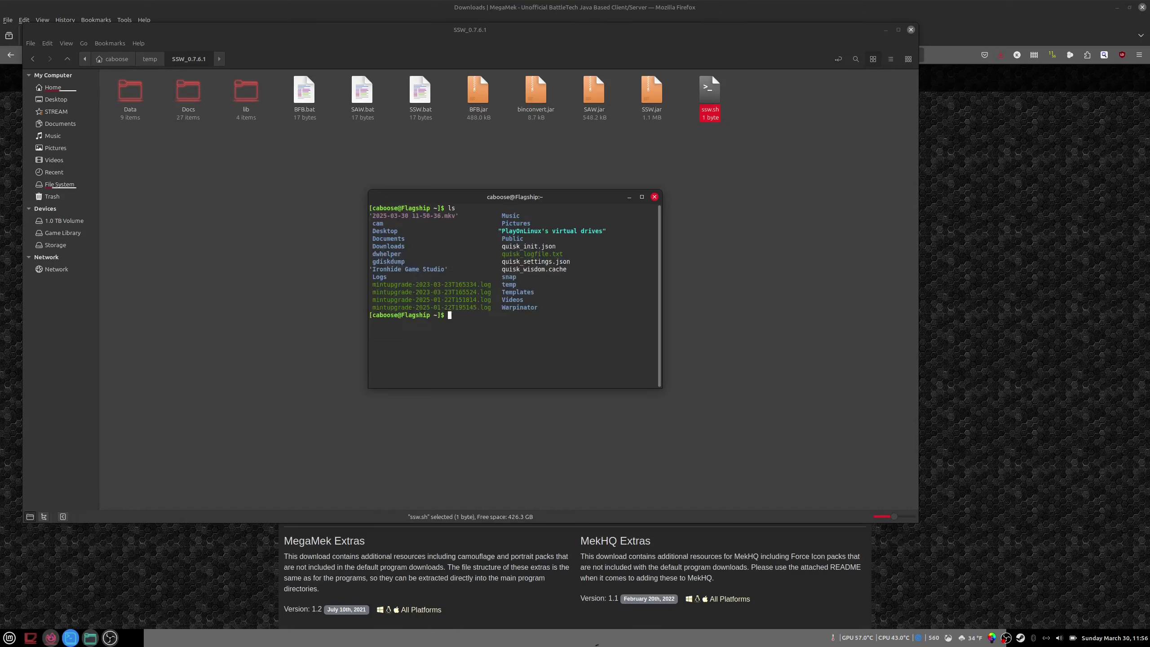
type("cd temp/")
key("Return")
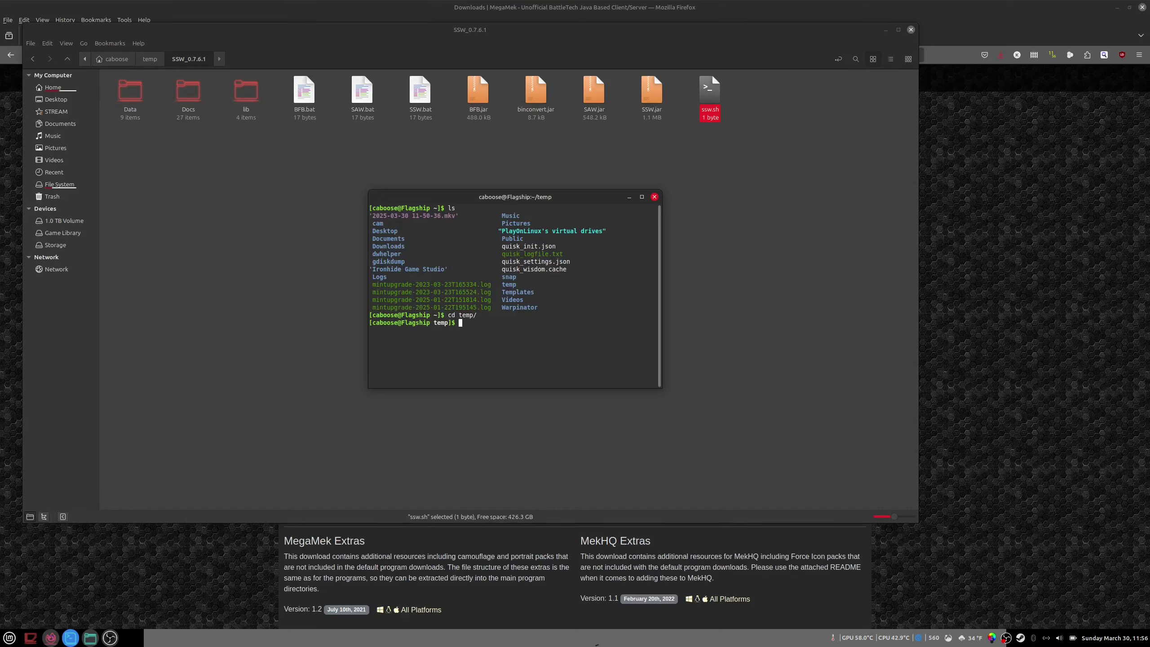
type("cd SS")
key("Tab")
key("Return")
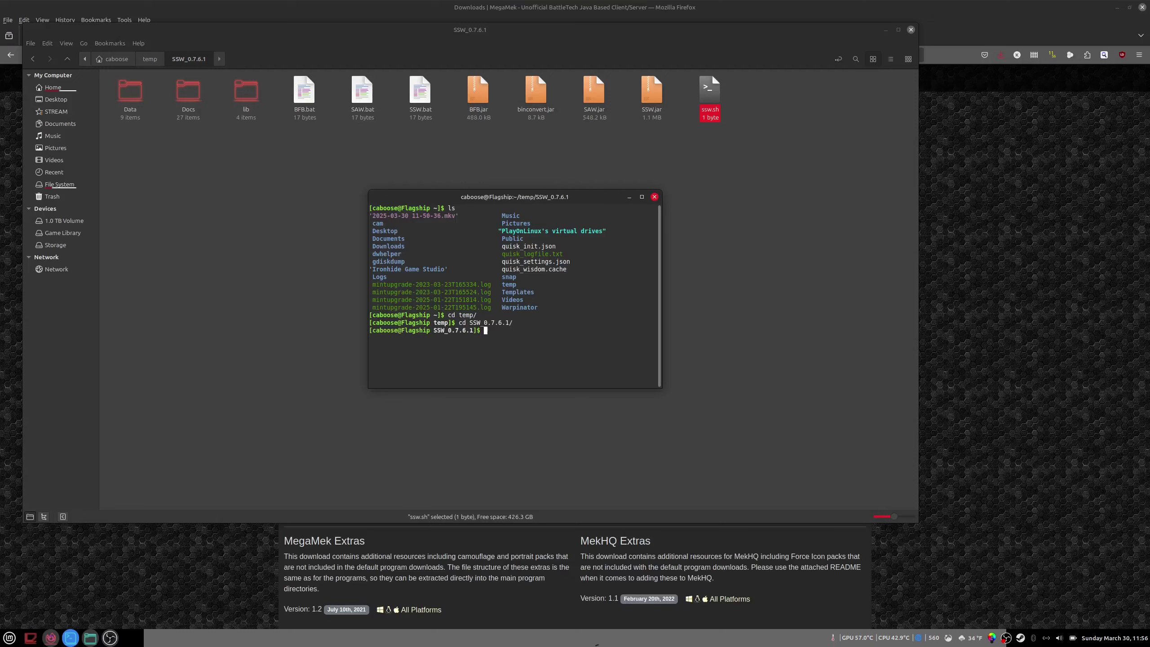
- List the SSW_0.7.6.1 directory, try to run "java SSW.jar", and close the terminal
type("ls")
key("Return")
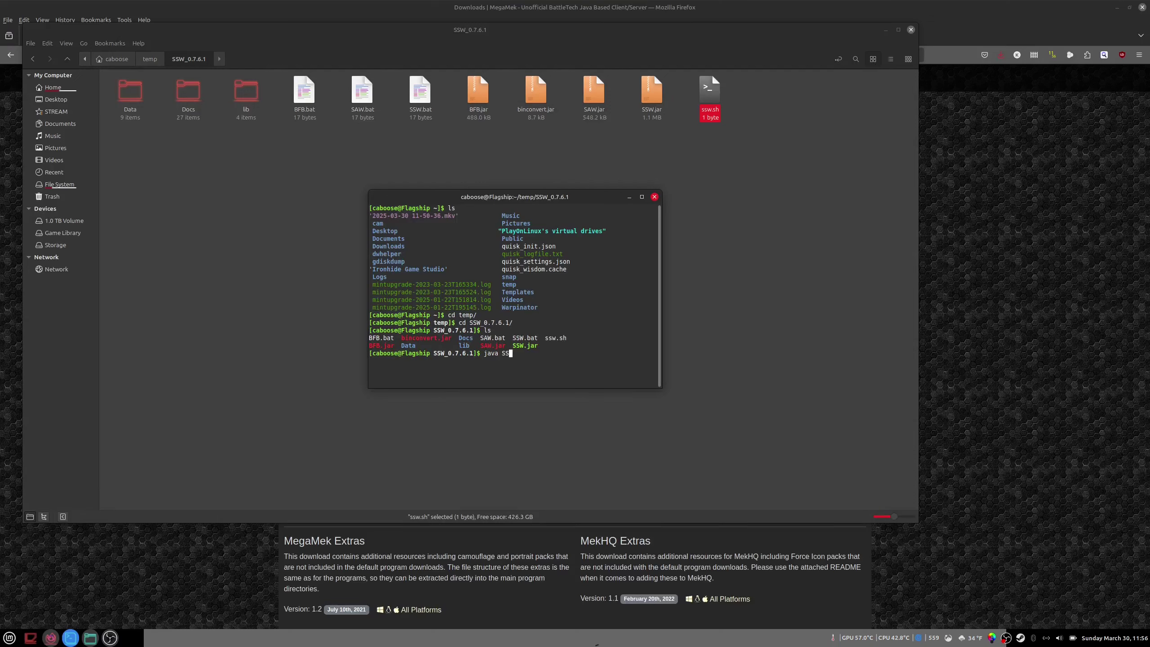
type("W.jar")
key("Return")
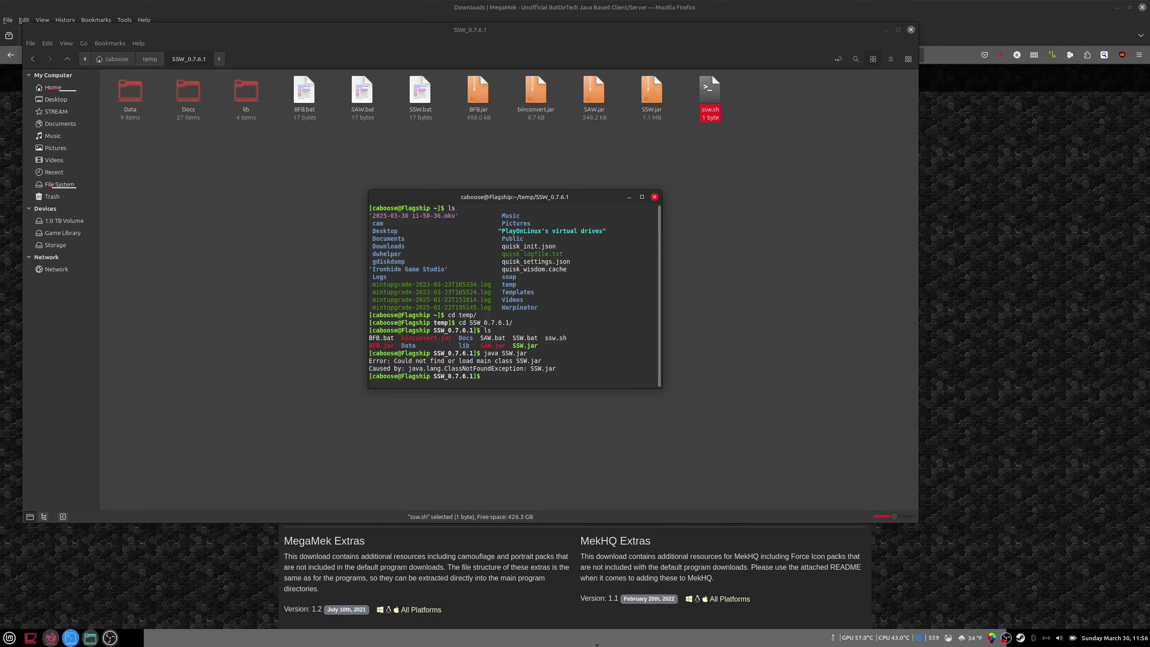
left_click(654, 197)
- Open ssw.sh in the text editor and enter the launch command "java -Dsun.javadw.uiScale=2 -jar SSW.jar"
right_click(712, 100)
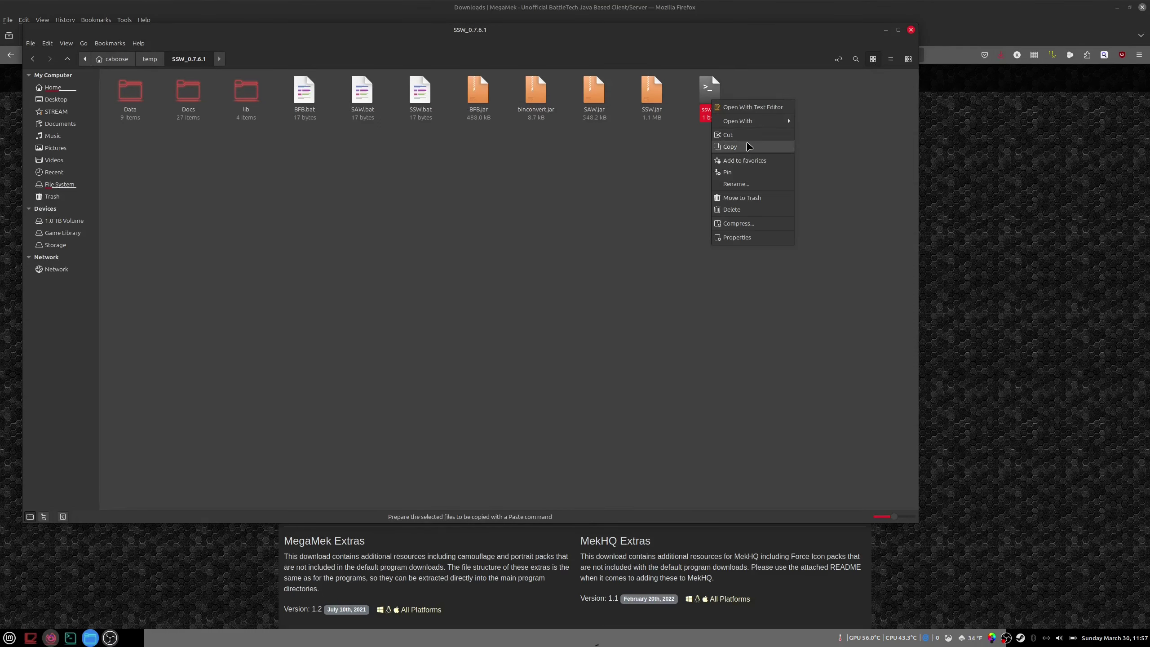
key("Escape")
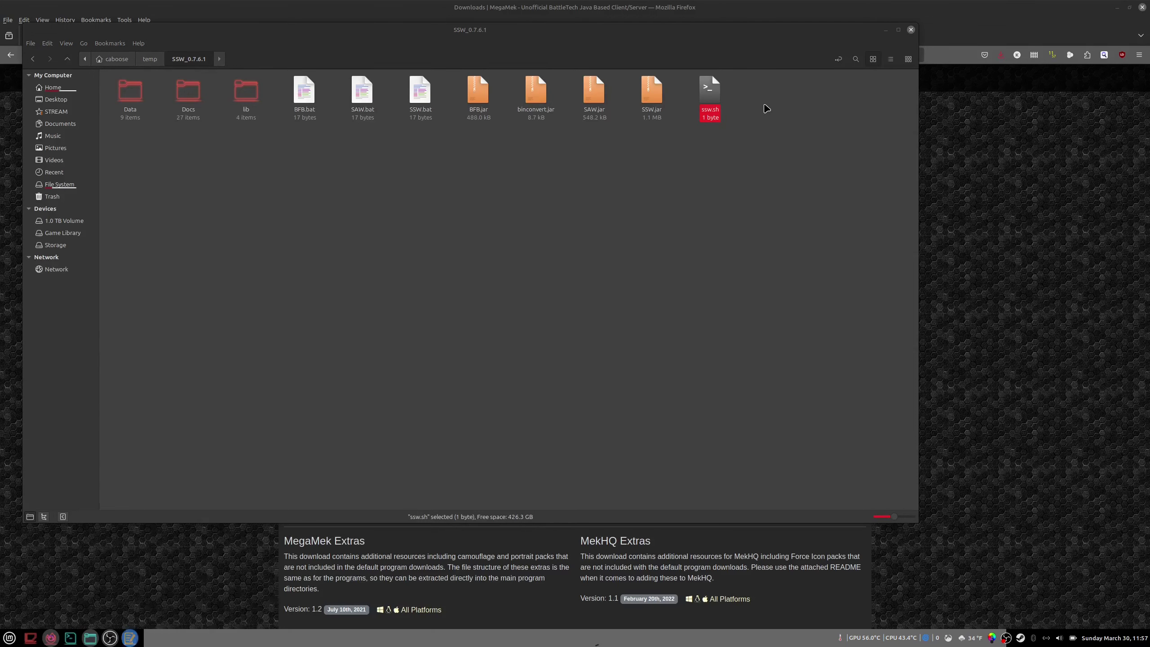
left_click_drag(245, 46, 376, 71)
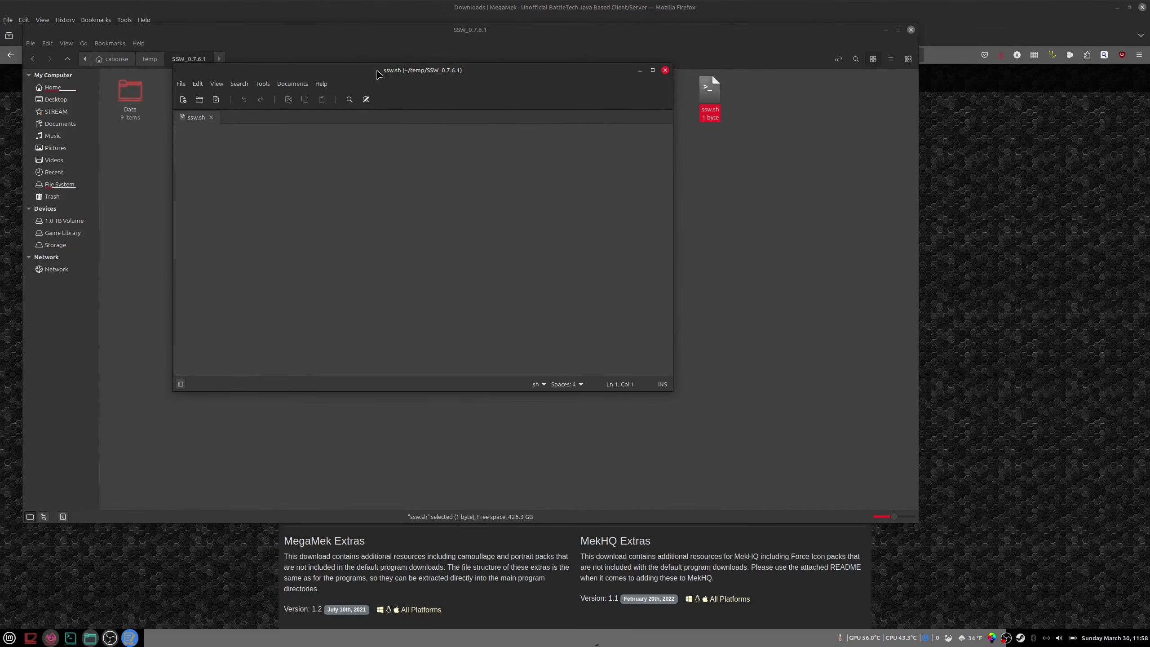
type("java -Dsun.javadw")
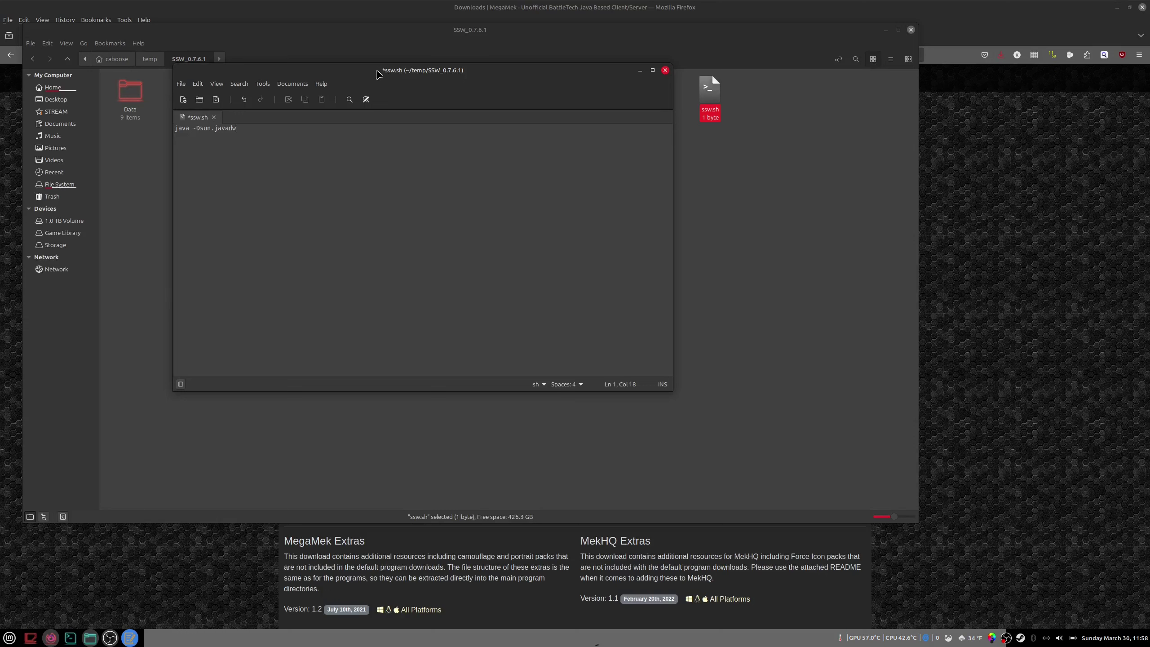
type(".uiScale=2 -")
type("jar SSW.jar")
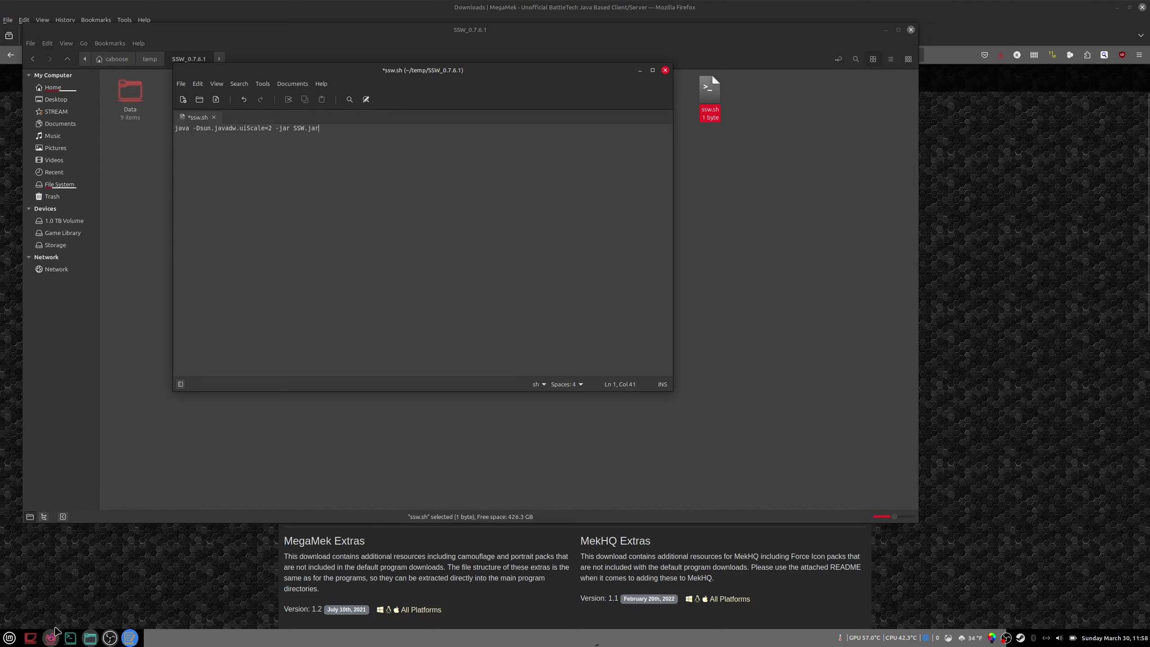
- Open a terminal in the SSW_0.7.6.1 folder and launch Solaris Skunk Werks with "java -jar SSW.jar"
mouse_move(92, 640)
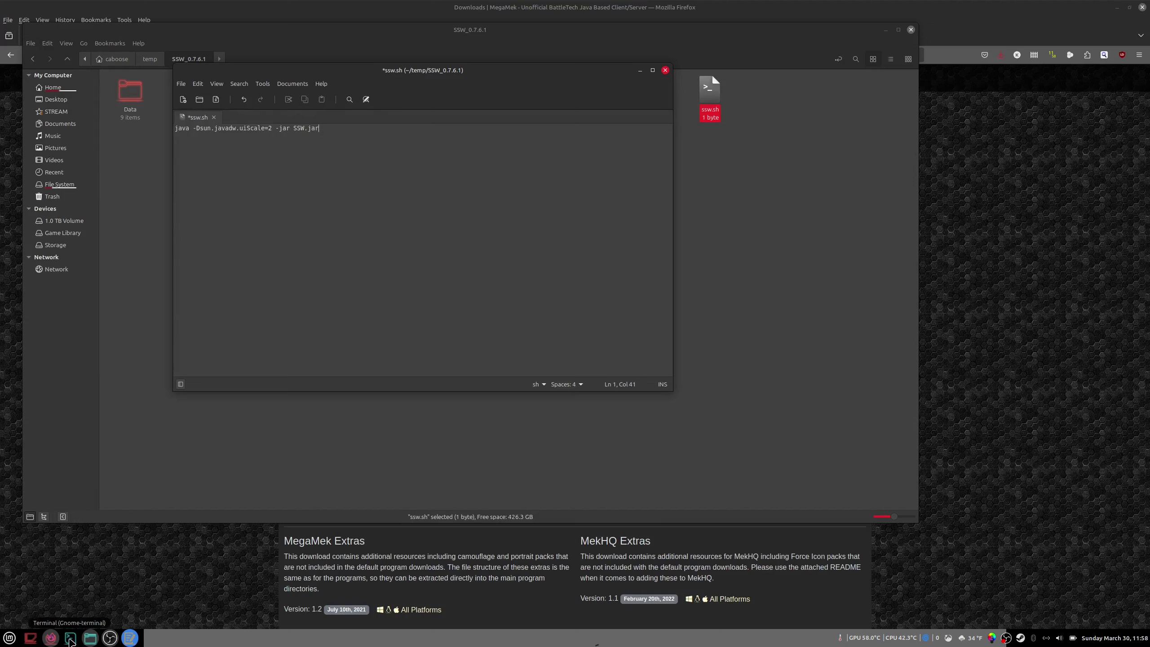
right_click(428, 426)
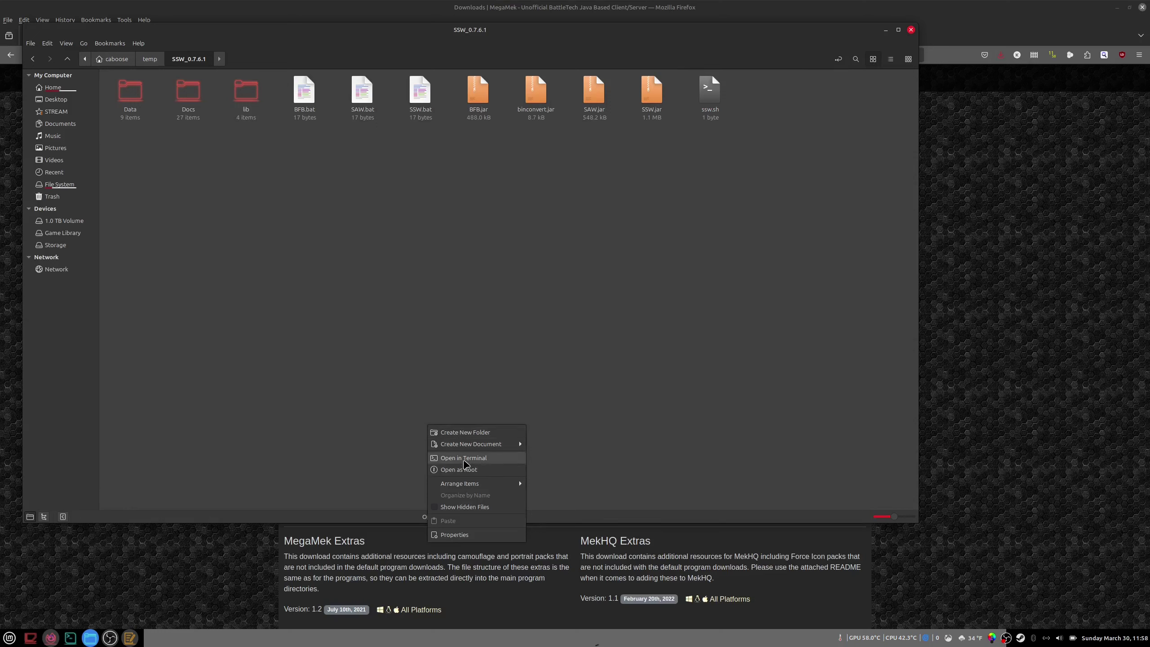
left_click(463, 458)
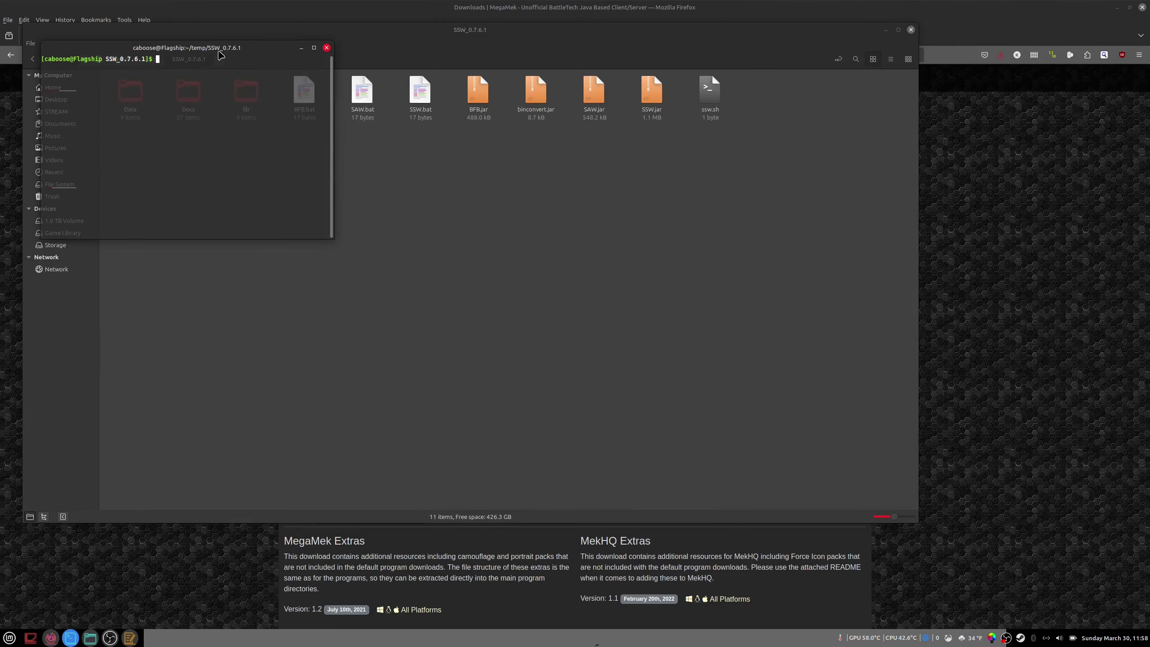
left_click_drag(220, 50, 456, 202)
type("java ")
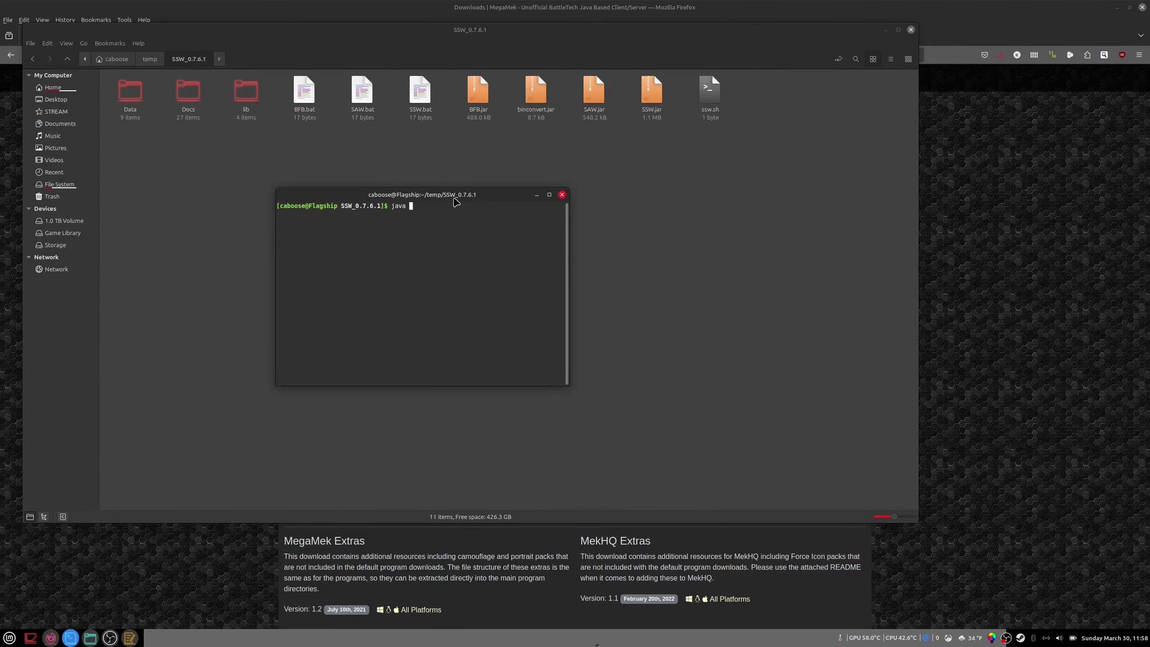
type("-jar SSW.jar")
key("Return")
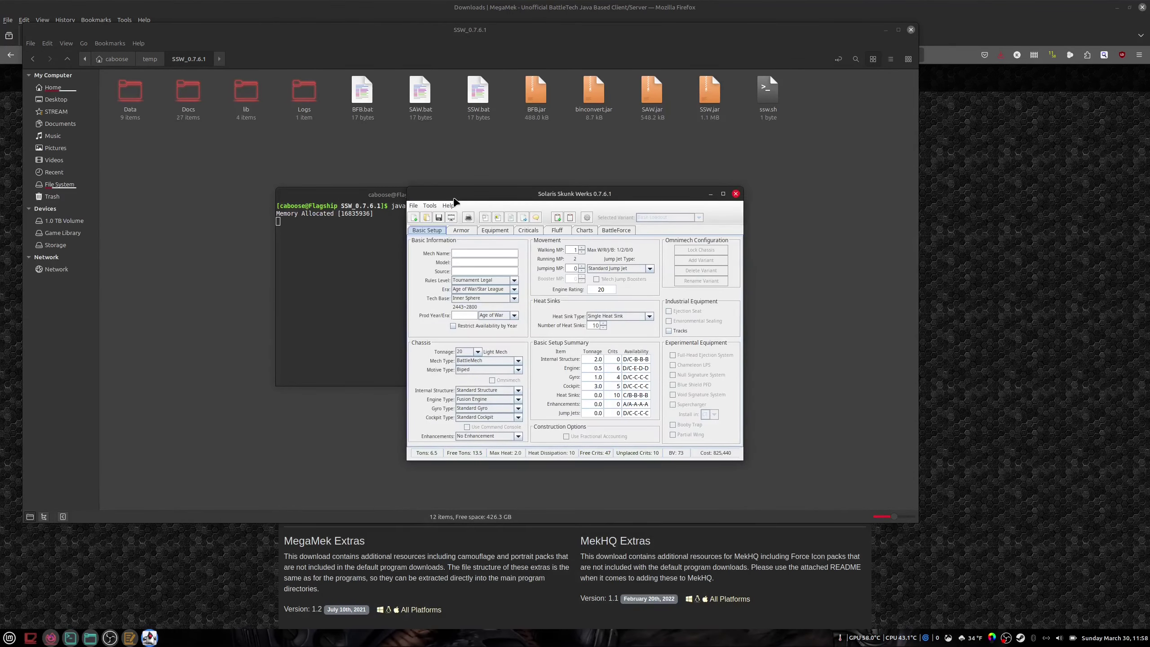
- Set the program screen size to Widescreen (1280 wide) in the Solaris Skunk Werks preferences and save them
left_click_drag(454, 198, 413, 139)
left_click(389, 146)
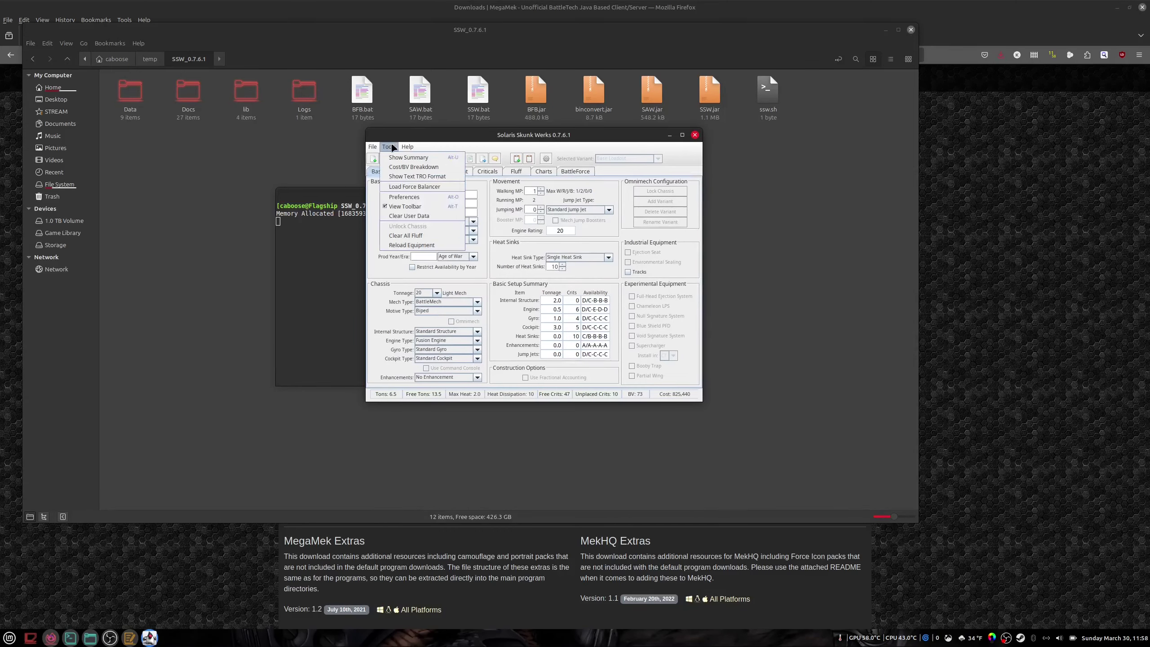
left_click(566, 142)
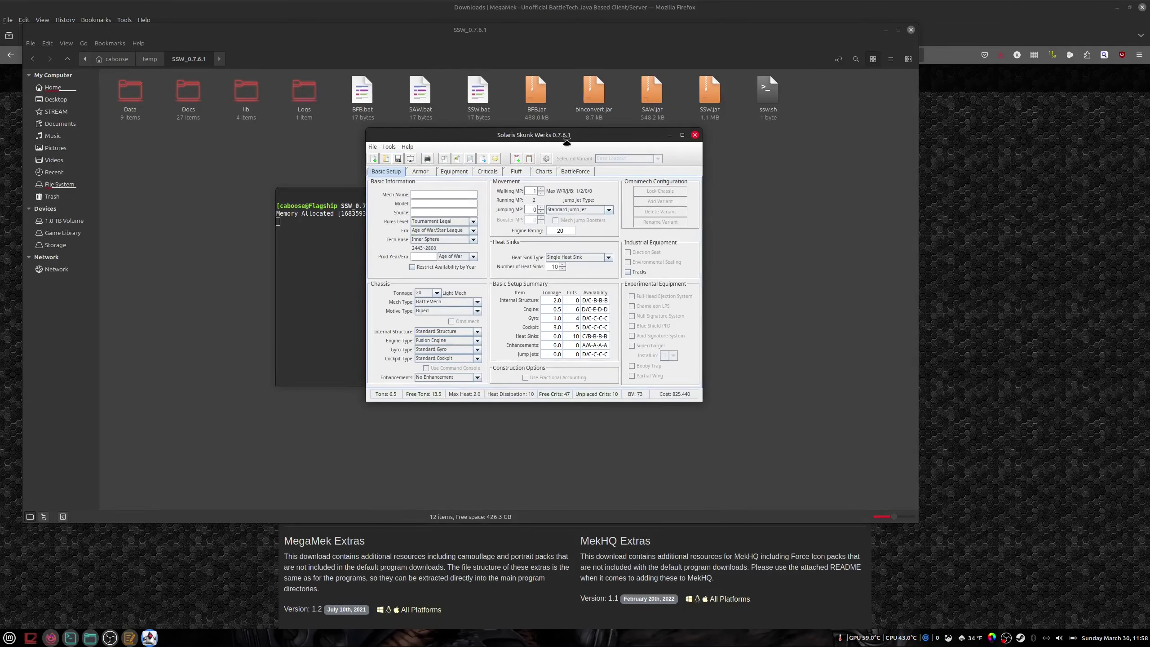
left_click(391, 148)
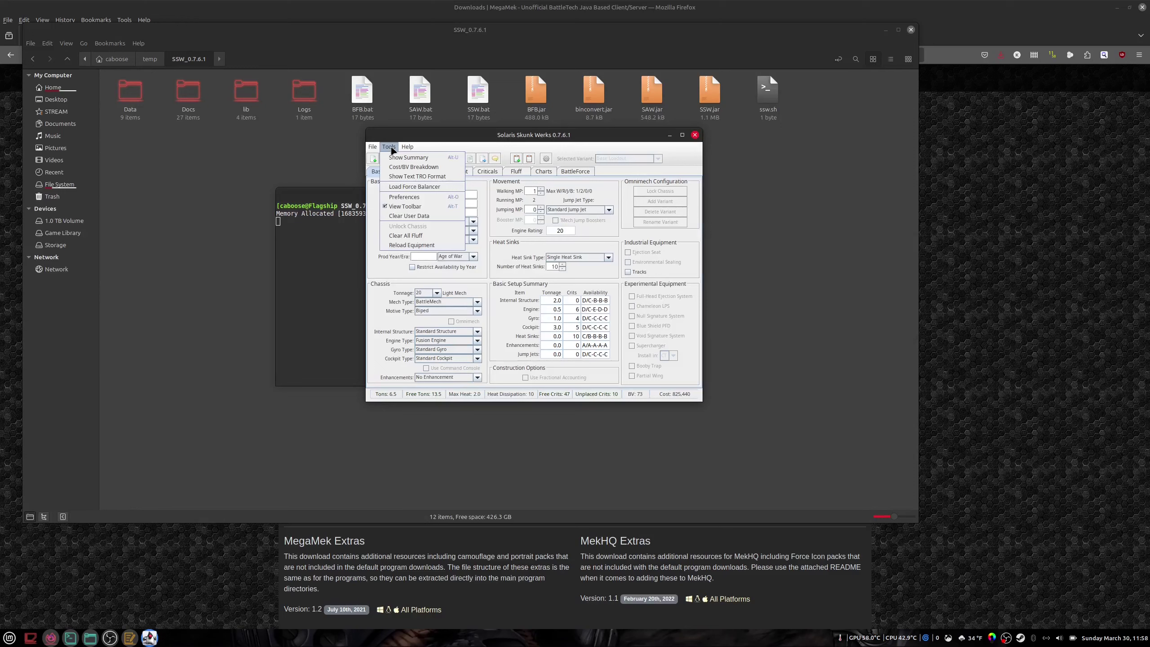
mouse_move(373, 149)
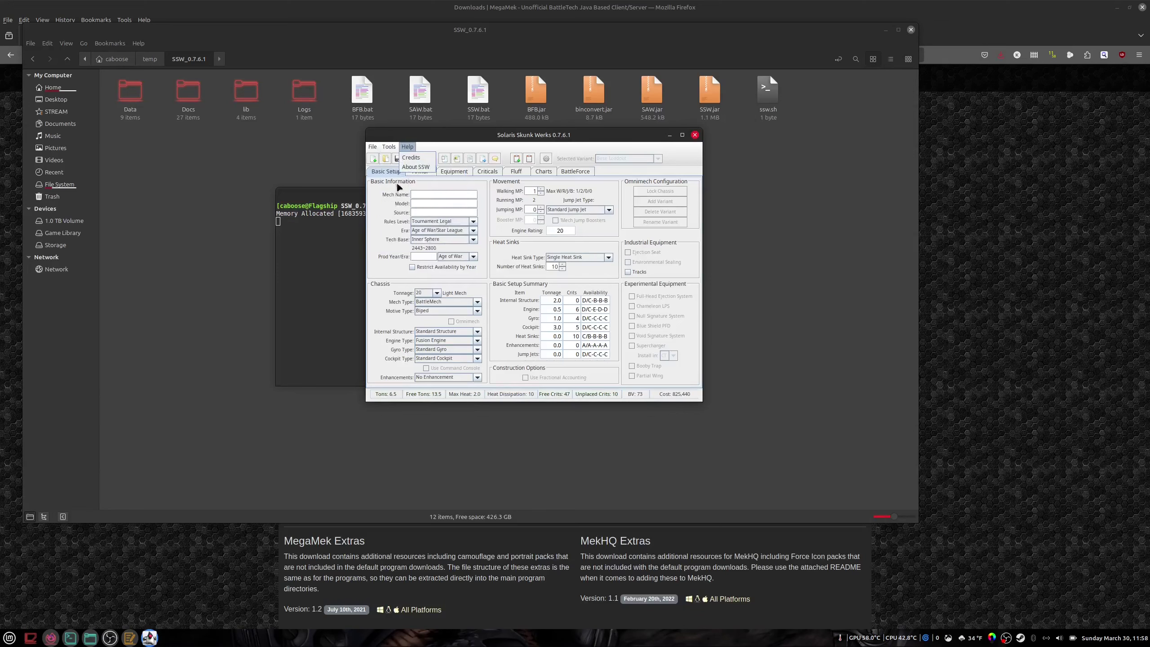
left_click(401, 197)
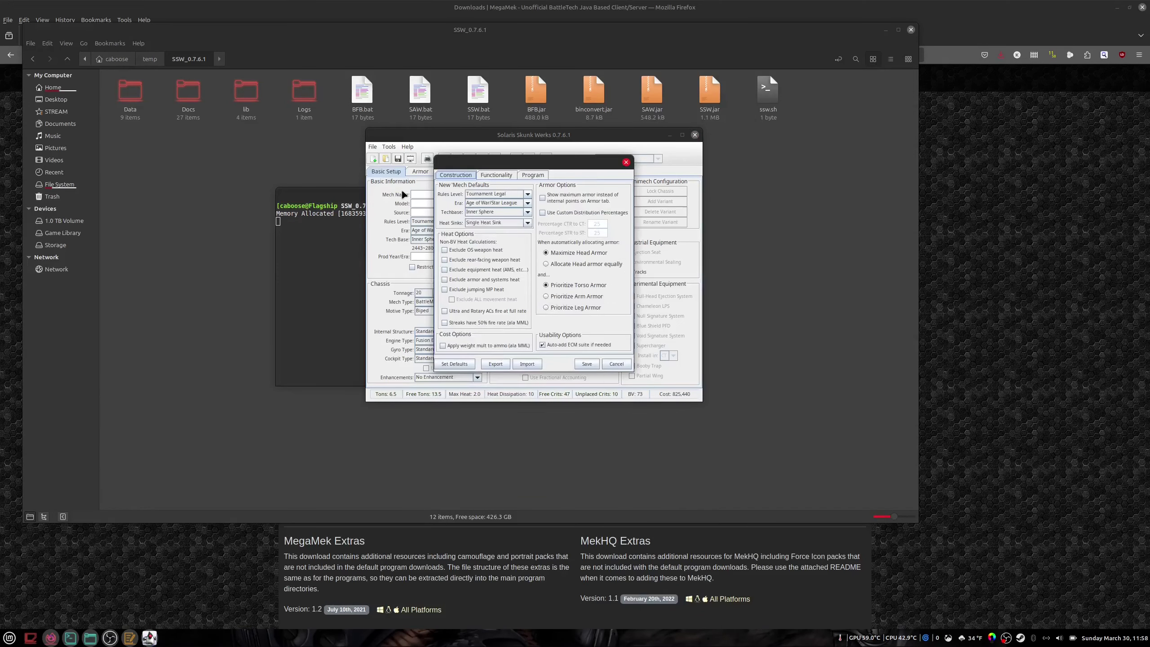
left_click(532, 175)
left_click(543, 331)
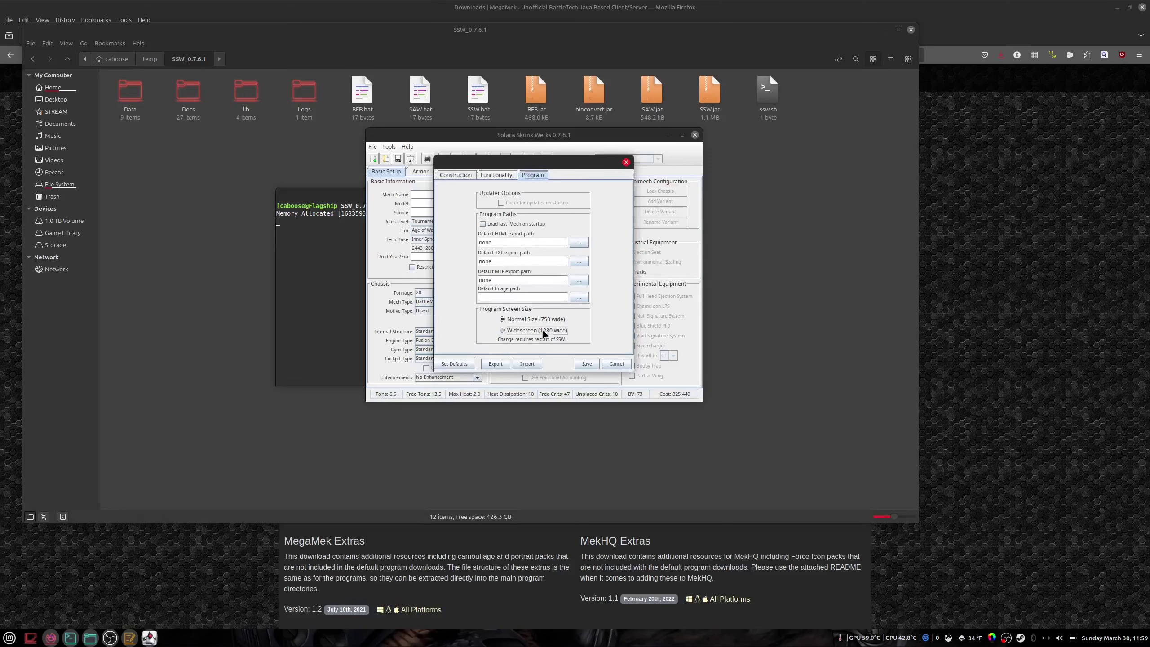
left_click(596, 364)
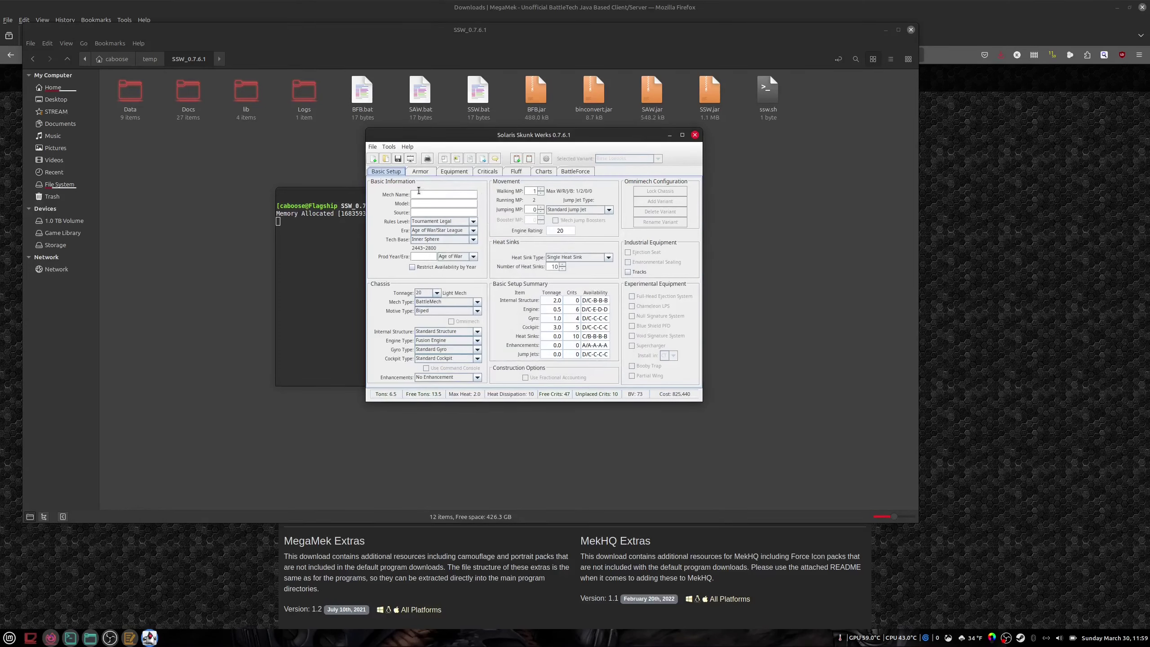
- Exit Solaris Skunk Werks, relaunch it with "java -jar SSW.jar" to check the widescreen layout, and close it
left_click(372, 147)
left_click(394, 245)
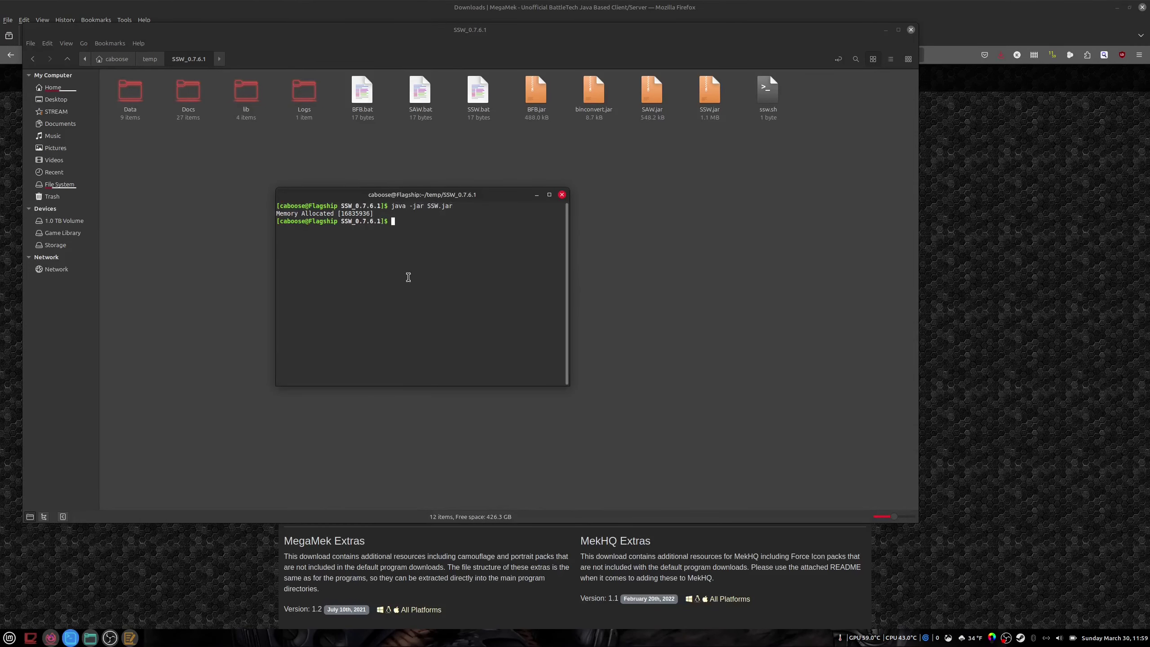
key("Up")
key("Return")
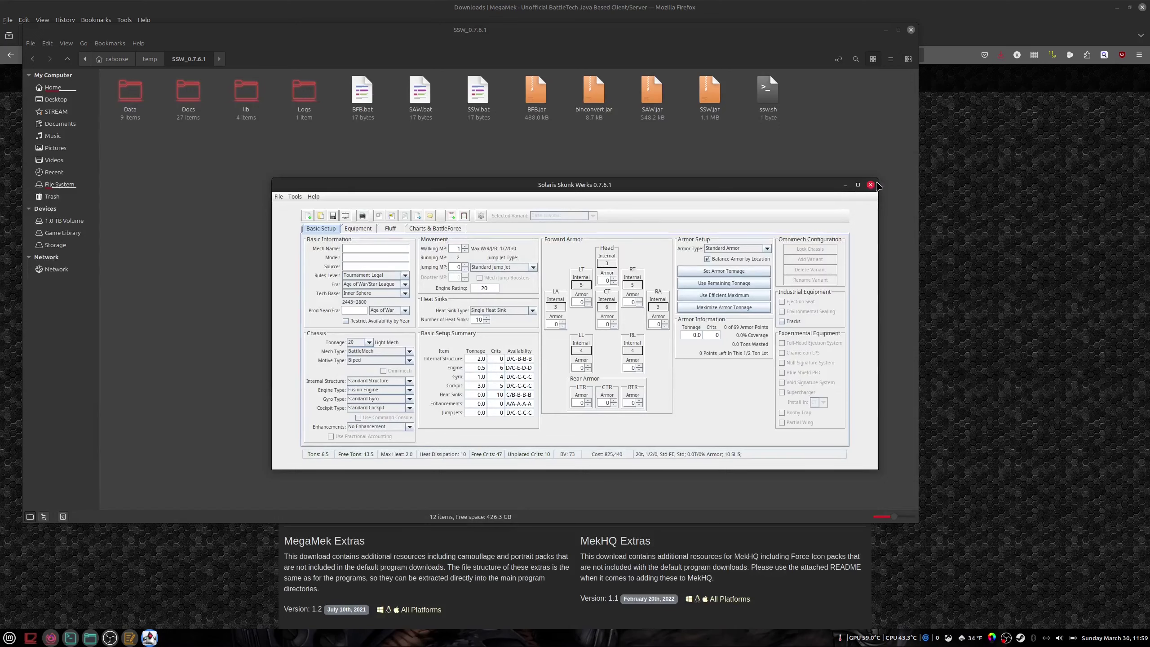
left_click(870, 185)
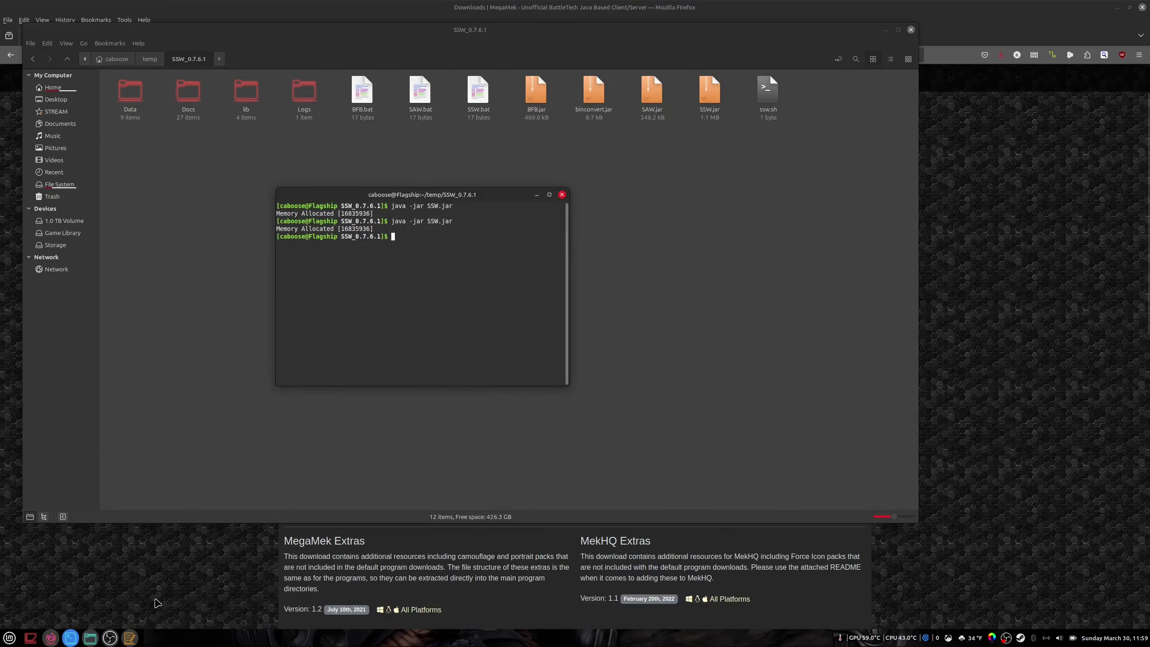
- Remove the "-Dsun.javadw.uiScale=2" option from the launch command in ssw.sh, save the file and close the text editor
left_click(136, 639)
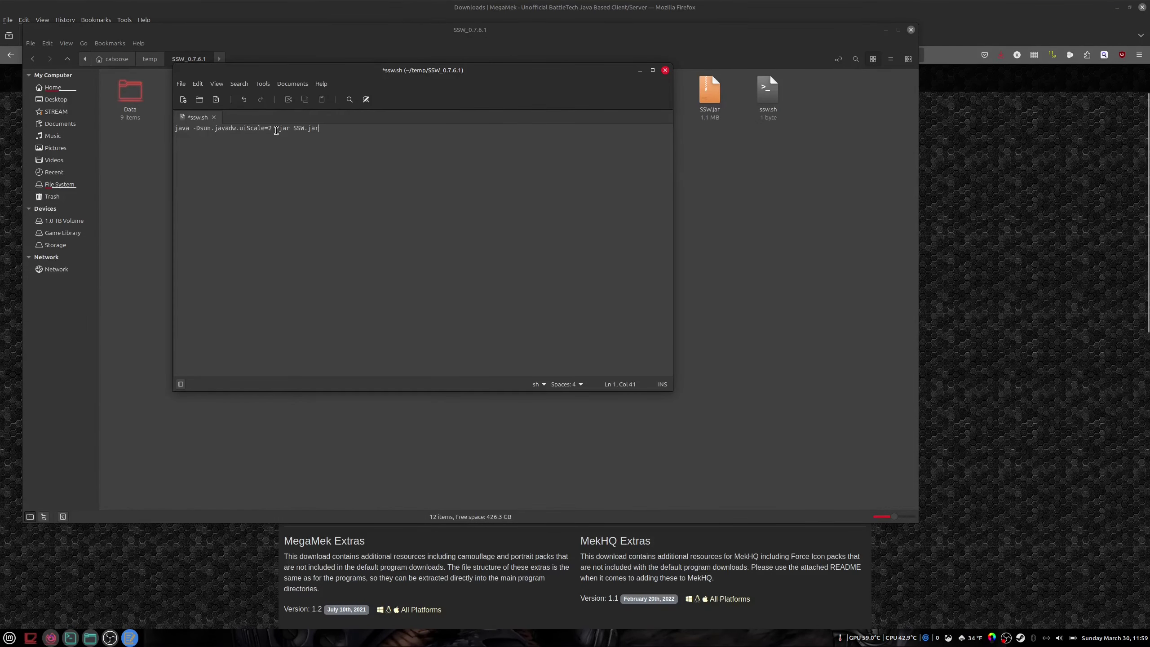
left_click(276, 128)
key("shift+End")
left_click_drag(275, 129, 194, 129)
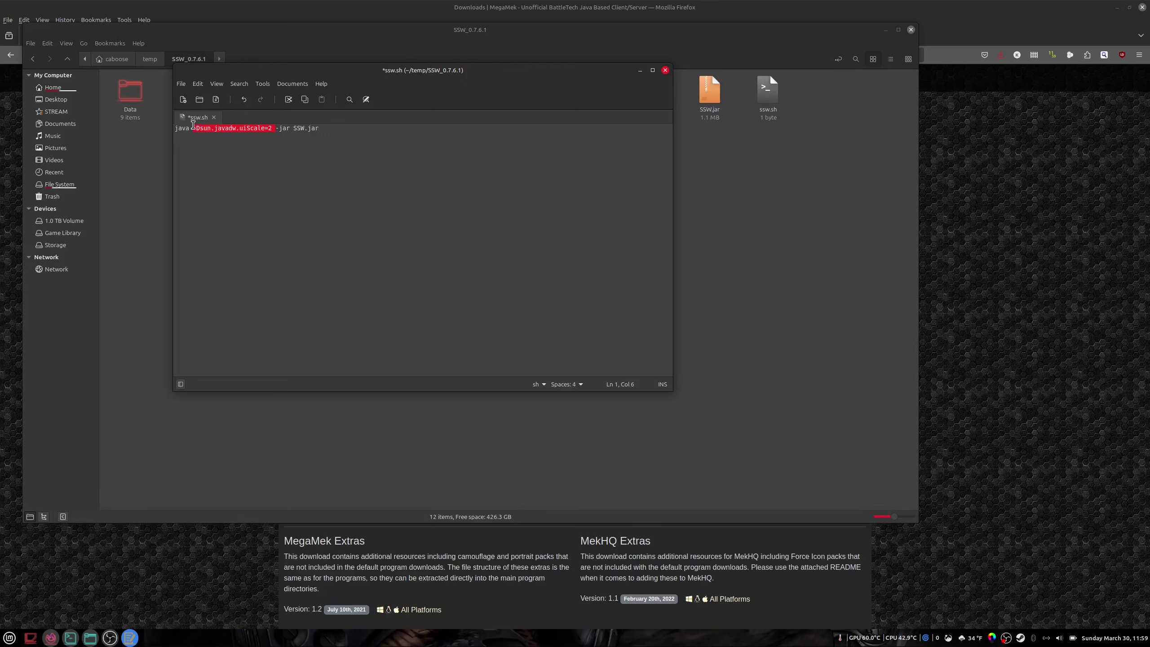
key("Delete")
left_click(215, 100)
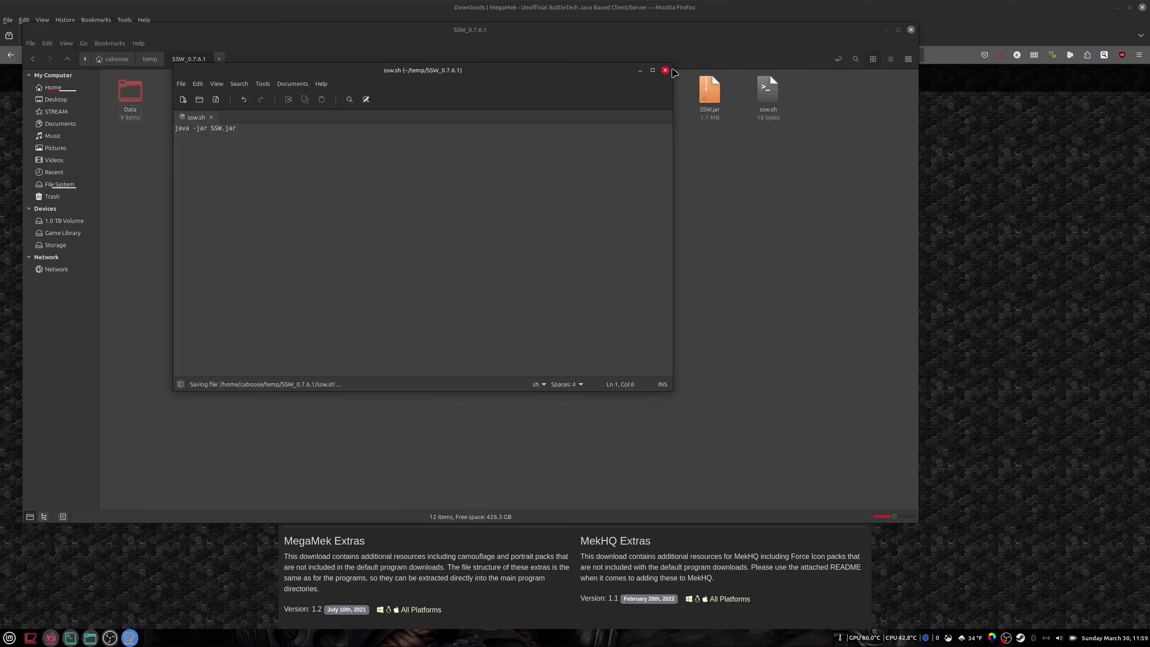
left_click(665, 70)
- Allow executing ssw.sh as a program in its permissions and run the script
left_click(771, 95)
right_click(771, 95)
left_click(812, 237)
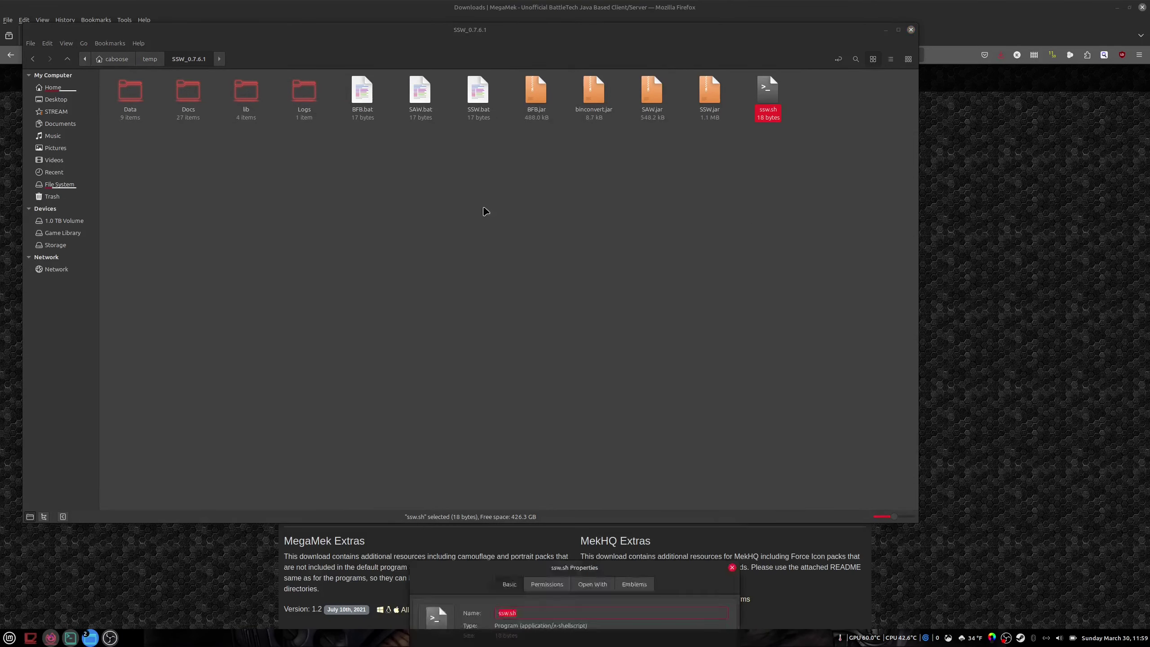
left_click(547, 211)
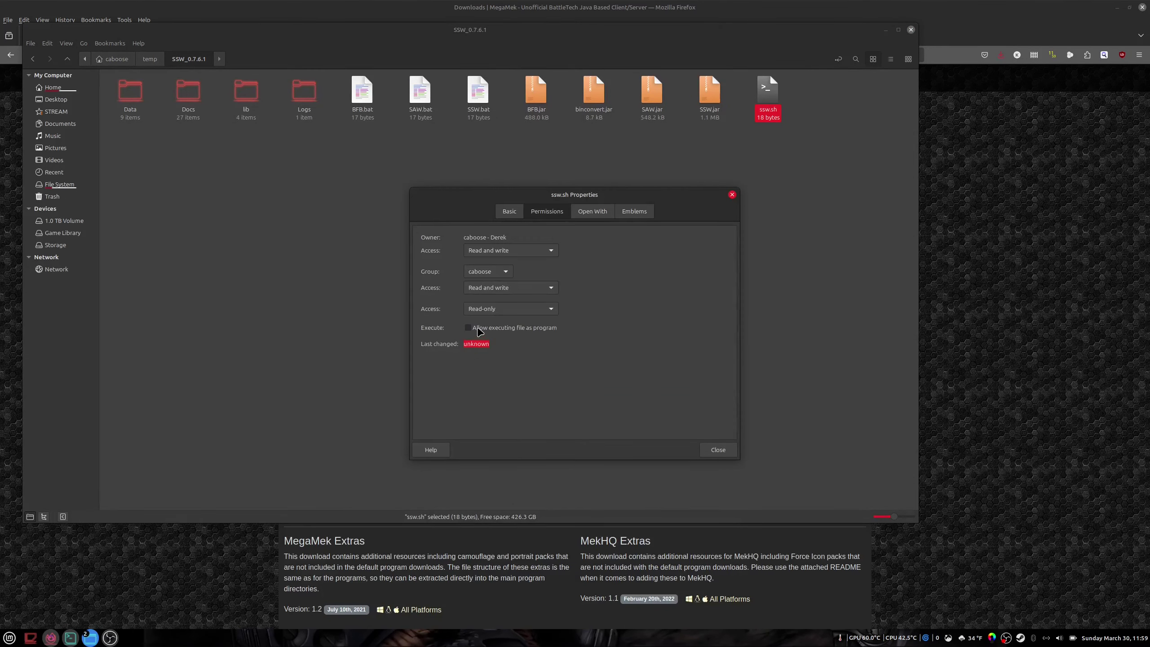
left_click(469, 328)
left_click(718, 450)
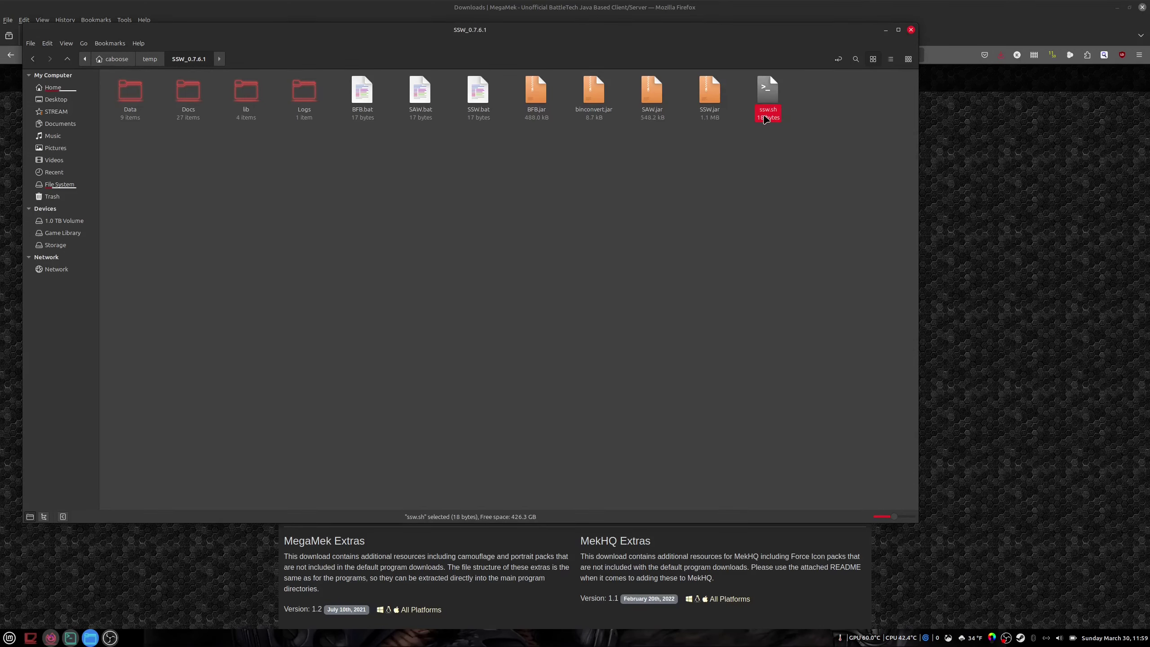
double_click(765, 117)
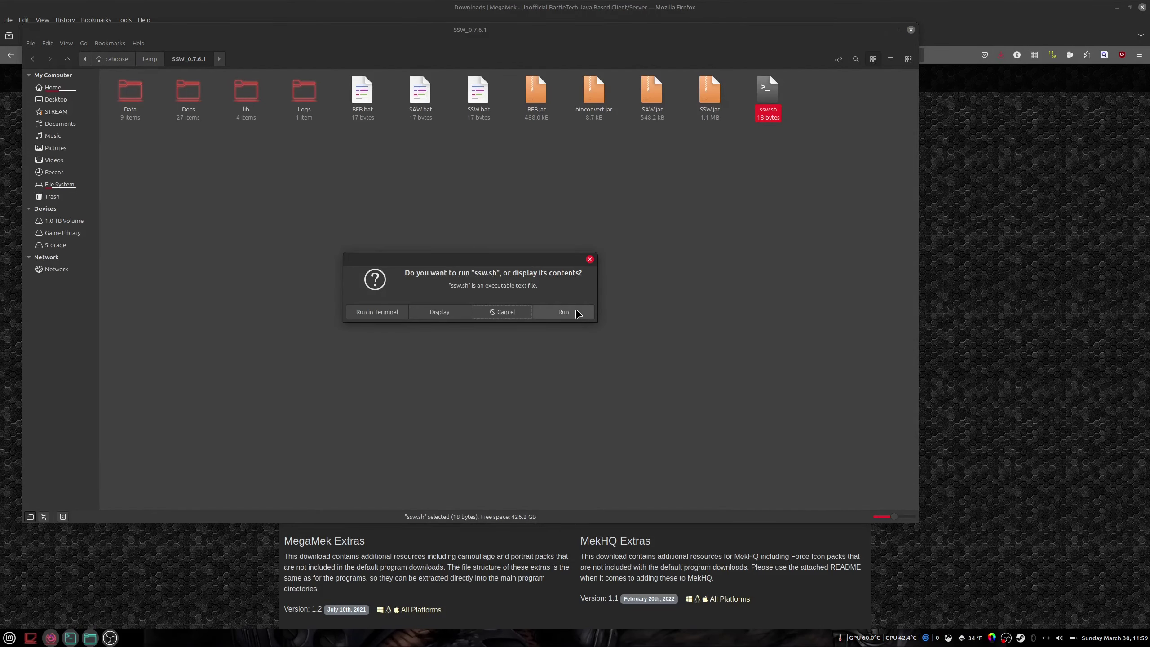
left_click(564, 312)
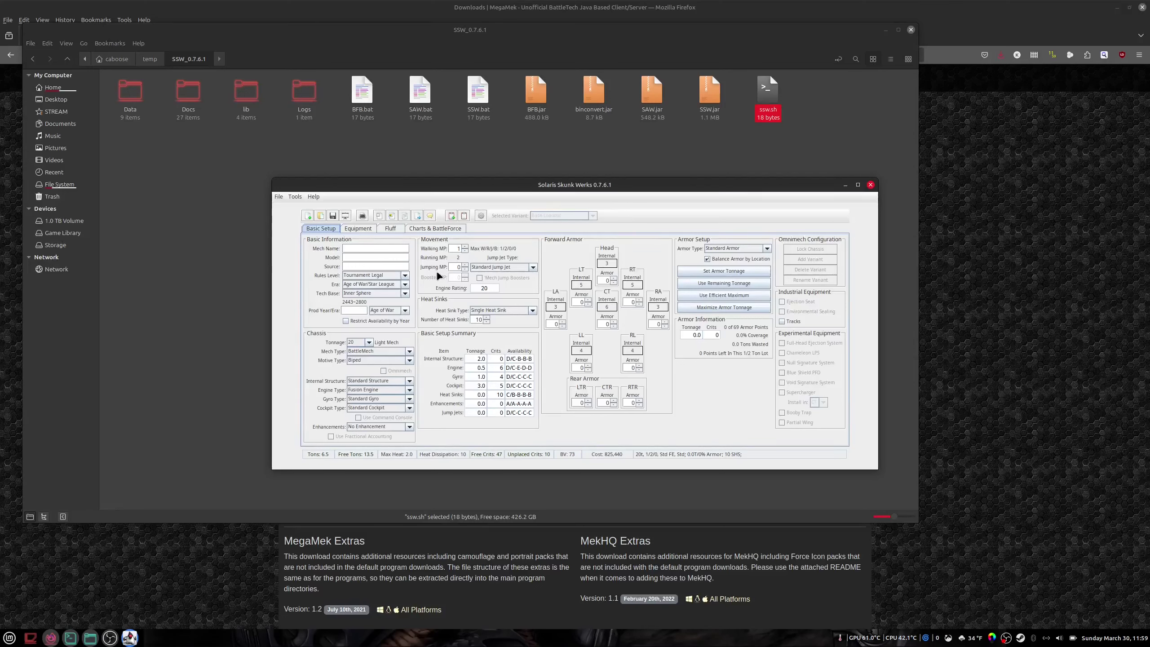
left_click(321, 216)
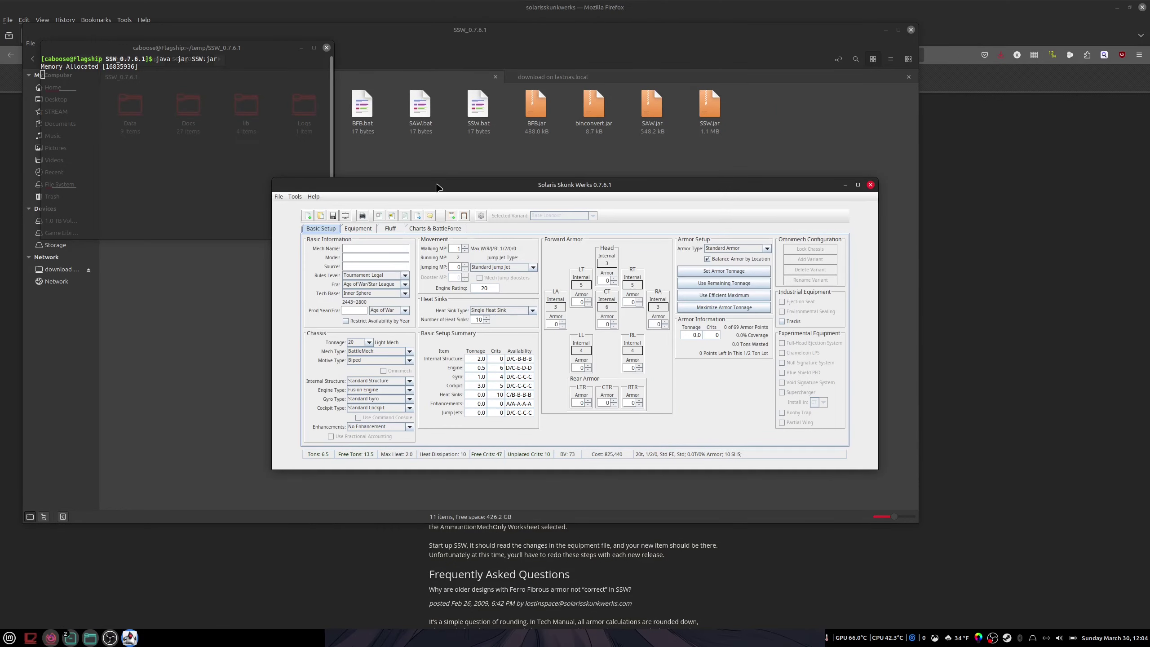
left_click(320, 216)
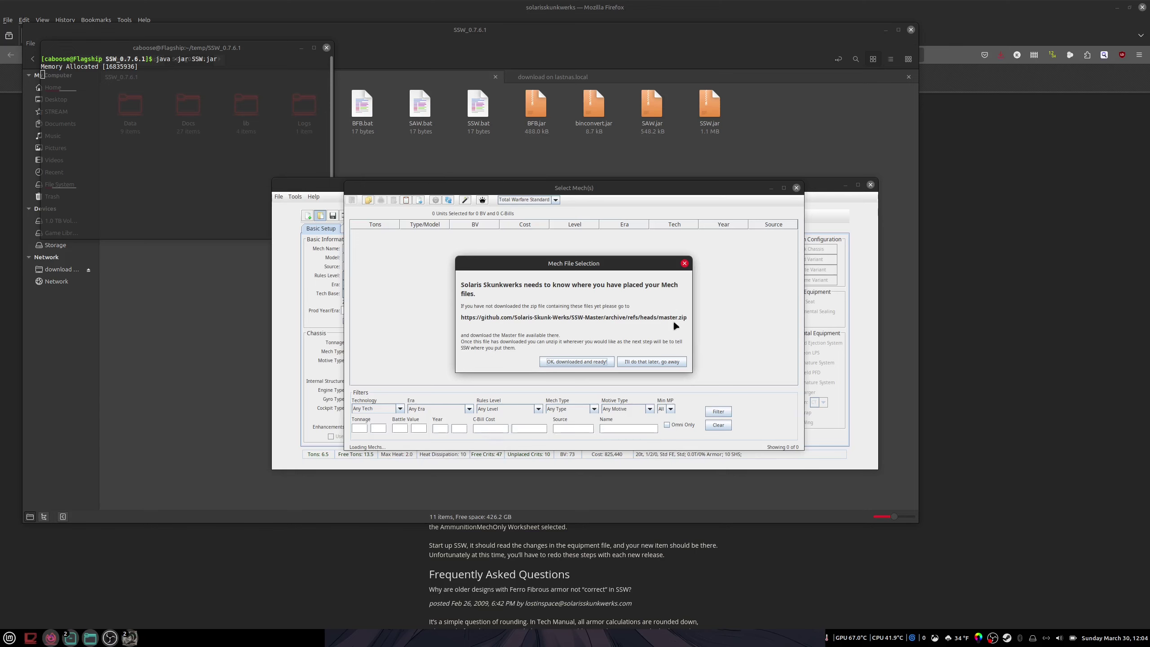
left_click(590, 362)
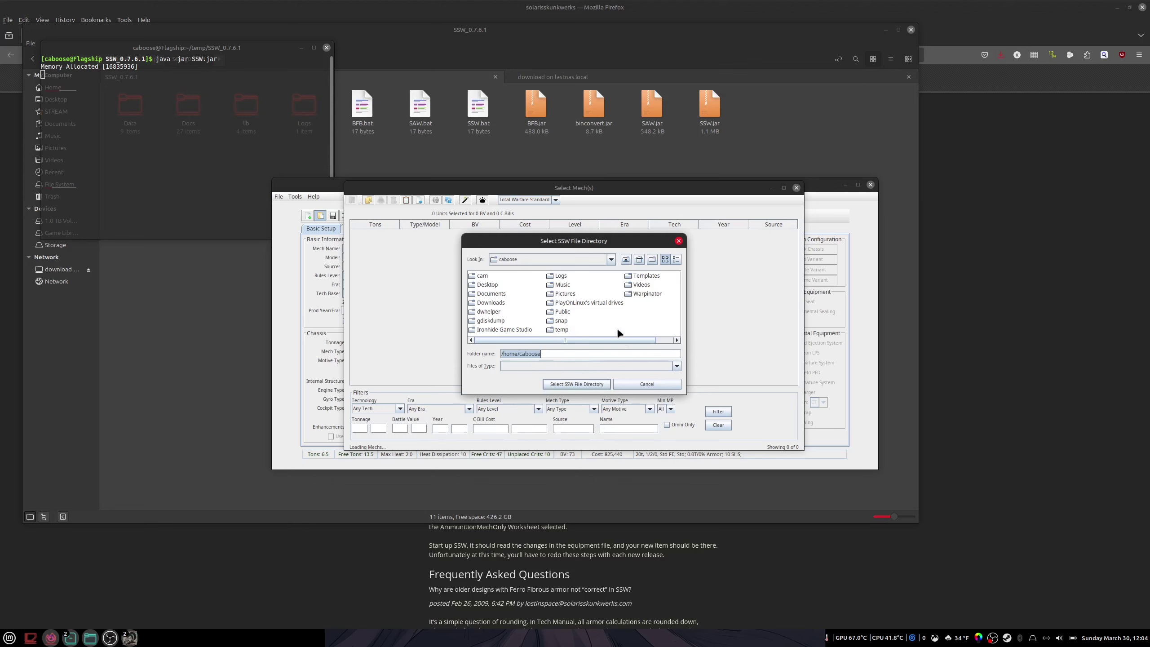
double_click(562, 329)
double_click(507, 276)
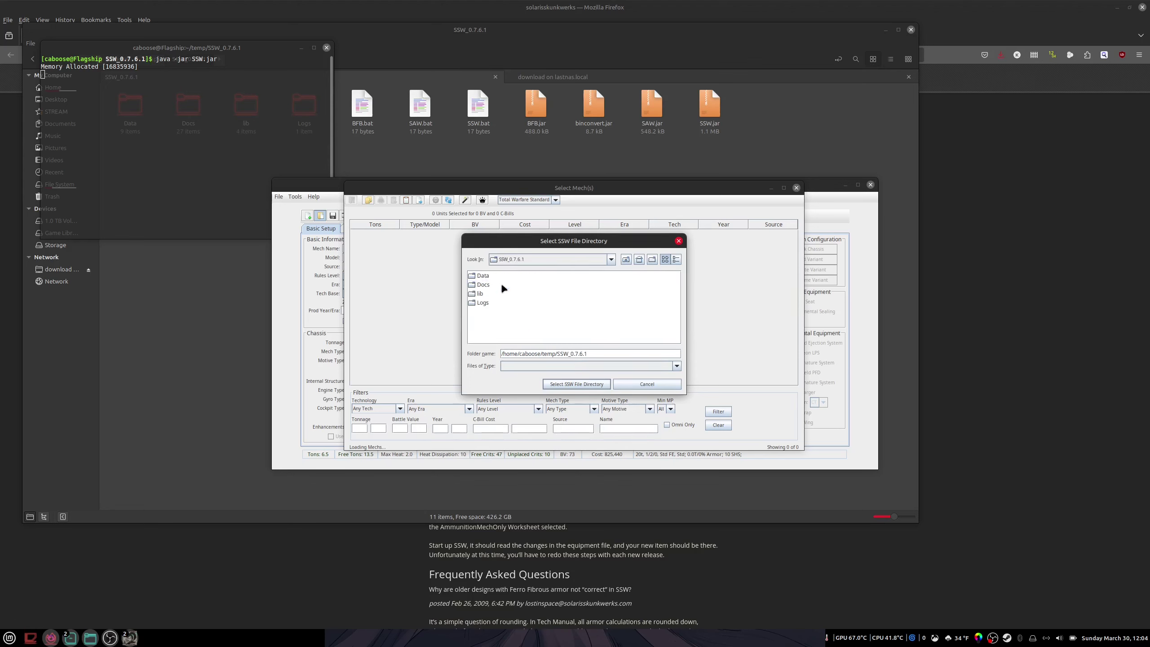
double_click(478, 304)
left_click(638, 383)
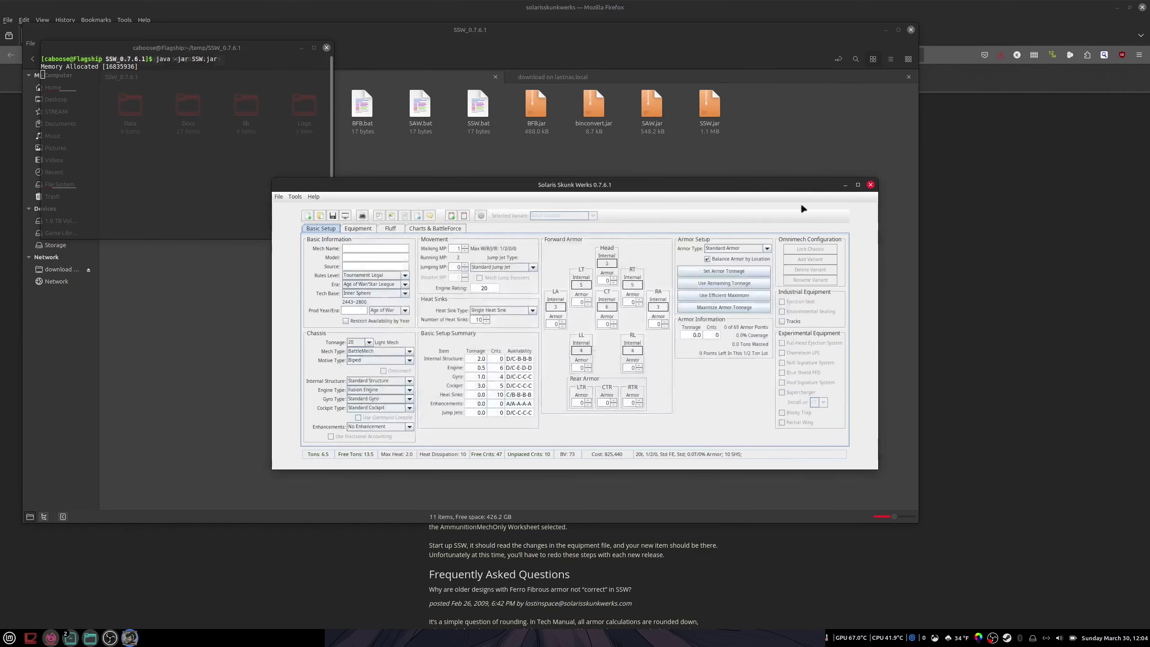
left_click(870, 184)
- Copy the SSW_0.7.6.1 folder from the download share on lastnas.local
left_click(582, 79)
right_click(538, 108)
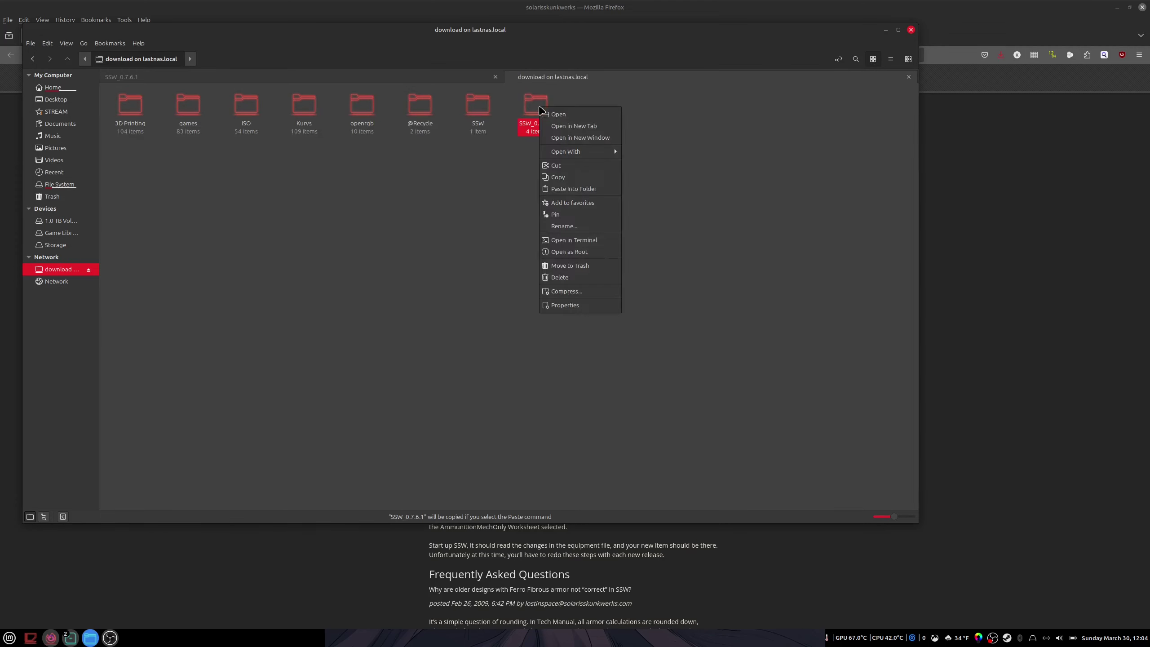
left_click(579, 169)
- Permanently delete the existing SSW_0.7.6.1 folder from the local temp folder
left_click(443, 76)
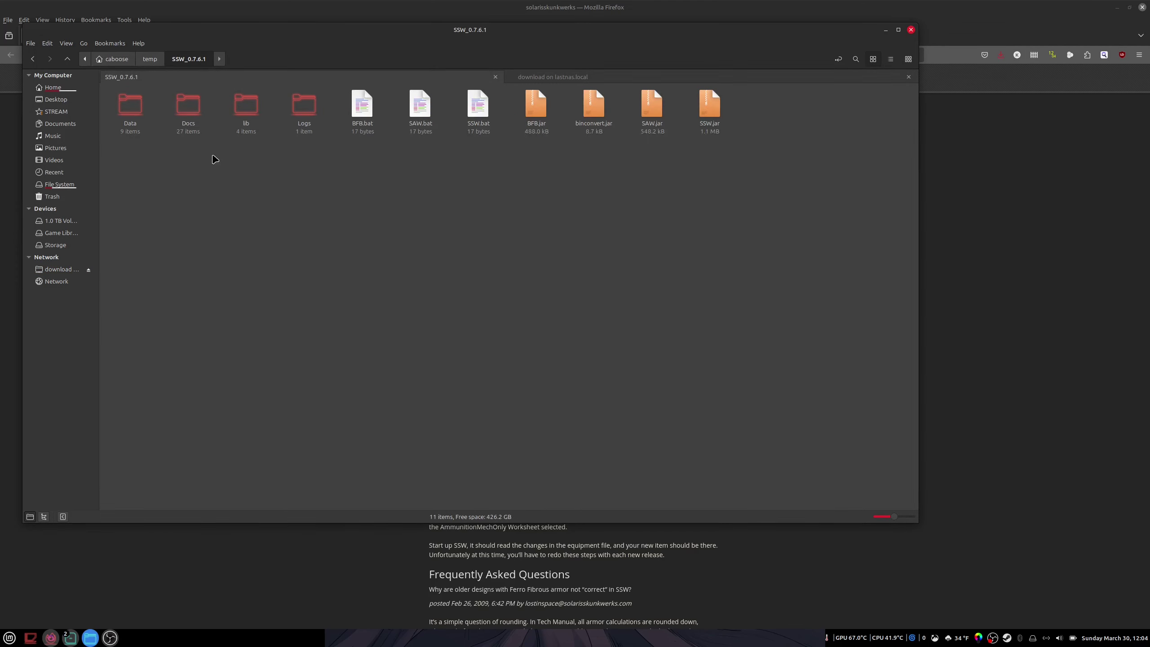
left_click(144, 66)
right_click(192, 119)
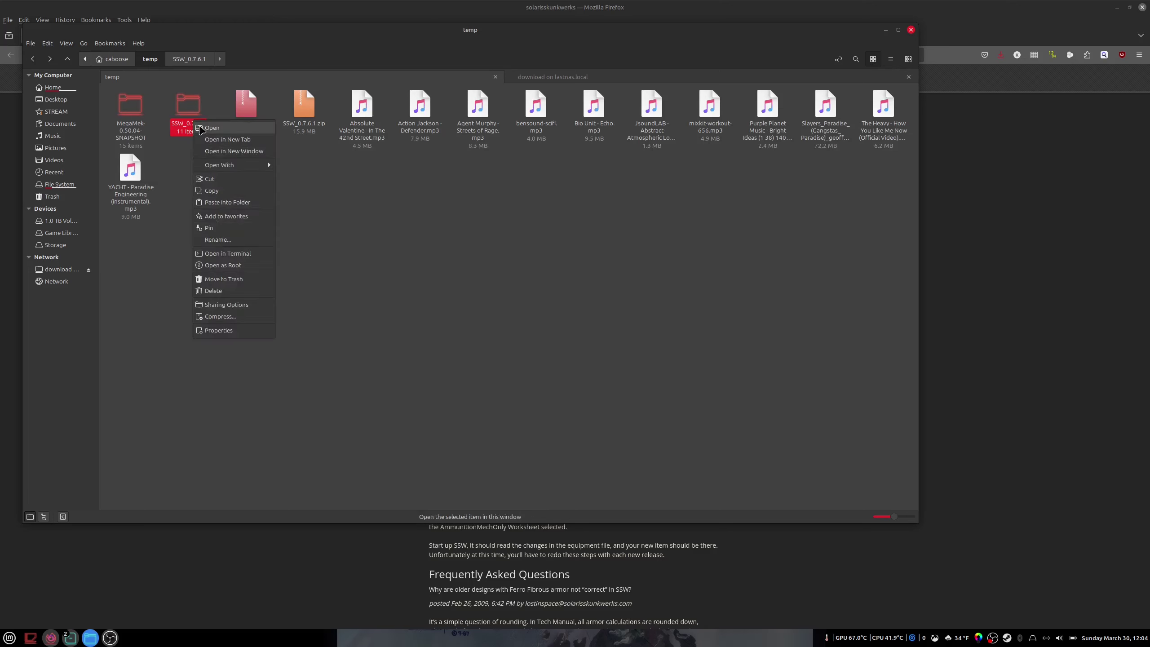
left_click(232, 291)
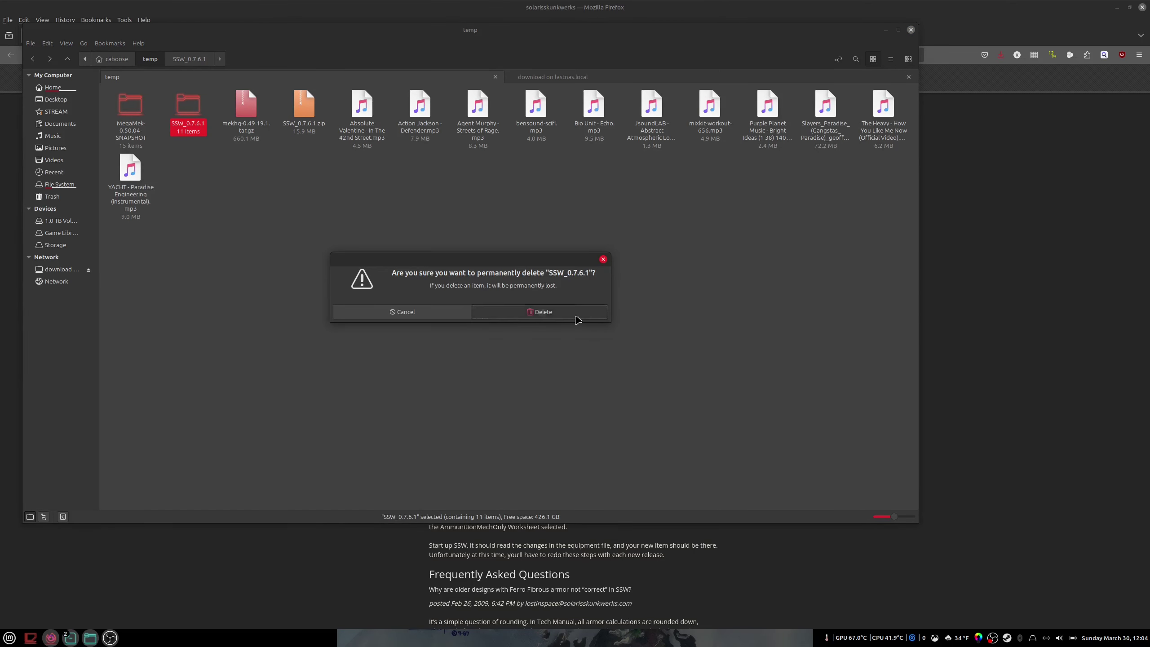
left_click(577, 318)
- Paste the copied SSW_0.7.6.1 folder into temp and open its SSW_Master122323 subfolder
right_click(213, 208)
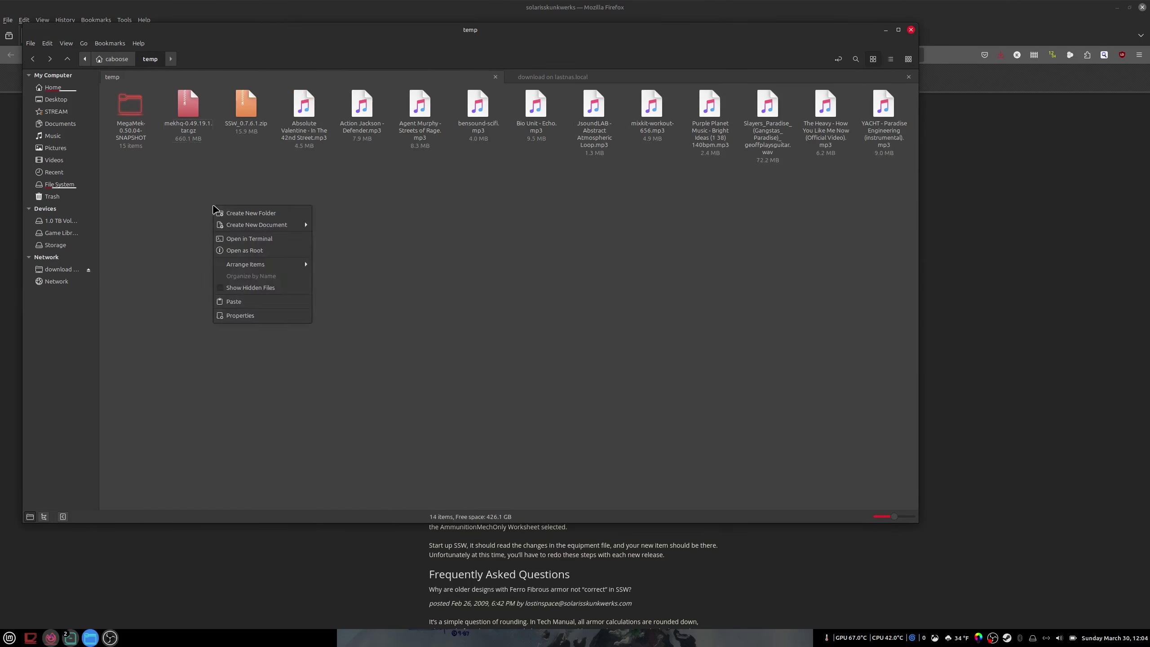
left_click(254, 302)
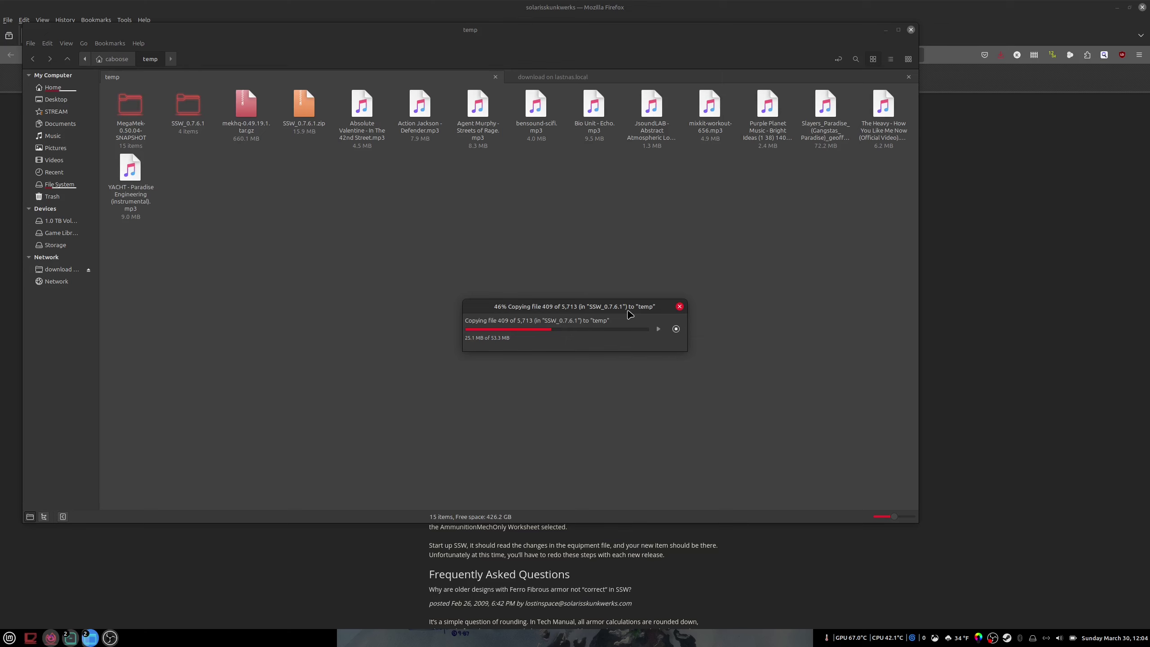
double_click(188, 117)
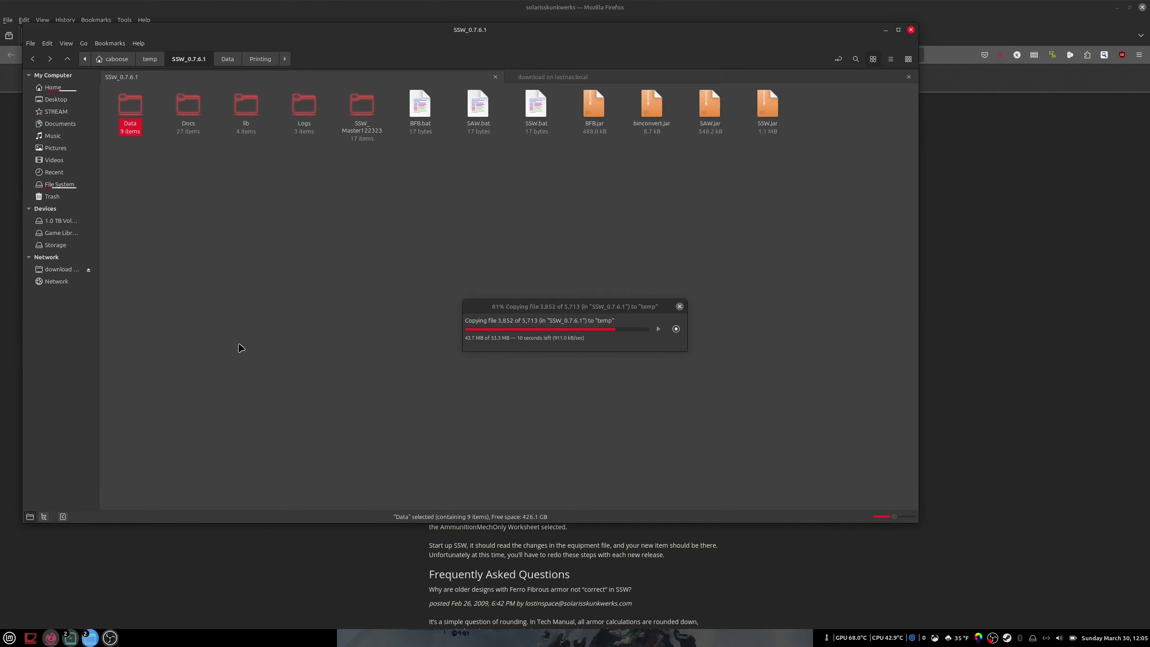
mouse_move(368, 140)
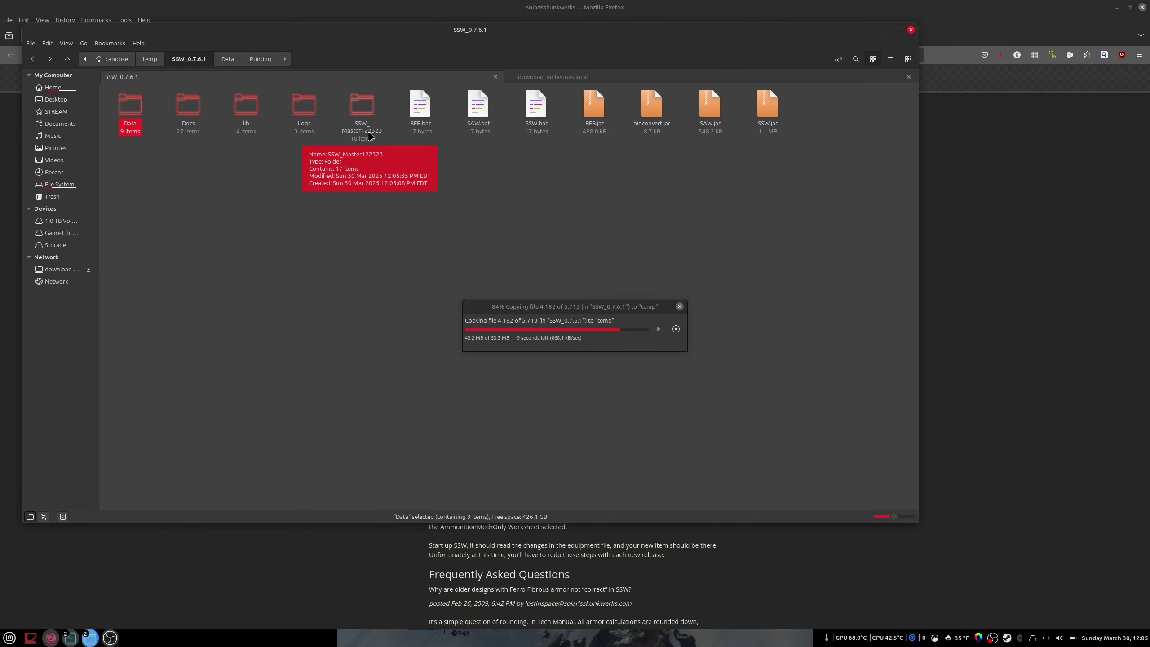
double_click(381, 132)
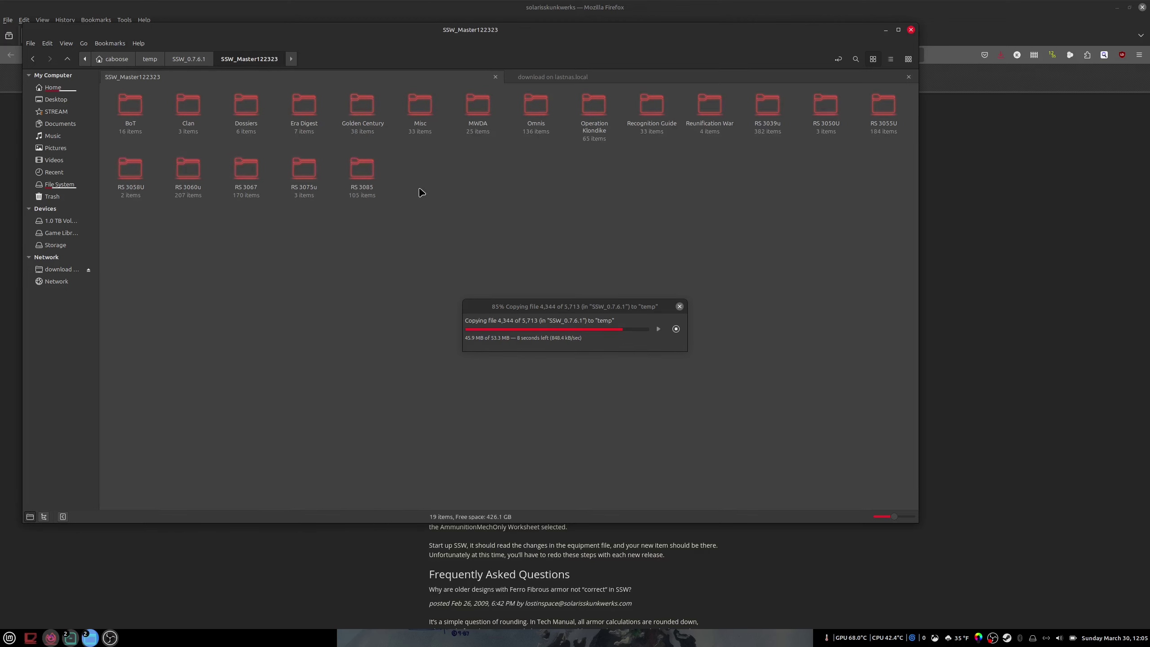
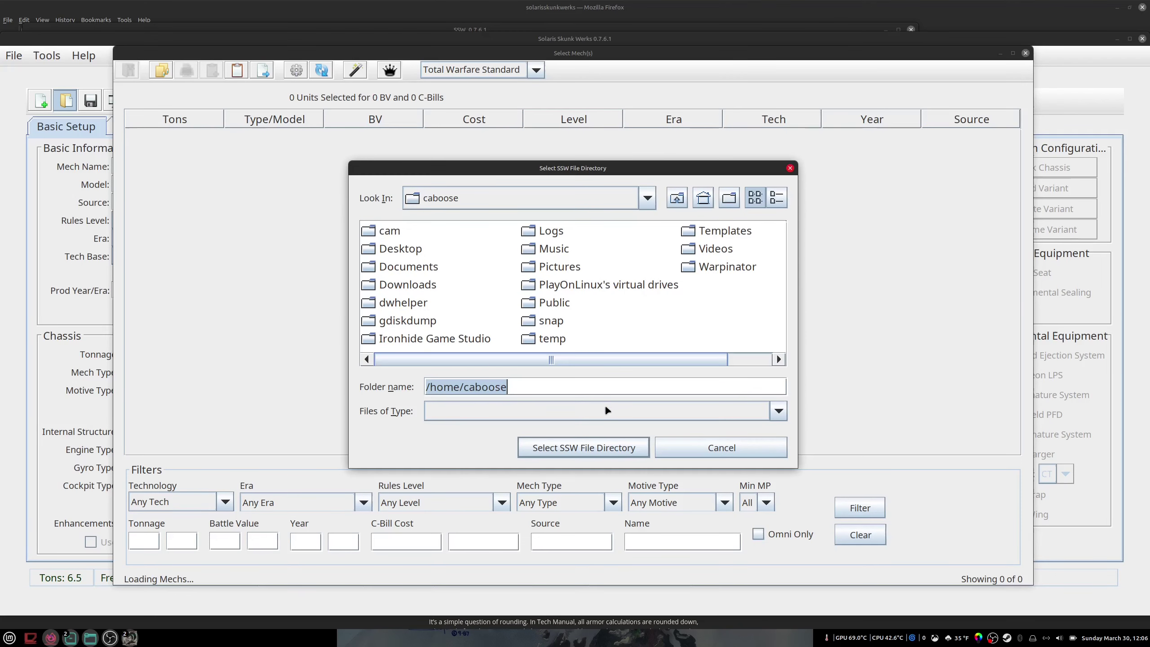
- Set the SSW file directory to temp/SSW_0.7.6.1/SSW_Master122323 in the home folder
double_click(553, 340)
double_click(420, 249)
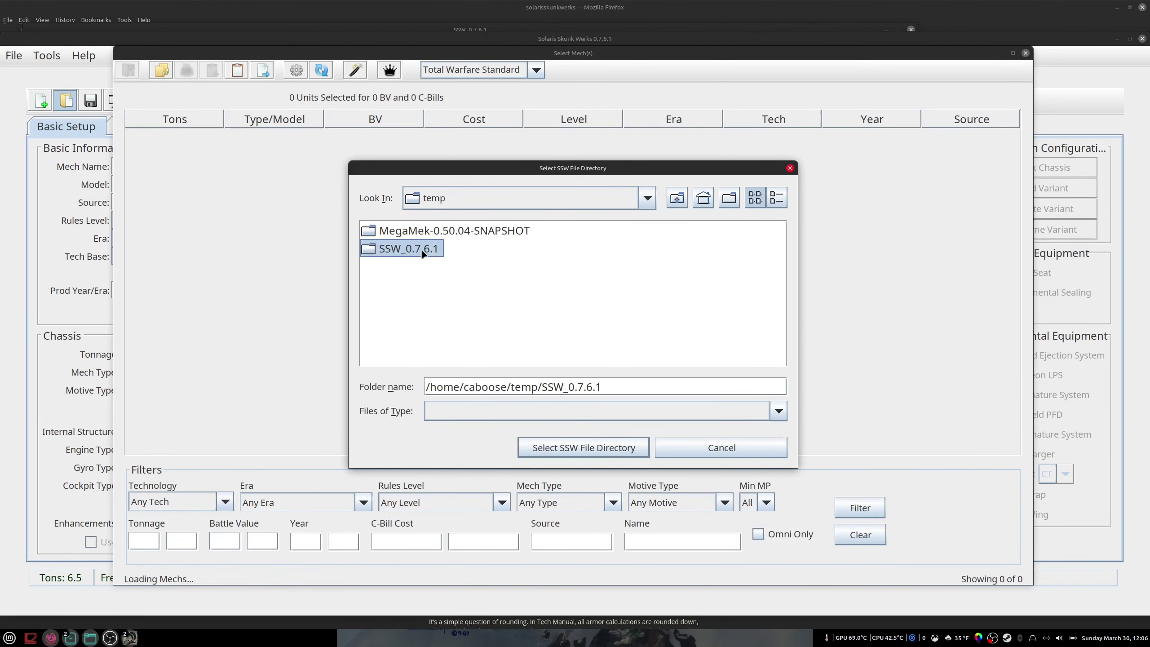
double_click(429, 302)
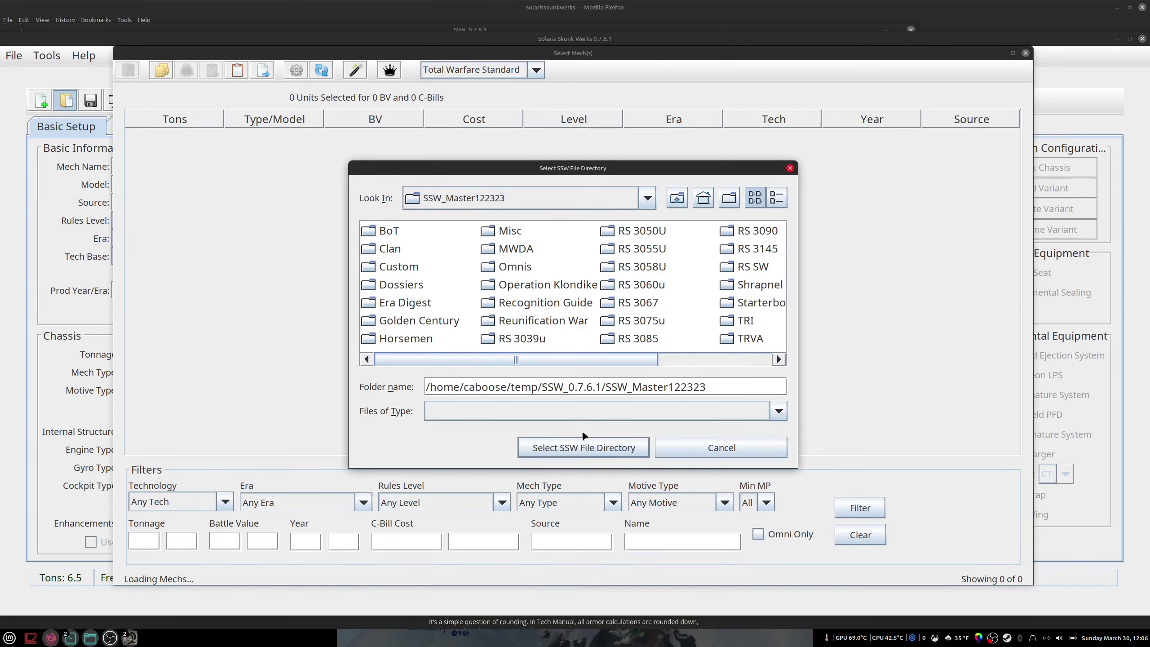
left_click(589, 448)
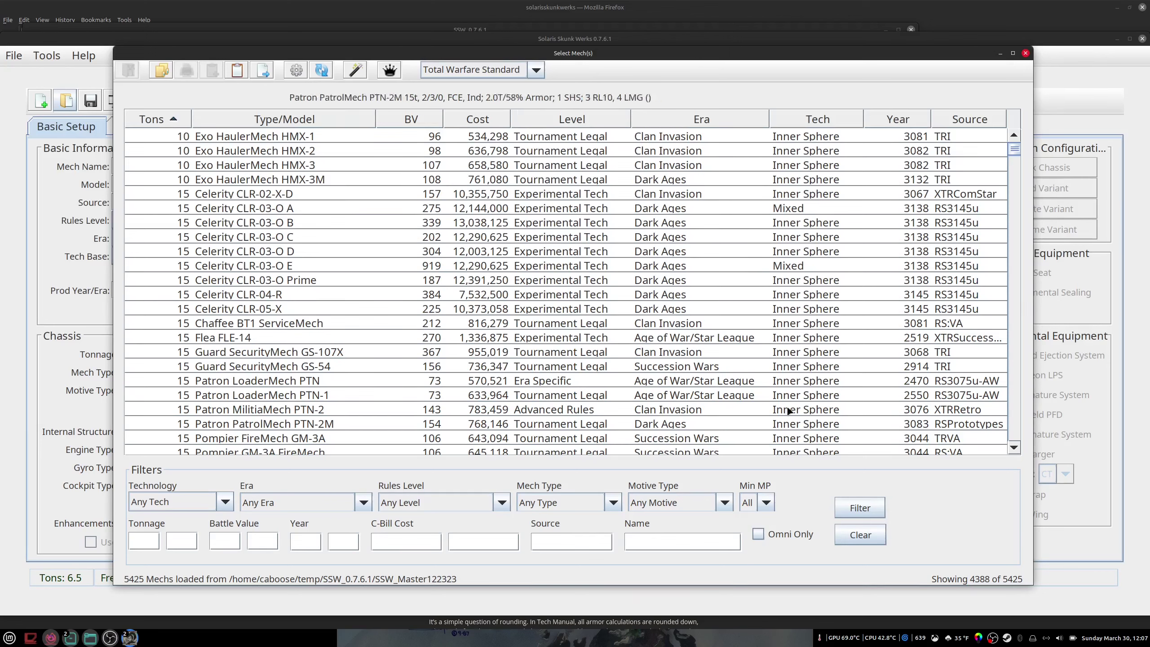
- Filter the mech list by the era All Eras (non-canon)
left_click(498, 72)
left_click(501, 78)
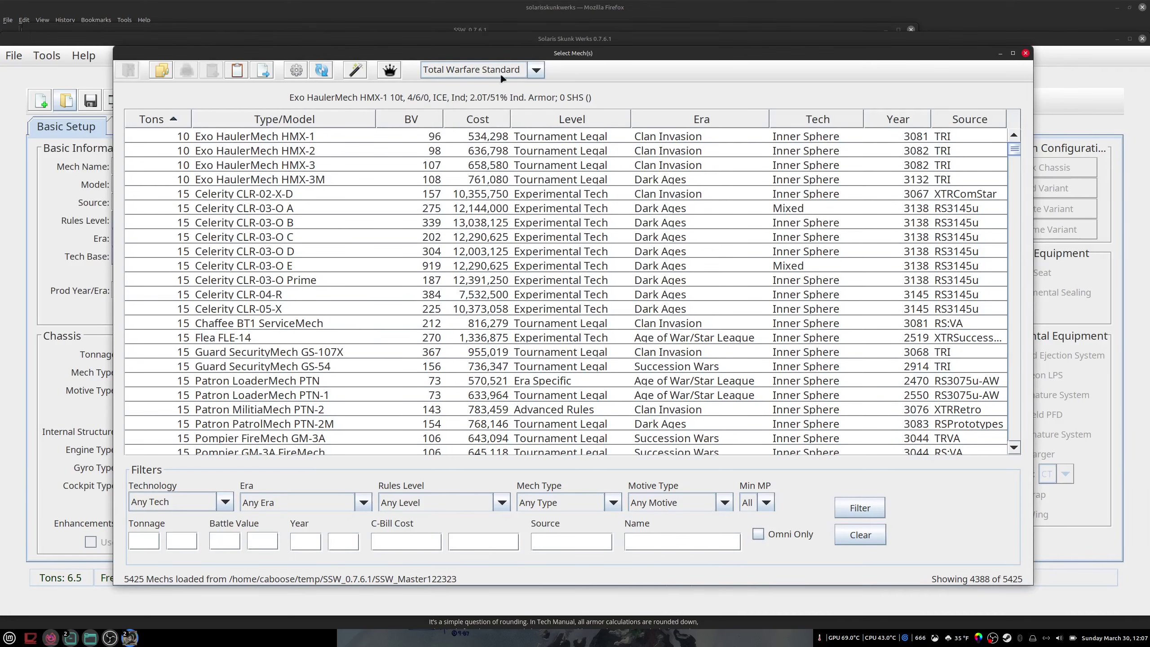
left_click(338, 507)
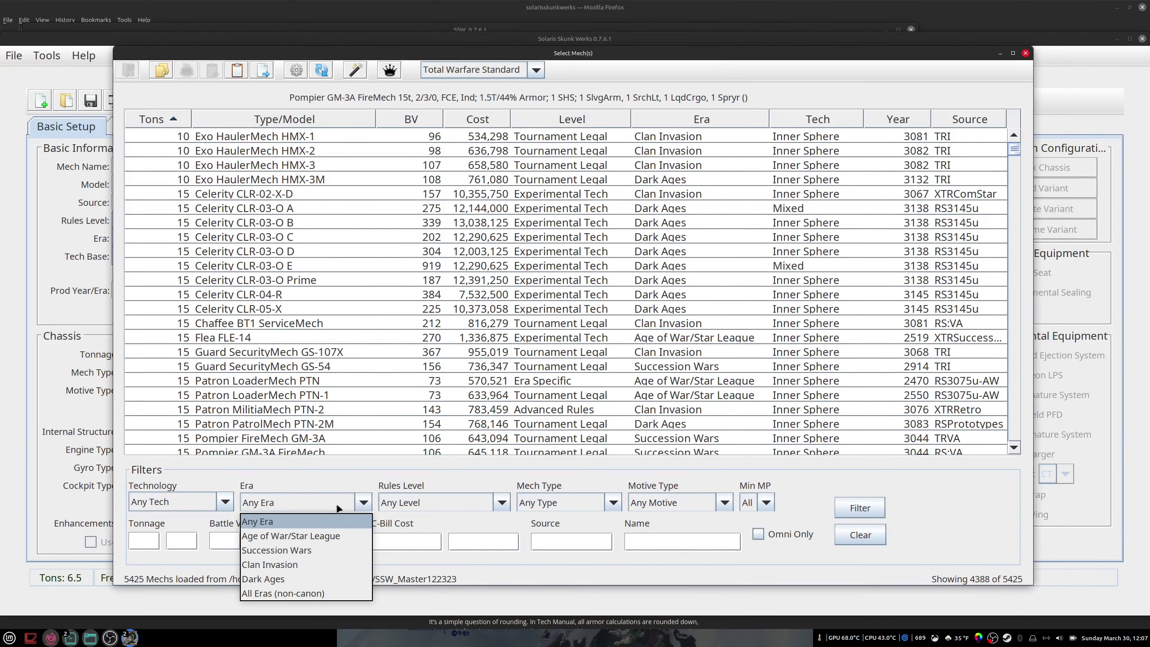
left_click(297, 595)
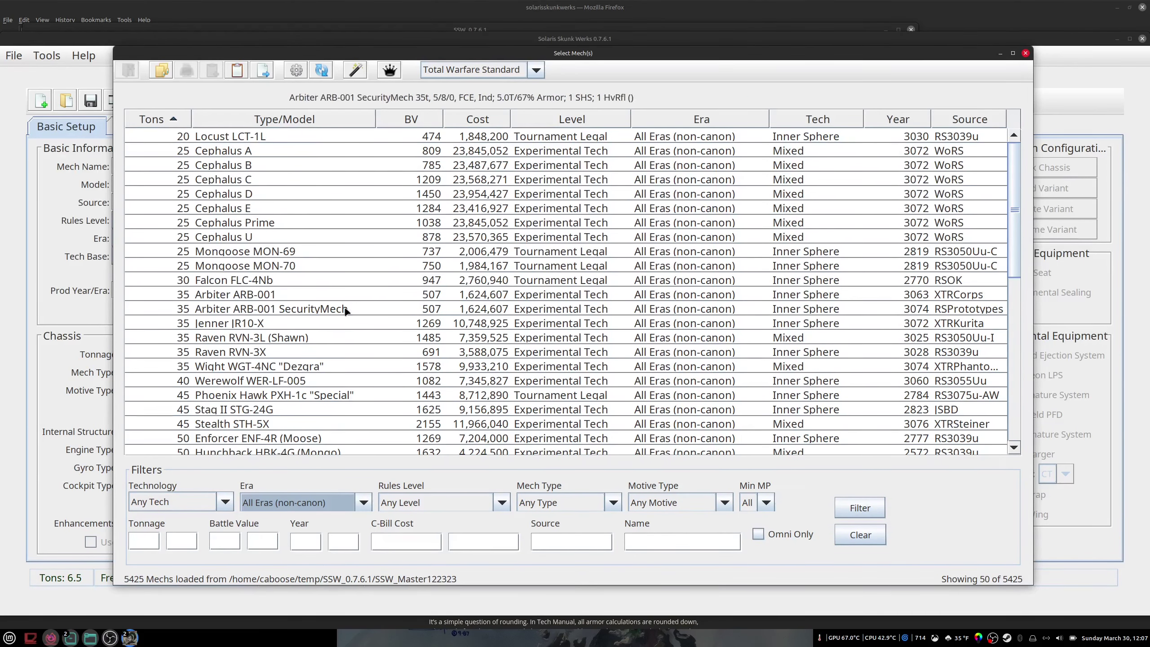
- Find the Catapult CPLT-CBSE in the filtered mech list and load it into the designer
scroll(399, 367, "down", 6)
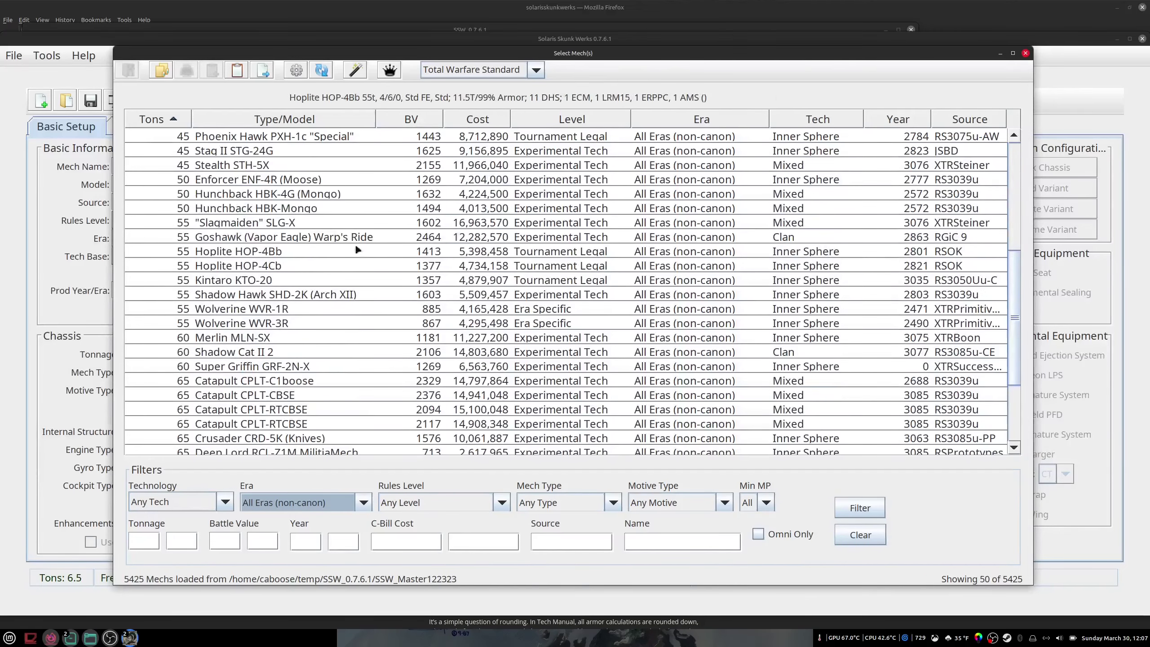
left_click(318, 237)
left_click(335, 295)
scroll(317, 271, "down", 3)
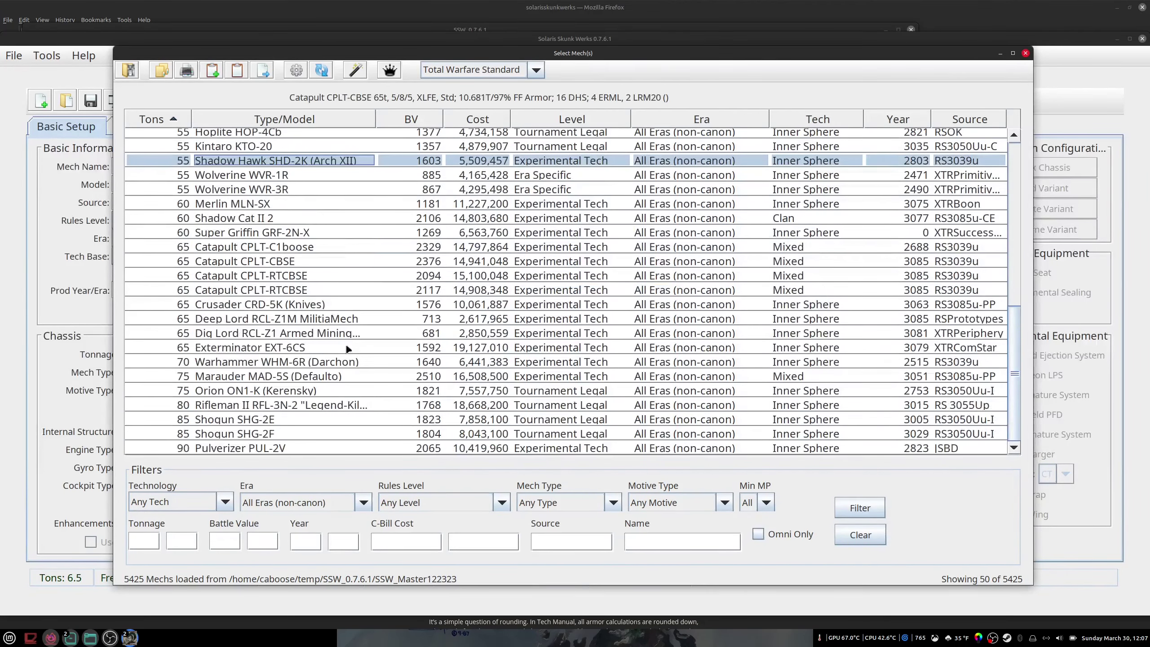
left_click(313, 248)
left_click(309, 262)
left_click(305, 276)
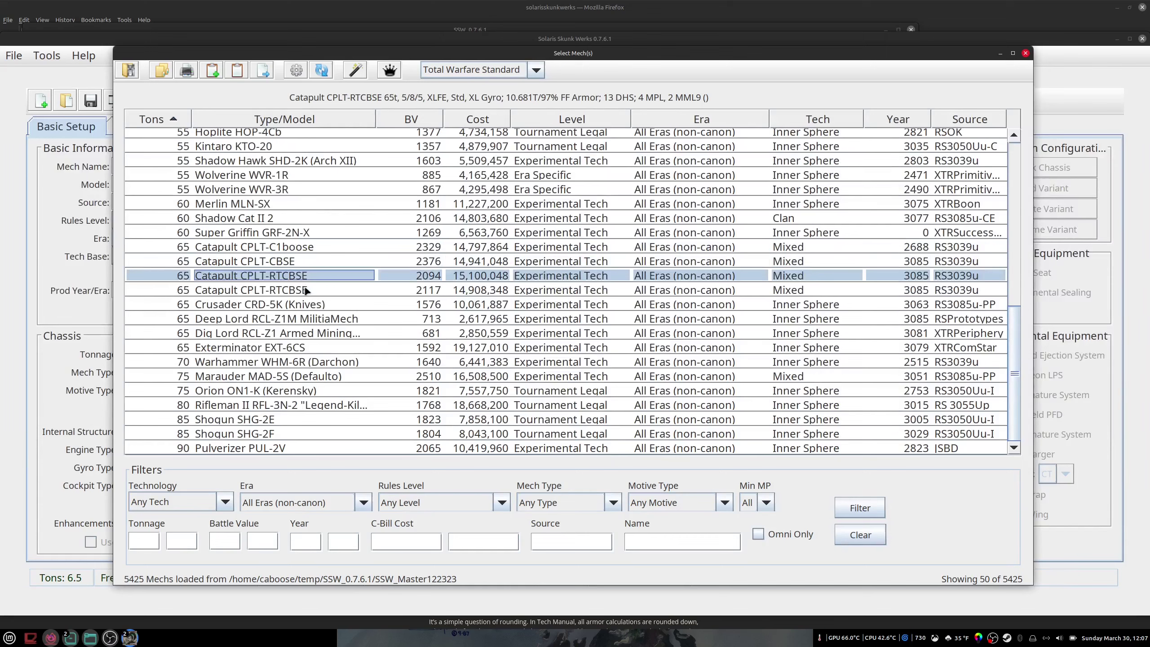
left_click(305, 290)
left_click(319, 262)
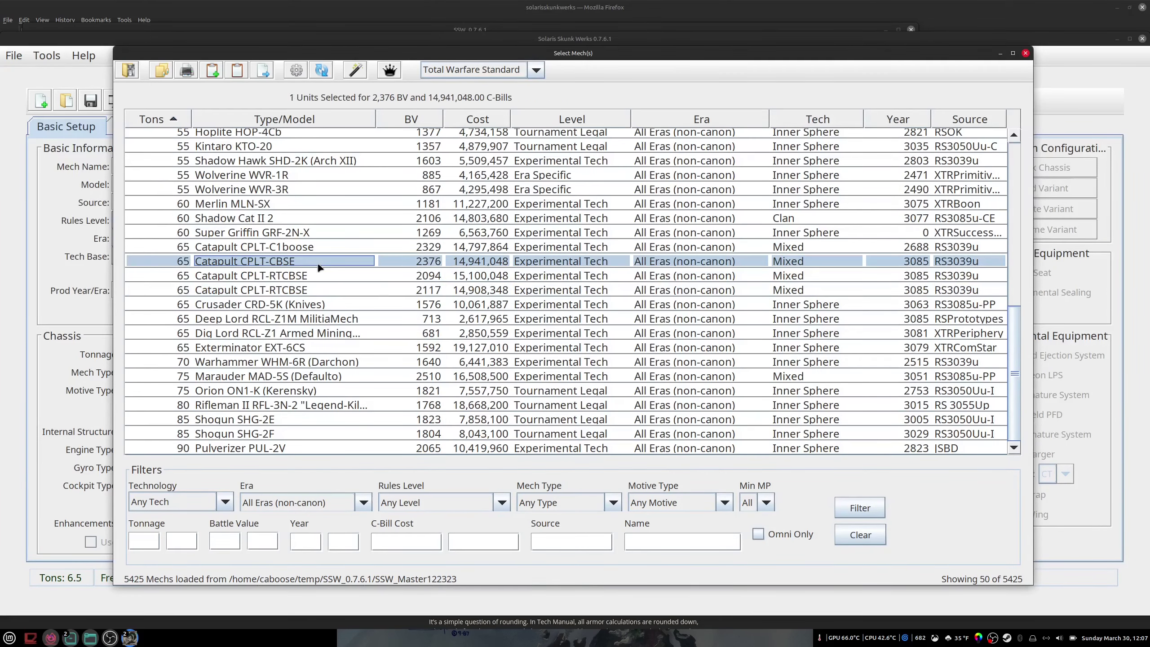
double_click(244, 263)
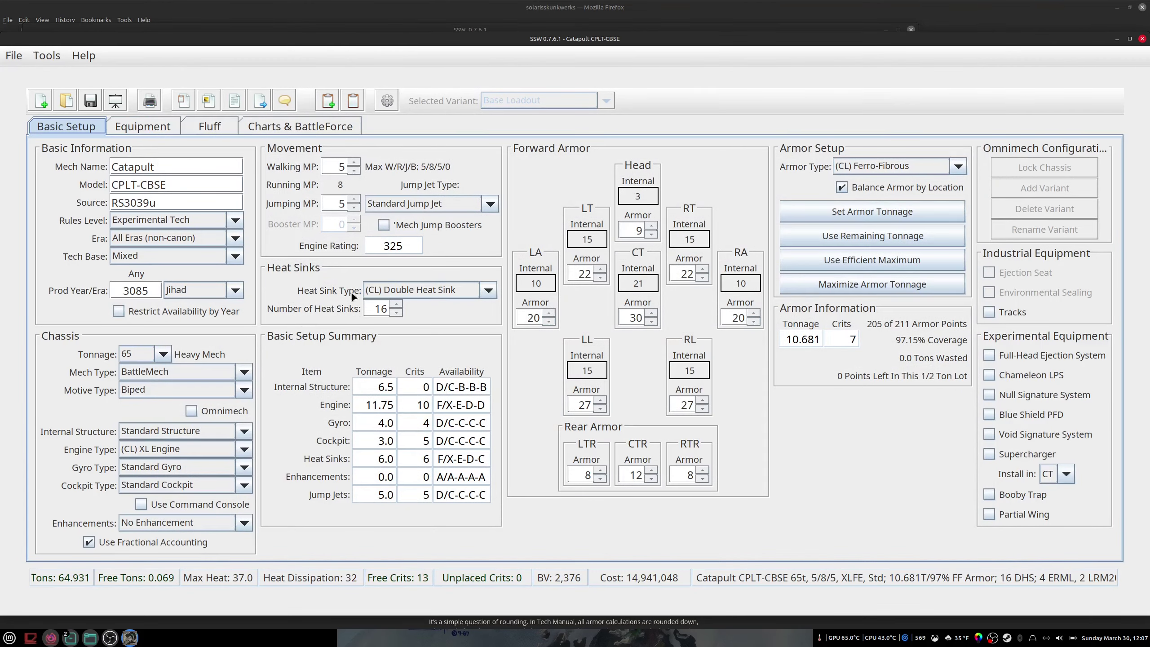
- Look over the Catapult's equipment layout and basic setup, and examine the available mech export formats
left_click(159, 127)
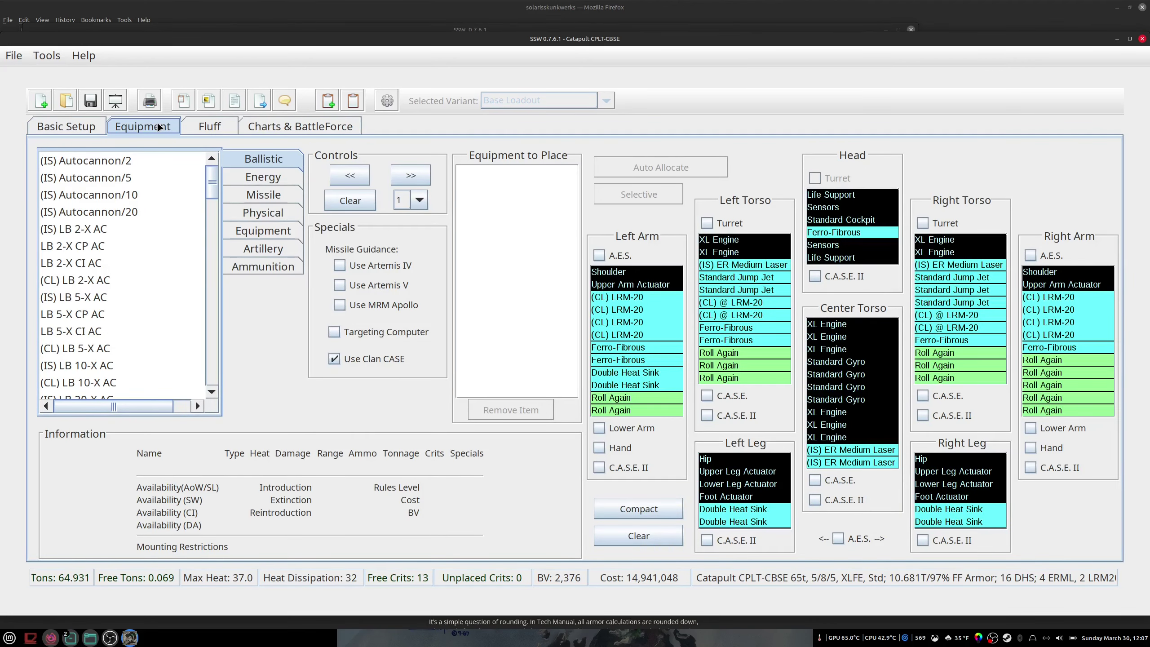
left_click(92, 129)
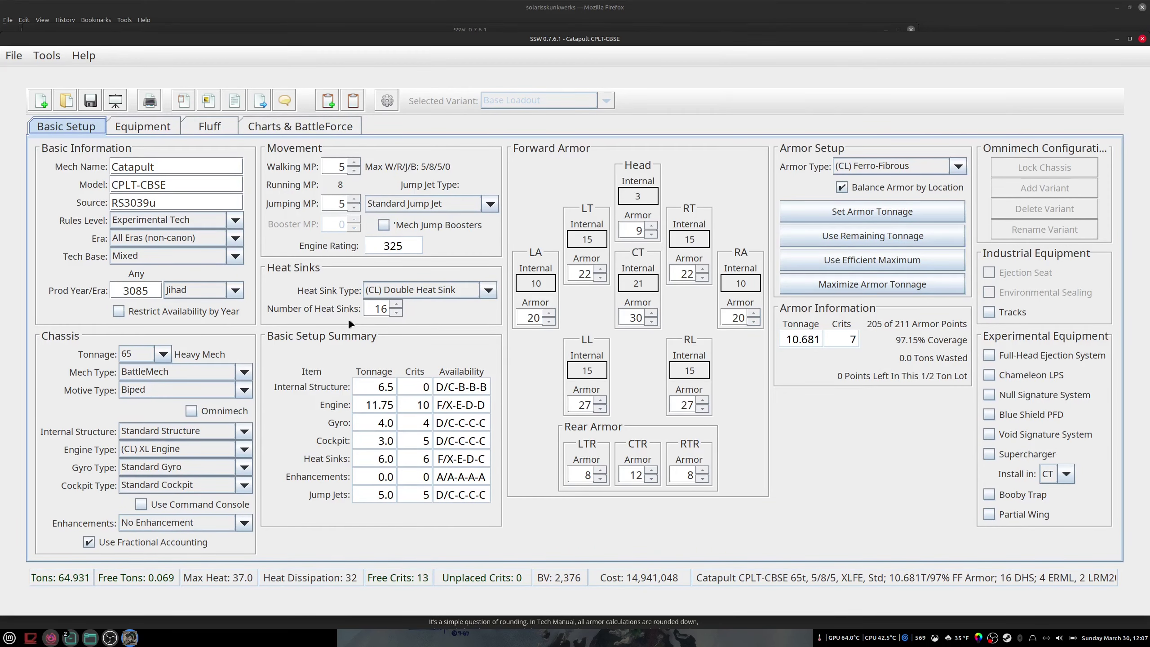
left_click(18, 57)
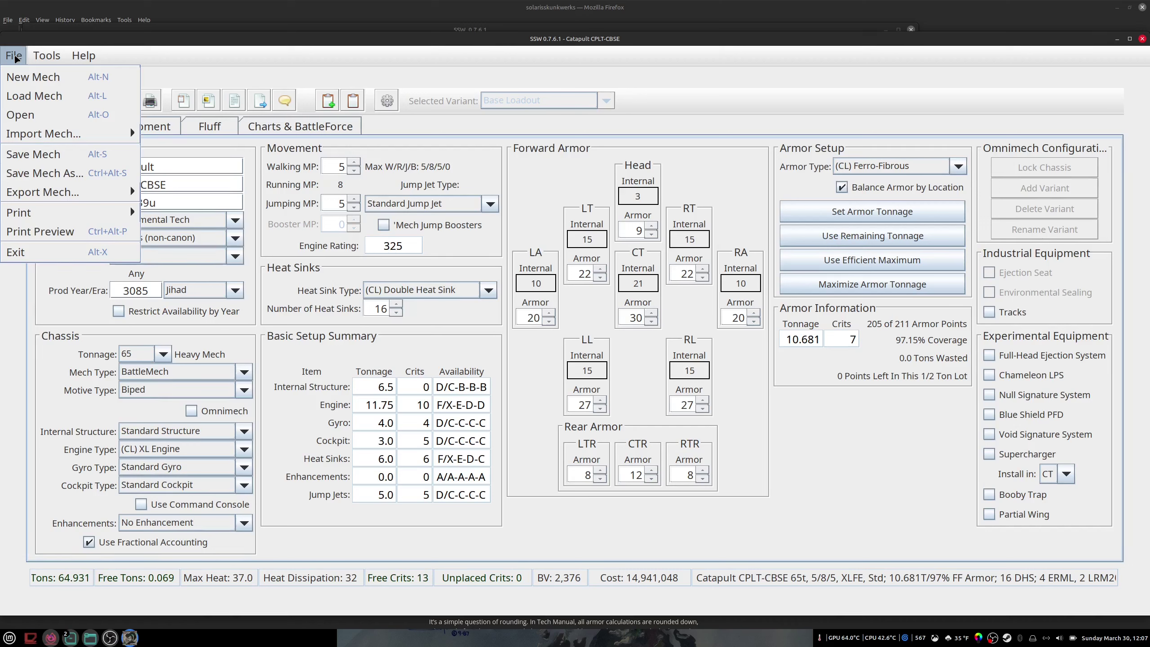
mouse_move(66, 196)
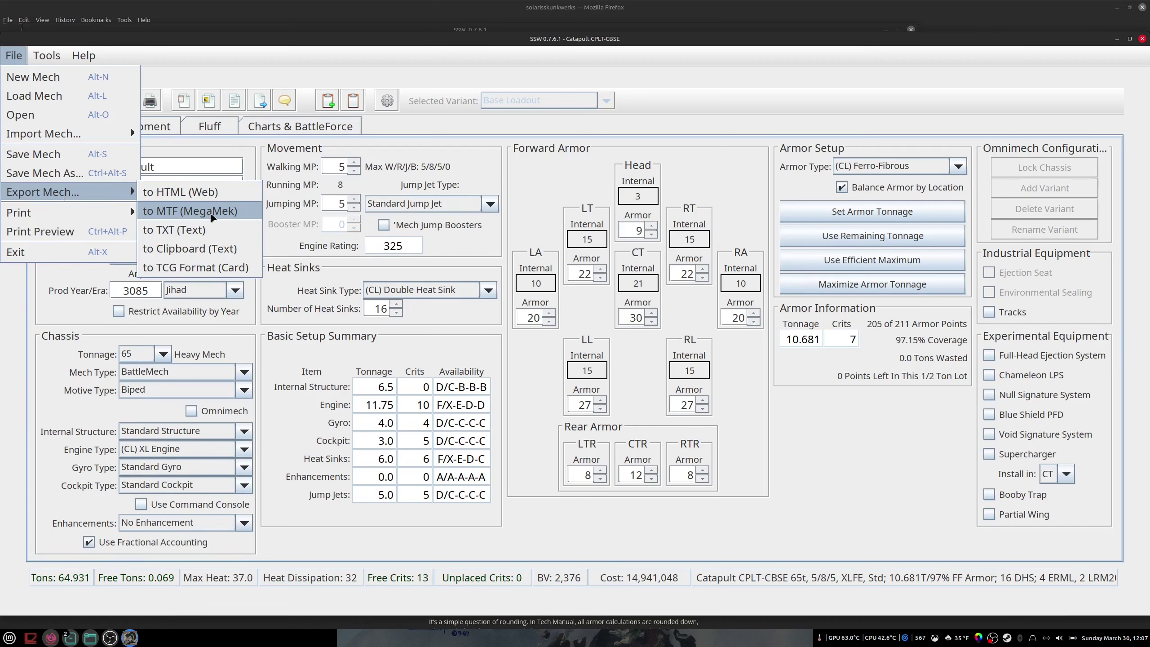
left_click(331, 559)
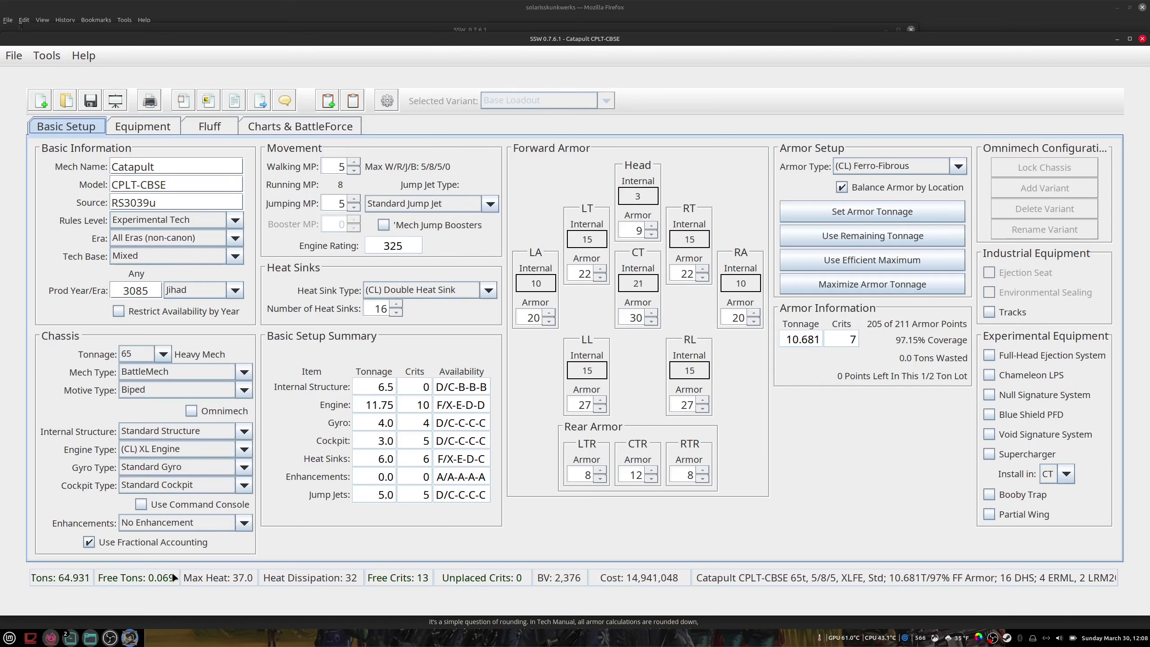
- Lower the left arm armor to 19 and restore it to 20
mouse_move(67, 639)
left_click(550, 321)
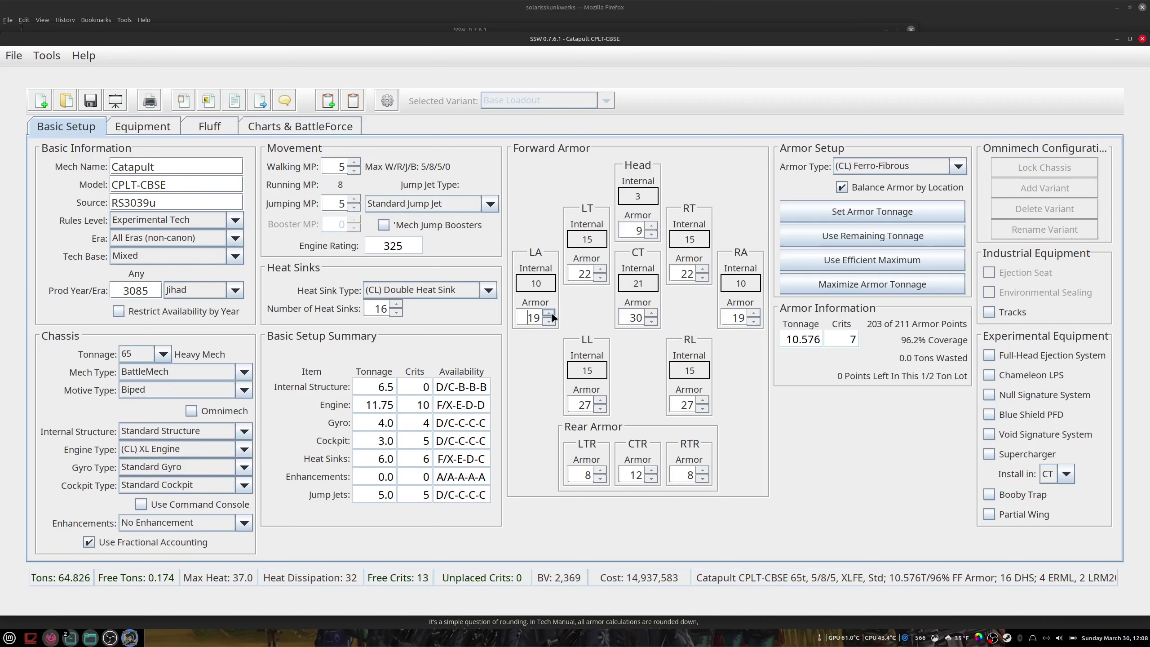
left_click(551, 314)
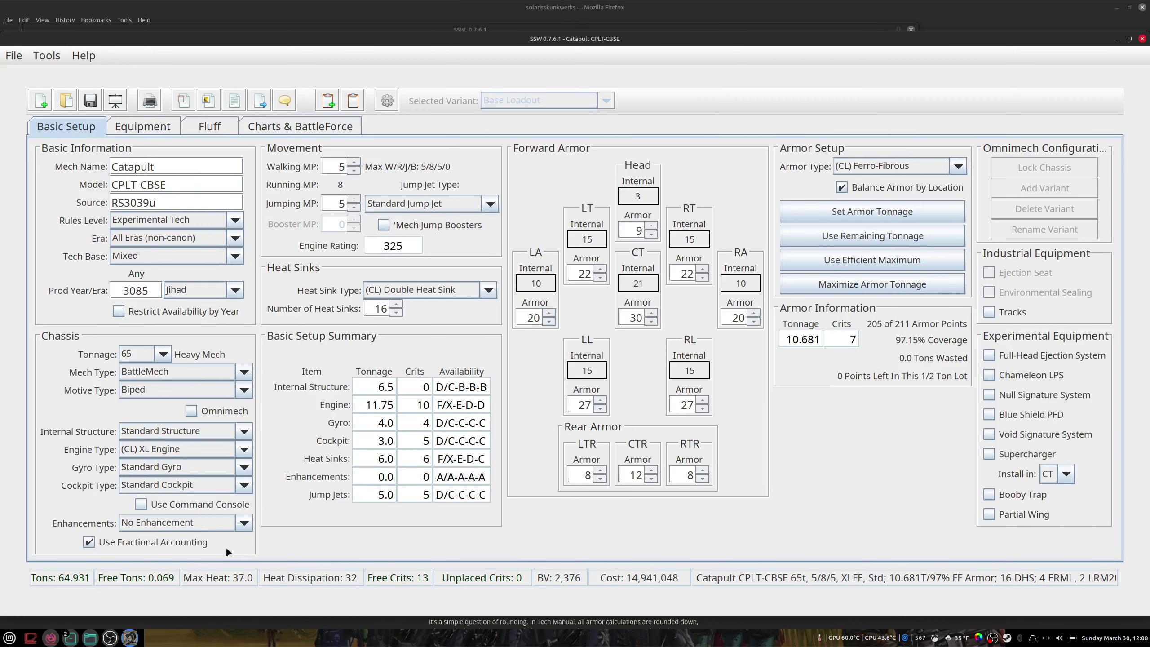
- Export the mech to MegaMek format as Catapult CPLT-CBSE.mtf in the Custom folder, overwriting the existing file
left_click(13, 55)
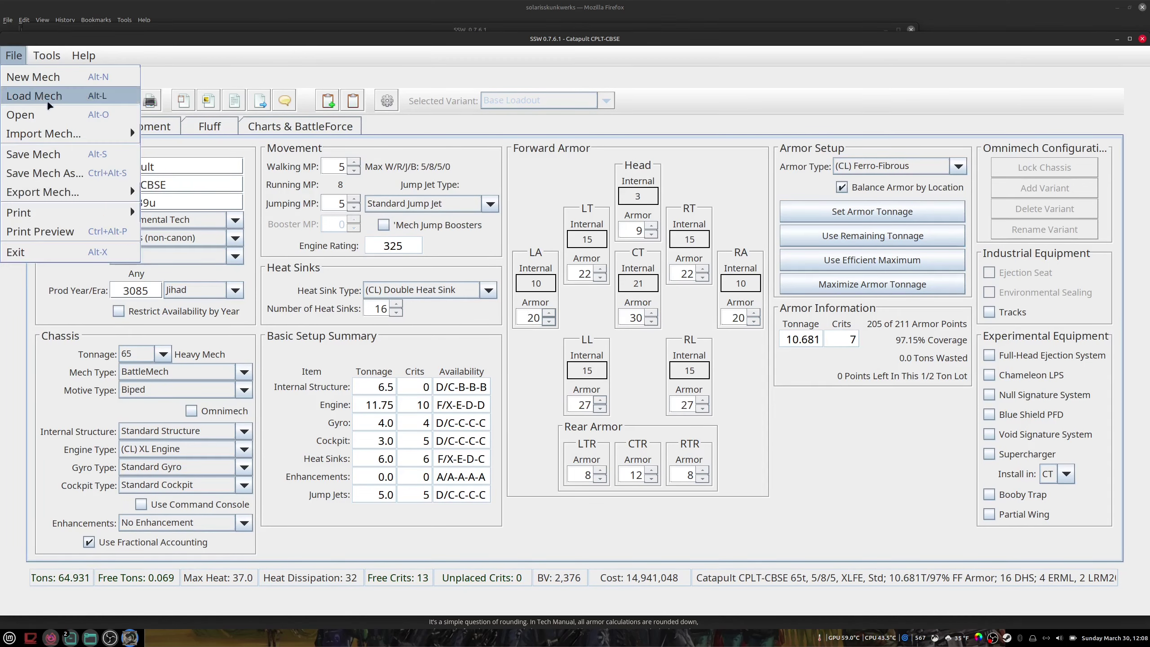
mouse_move(65, 203)
left_click(213, 212)
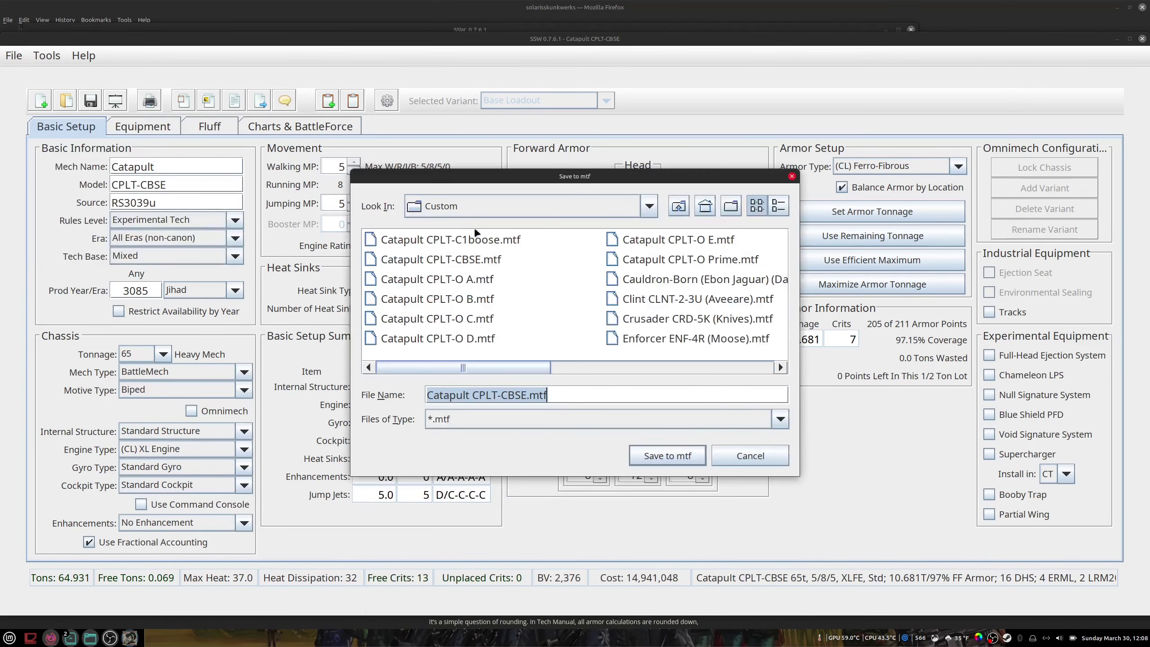
left_click(667, 456)
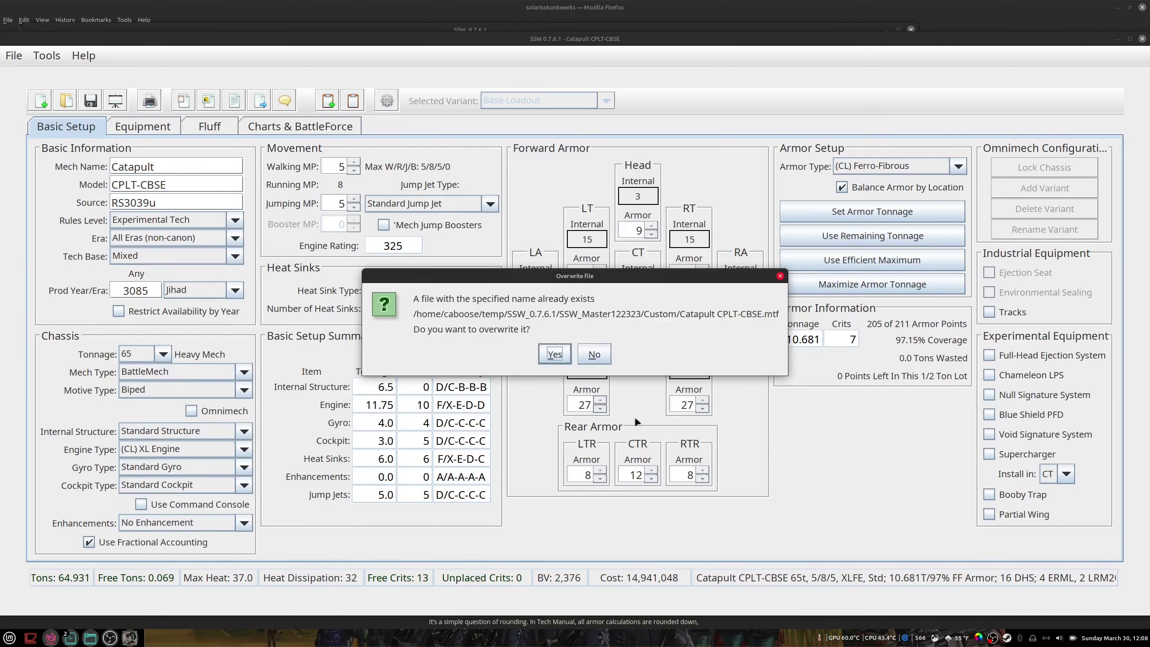
left_click(548, 354)
left_click(575, 347)
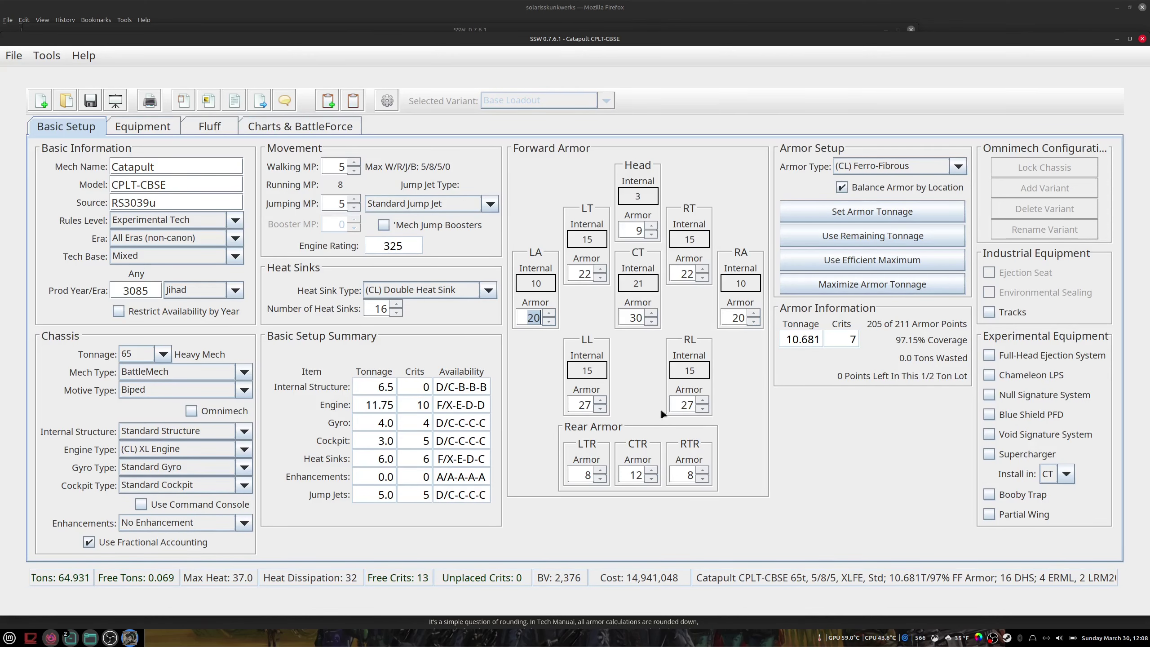
- Close Solaris Skunk Werks and return to the temp folder in the file manager, closing the download share view
left_click(1142, 40)
left_click(509, 78)
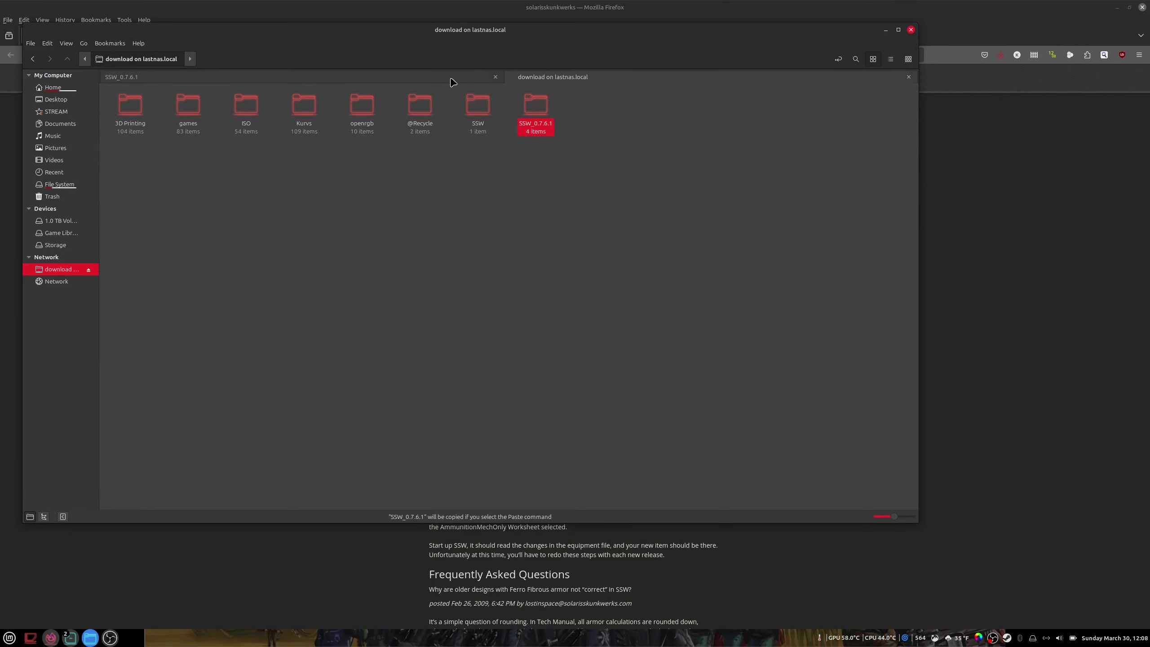
key("ctrl+w")
left_click(150, 62)
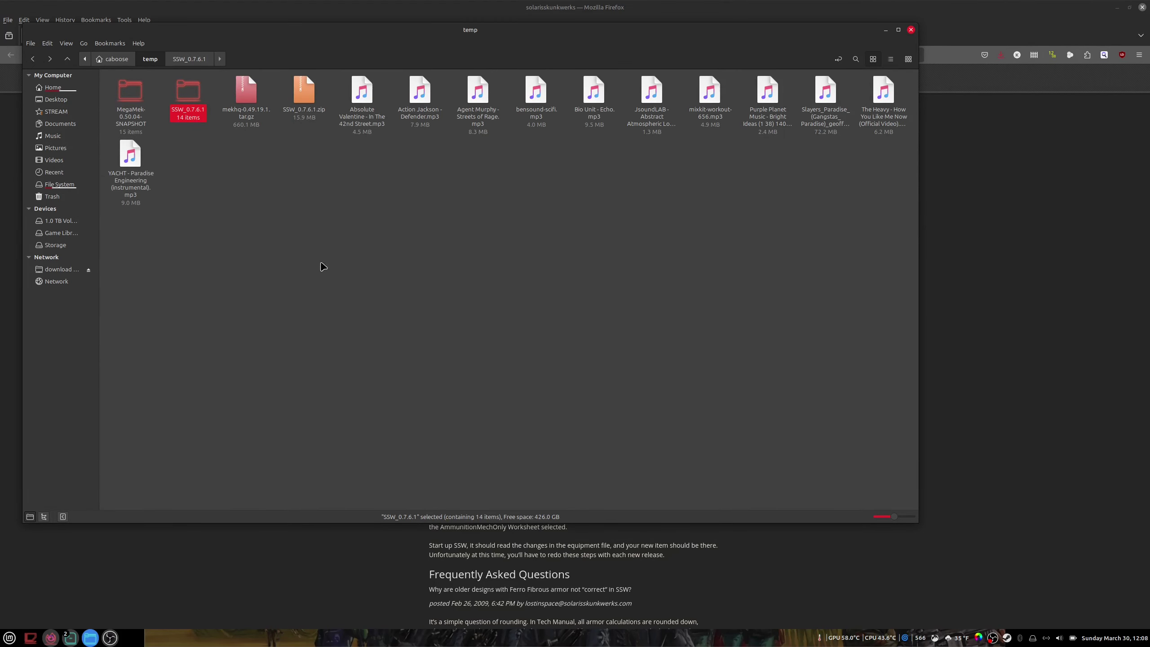
- Extract mekhq-0.49.19.1.tar.gz in place and open the extracted mekhq-0.49.19.1 folder
right_click(256, 113)
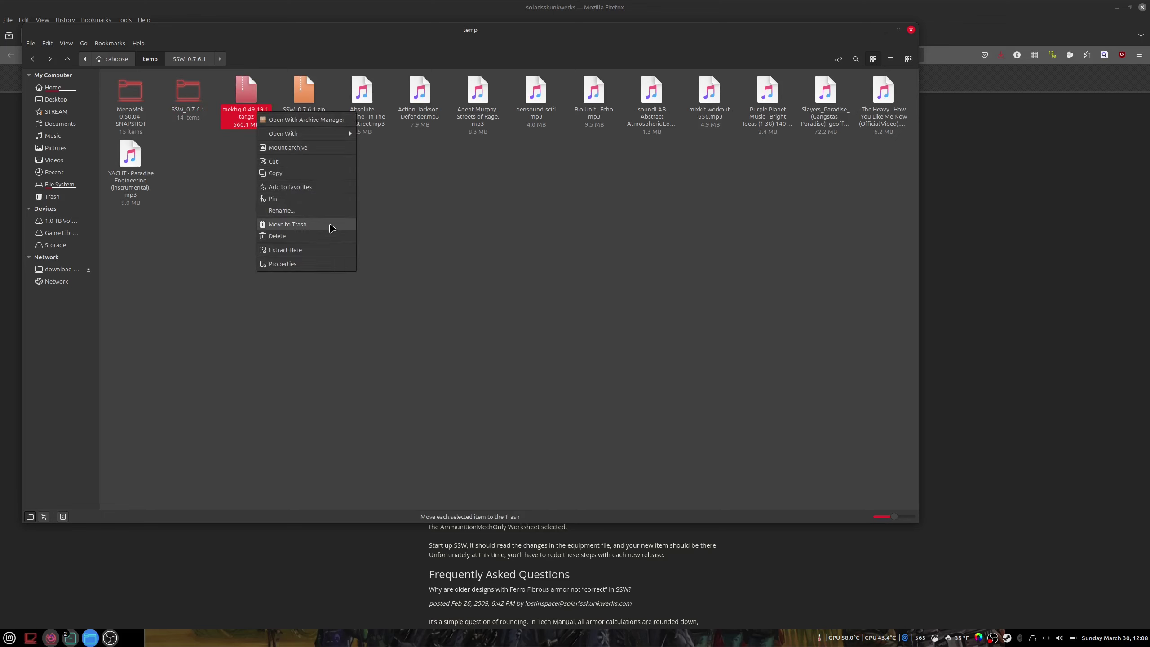
left_click(333, 249)
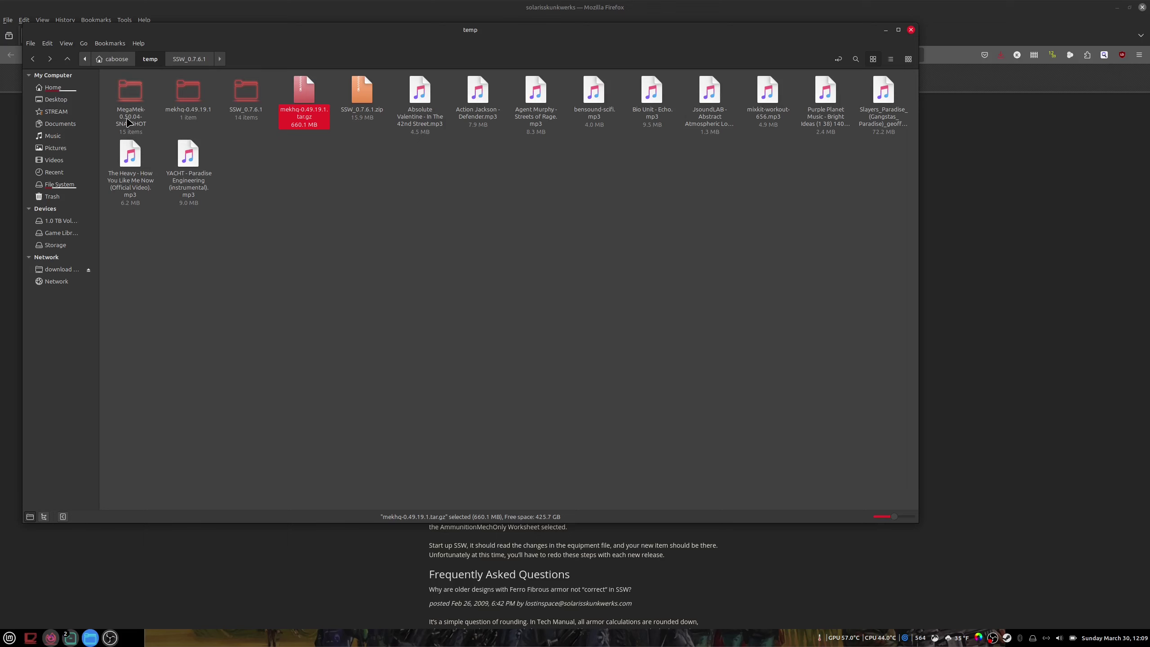
double_click(200, 107)
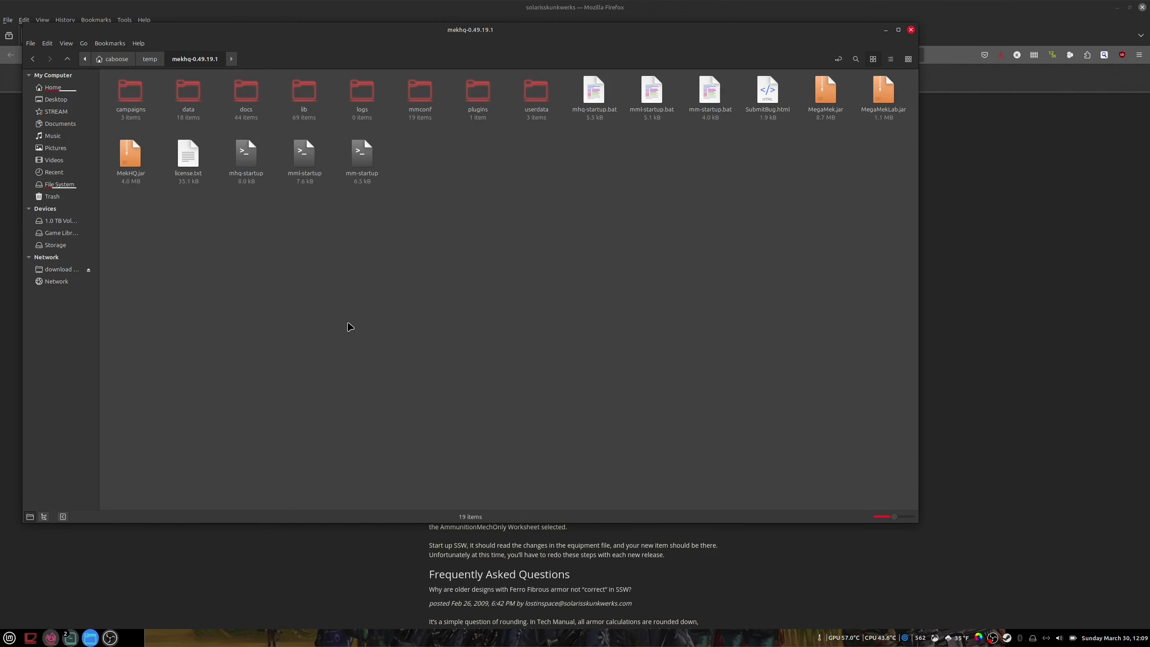
- Inspect the execute permission of MegaMek.jar in its file properties
left_click(835, 115)
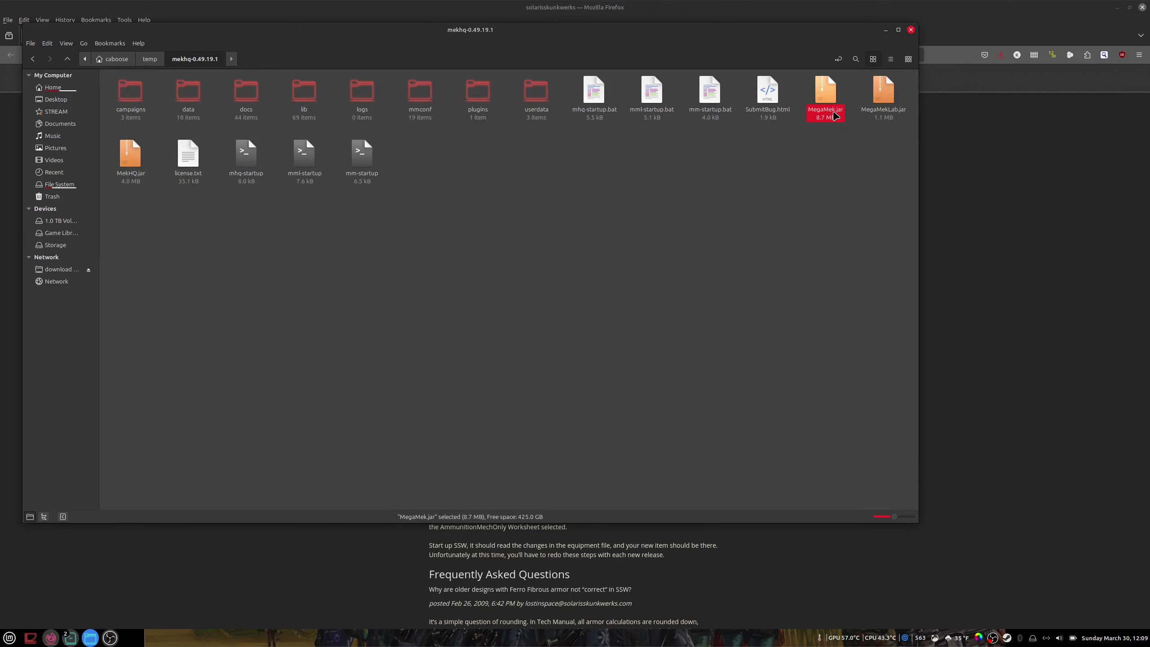
right_click(834, 115)
left_click(880, 265)
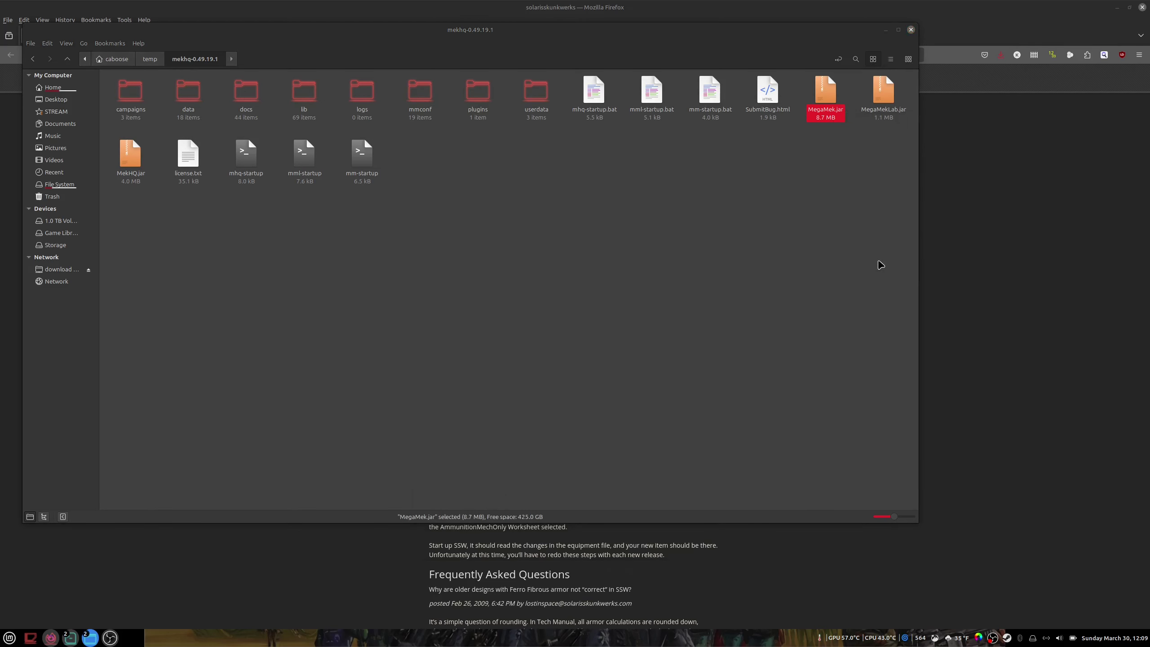
left_click(546, 211)
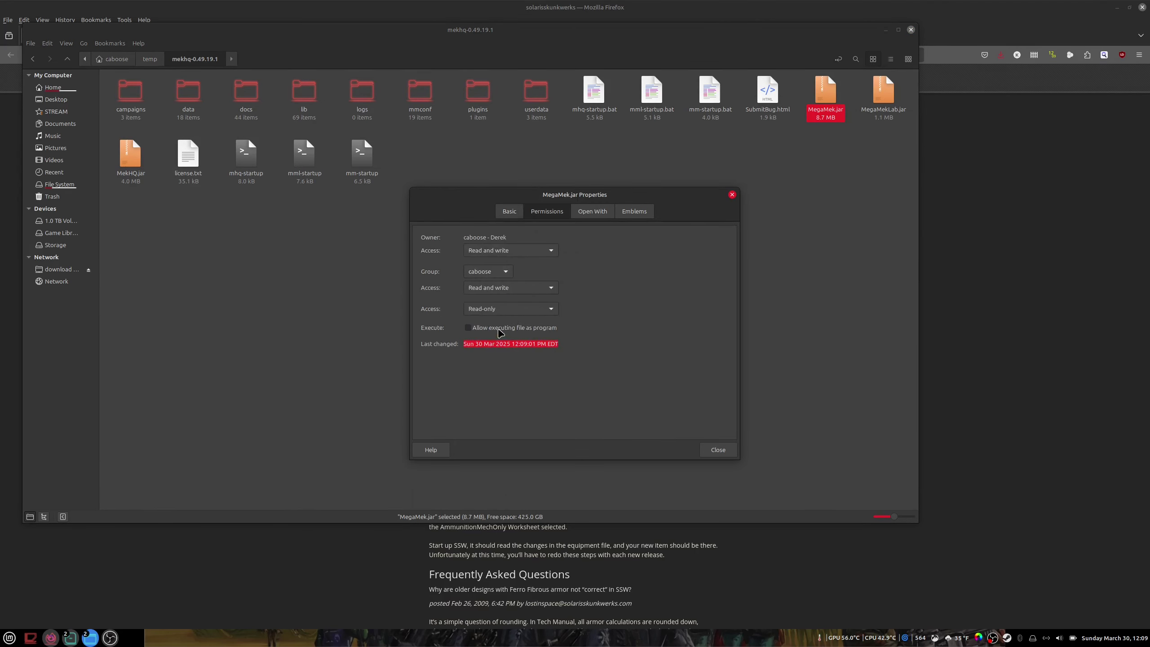
left_click(718, 449)
- Try to launch MegaMek.jar with OpenJDK Java 11 Runtime and dismiss the error dialogs
right_click(823, 120)
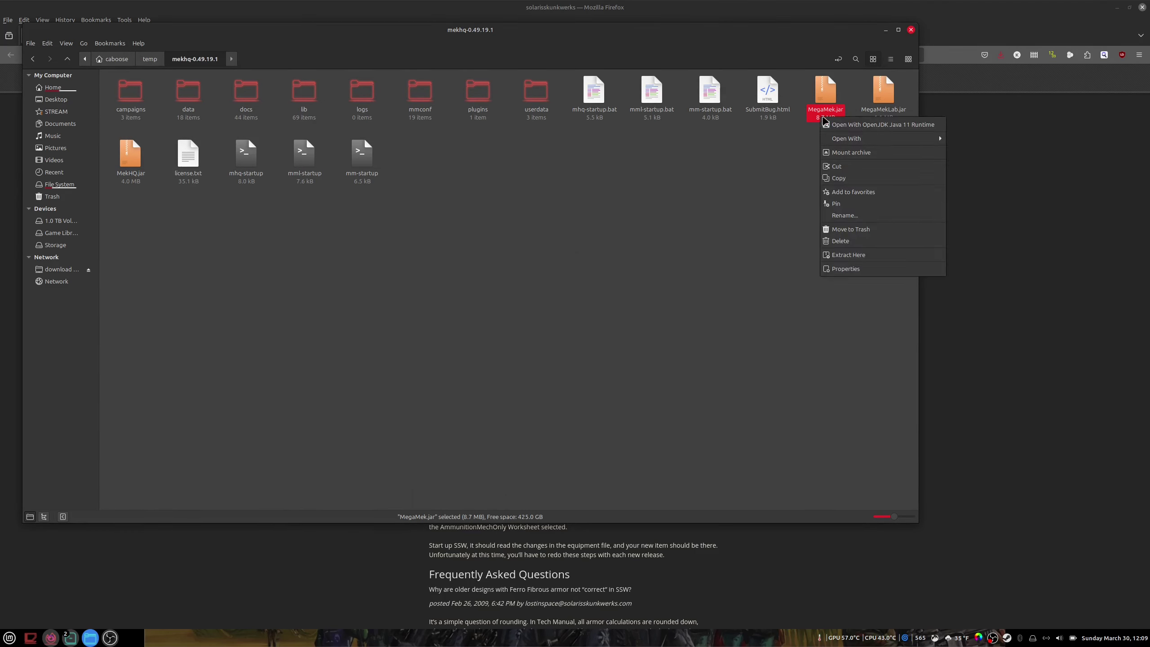
left_click(870, 128)
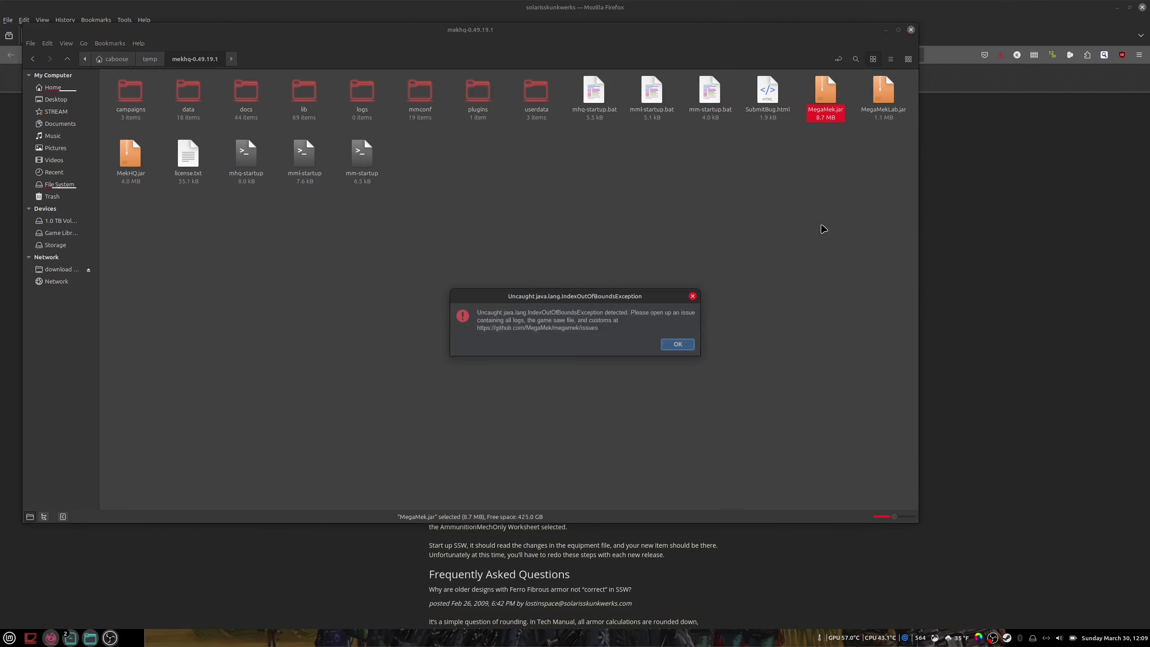
left_click(678, 344)
double_click(831, 117)
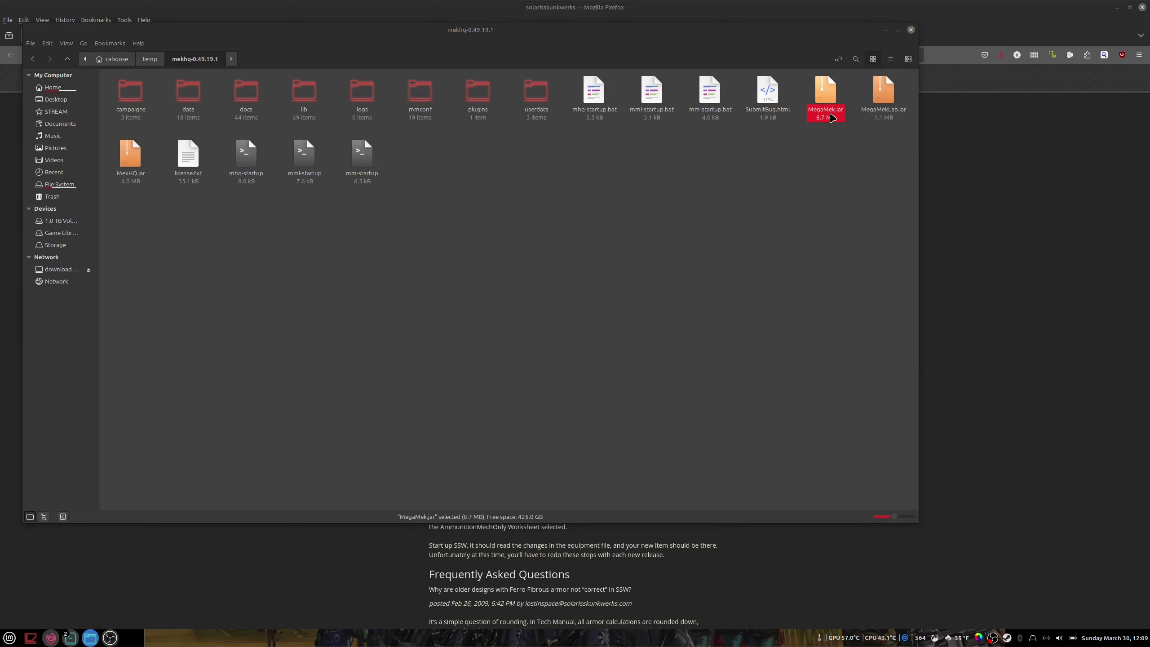
left_click(682, 344)
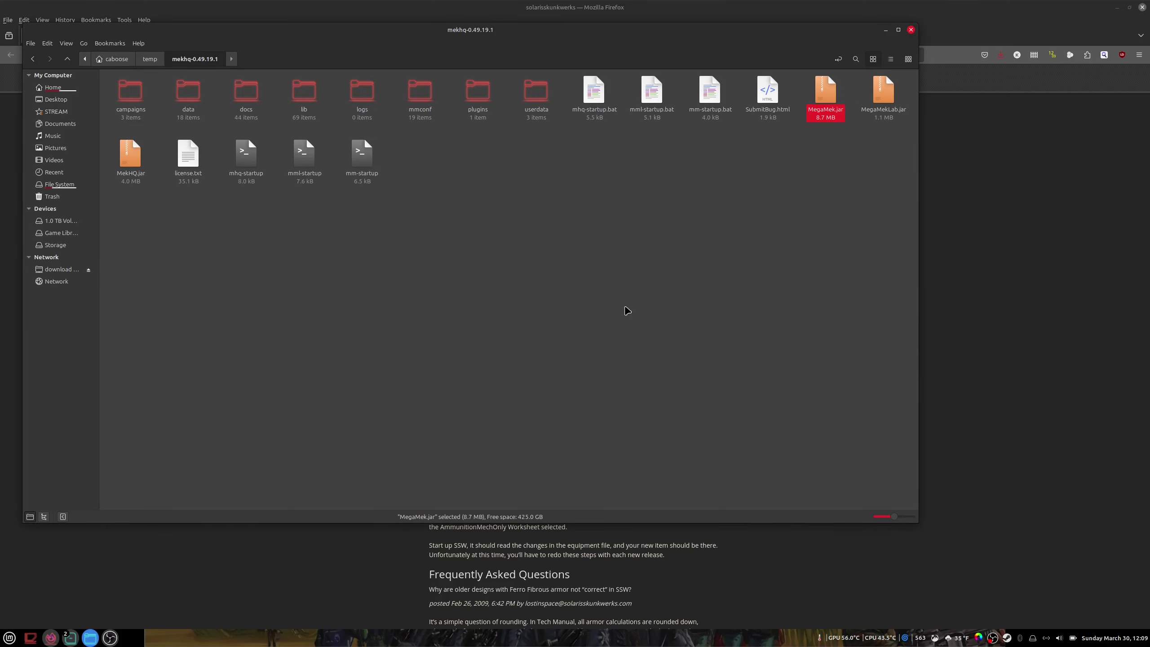
- Go back to the temp folder and open its MegaMek-0.50.04-SNAPSHOT subfolder
left_click(150, 59)
double_click(136, 95)
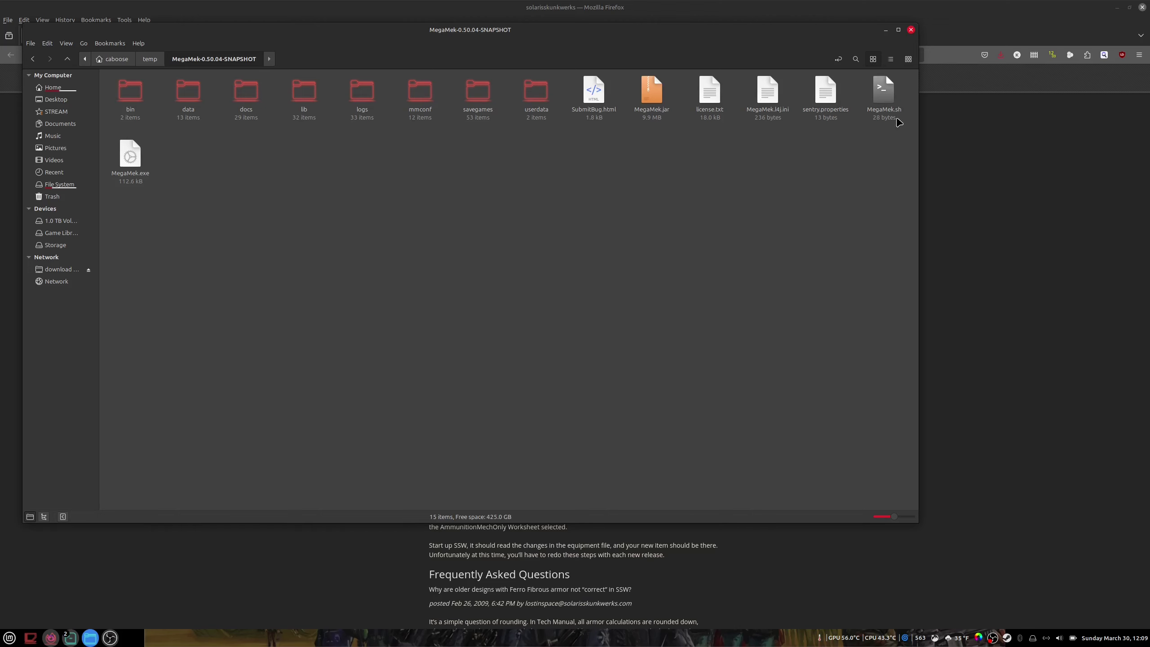
- Open MegaMek.sh in Text Editor to examine its script, and close the editor
left_click(885, 97)
right_click(886, 96)
mouse_move(903, 116)
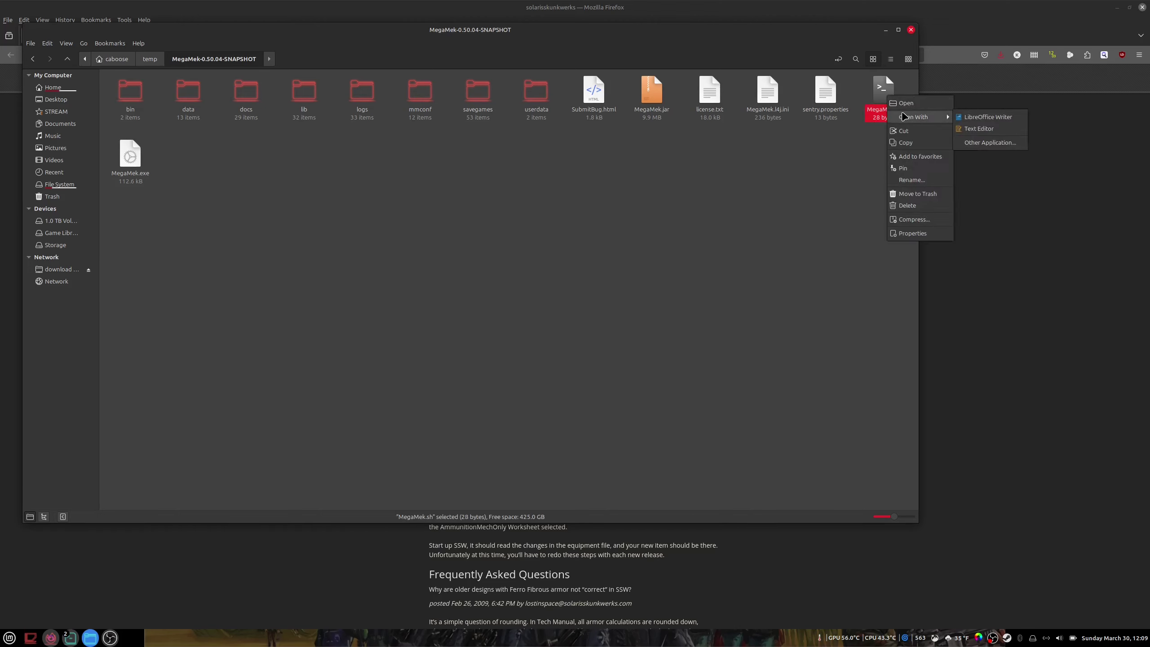
left_click(988, 132)
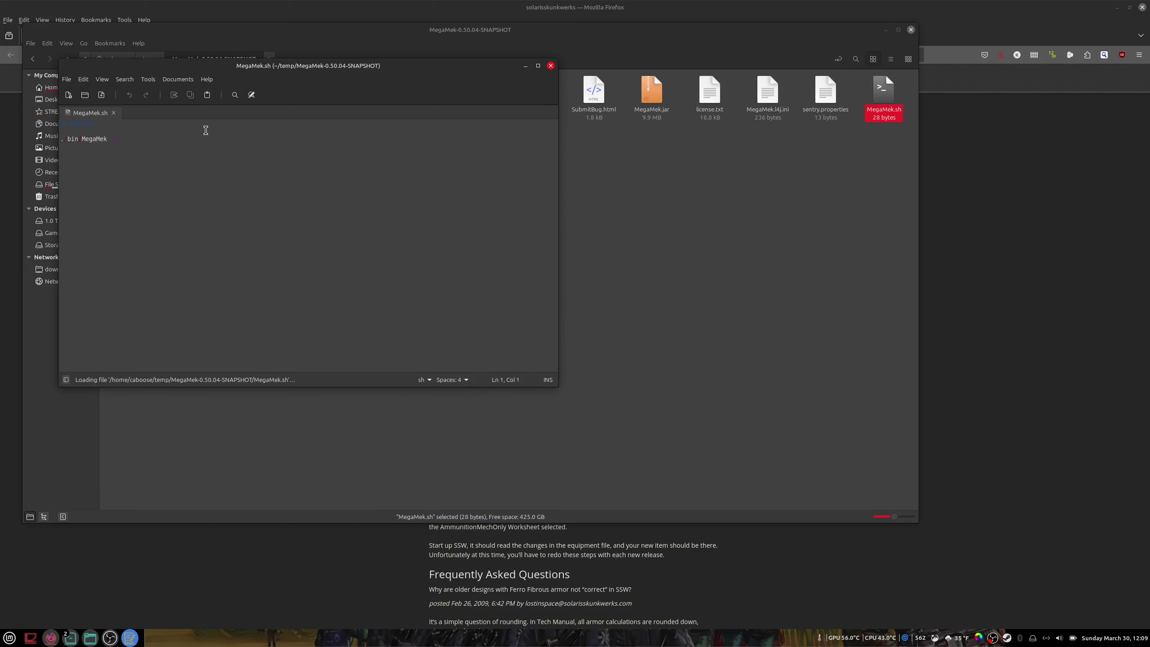
left_click(551, 66)
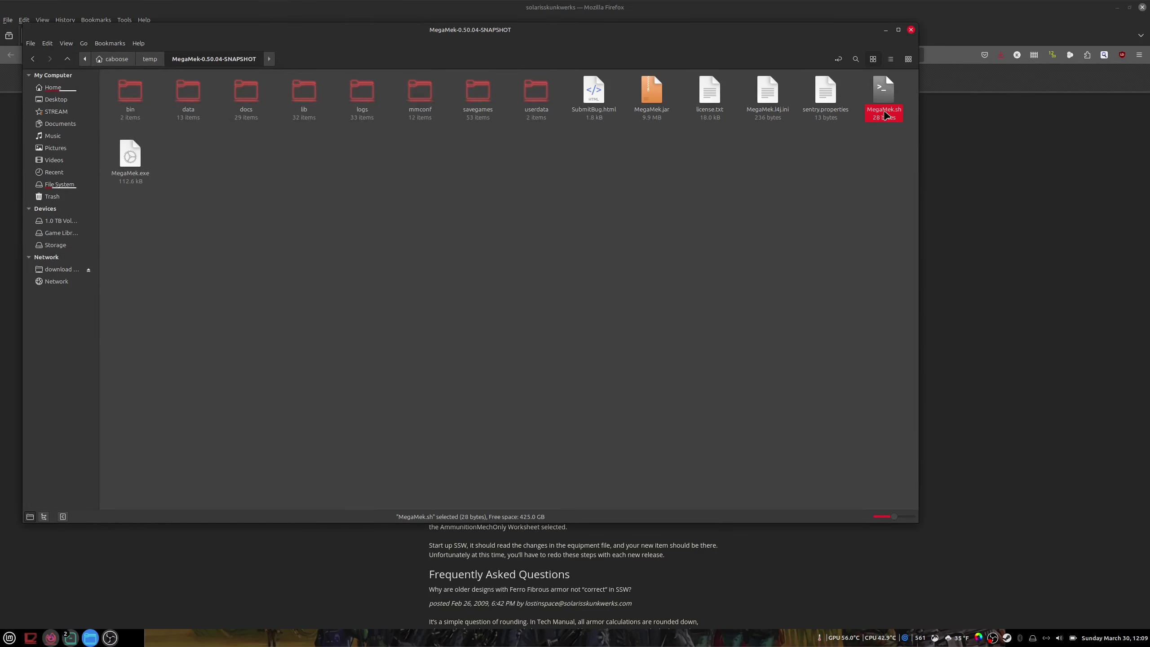
- Launch MegaMek by running MegaMek.sh and decline the offer to view the documentation
double_click(886, 115)
left_click(579, 318)
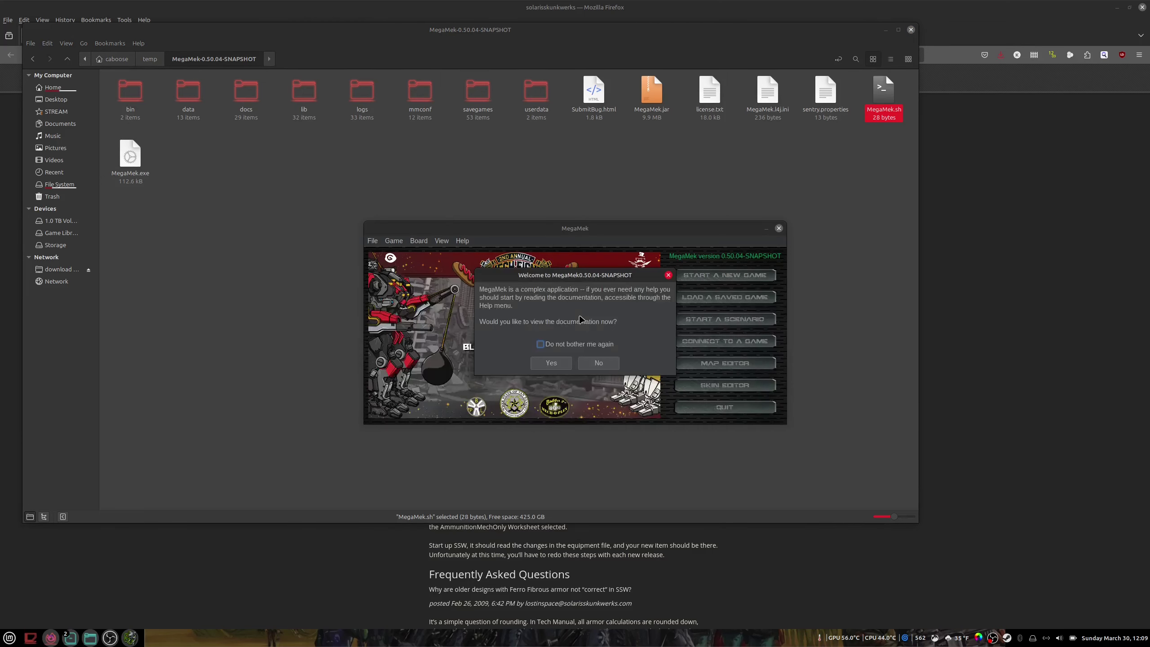
left_click(612, 366)
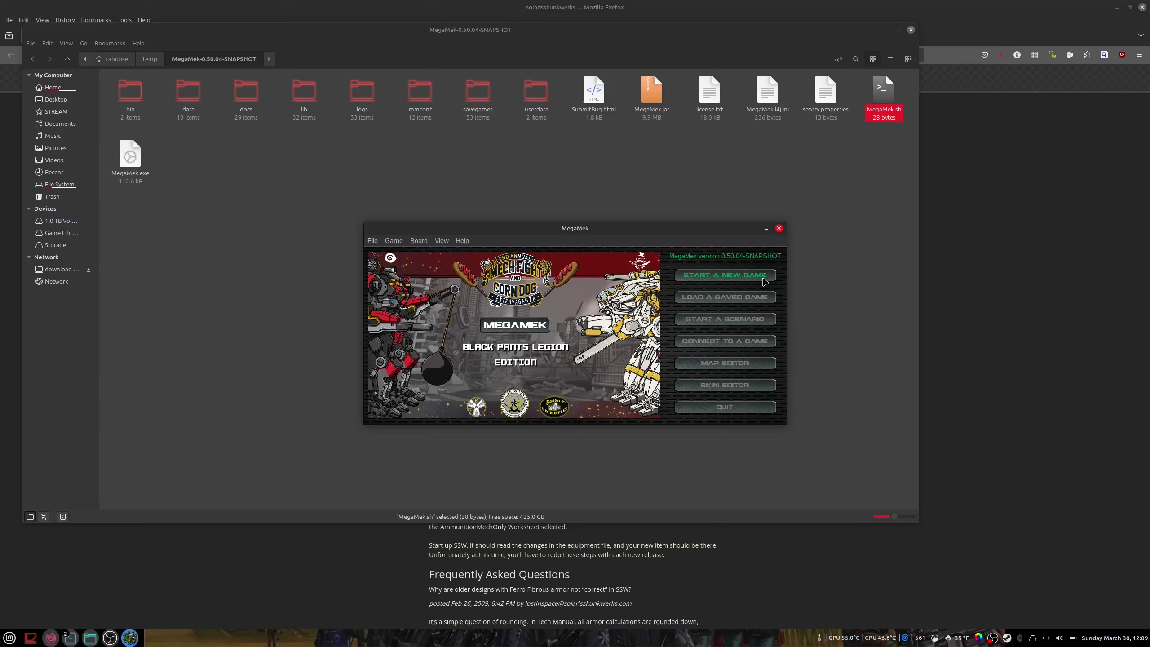
- Start a new game with the server password left blank and maximize the lobby window
left_click(764, 281)
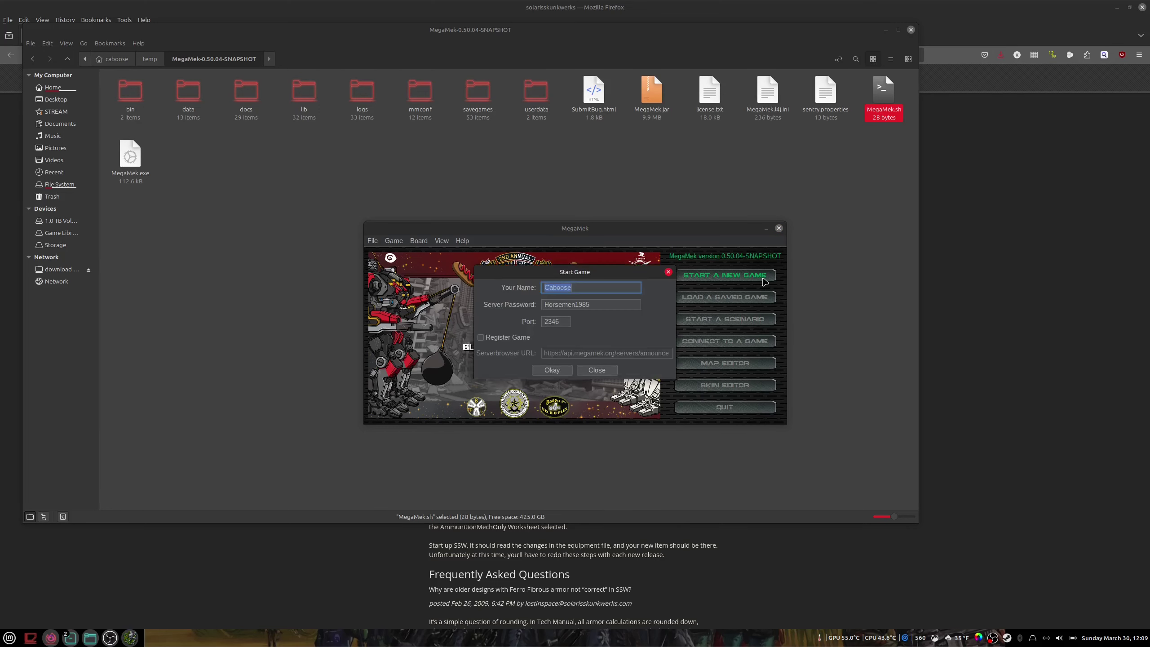
key("Tab")
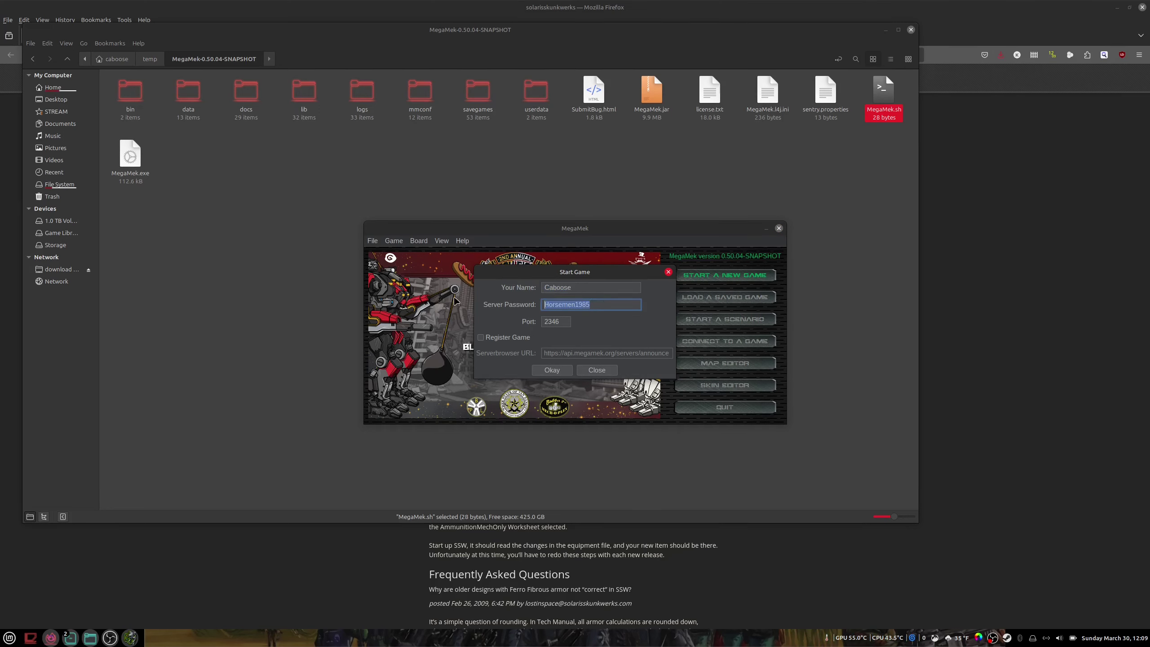
key("BackSpace")
left_click(553, 374)
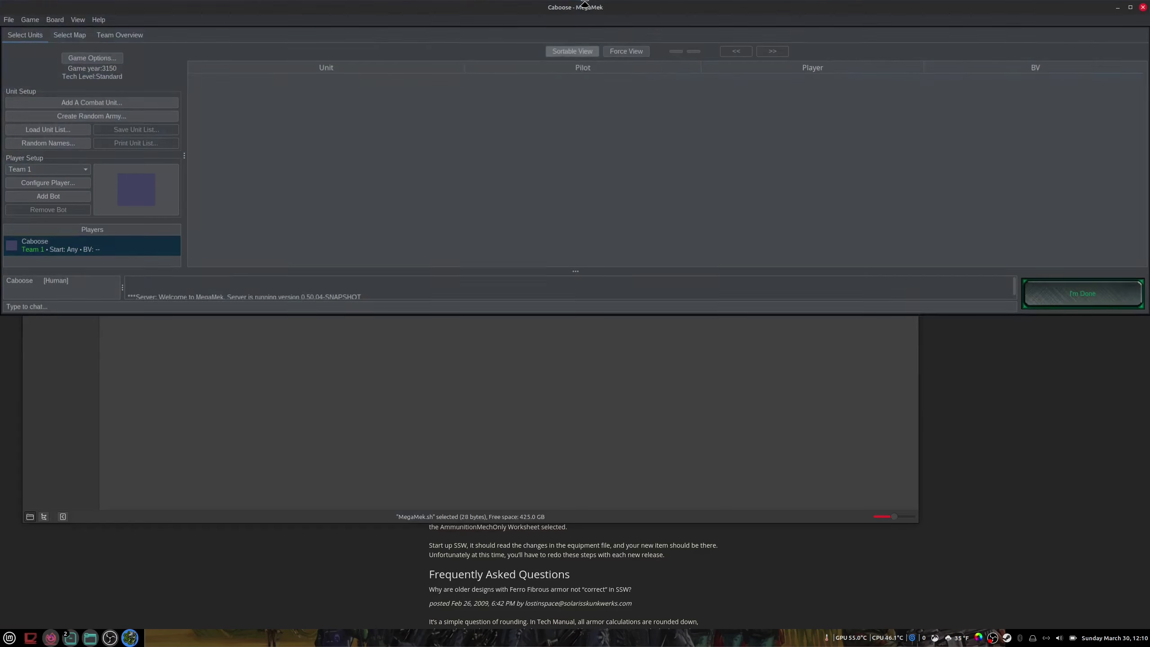
left_click(1129, 7)
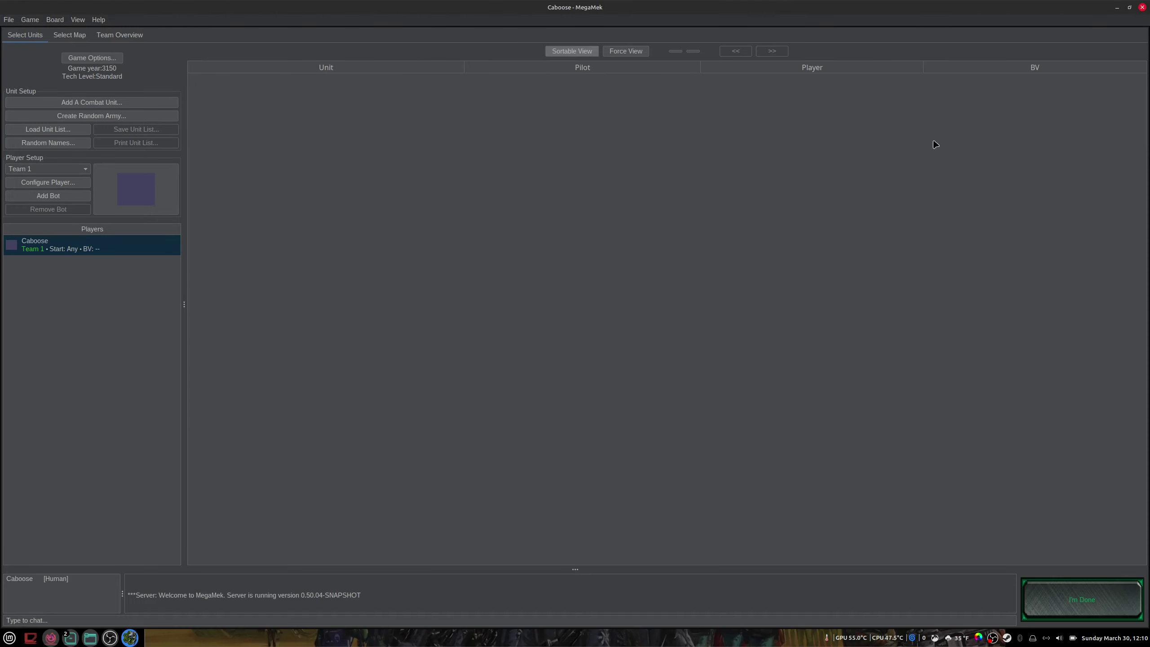
- Open the combat unit selector and browse the C chassis in the IS TW non-box set and Clan TW groups
left_click(110, 104)
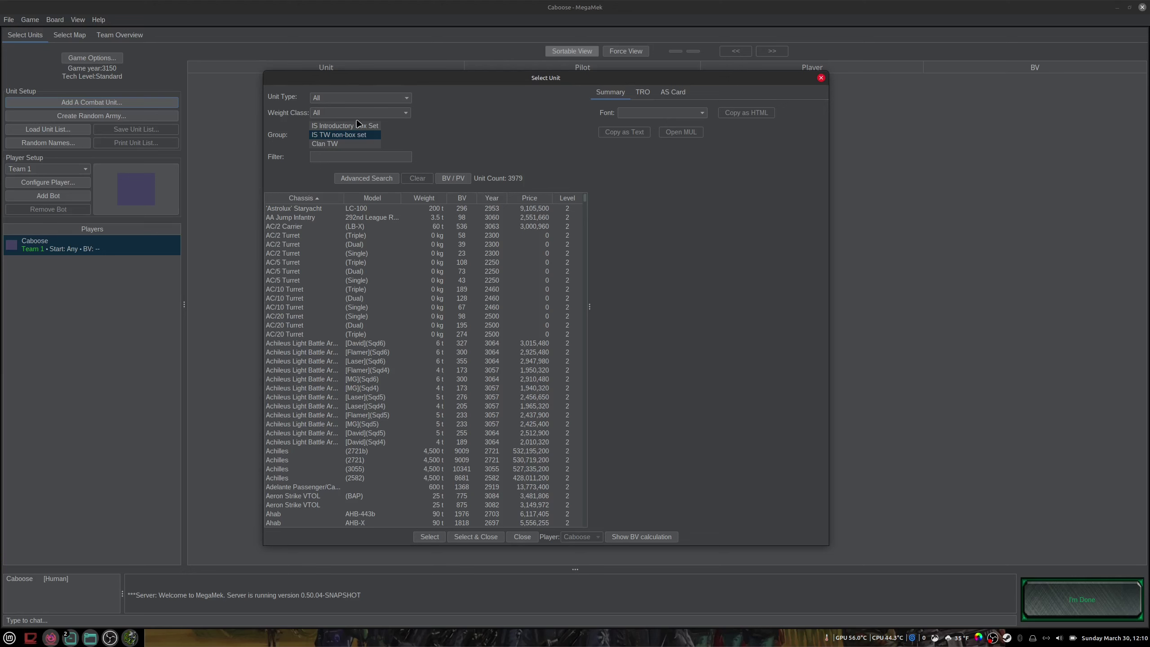
left_click(369, 114)
left_click(368, 114)
left_click_drag(586, 208, 586, 236)
scroll(379, 316, "up", 9)
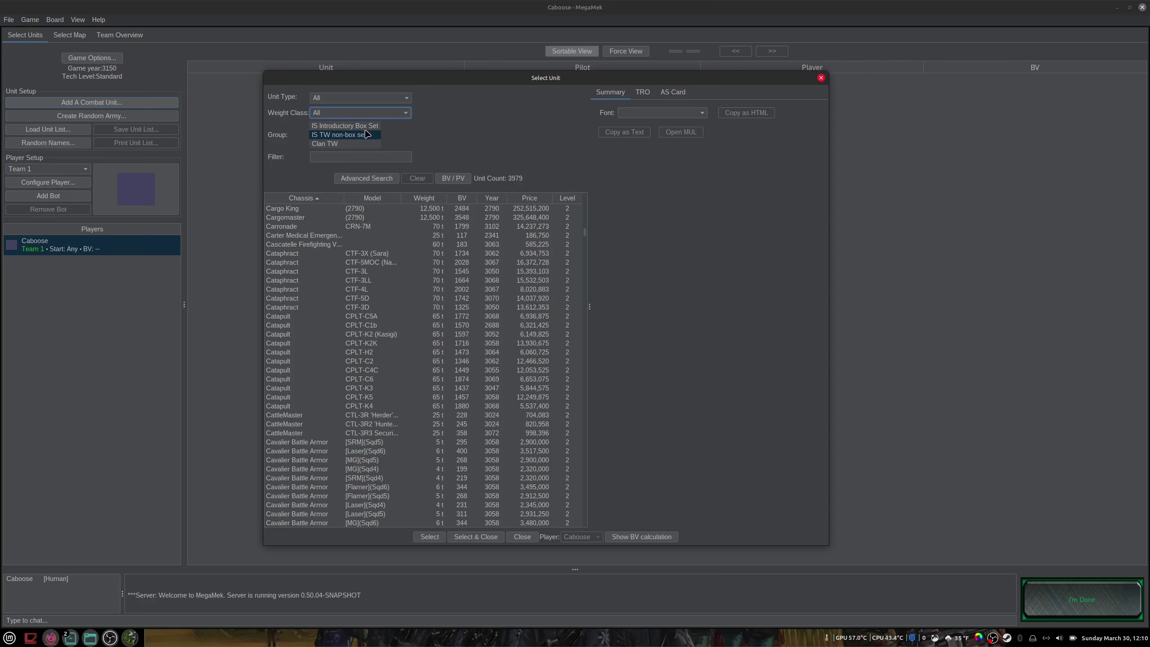
left_click(351, 144)
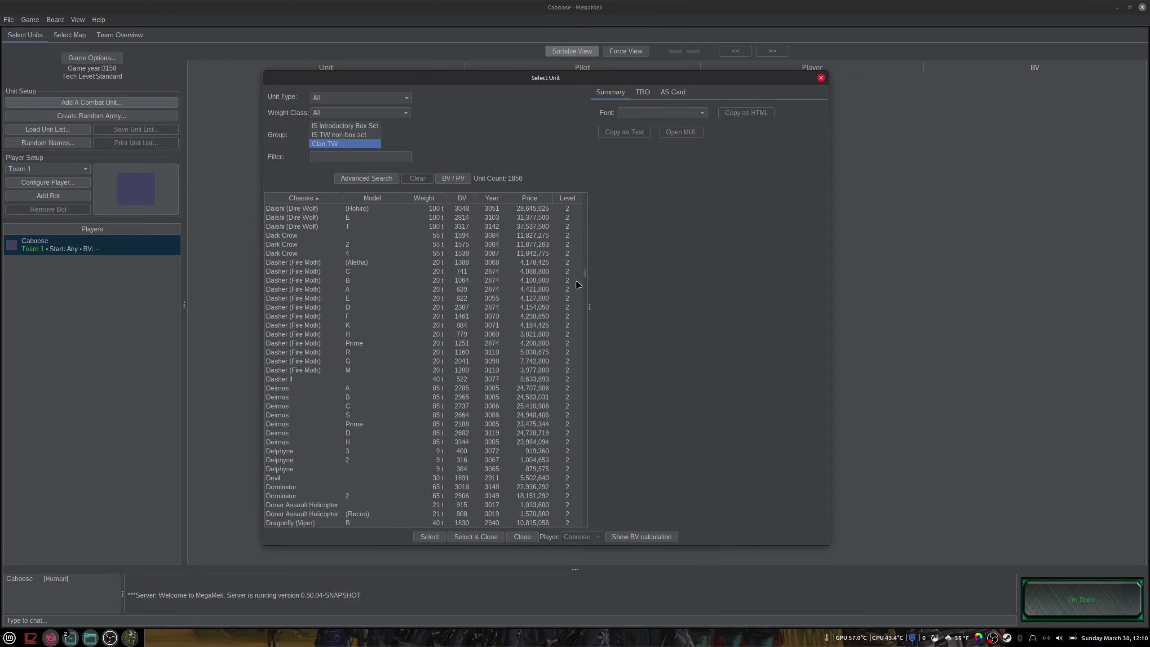
left_click_drag(585, 275, 588, 231)
scroll(418, 330, "down", 12)
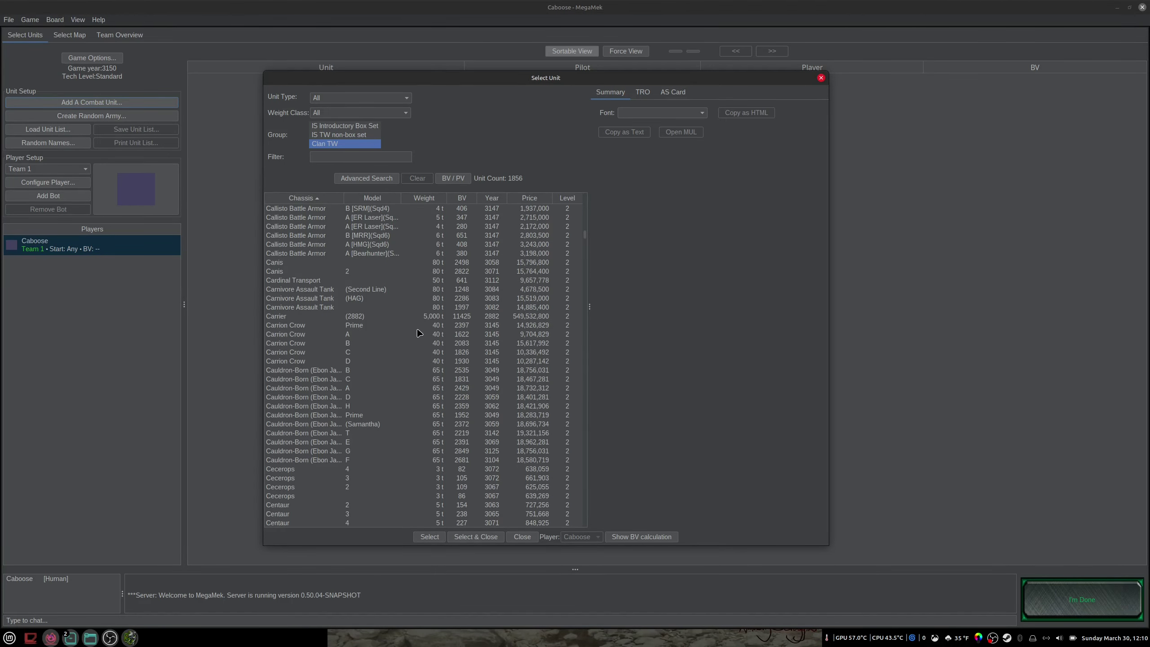
scroll(418, 331, "down", 2)
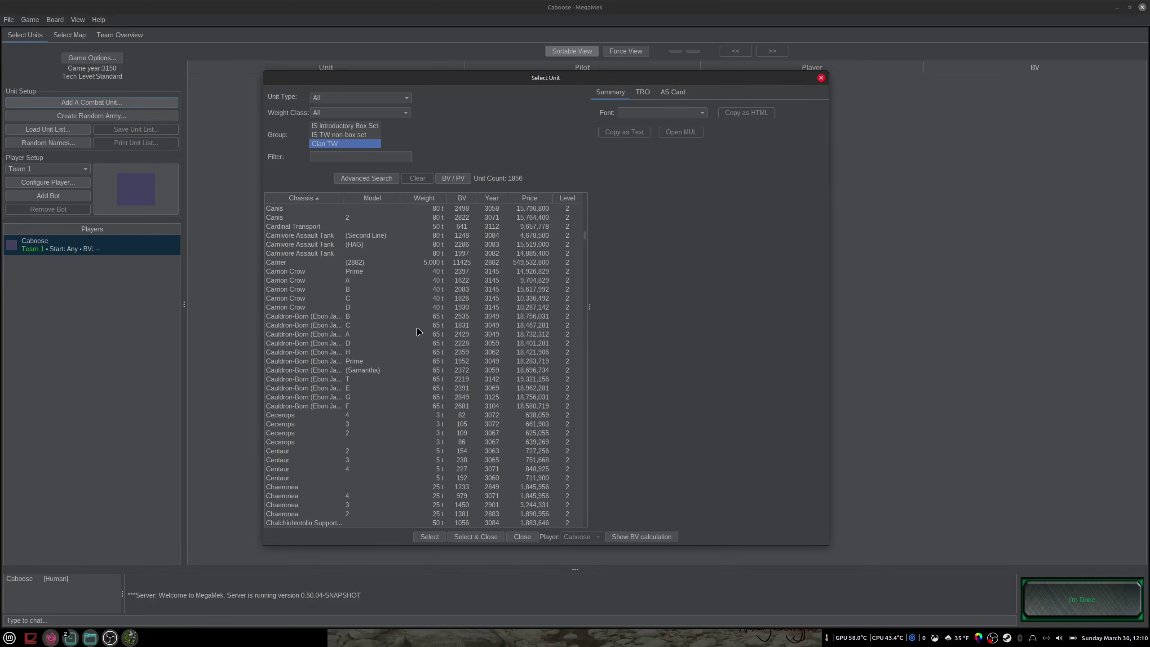
- Look at the advanced unit search filters, and close them together with the unit selector
left_click(376, 179)
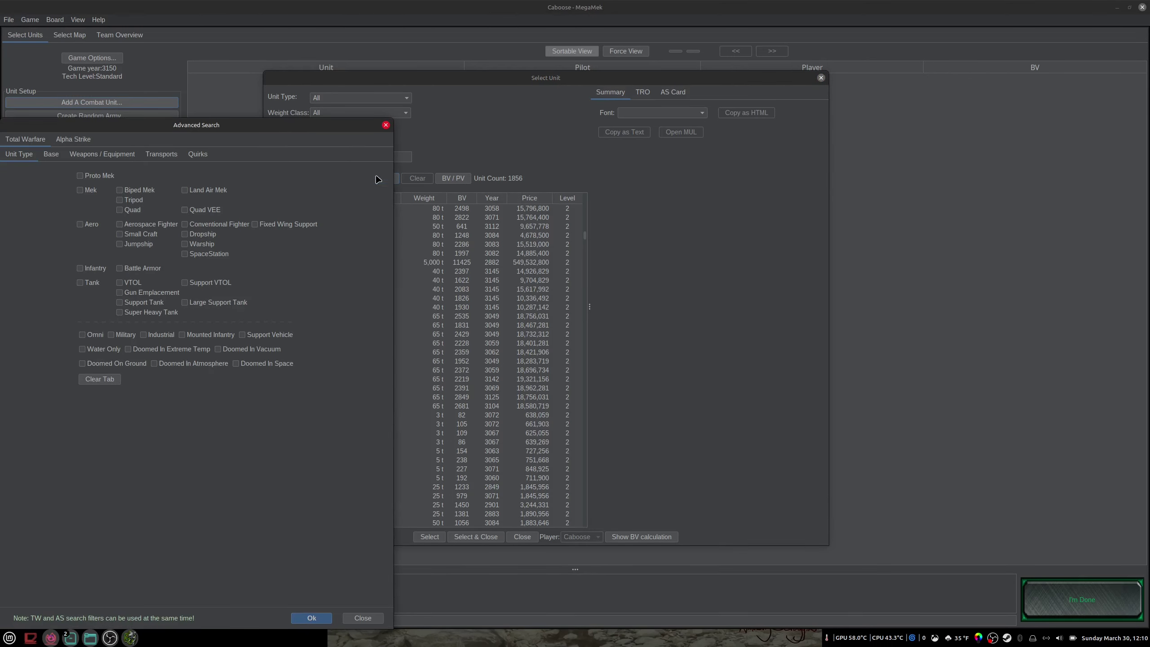
left_click(386, 125)
left_click(820, 78)
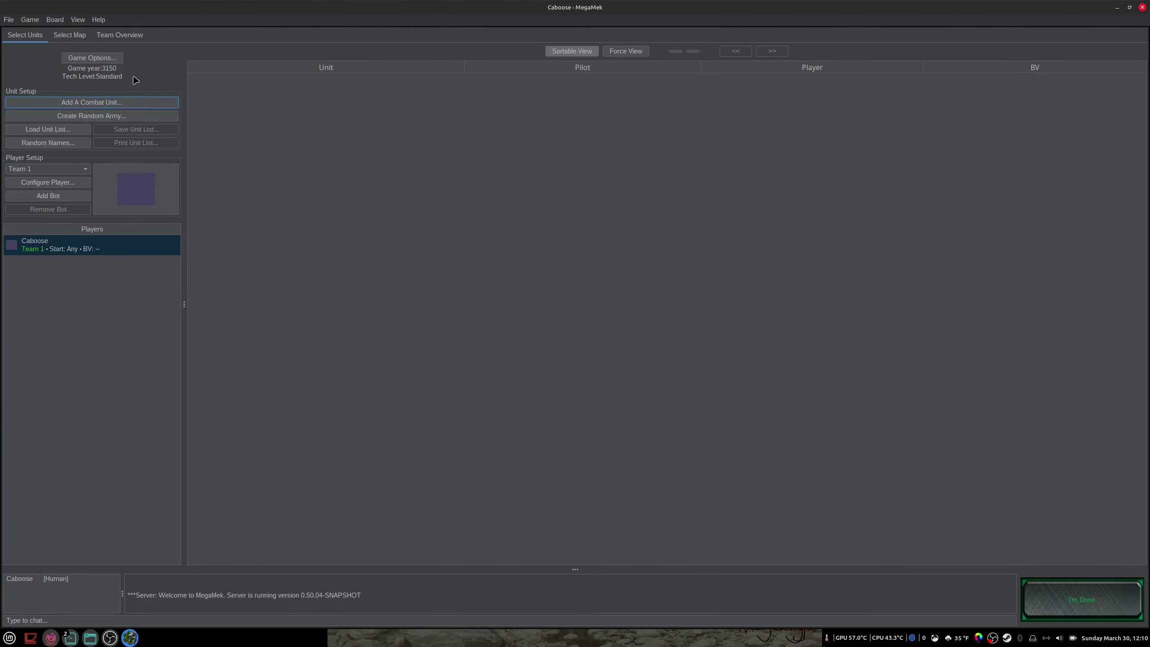
- In the game options, set the tech level to Experimental, enable Variable tech level and Allow invalid unit designs, and apply them
left_click(92, 58)
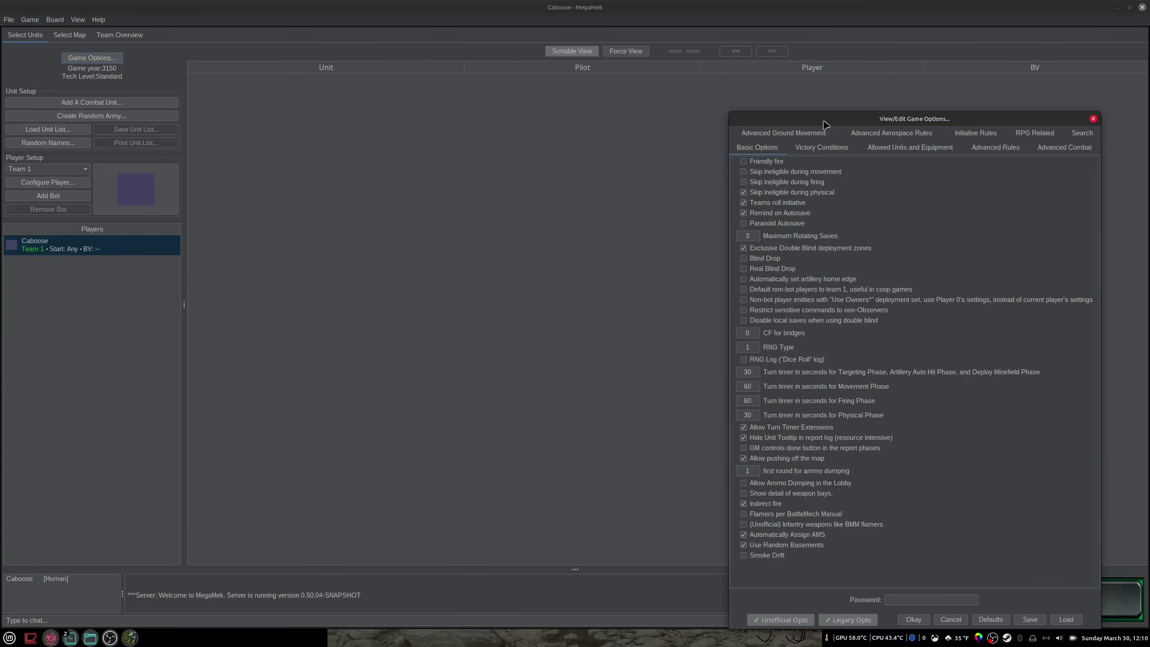
left_click_drag(790, 123, 306, 67)
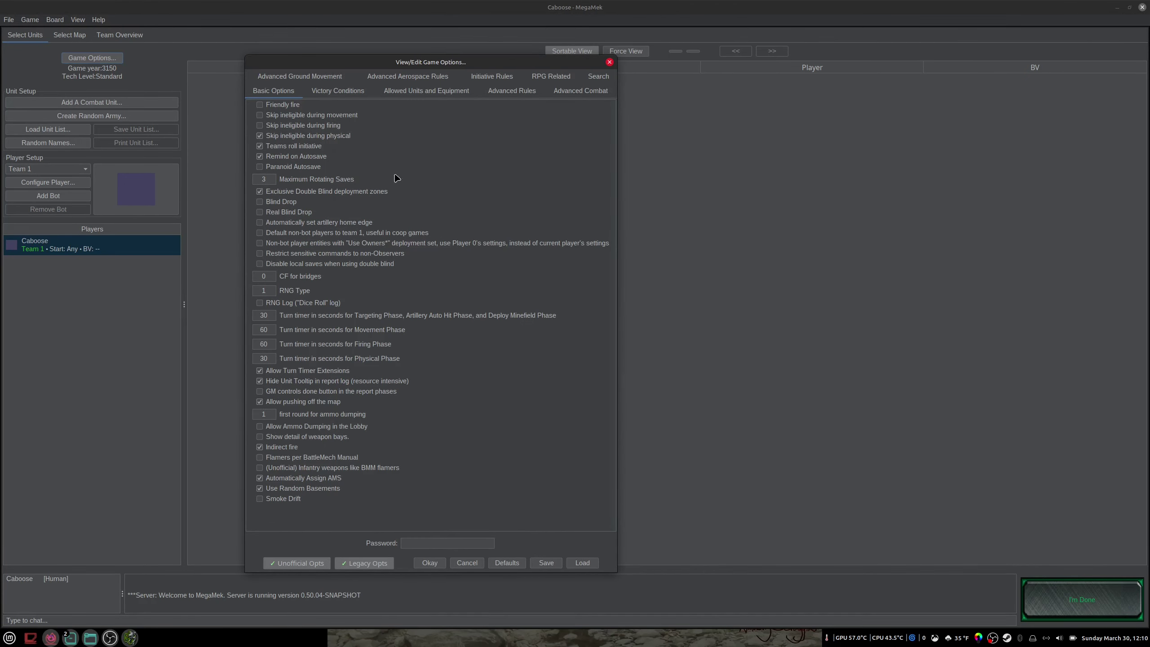
left_click(429, 92)
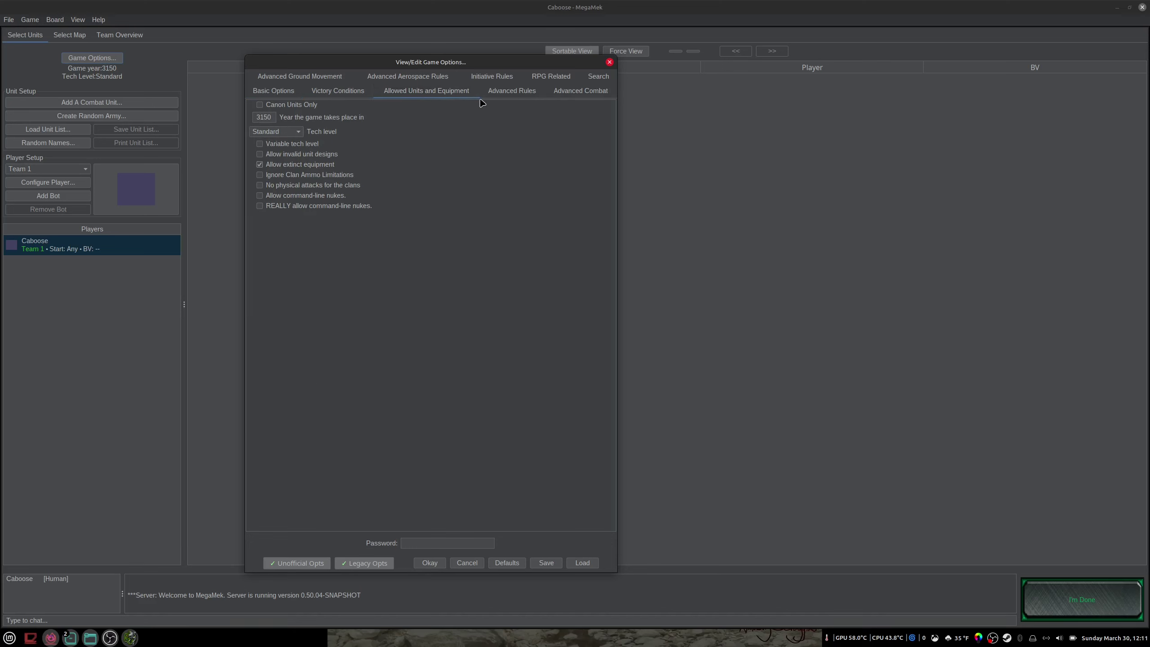
left_click(297, 132)
left_click(484, 159)
left_click(299, 131)
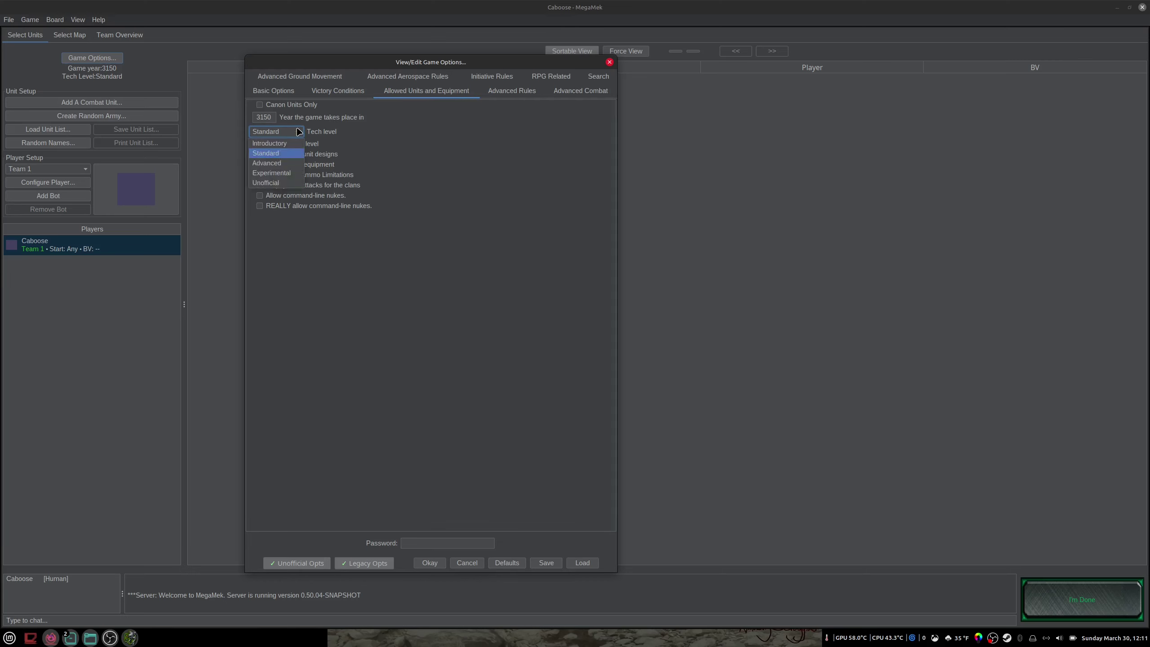
left_click(292, 175)
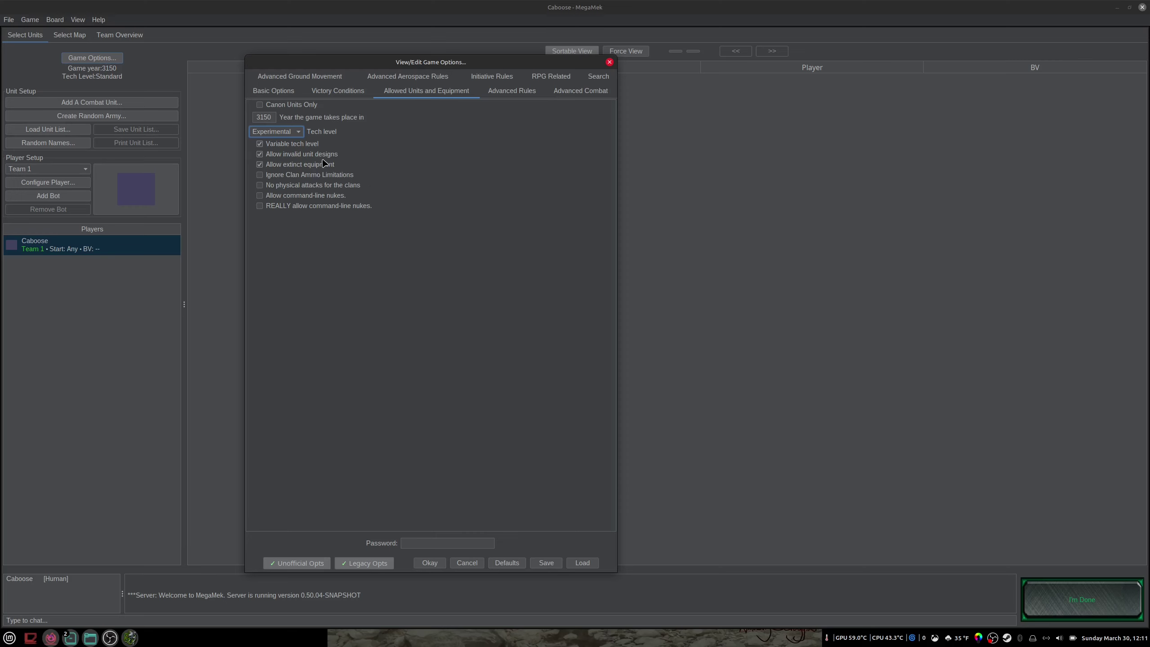
left_click(430, 562)
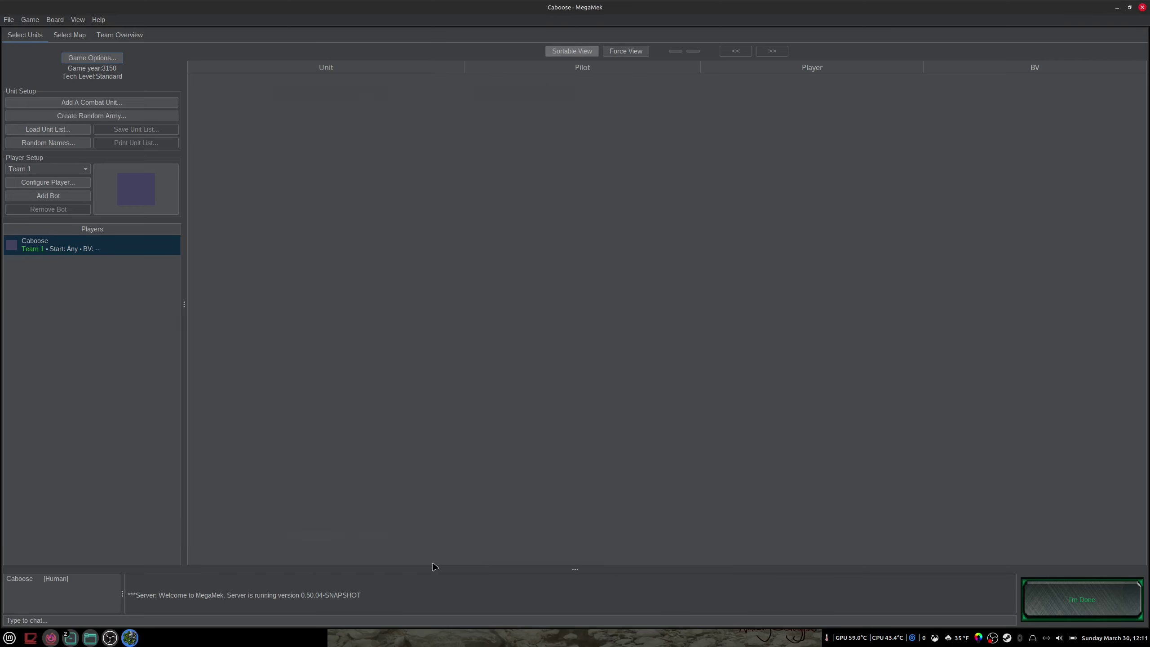
- Reopen the combat unit selector and check the Clan experimental, IS experimental, Clan advanced and IS advanced groups
left_click(137, 104)
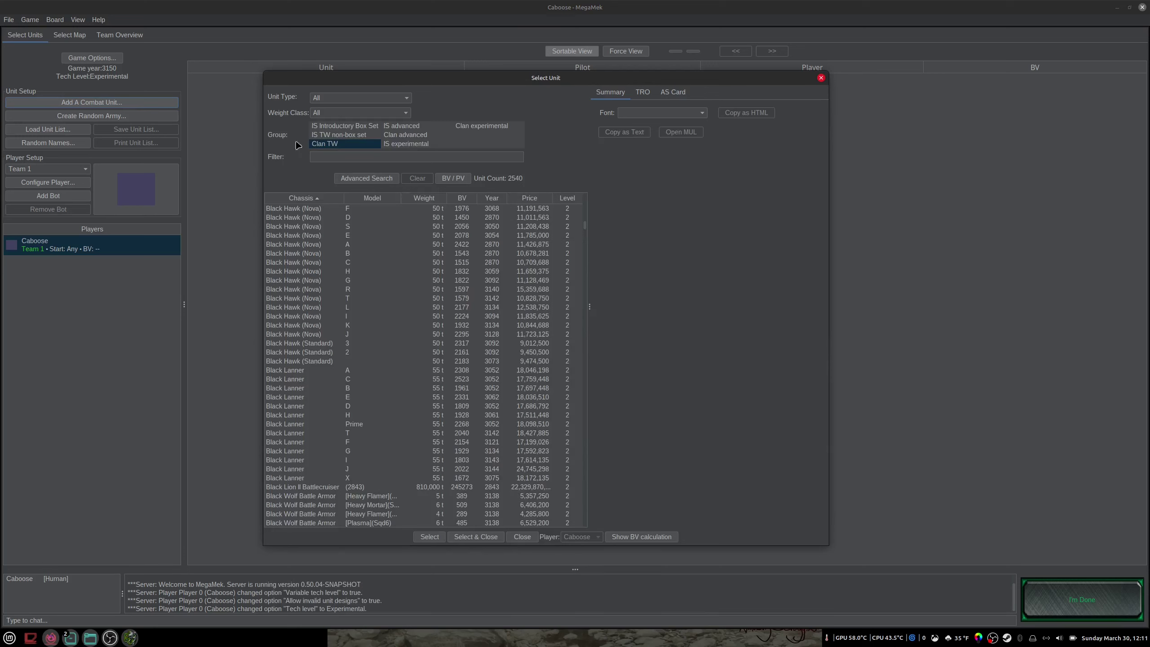
left_click(482, 126)
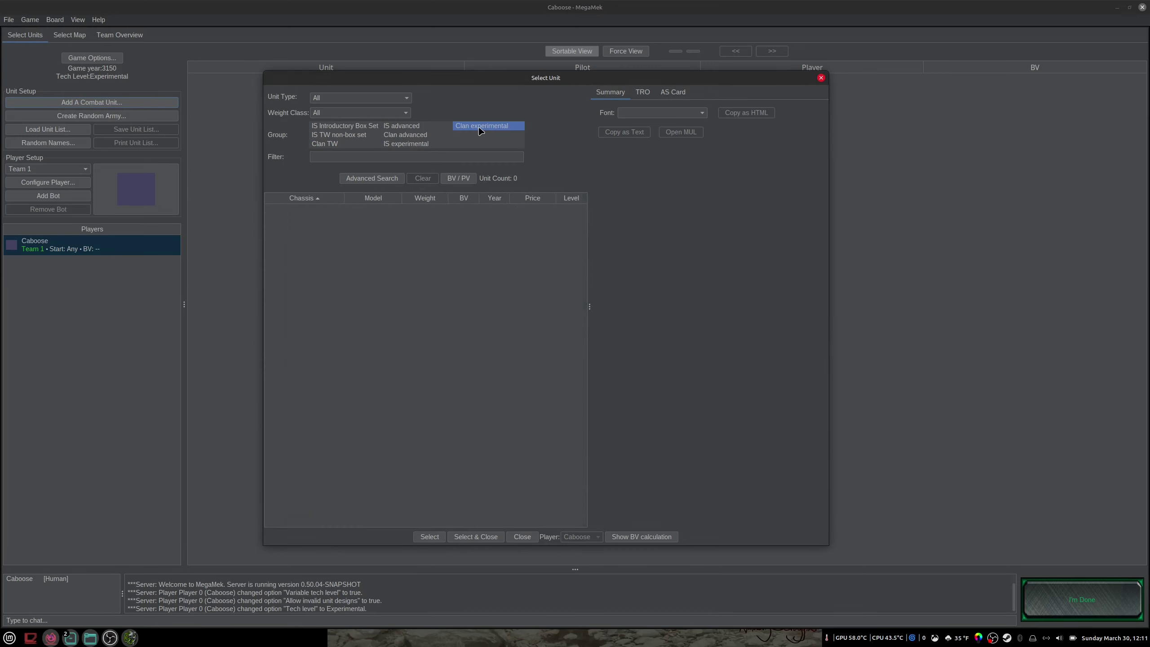
left_click(412, 144)
left_click(409, 135)
left_click(407, 127)
- Browse the C chassis in the Clan TW group, and recheck the advanced and experimental groups
left_click(344, 144)
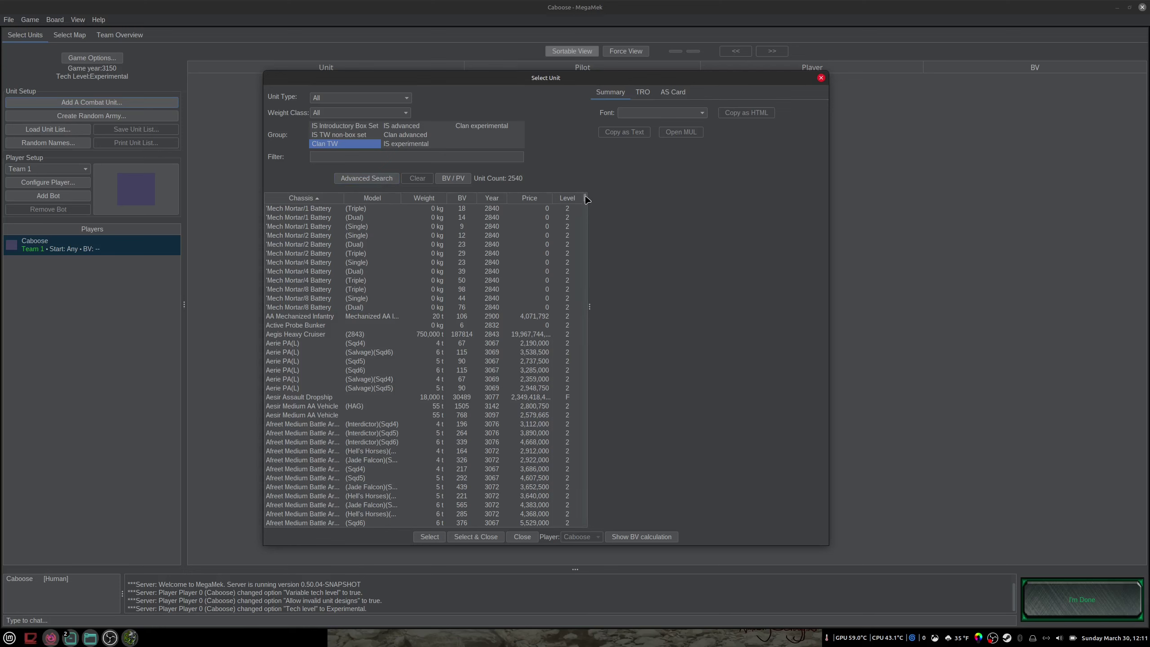
left_click_drag(585, 200, 585, 236)
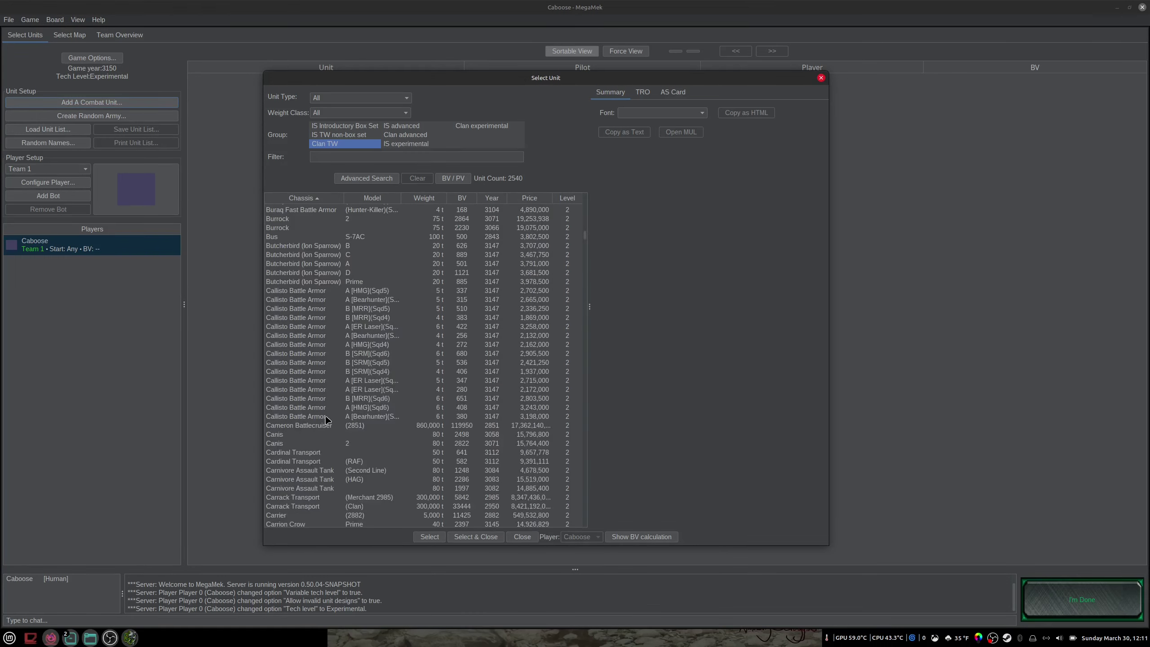
scroll(326, 420, "down", 5)
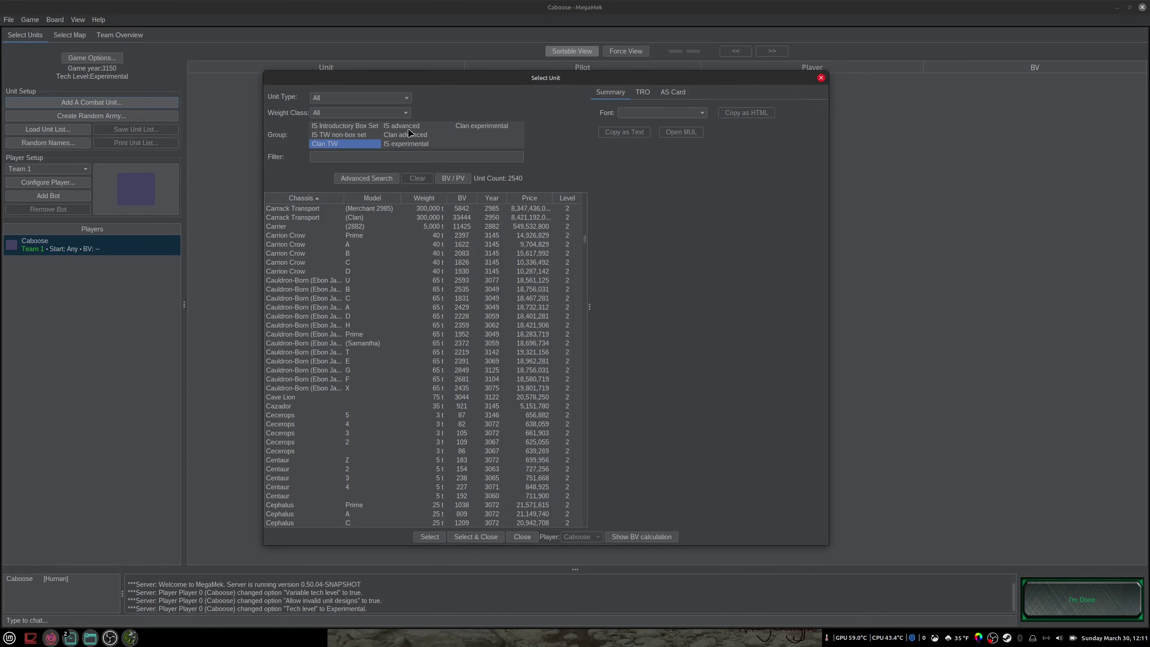
key("Down")
key("Down")
key("Down")
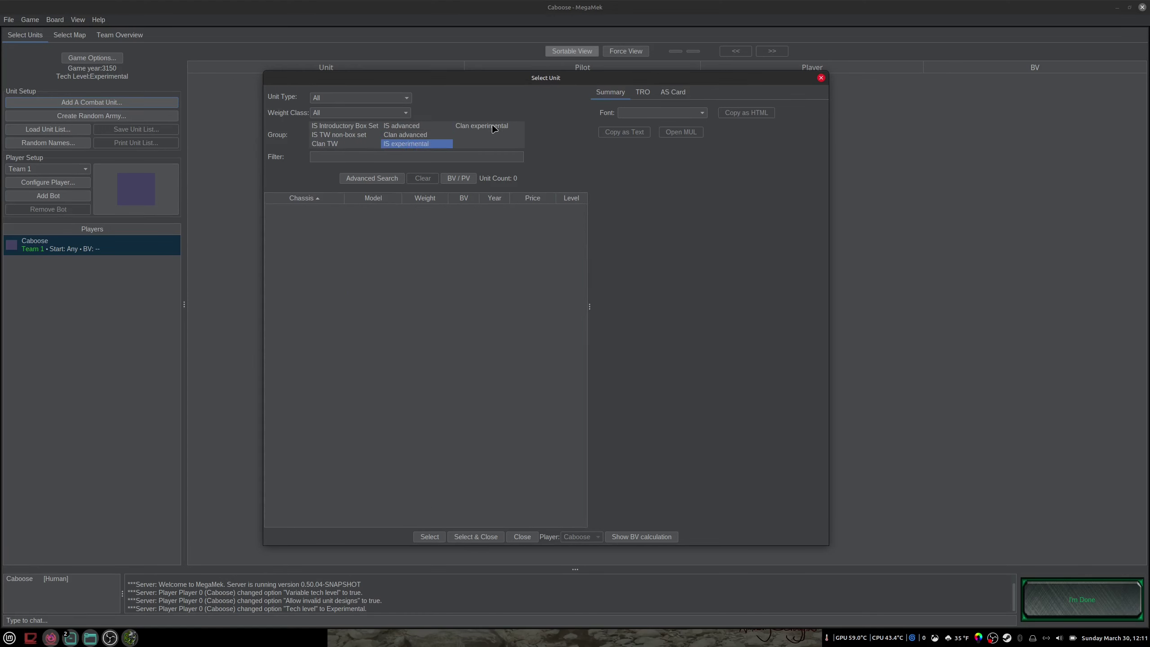
left_click(494, 128)
- Look through the Marauder variants in the IS TW non-box set group, including MAD-7D (Von Staskov), and close the unit selector
left_click(362, 135)
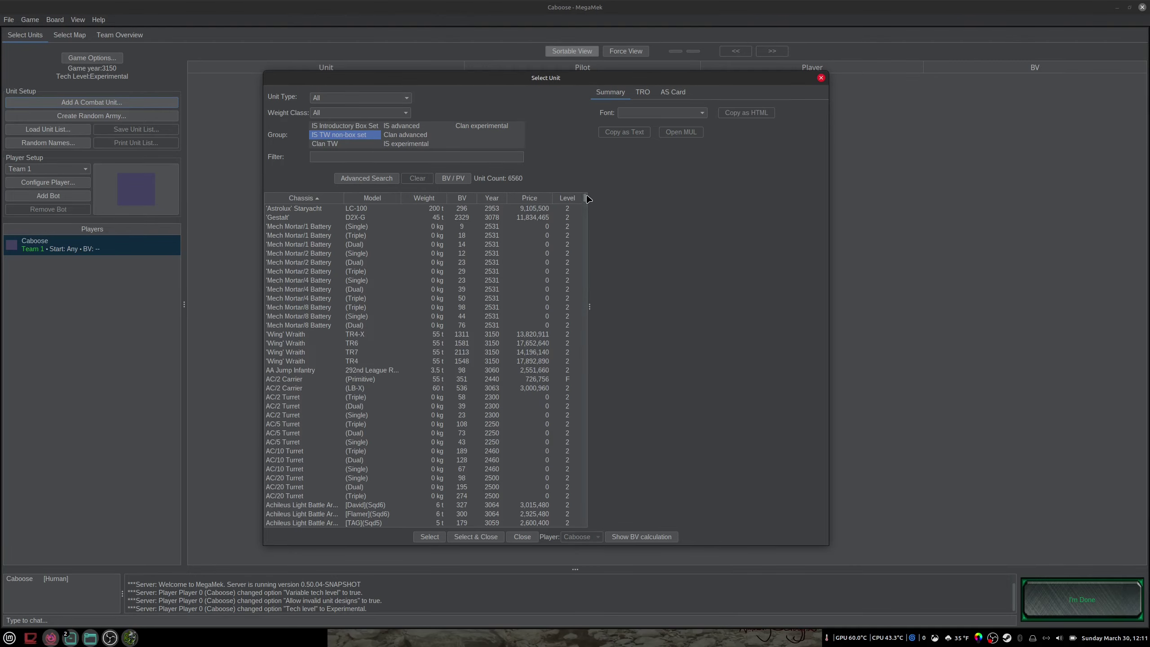
left_click_drag(585, 205, 588, 379)
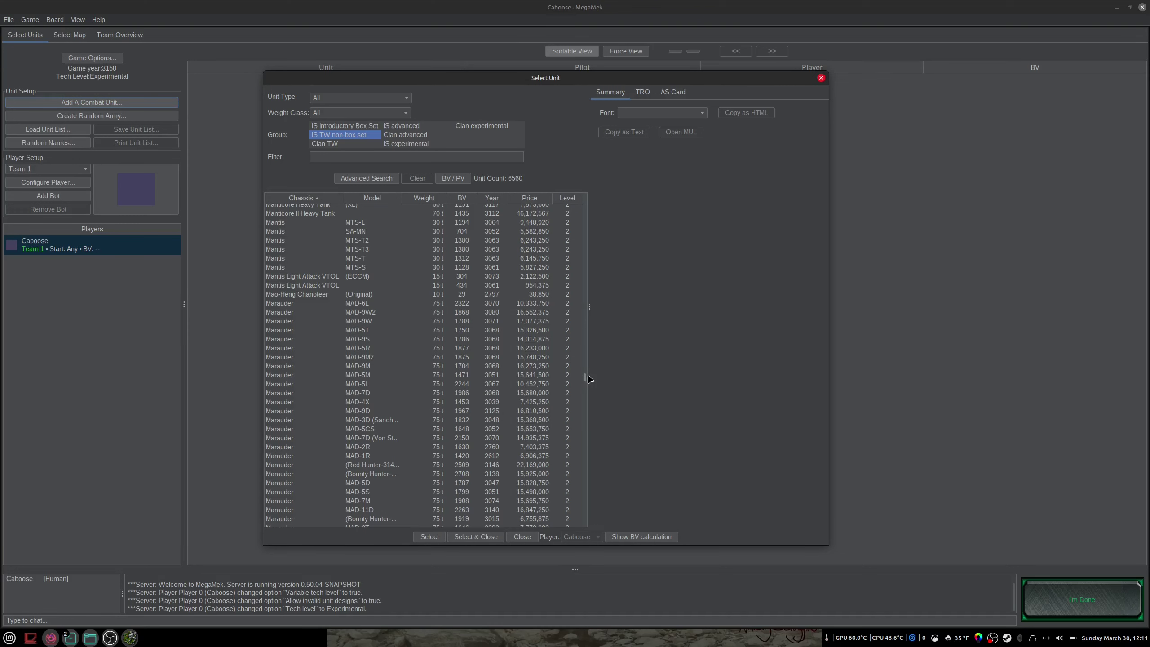
scroll(404, 415, "down", 1)
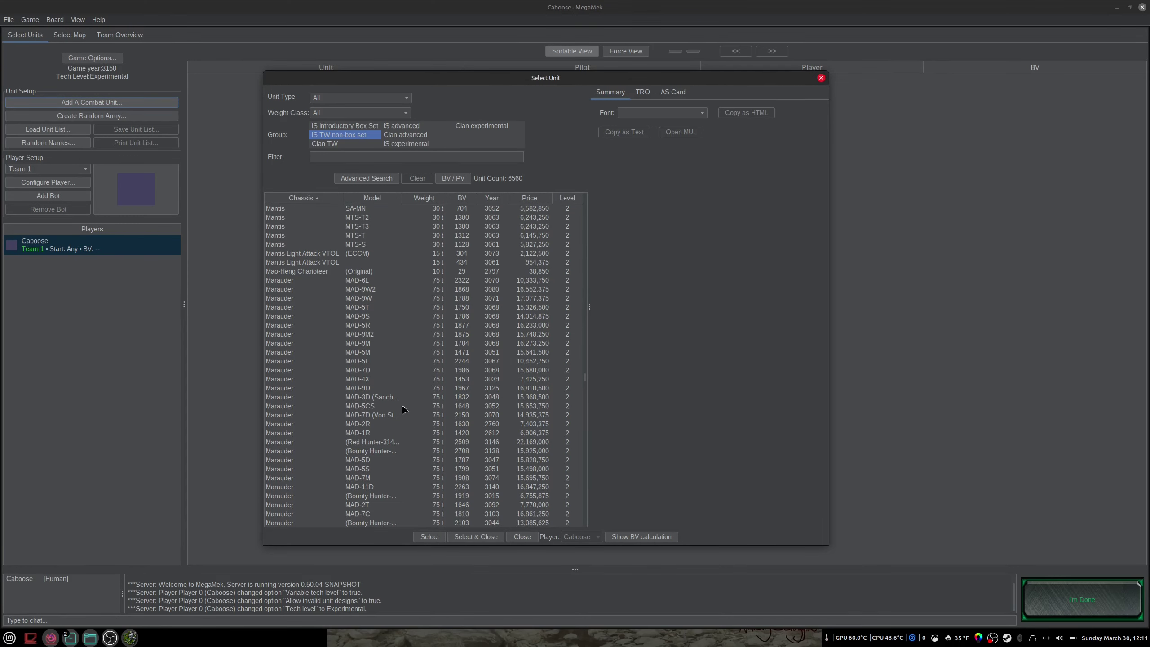
scroll(389, 460, "down", 3)
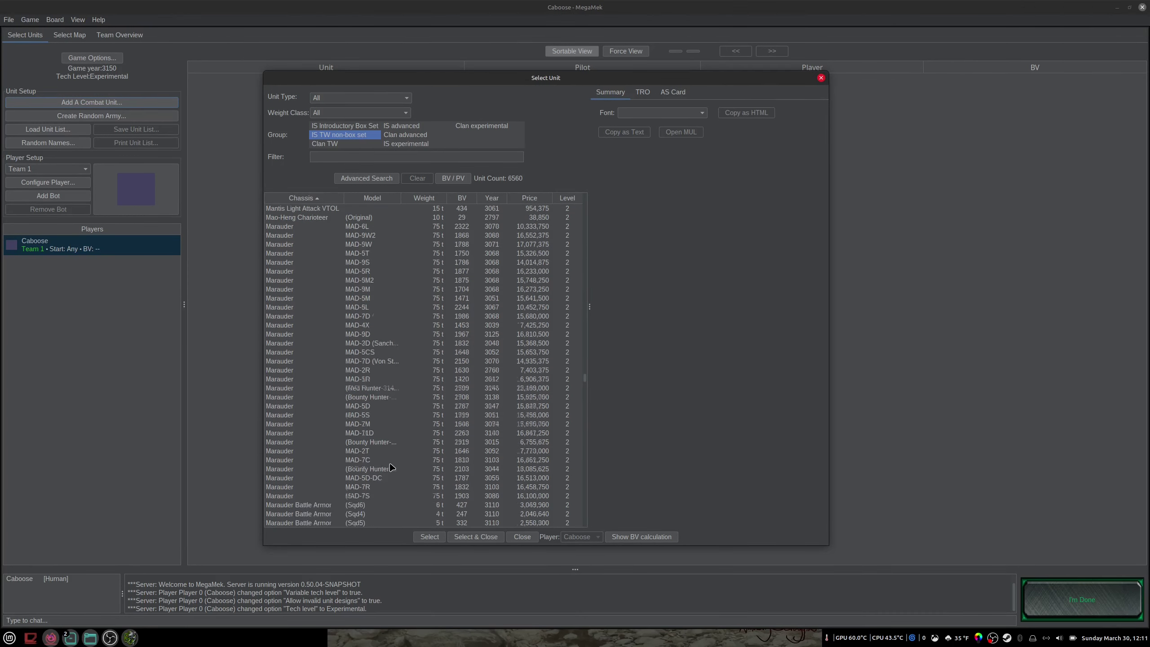
scroll(392, 468, "up", 1)
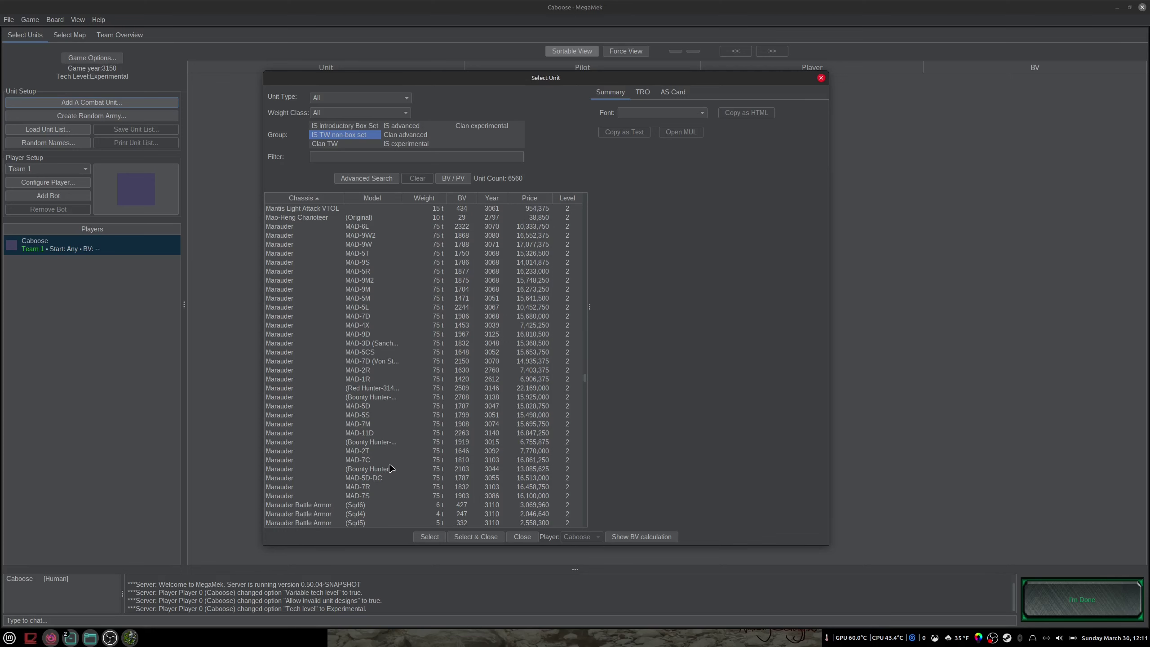
left_click(392, 345)
left_click(395, 361)
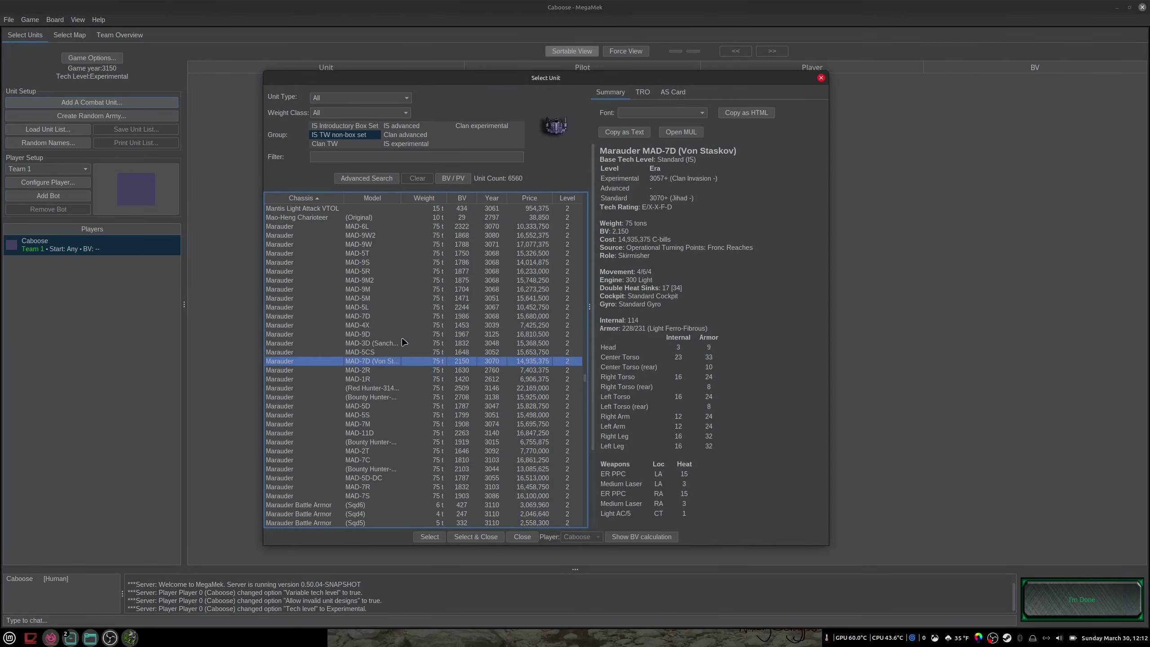
left_click(403, 336)
left_click(522, 536)
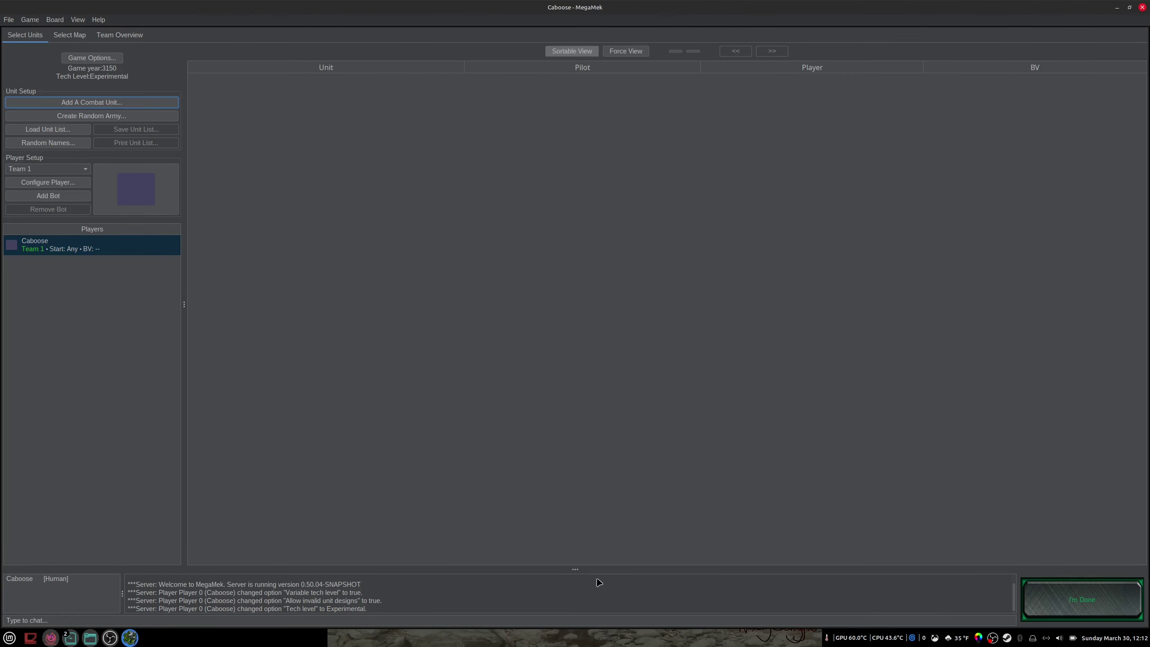
- In the file manager, create a folder named custom inside the MegaMek data/mekfiles folder
left_click(91, 639)
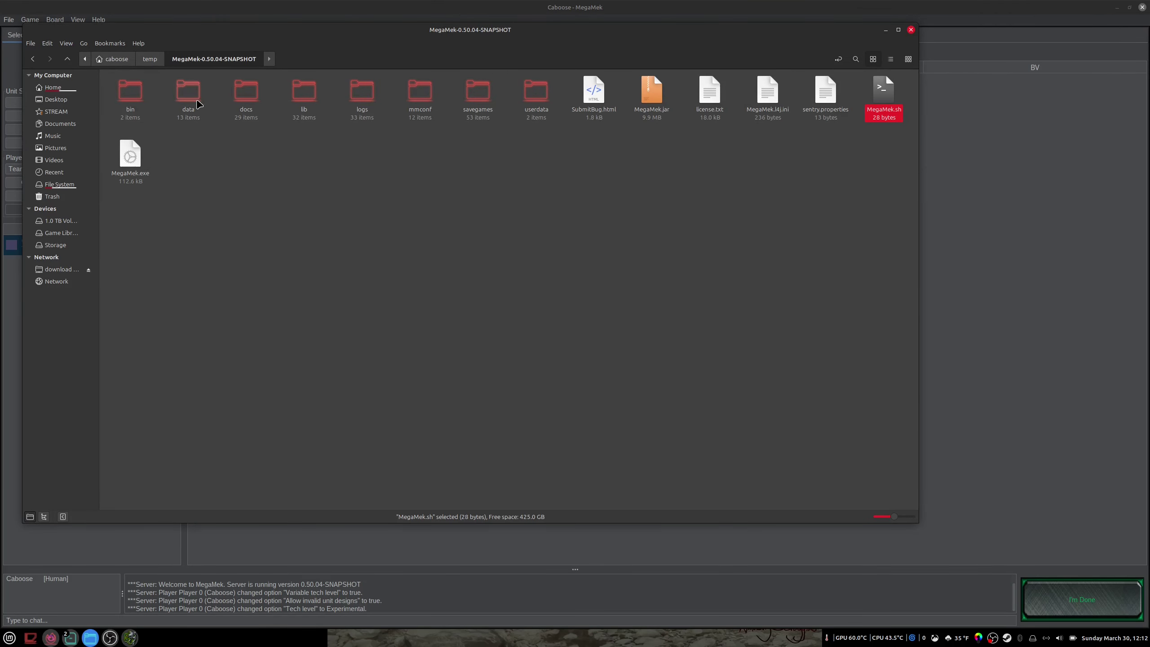
double_click(198, 103)
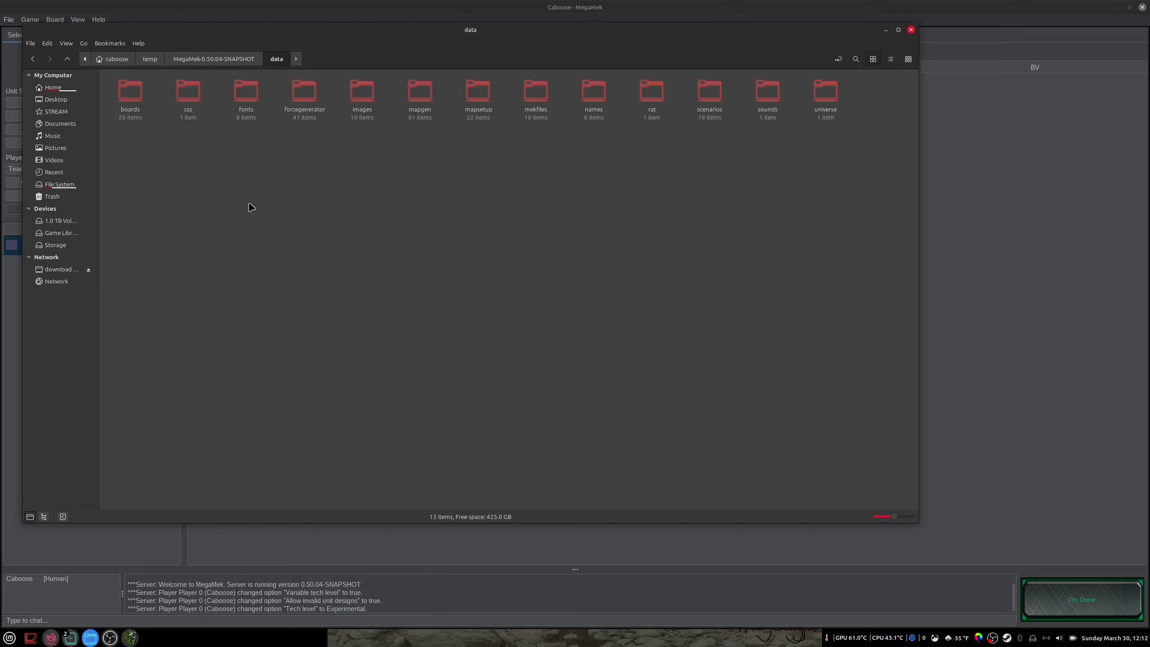
left_click(211, 59)
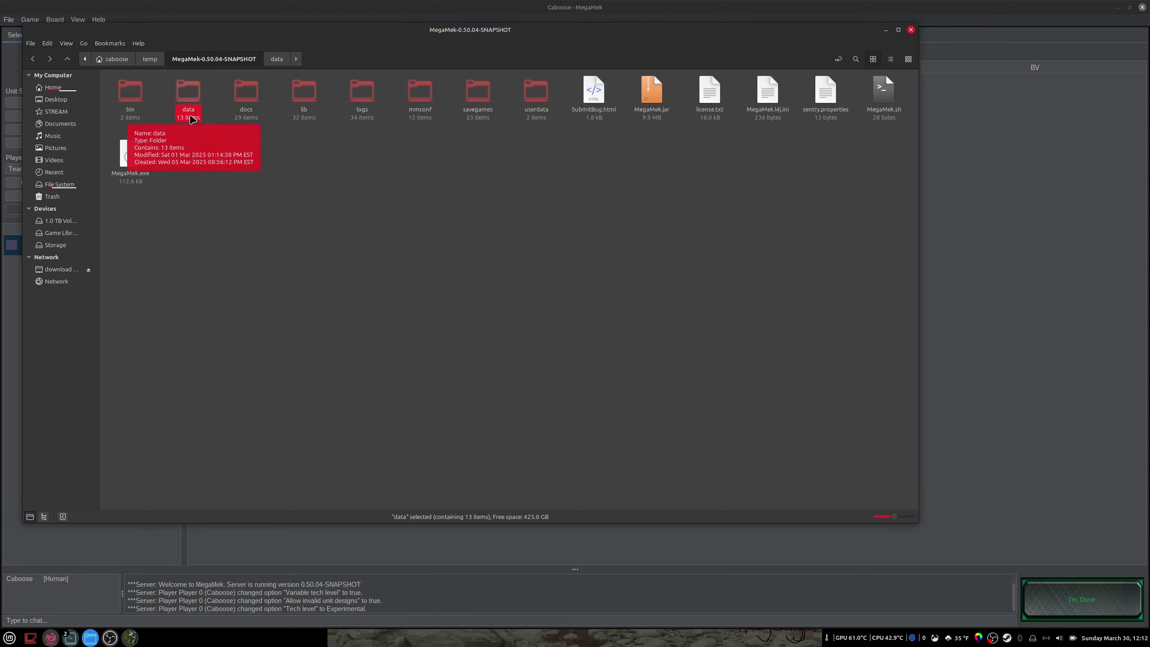
double_click(191, 119)
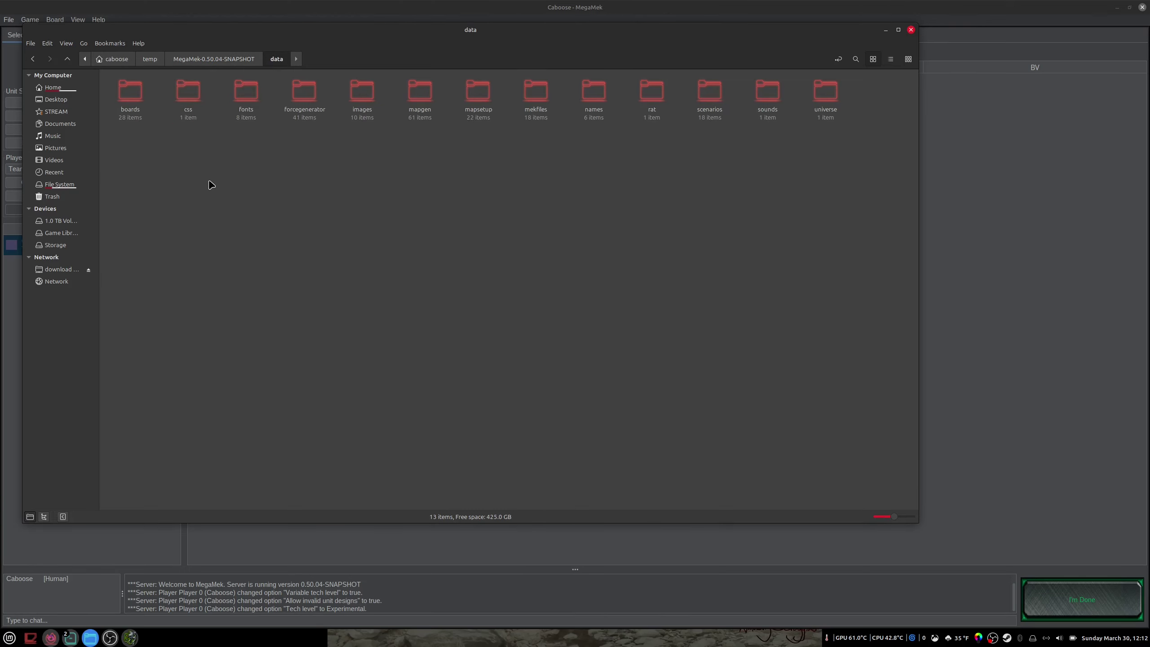
double_click(537, 93)
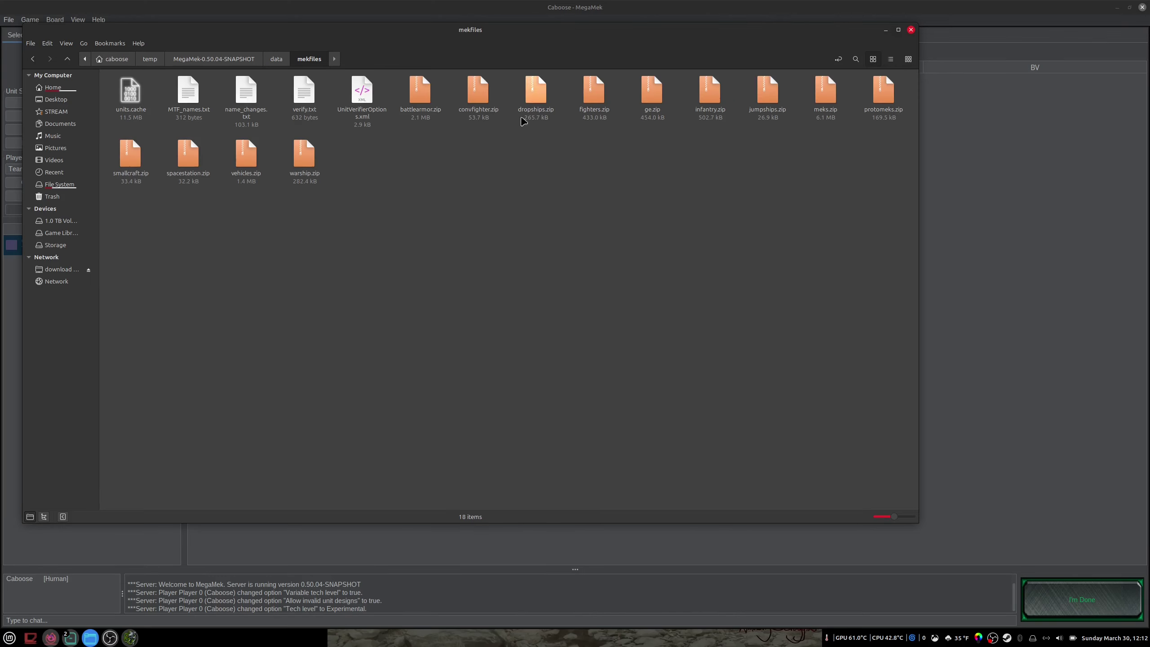
right_click(370, 168)
left_click(391, 175)
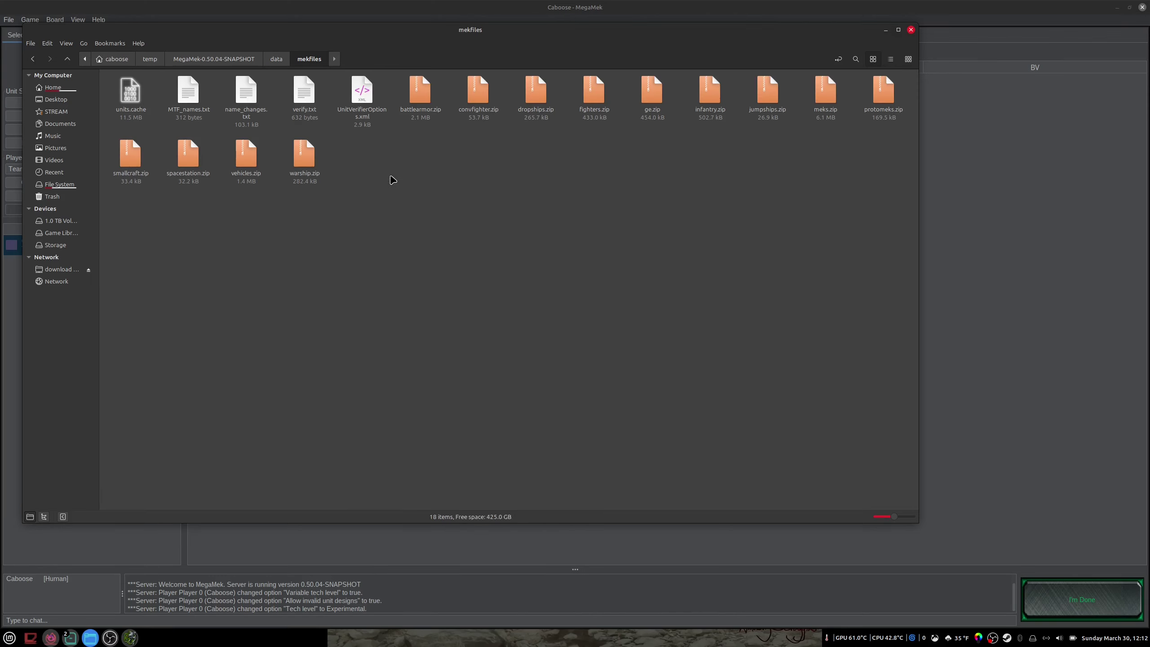
type("custom")
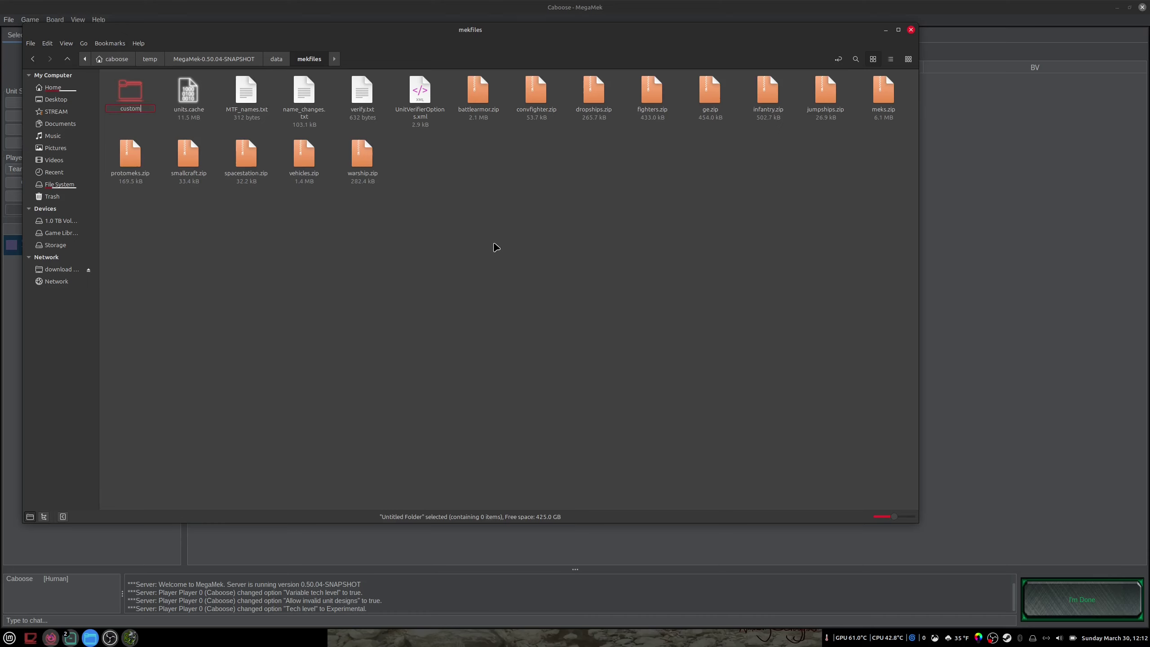
key("Return")
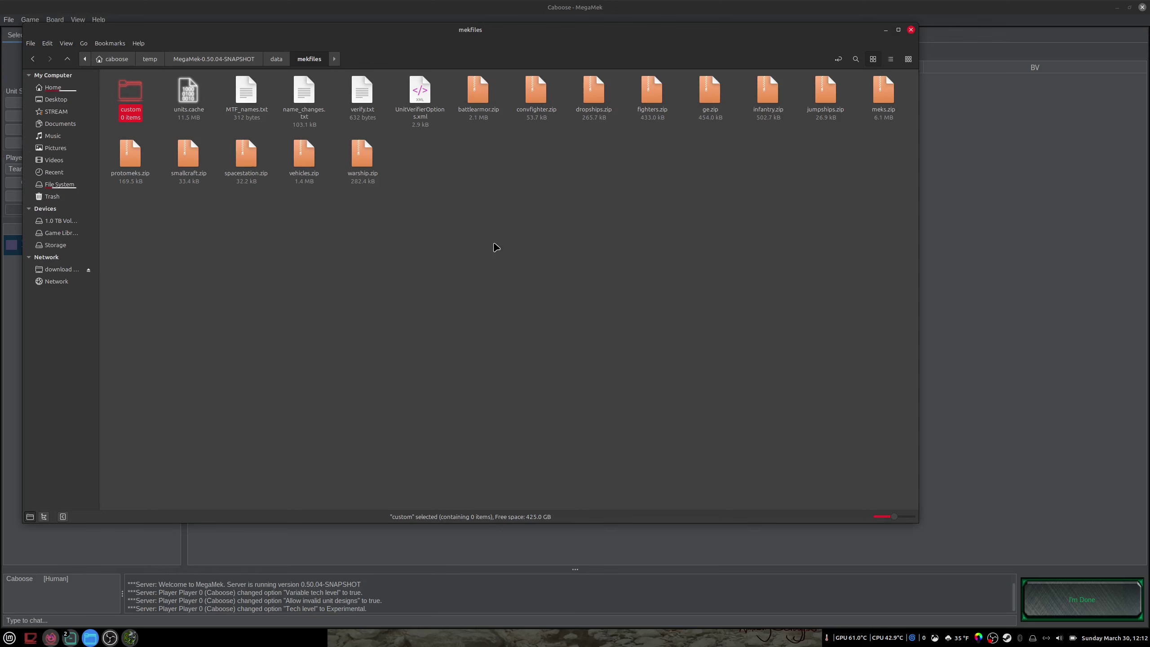
- Return to MegaMek, close the game without saving it, and quit the program
left_click(405, 5)
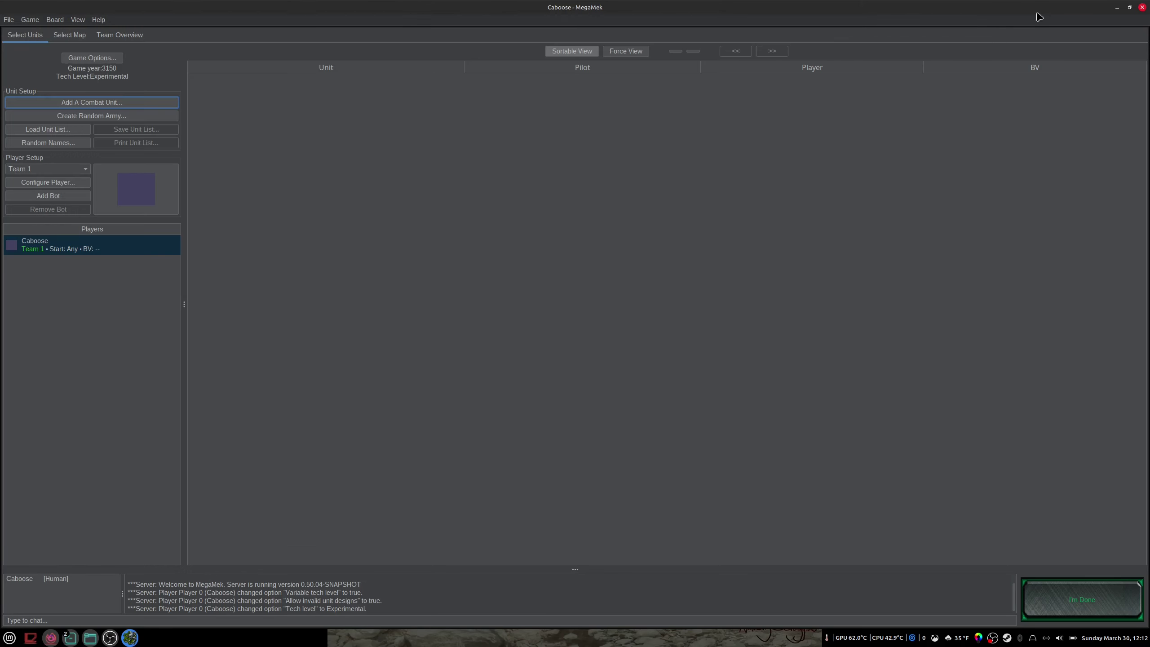
left_click(1142, 7)
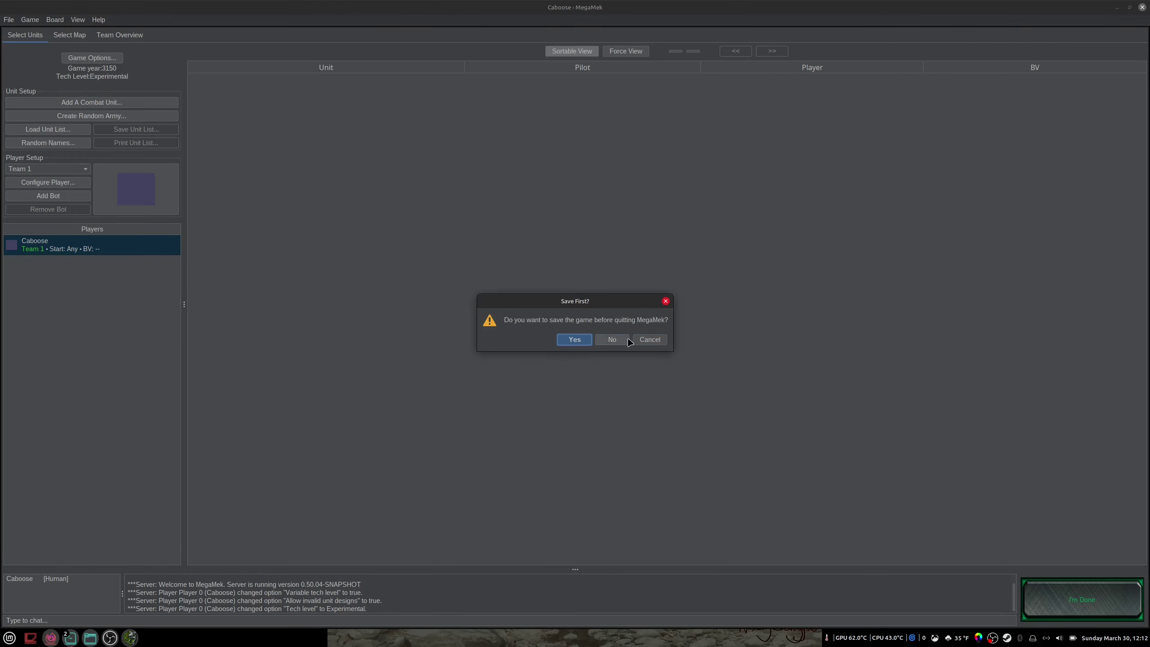
left_click(605, 341)
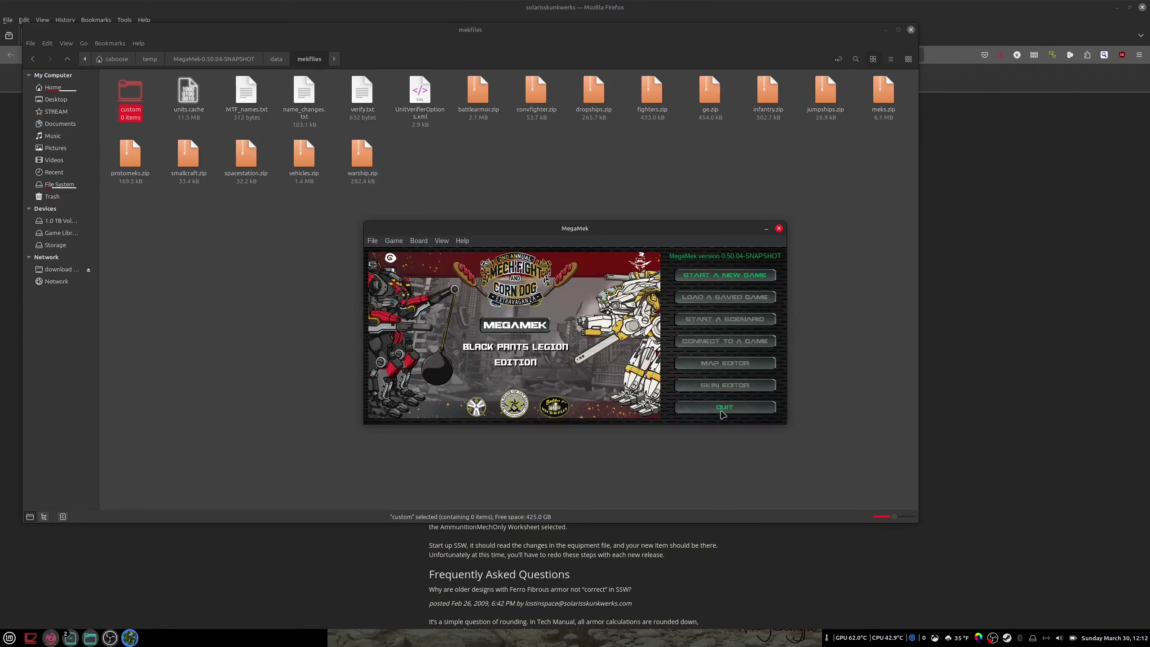
left_click(723, 408)
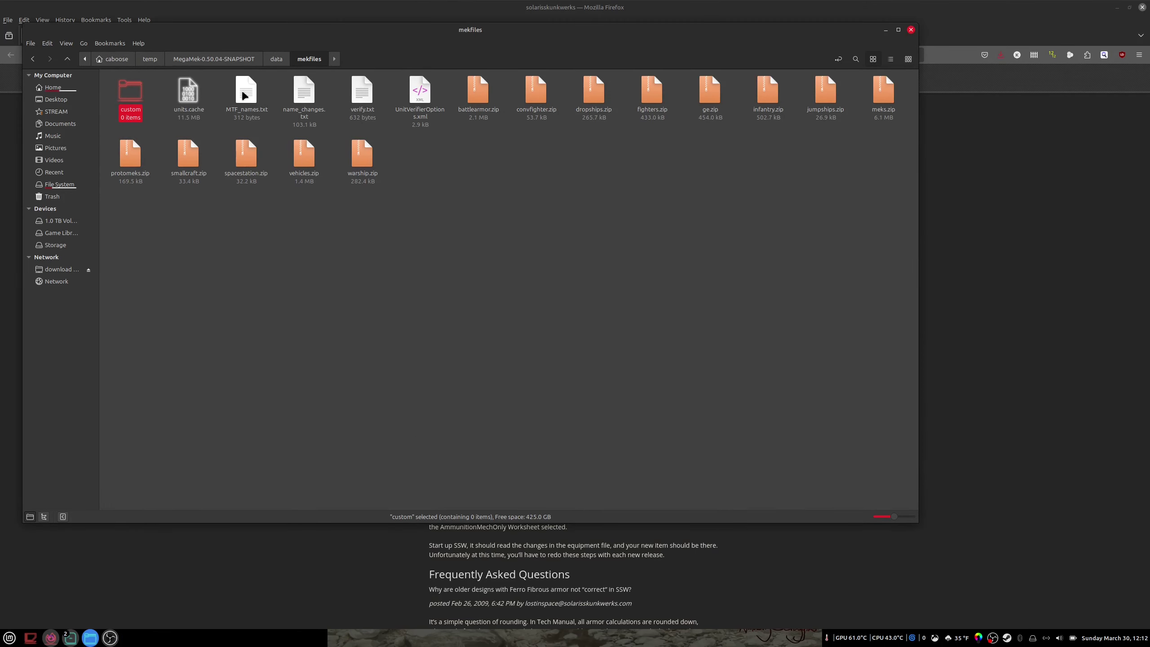
- Open the MegaMek-0.50.04-SNAPSHOT folder in a second tab, and copy all .mtf files from SSW_0.7.6.1/SSW_Master122323/Custom
left_click(214, 59)
left_click(150, 59)
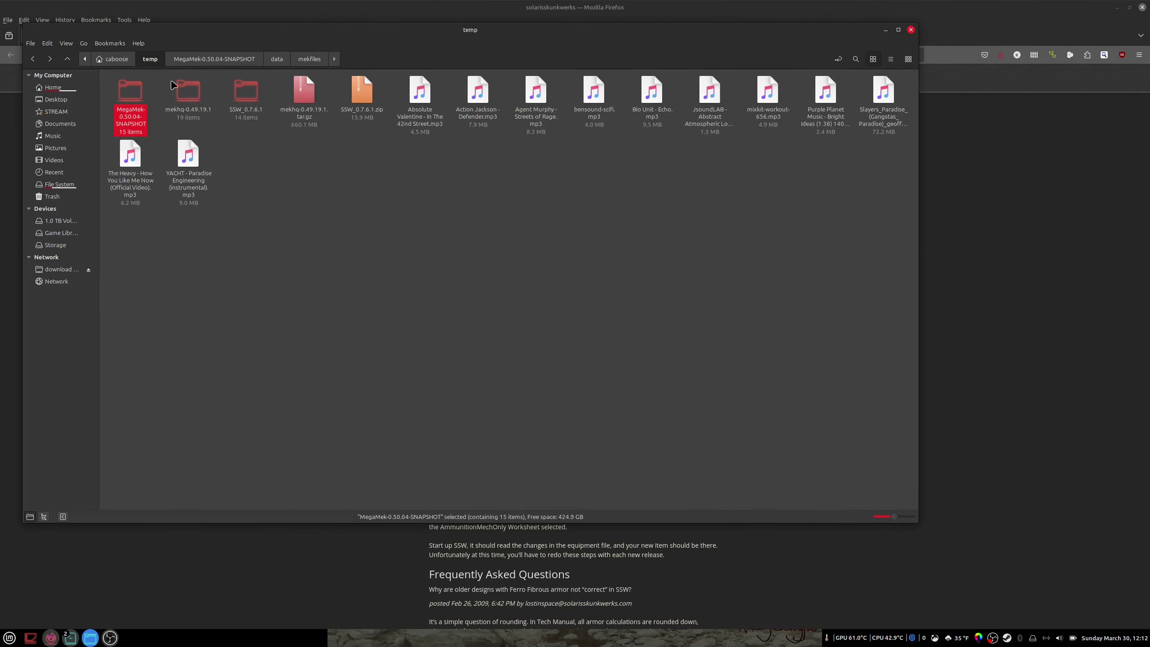
middle_click(127, 97)
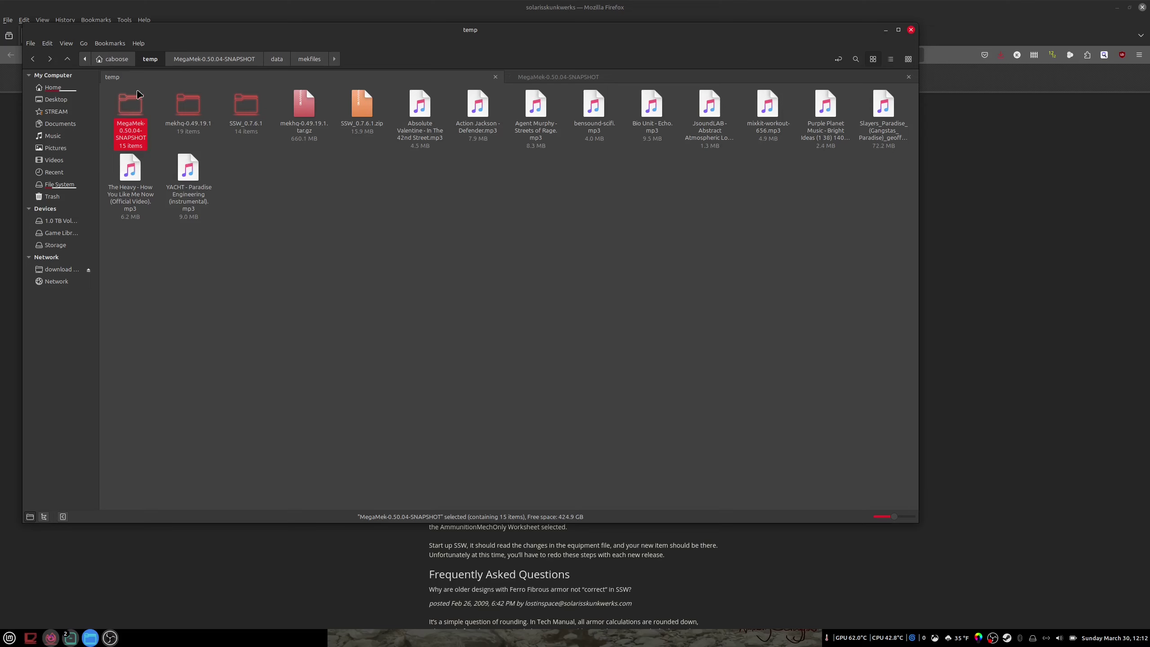
double_click(248, 108)
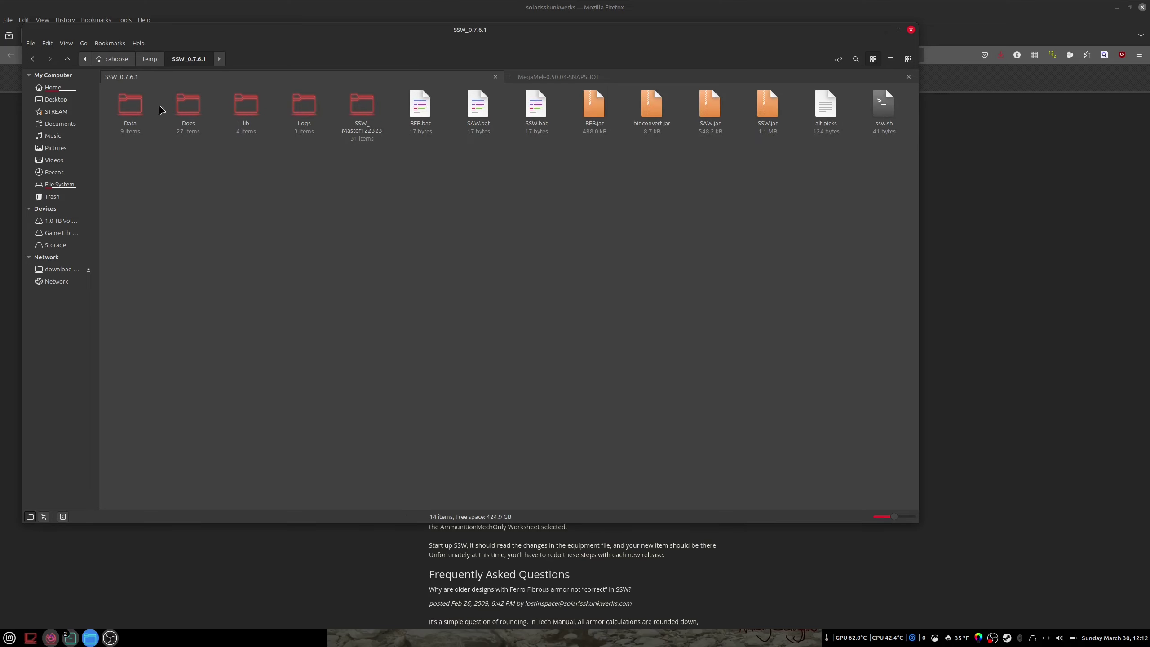
double_click(132, 110)
left_click(189, 59)
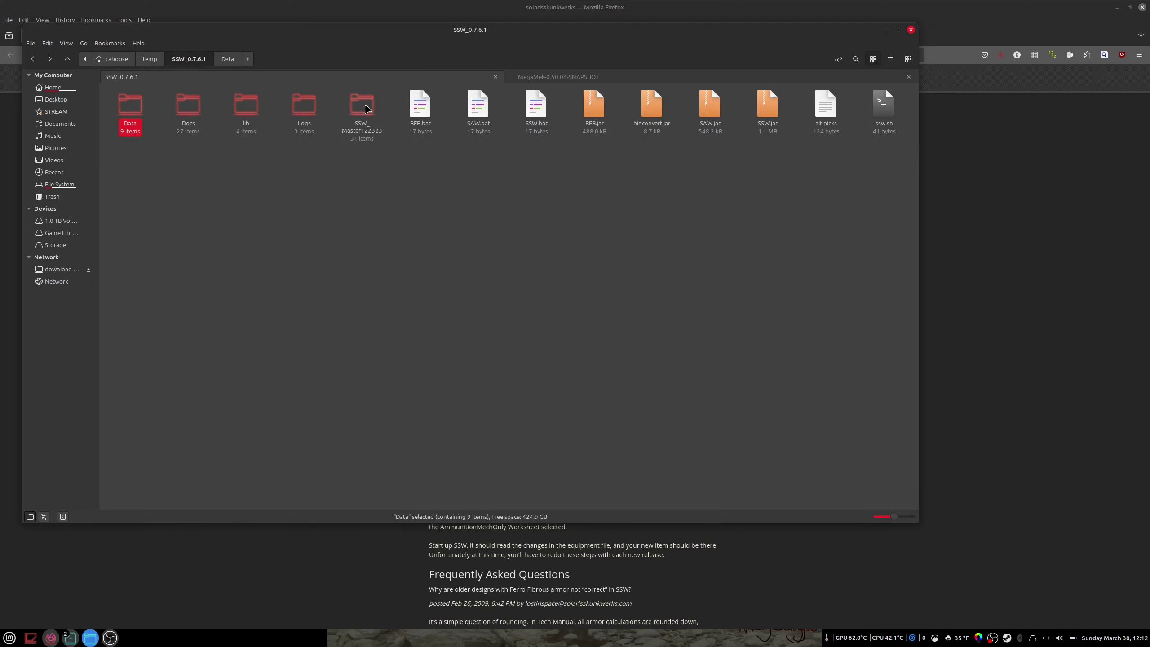
double_click(244, 99)
double_click(253, 103)
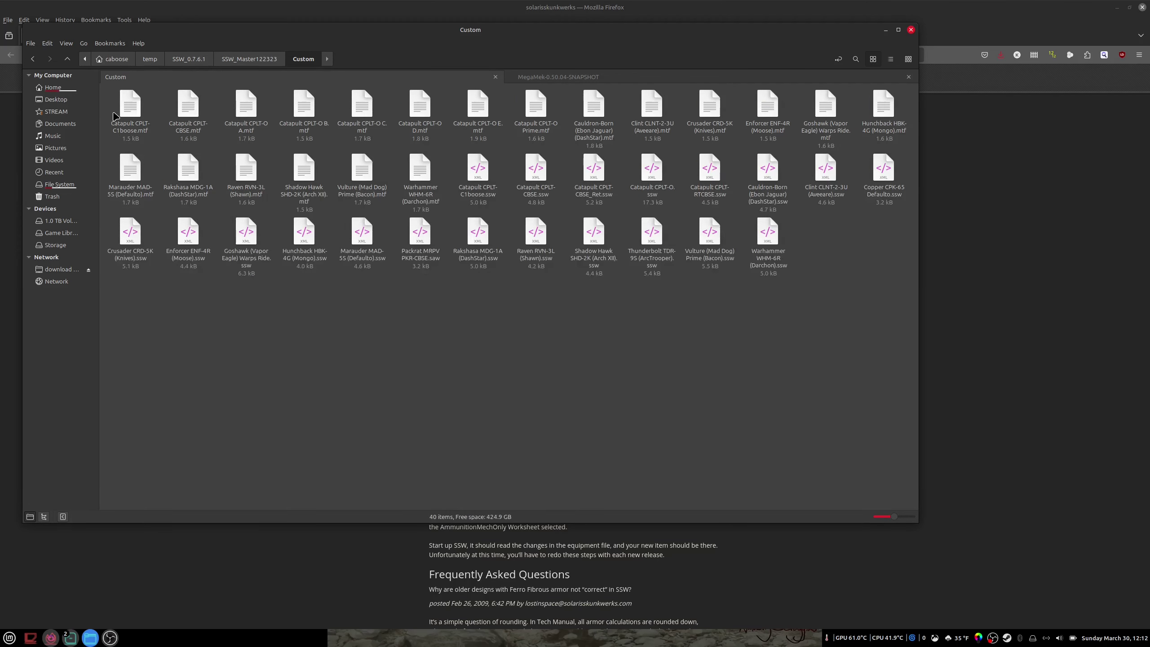
left_click(130, 114)
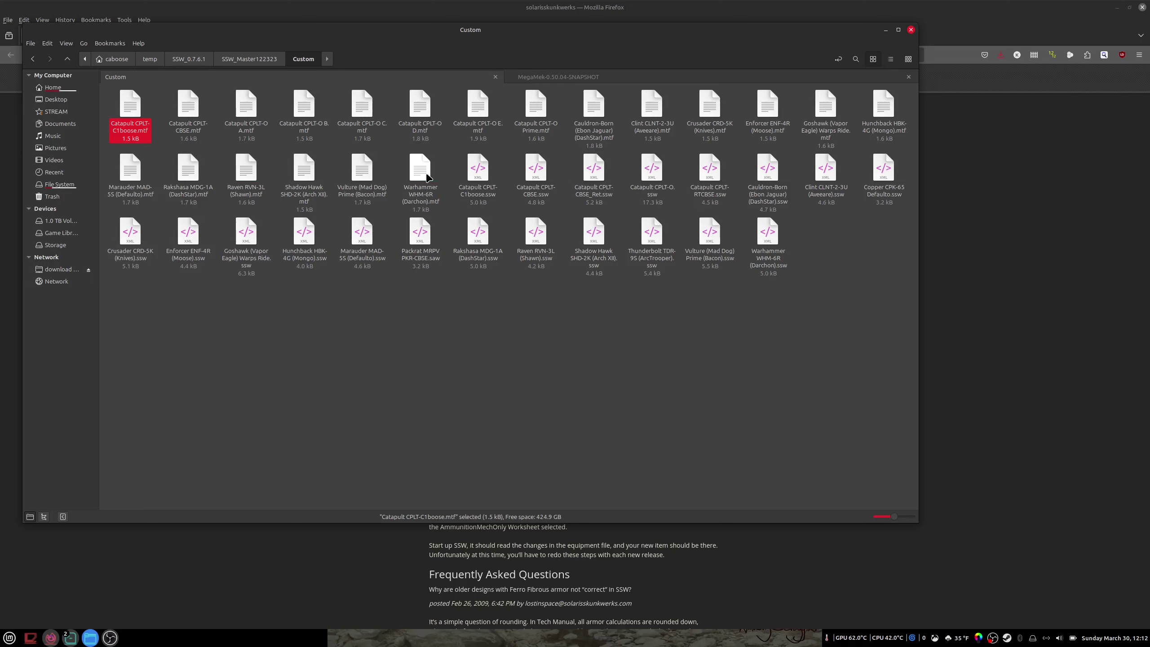
left_click(427, 177, "shift")
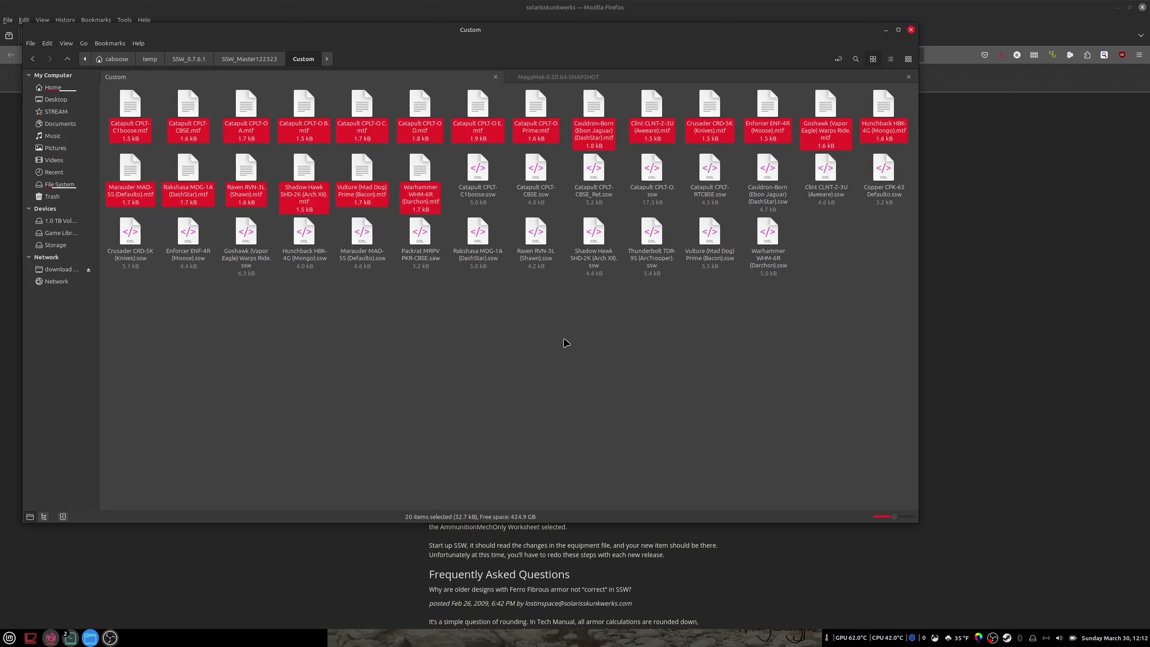
- Paste the copied .mtf files into the data/mekfiles/custom folder of MegaMek-0.50.04-SNAPSHOT
left_click(560, 77)
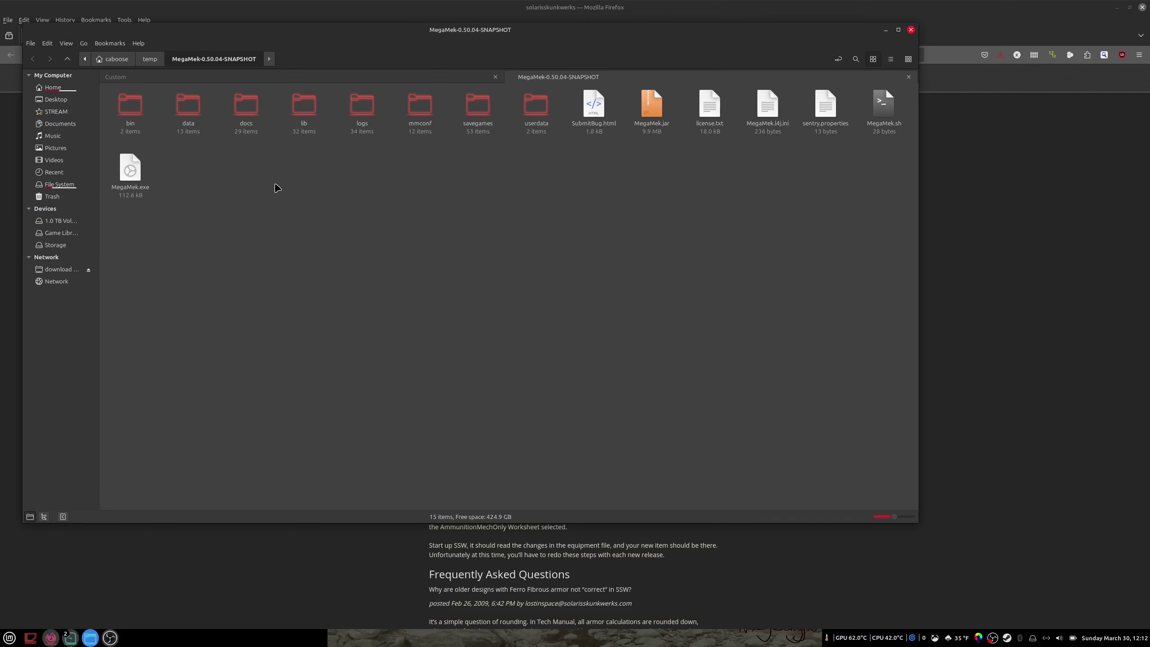
double_click(192, 134)
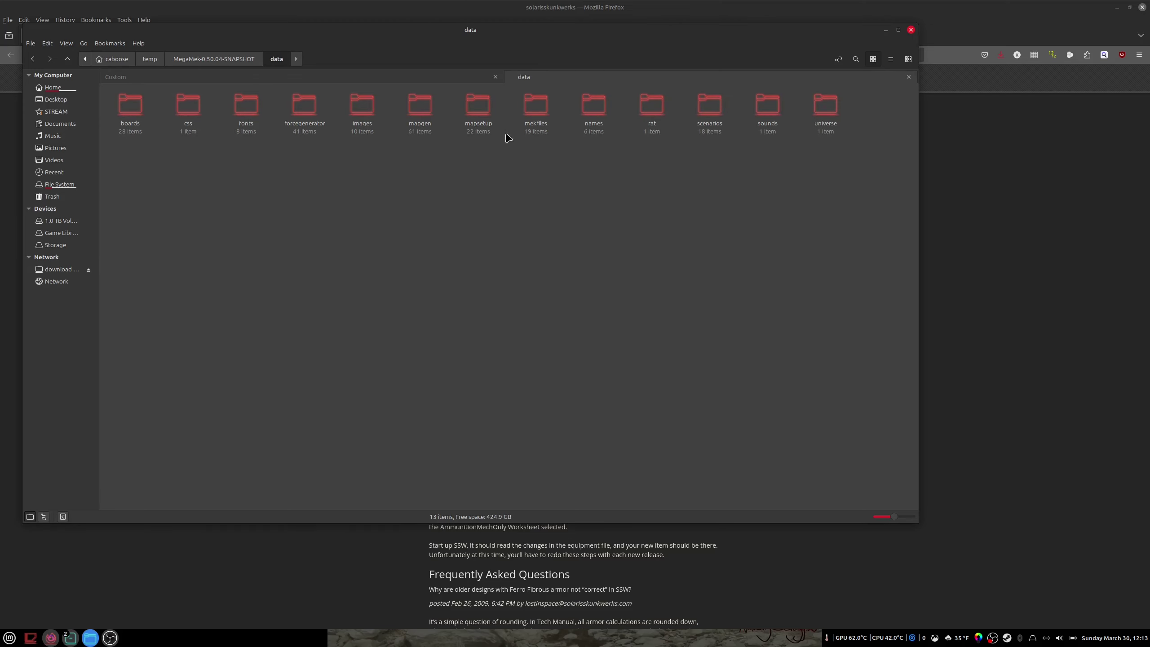
double_click(539, 128)
double_click(131, 107)
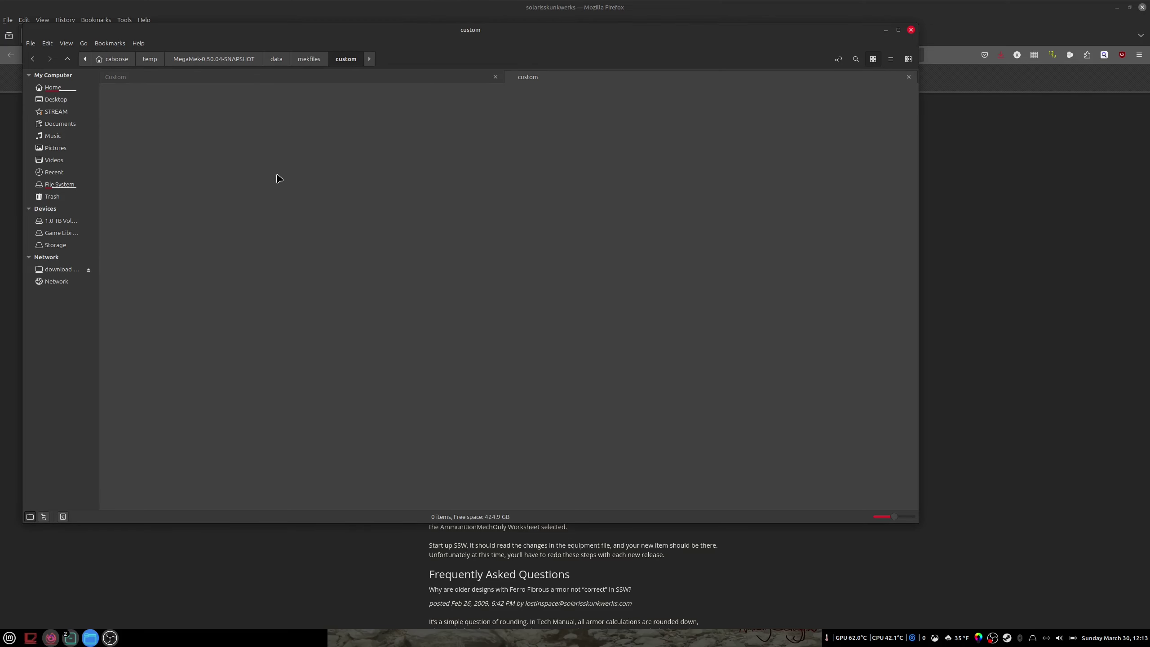
key("ctrl+v")
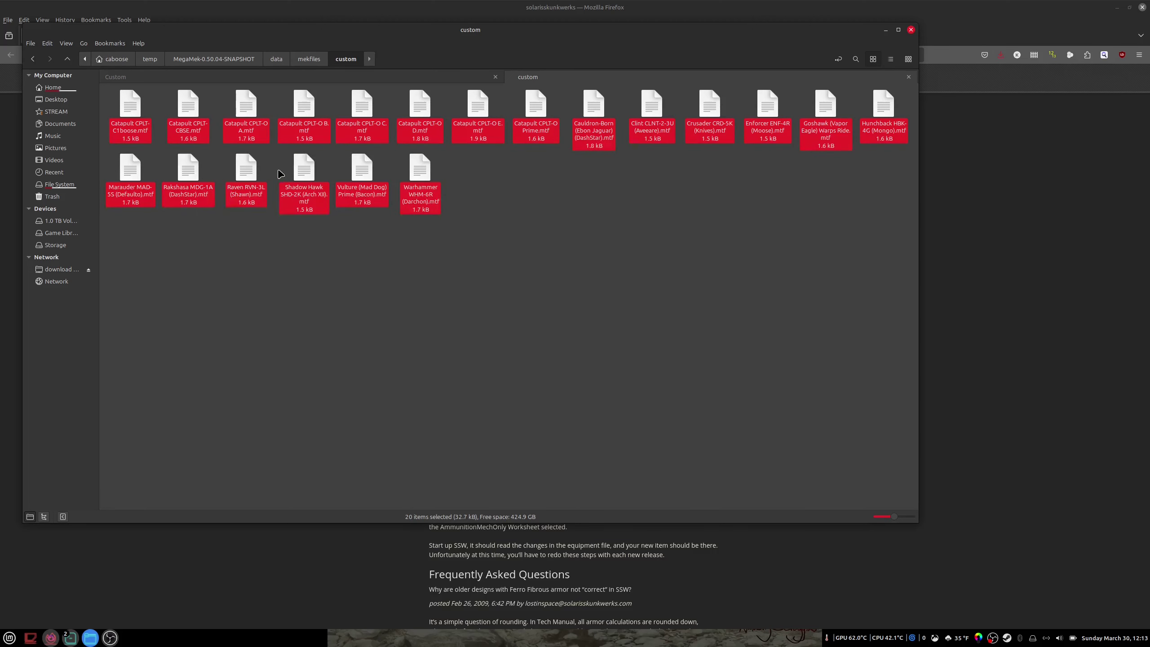
- Delete the units.cache file from the mekfiles folder
left_click(309, 58)
left_click(193, 129)
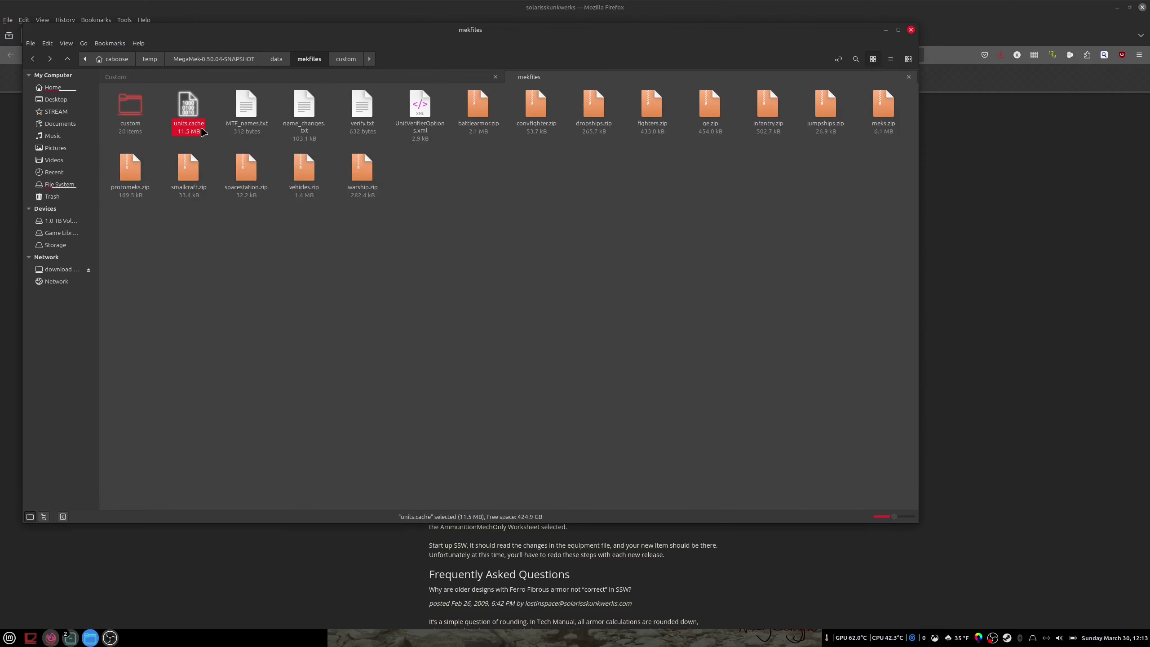
key("Delete")
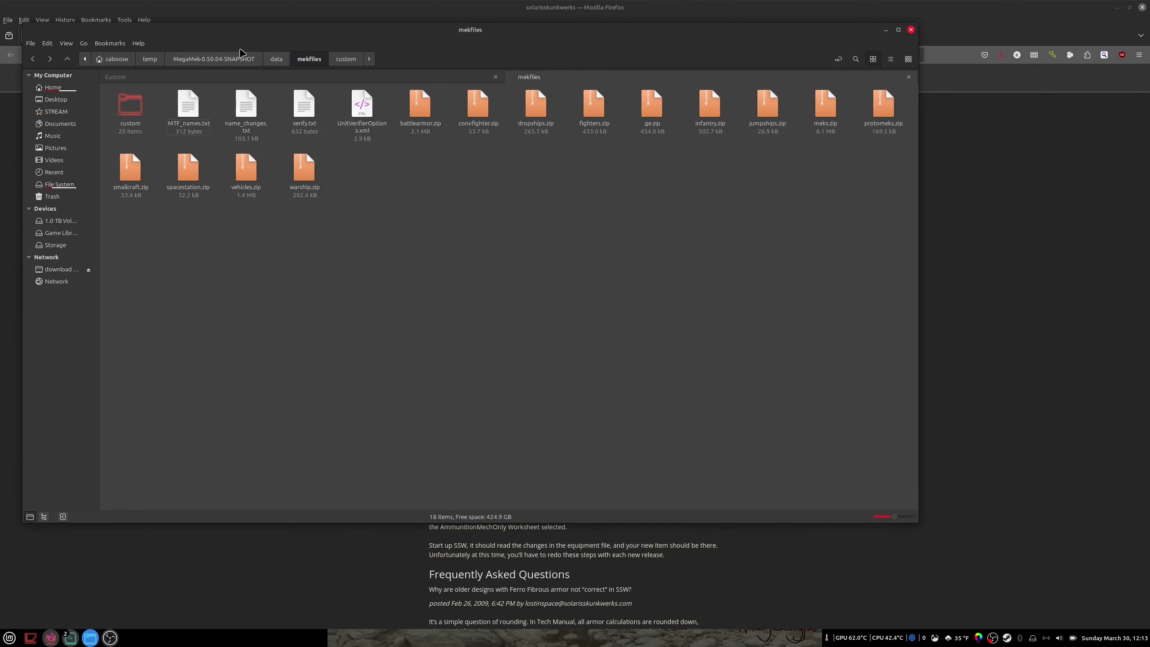
- Run MegaMek.sh from the MegaMek-0.50.04-SNAPSHOT folder and start a new game with the offered settings
left_click(214, 59)
double_click(887, 131)
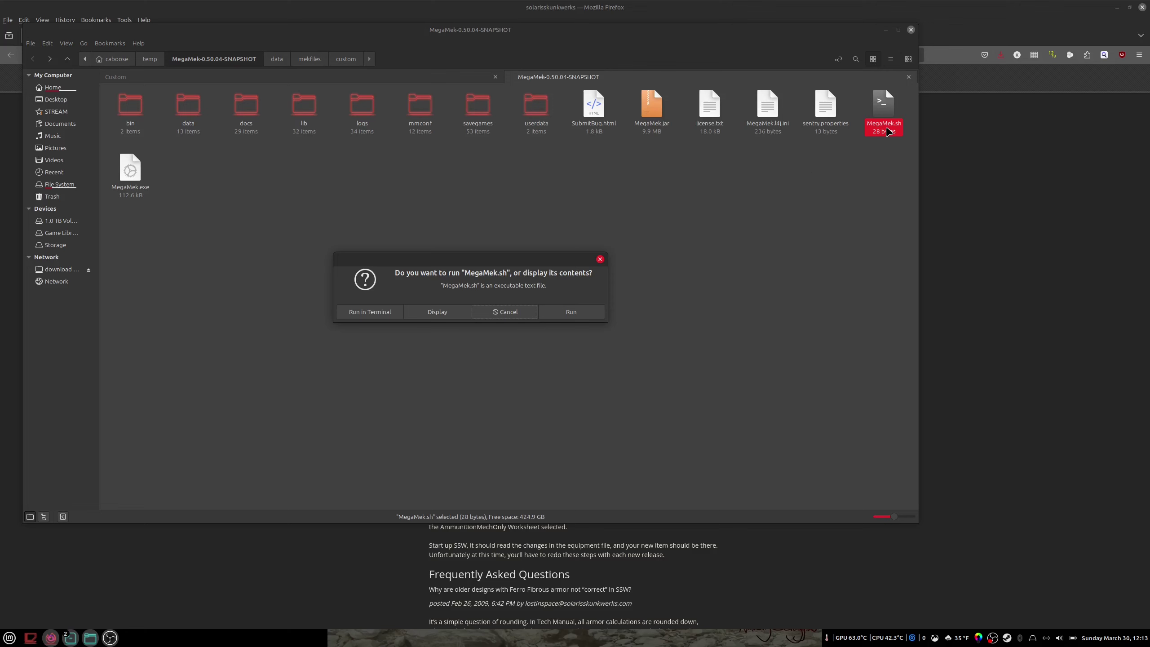
left_click(588, 311)
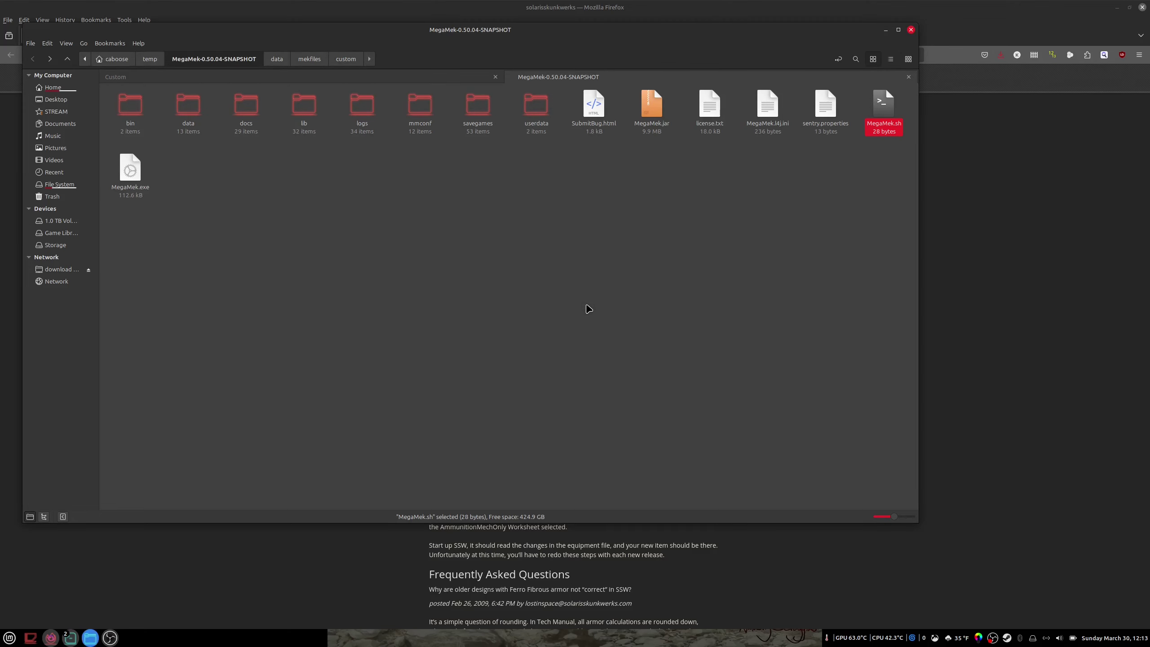
left_click(598, 368)
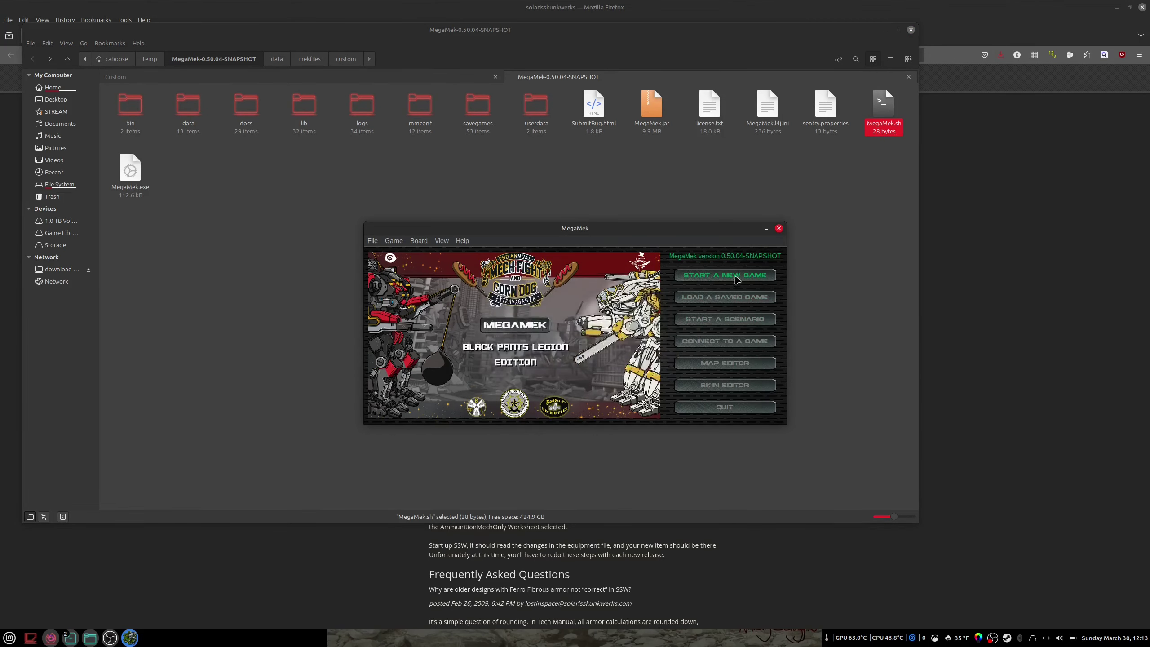
left_click(739, 276)
left_click(554, 370)
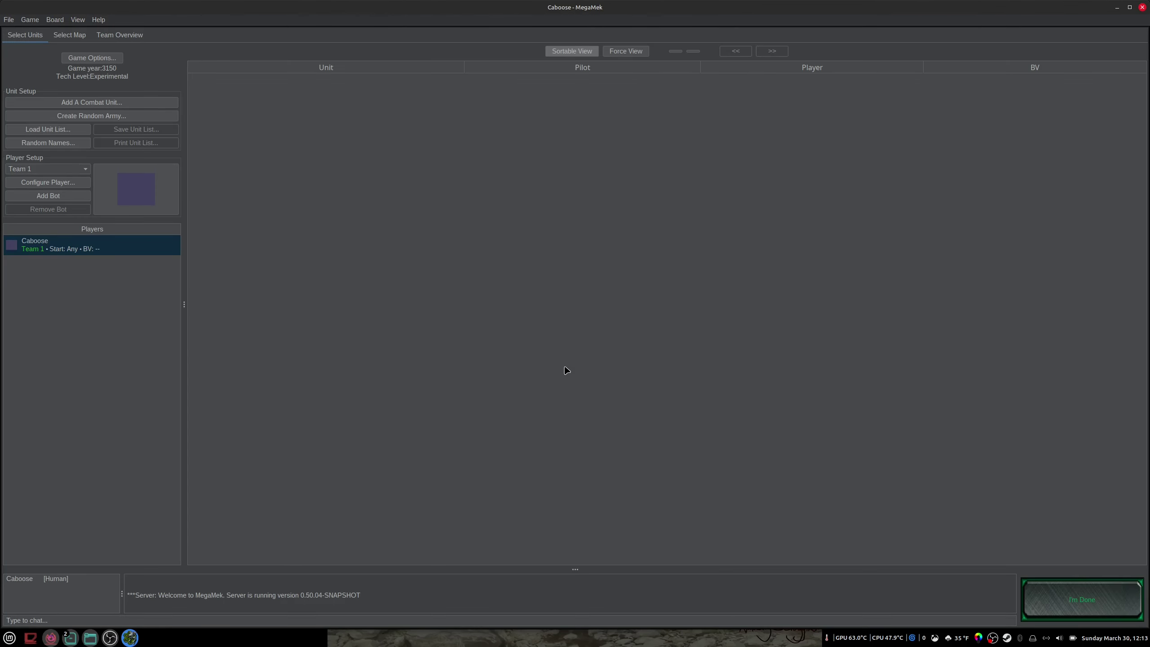
- Review the Allowed Units and Equipment game options and accept them as they are
left_click(115, 58)
left_click(417, 96)
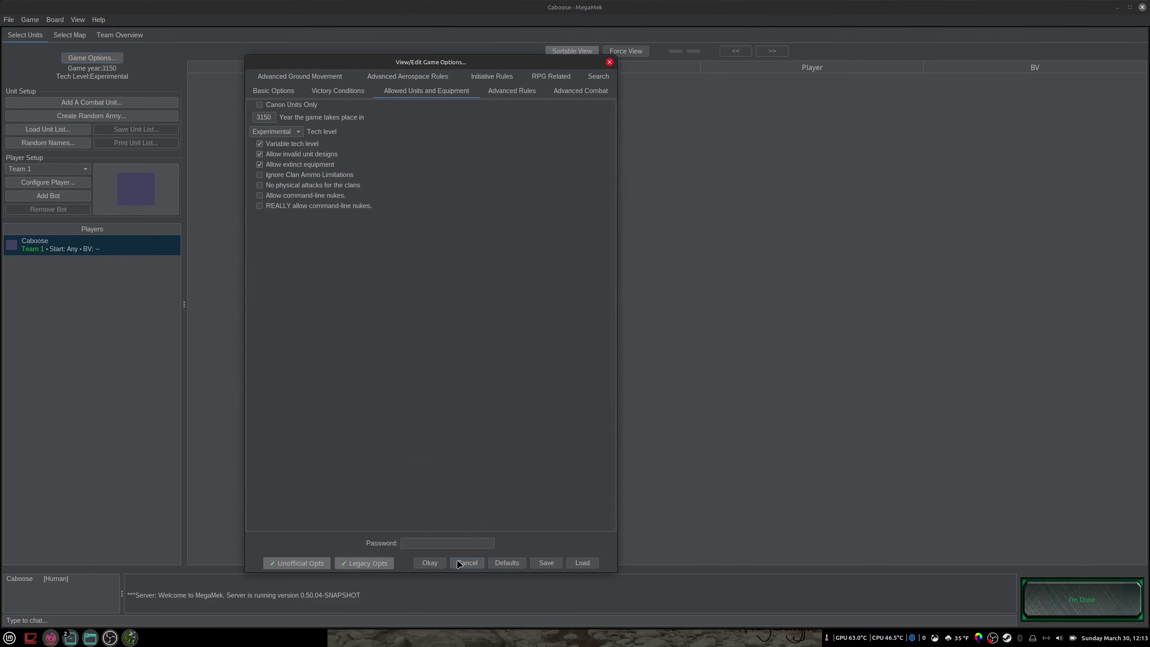
left_click(429, 562)
- Open the combat unit selector and check the Clan TW, IS advanced, Clan advanced, IS experimental and Clan experimental groups
left_click(129, 102)
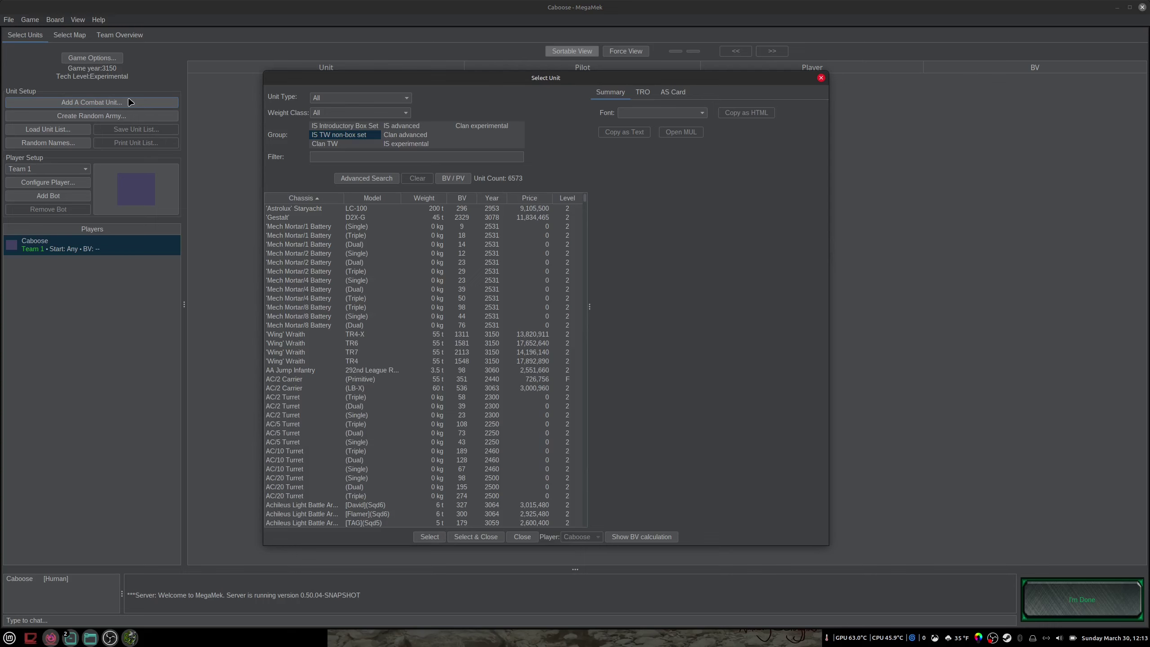
left_click(341, 145)
left_click(407, 126)
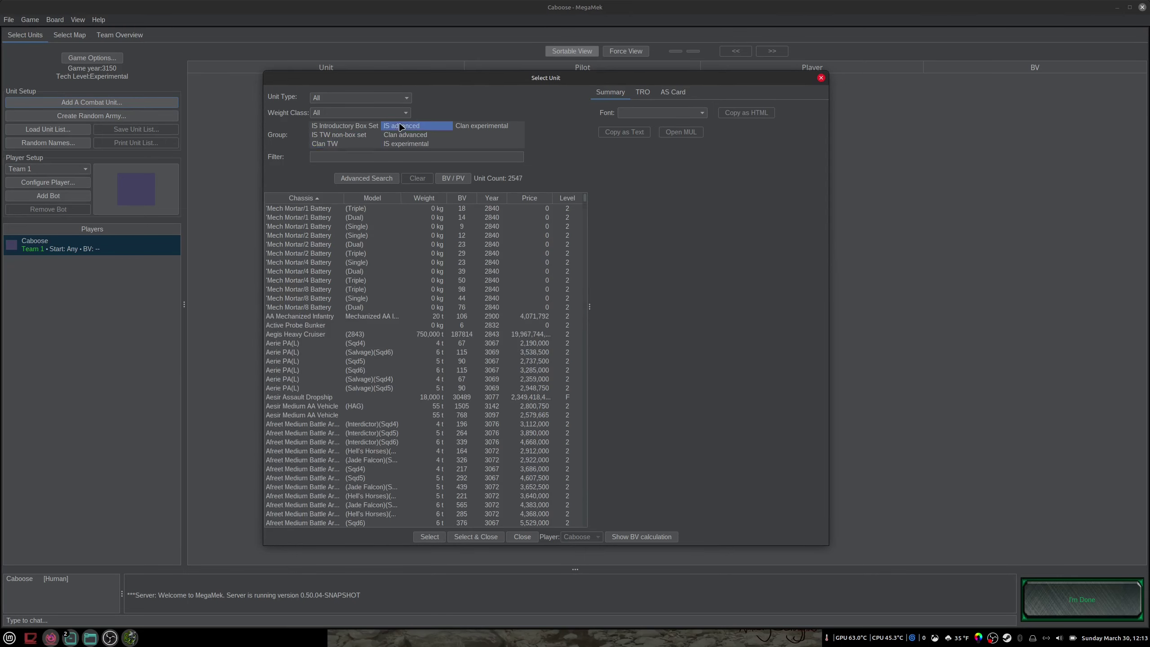
left_click(410, 135)
left_click(411, 144)
left_click(480, 128)
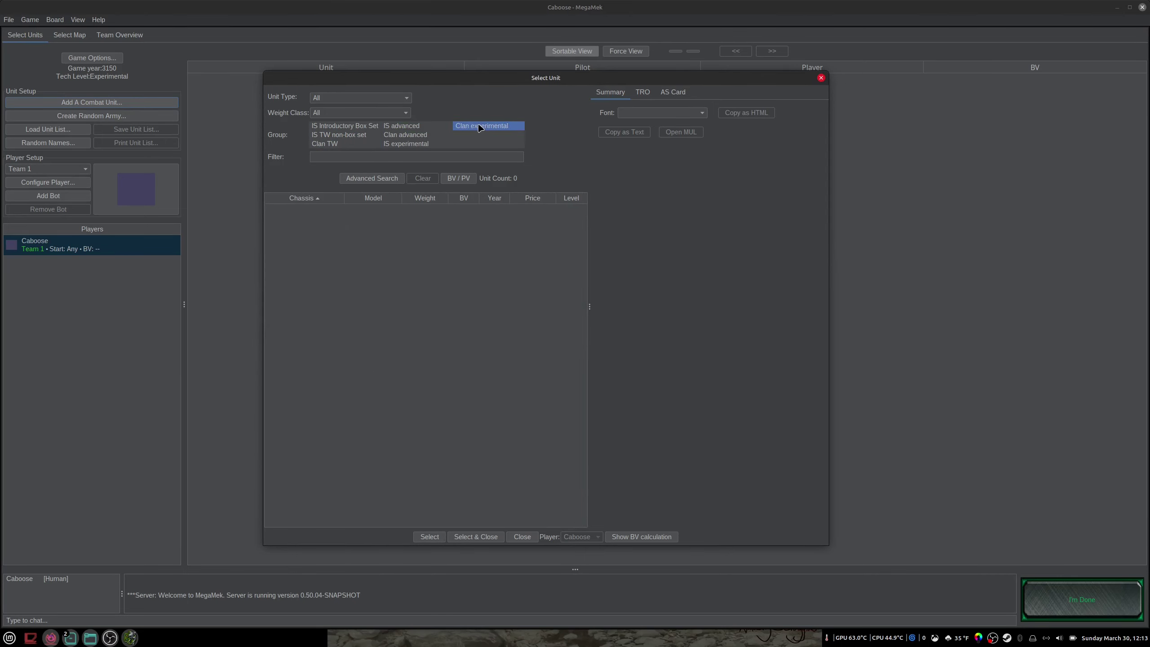
left_click(412, 127)
left_click(409, 144)
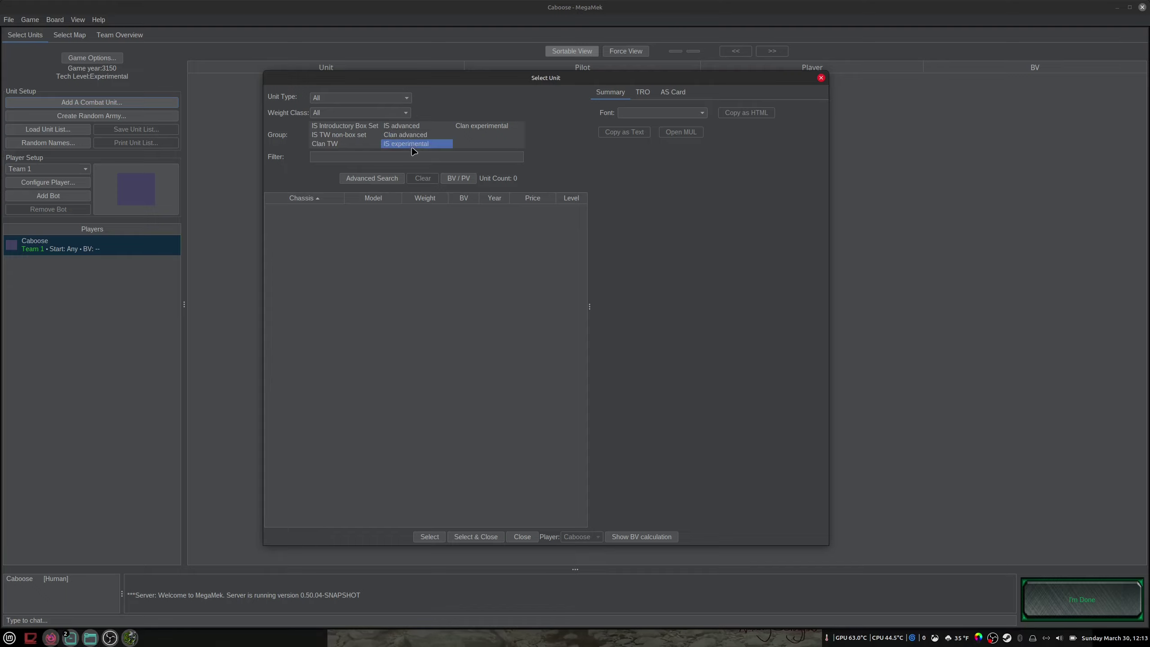
left_click(327, 145)
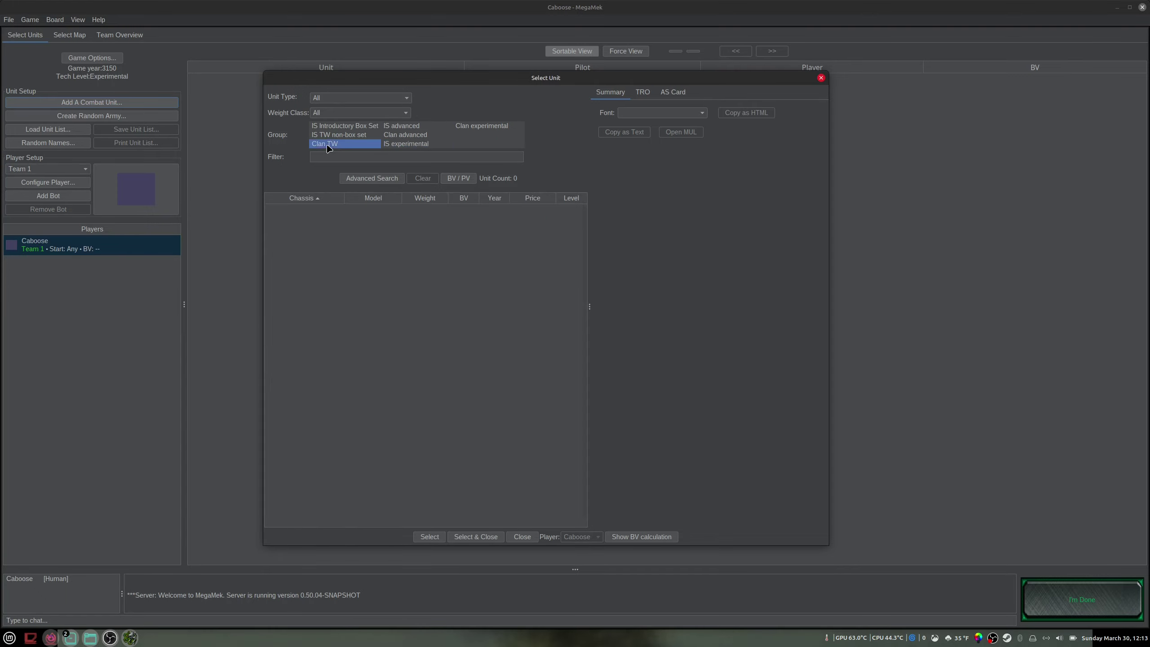
- Find the custom Catapult CPLT-CBSE in the Clan TW group, review its summary and add it to the player's force
left_click(586, 219)
left_click_drag(587, 220, 587, 242)
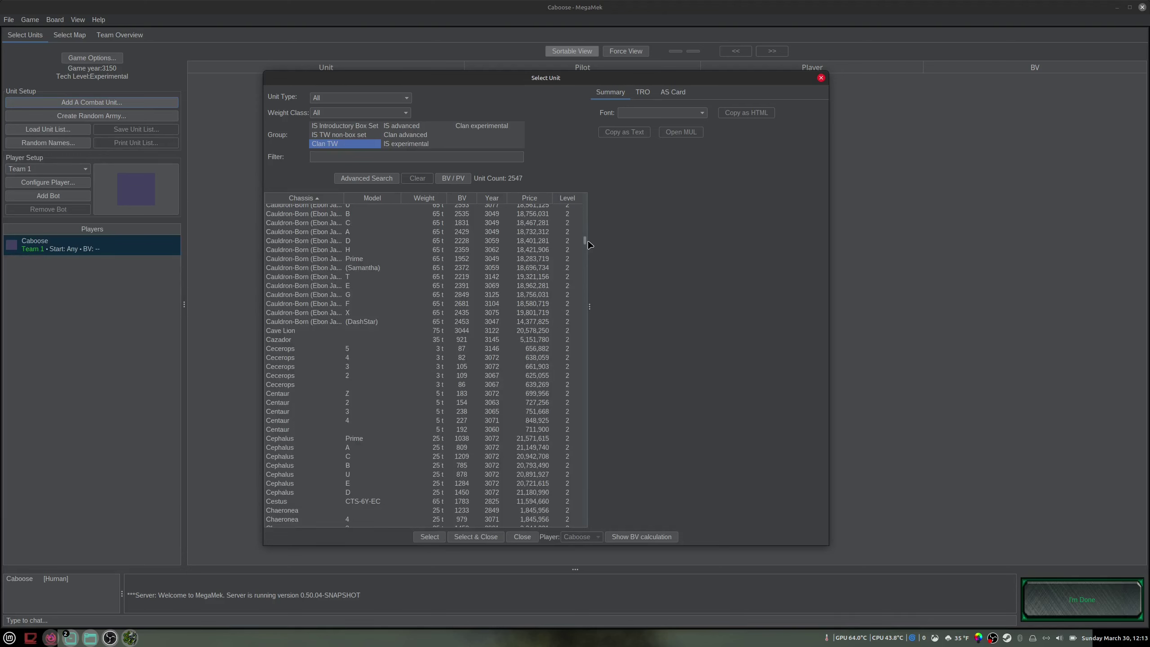
scroll(379, 392, "up", 4)
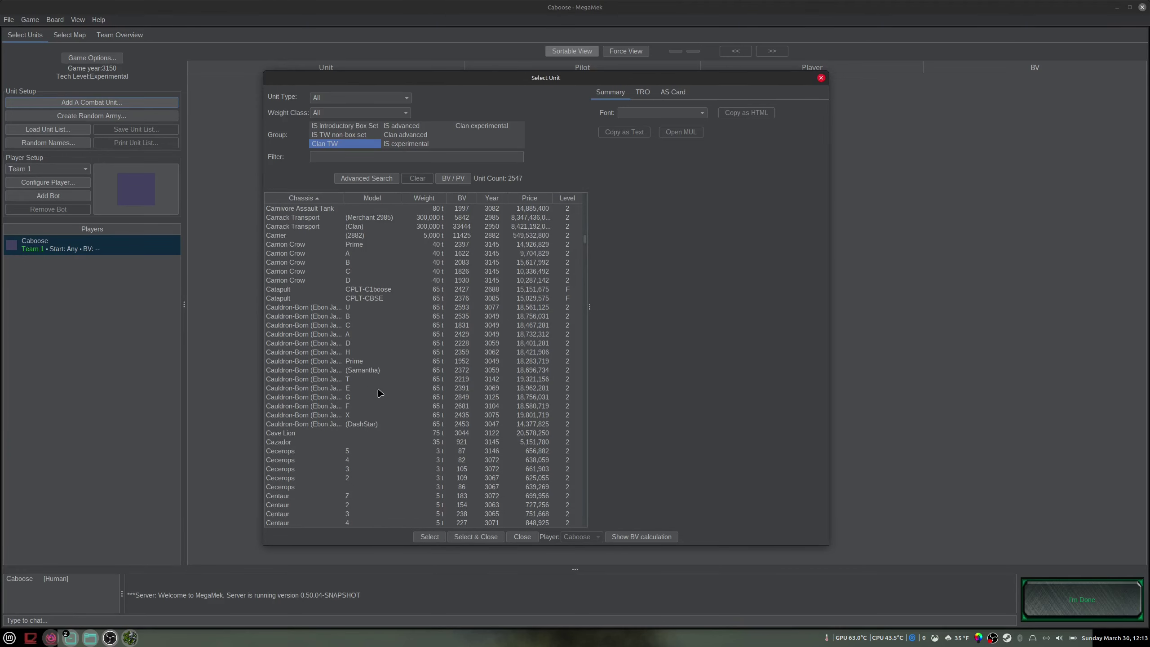
left_click(392, 298)
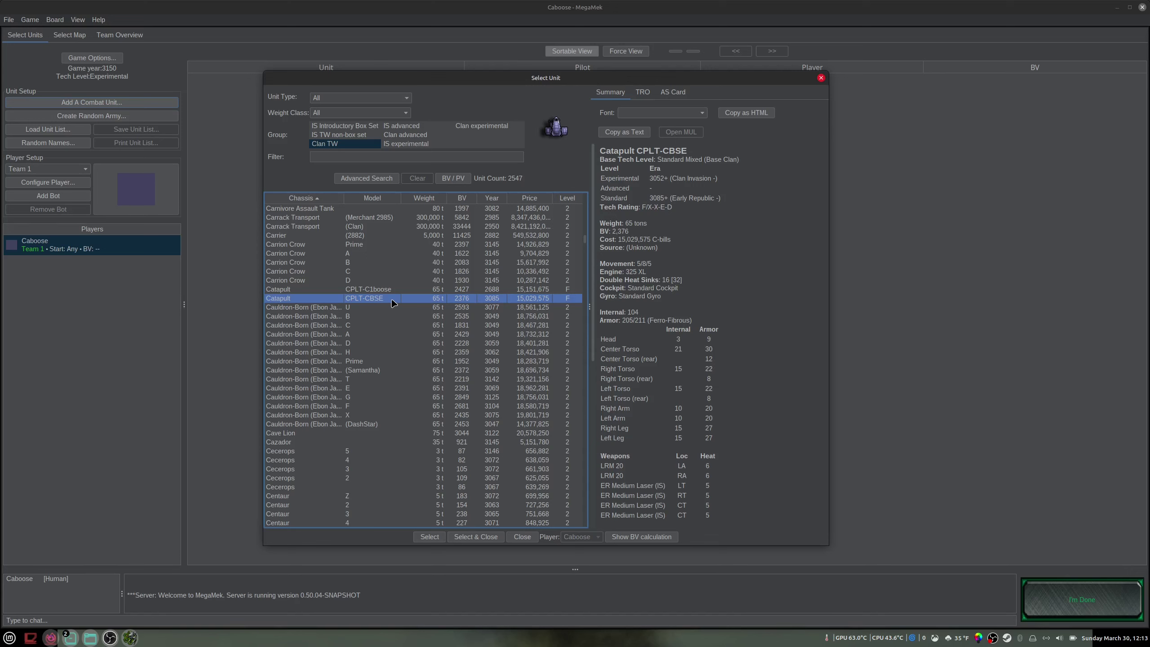
left_click(393, 289)
left_click(393, 299)
scroll(673, 407, "down", 10)
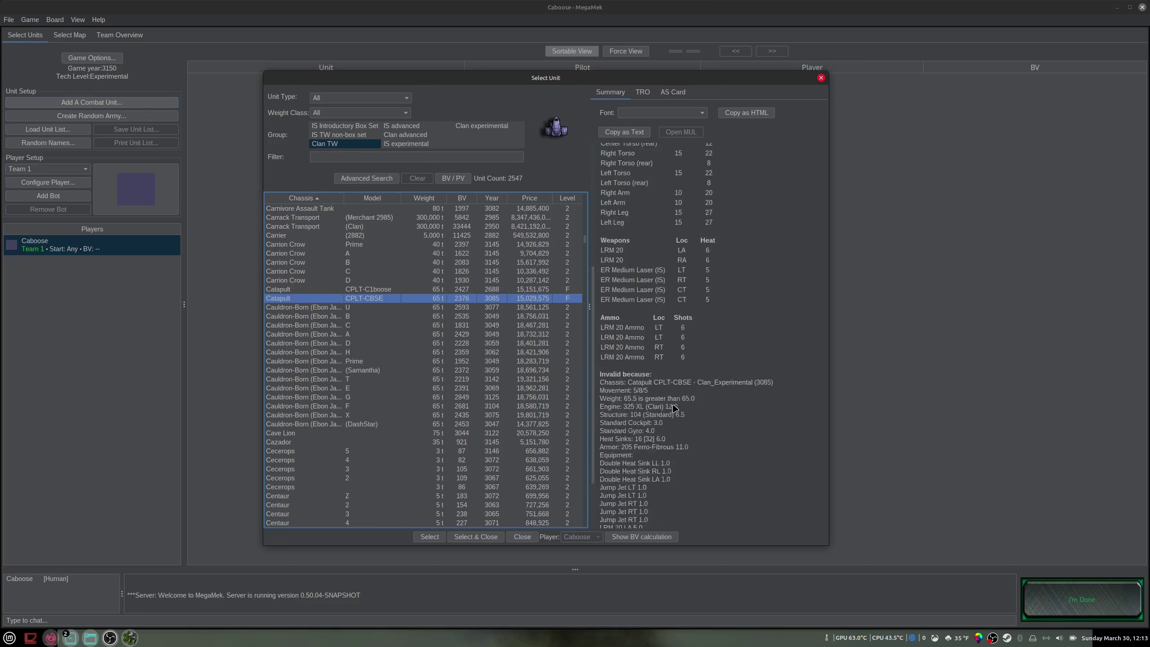
scroll(673, 407, "up", 10)
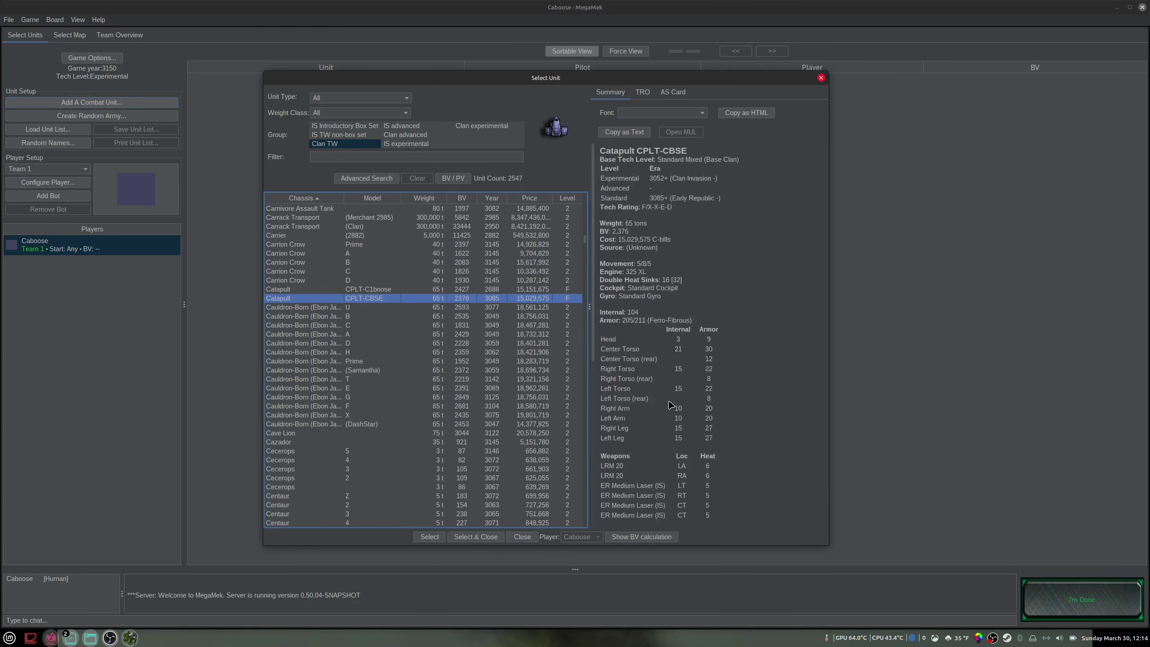
left_click(429, 537)
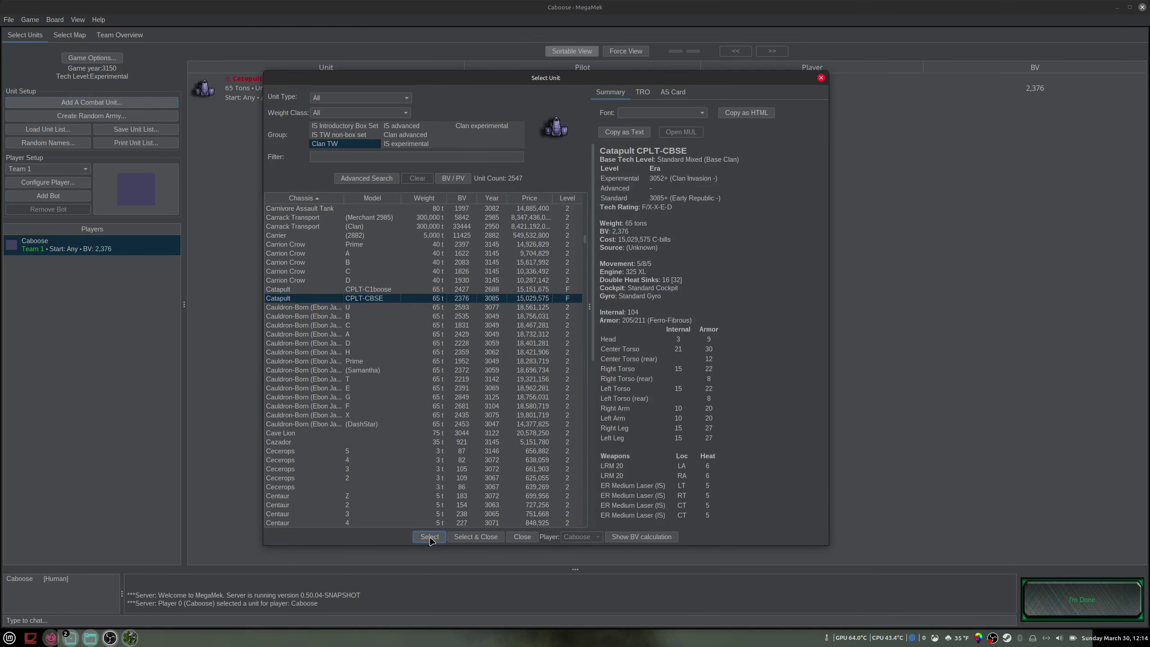
left_click(820, 78)
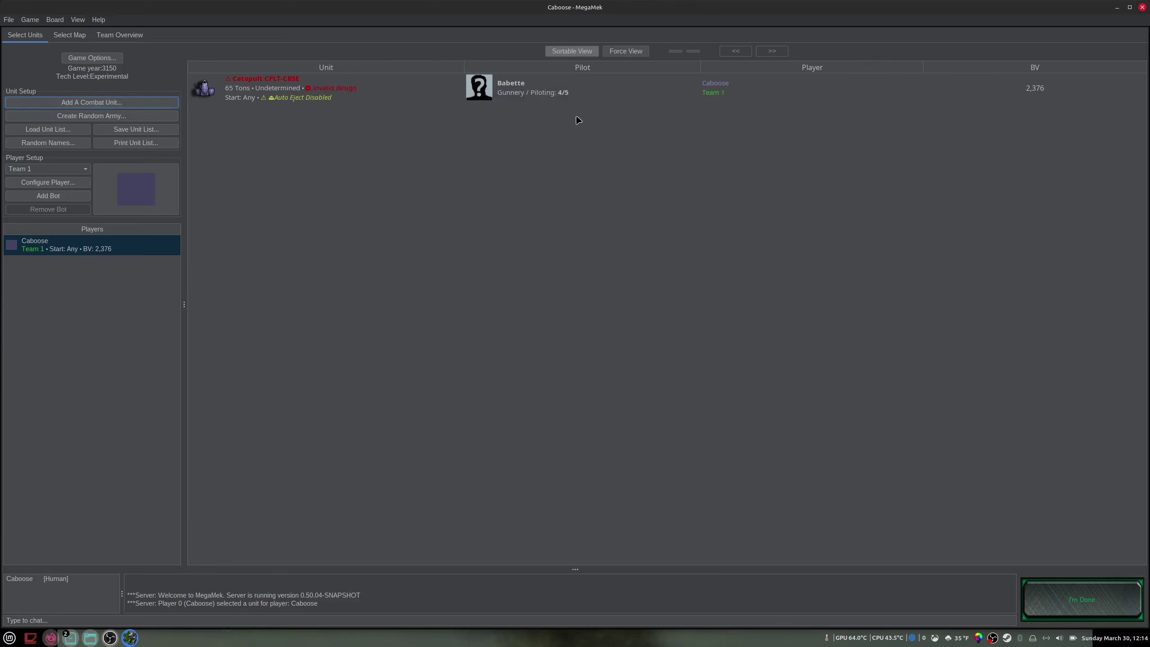
left_click(333, 91)
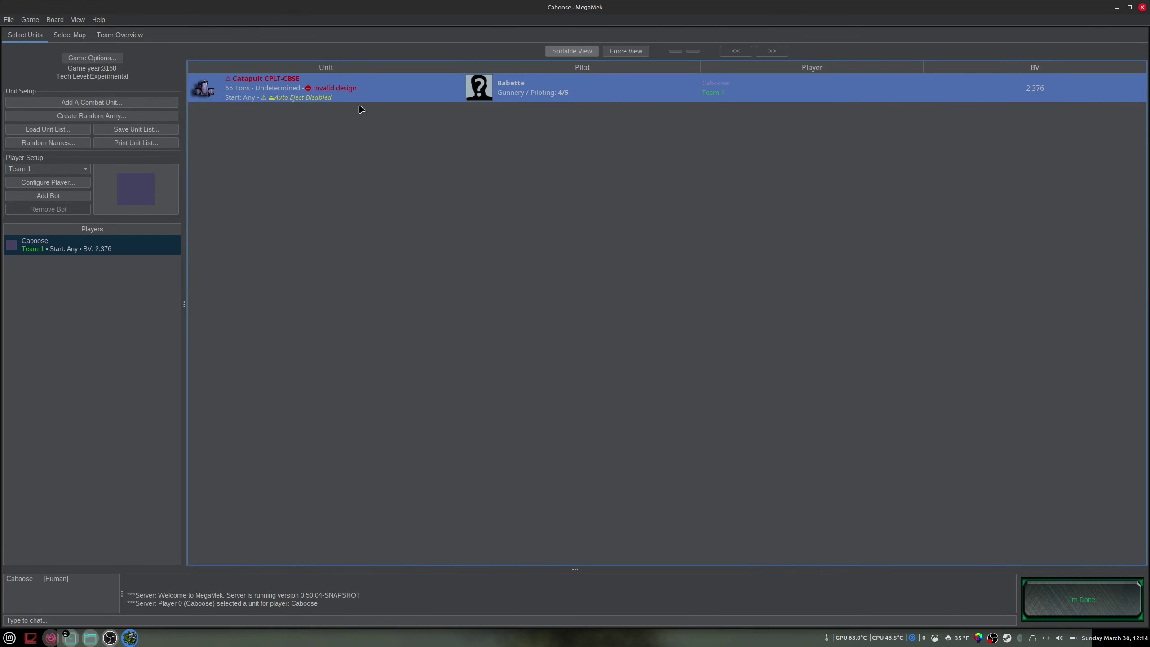
mouse_move(379, 103)
- Add the custom Marauder MAD-5S (Defaulto) from the IS TW non-box set group to the player's force and close the unit selector
left_click(116, 103)
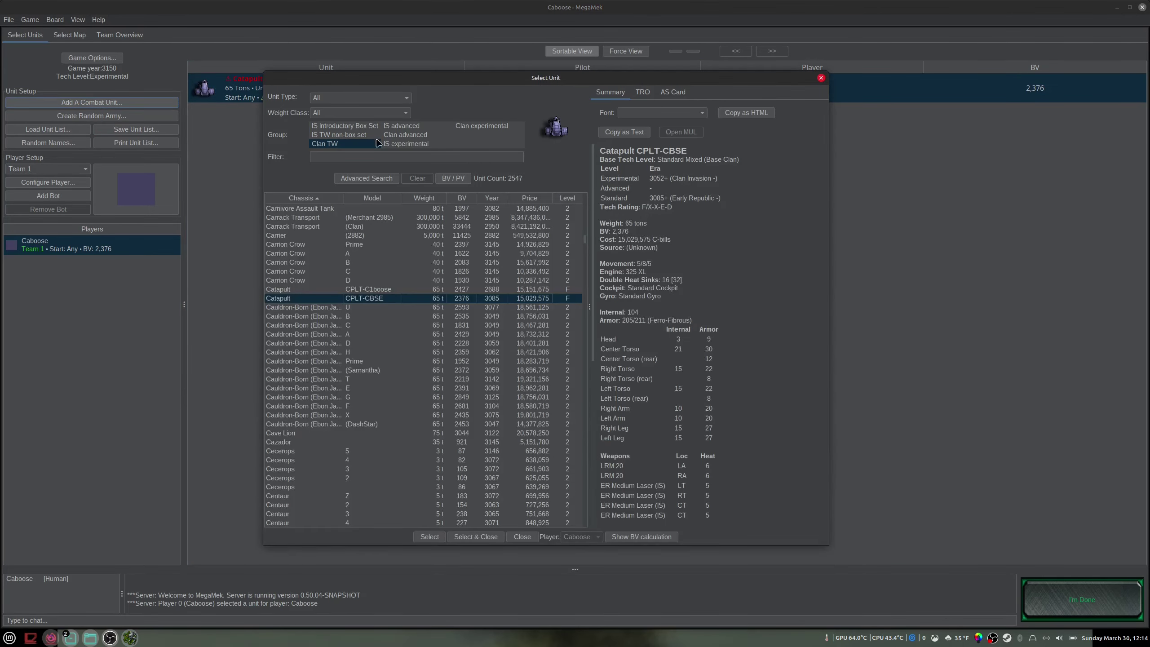
left_click(355, 136)
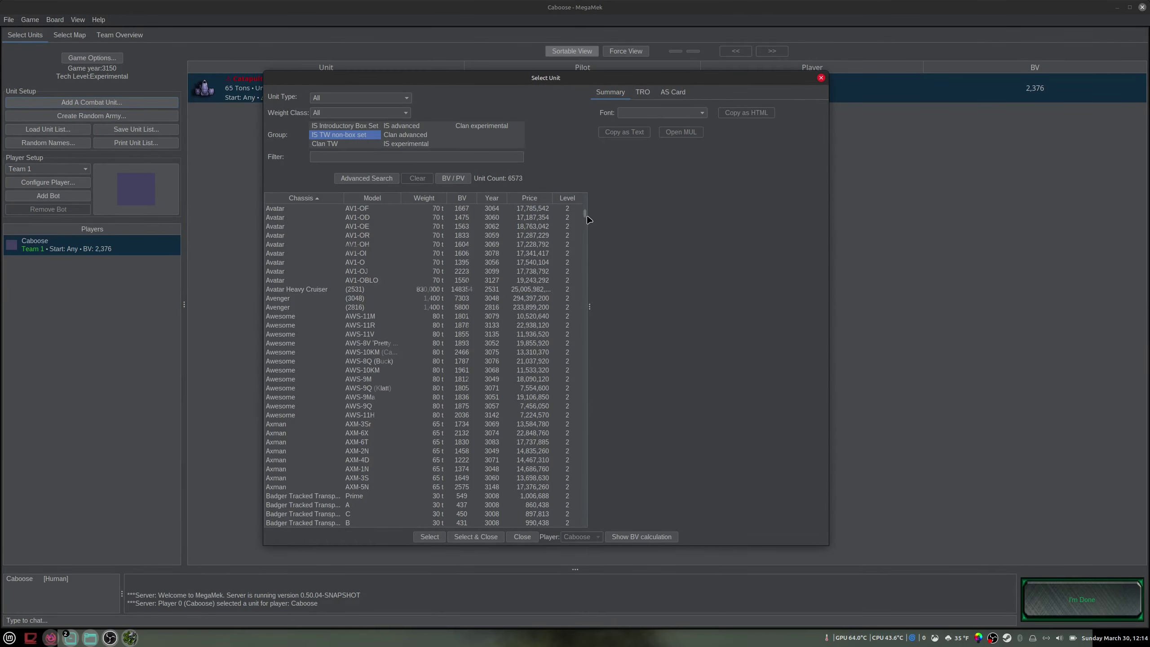
left_click_drag(585, 216, 590, 380)
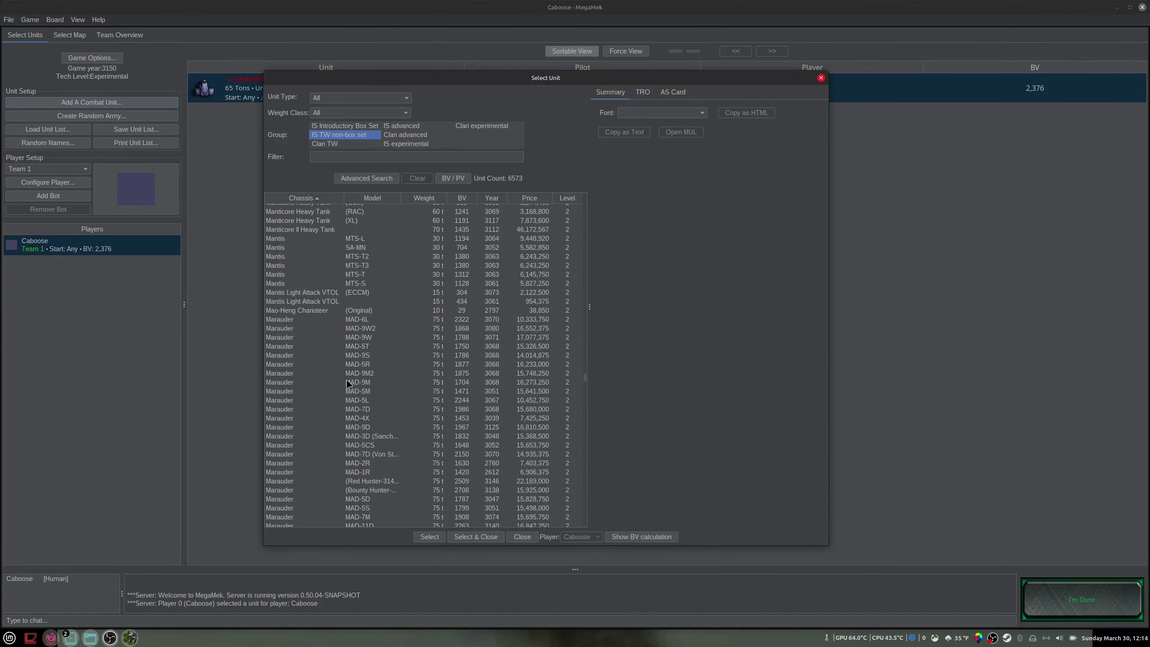
scroll(347, 383, "down", 5)
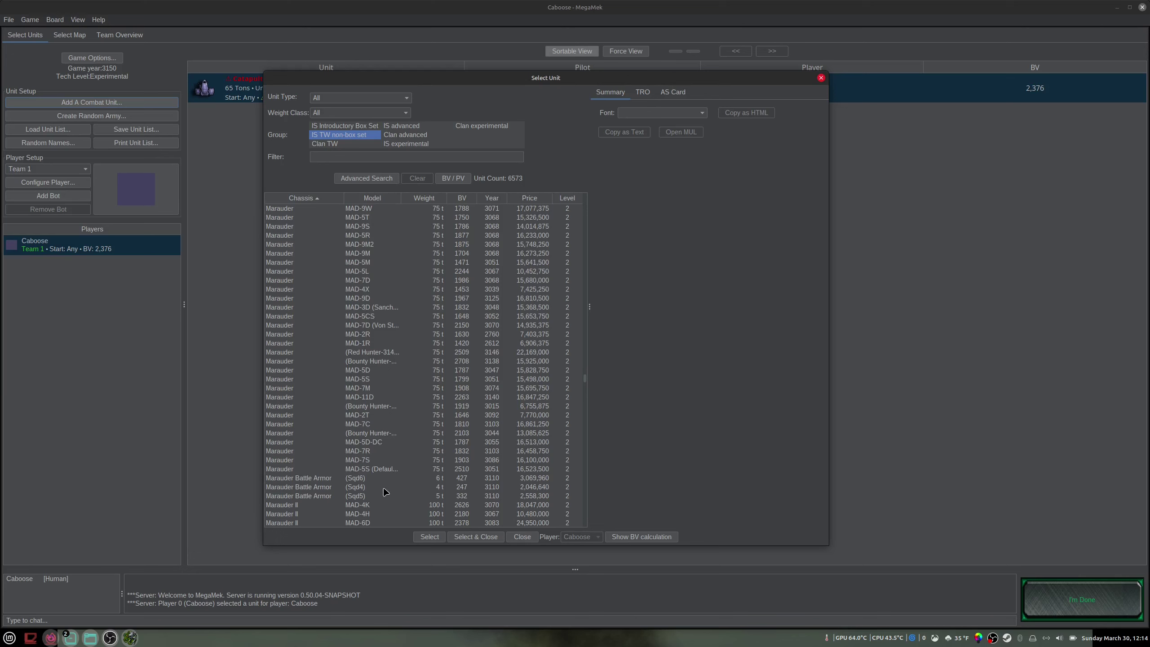
left_click(383, 471)
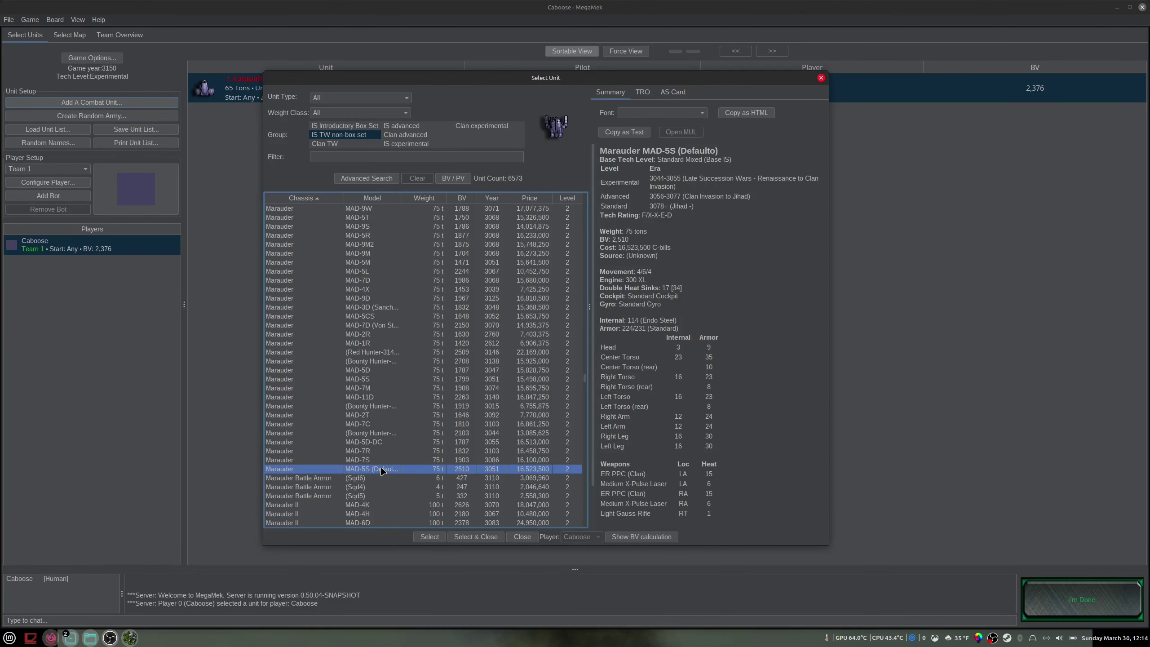
left_click(429, 536)
left_click(522, 536)
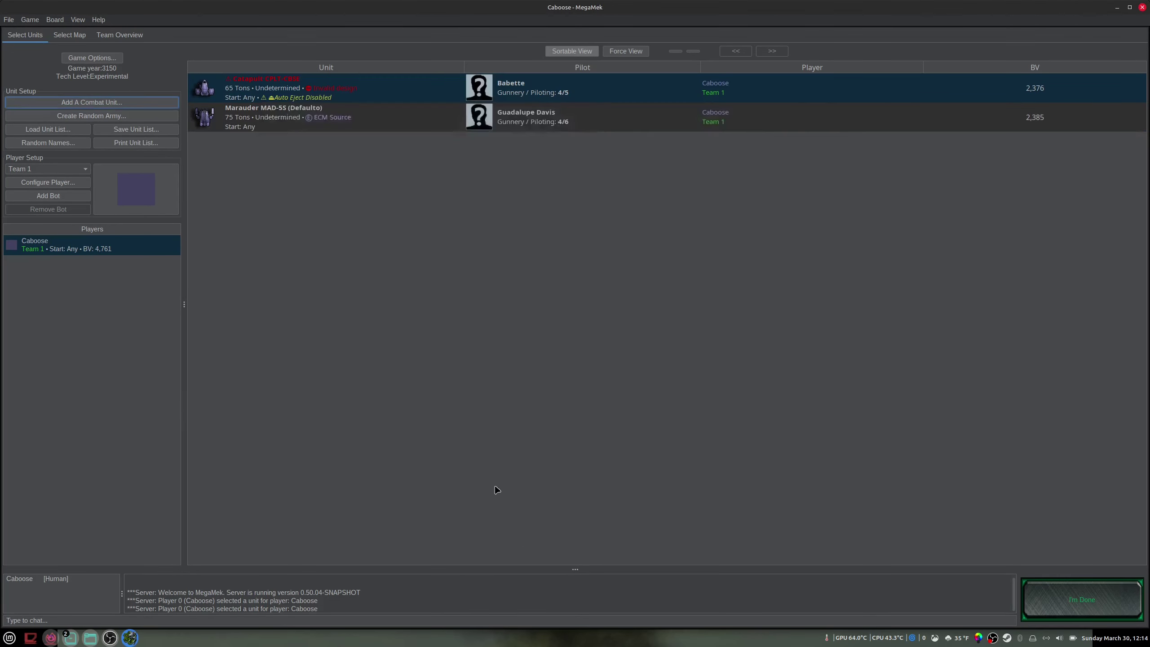
- Examine the Marauder's pilot, equipment and deployment settings without changing anything
left_click(335, 118)
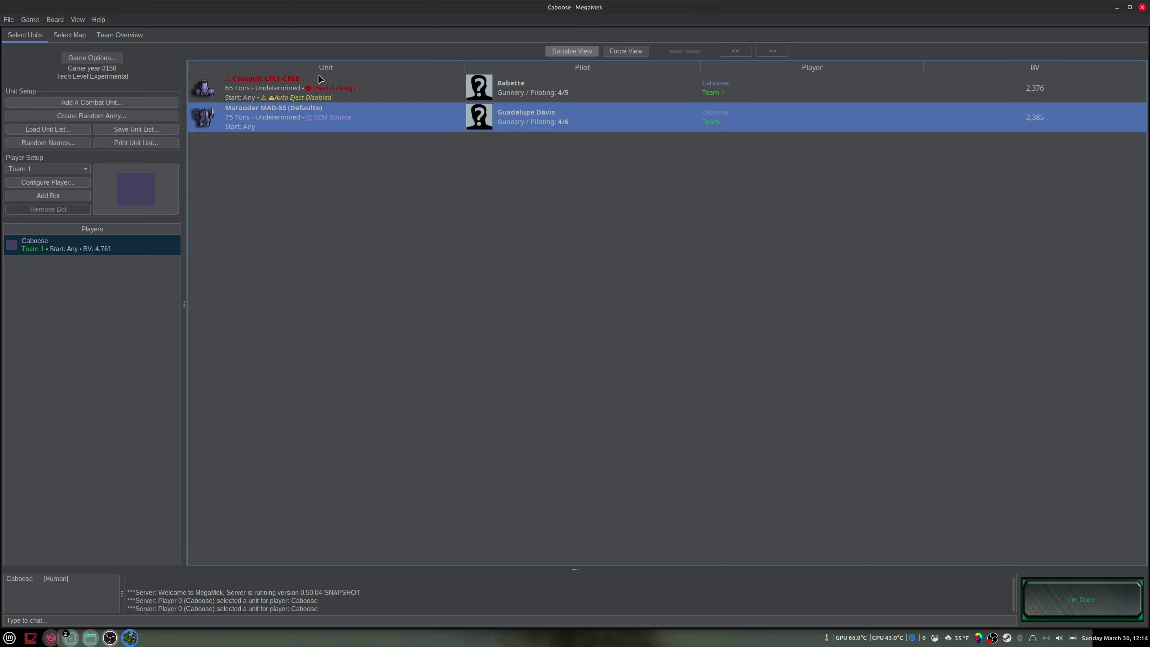
double_click(347, 128)
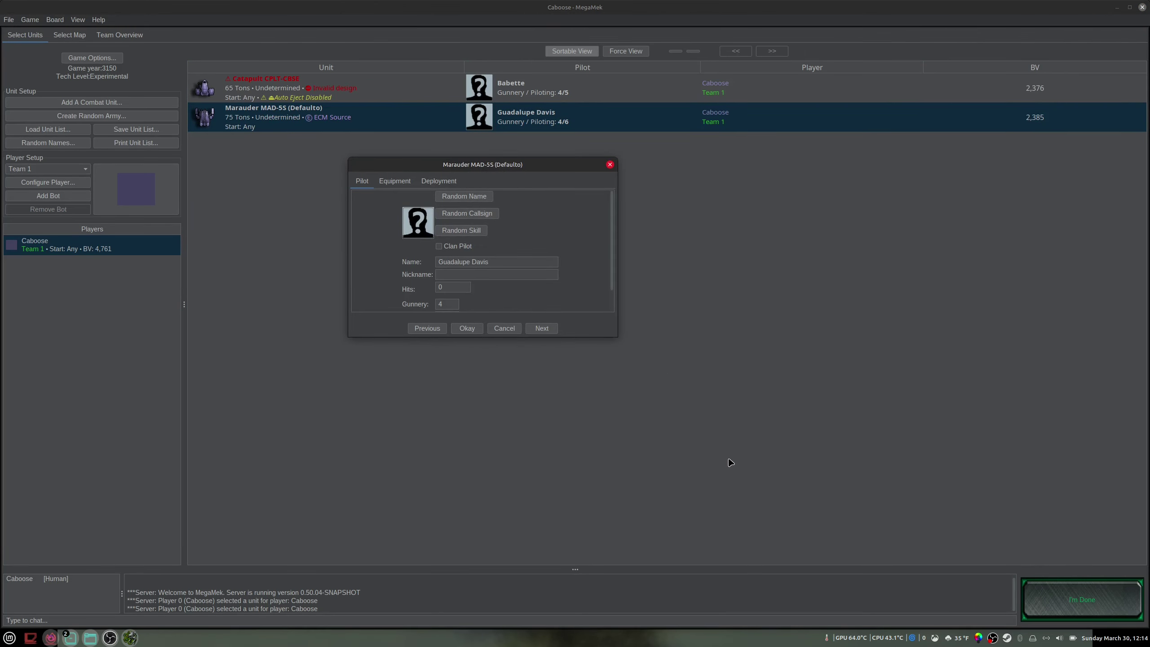
left_click(394, 181)
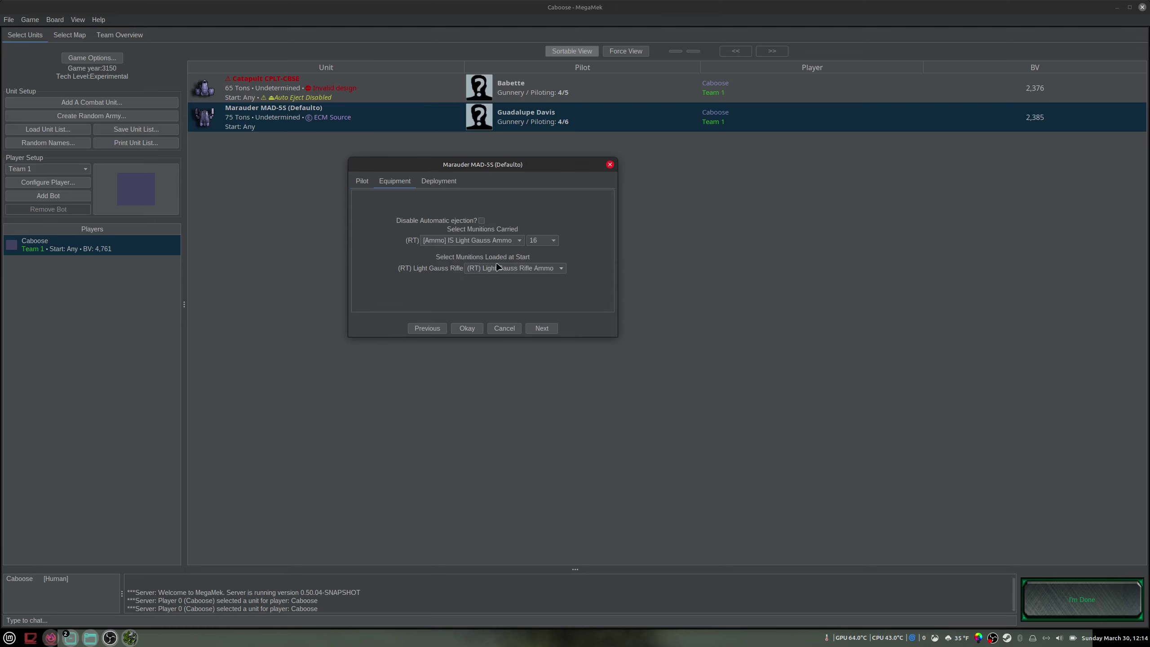
left_click(494, 243)
left_click(438, 181)
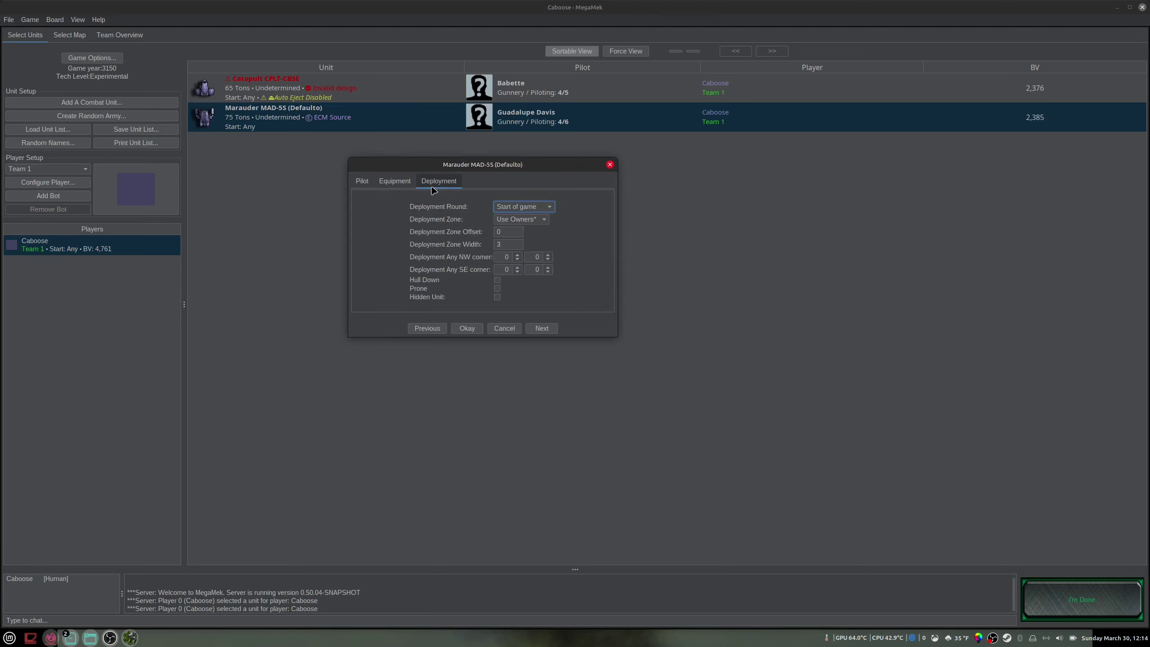
left_click(362, 181)
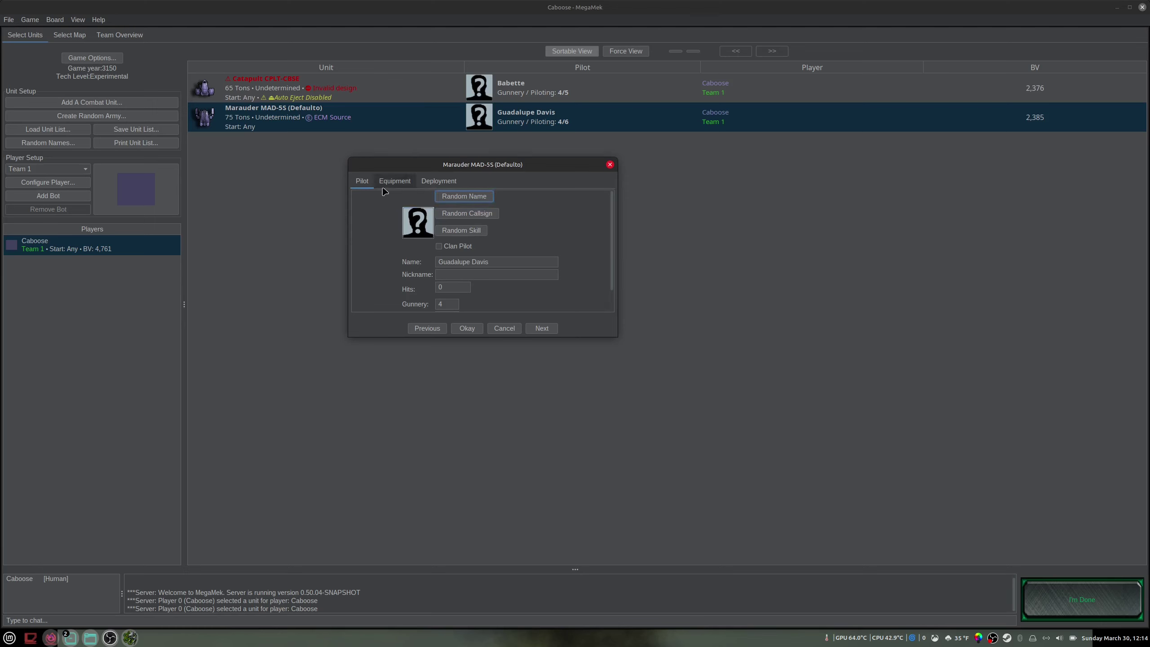
left_click(504, 328)
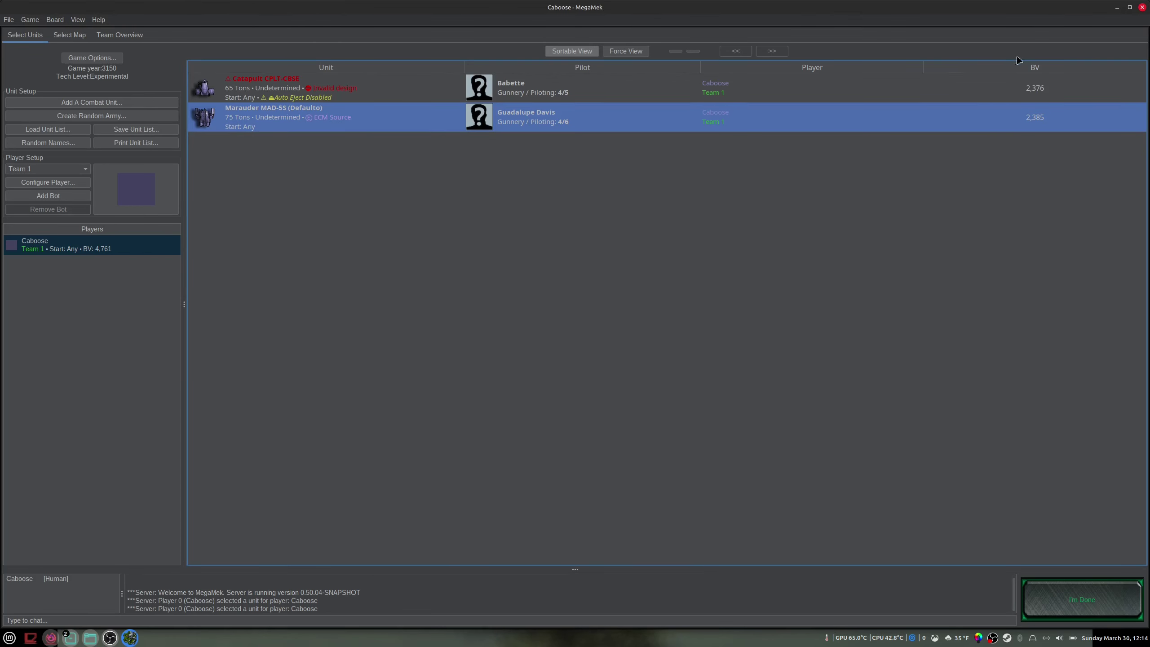
- Quit MegaMek without saving the game
left_click(1142, 7)
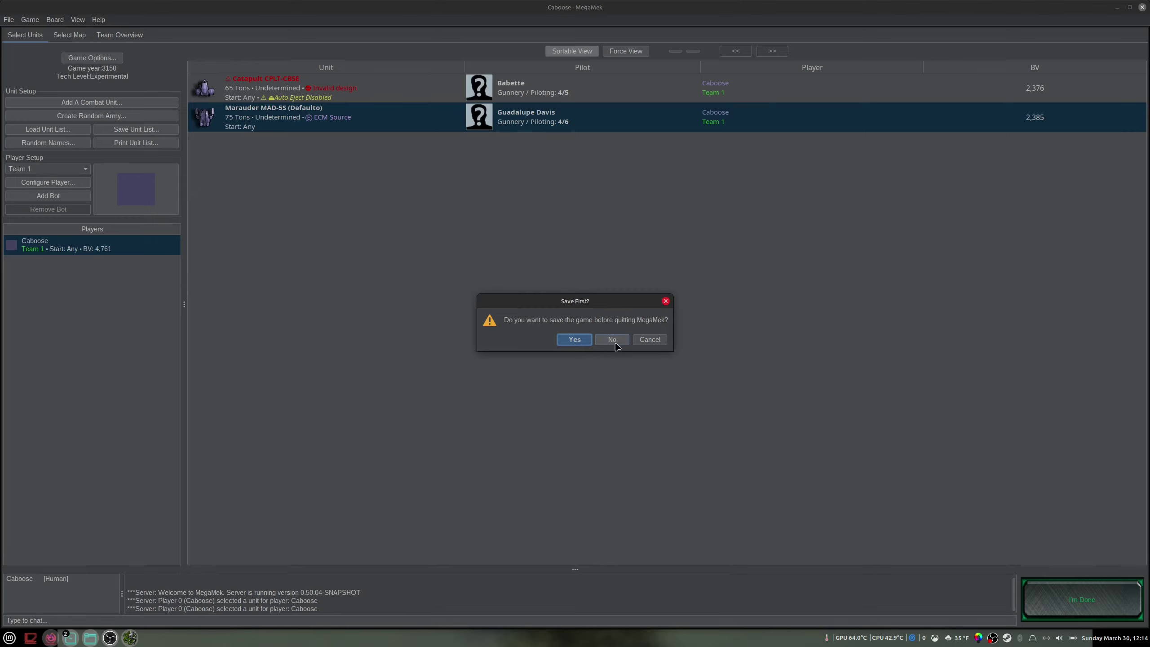
left_click(612, 339)
left_click(724, 407)
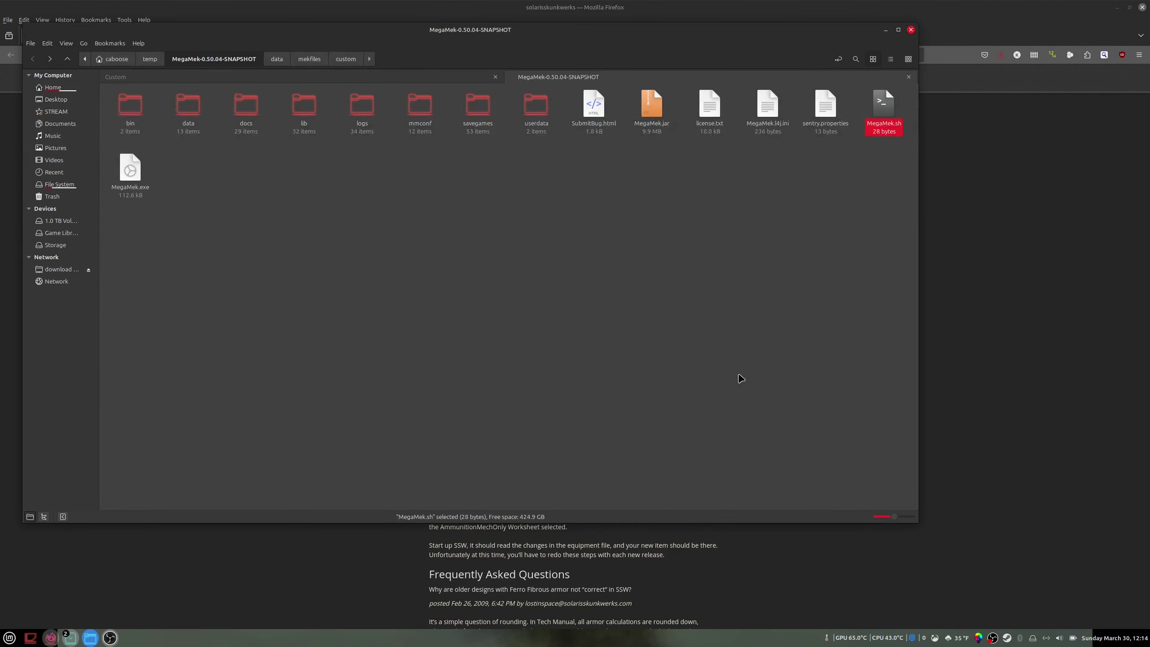
- Open the ssw.sh script from the SSW_0.7.6.1 folder in Text Editor
left_click(395, 80)
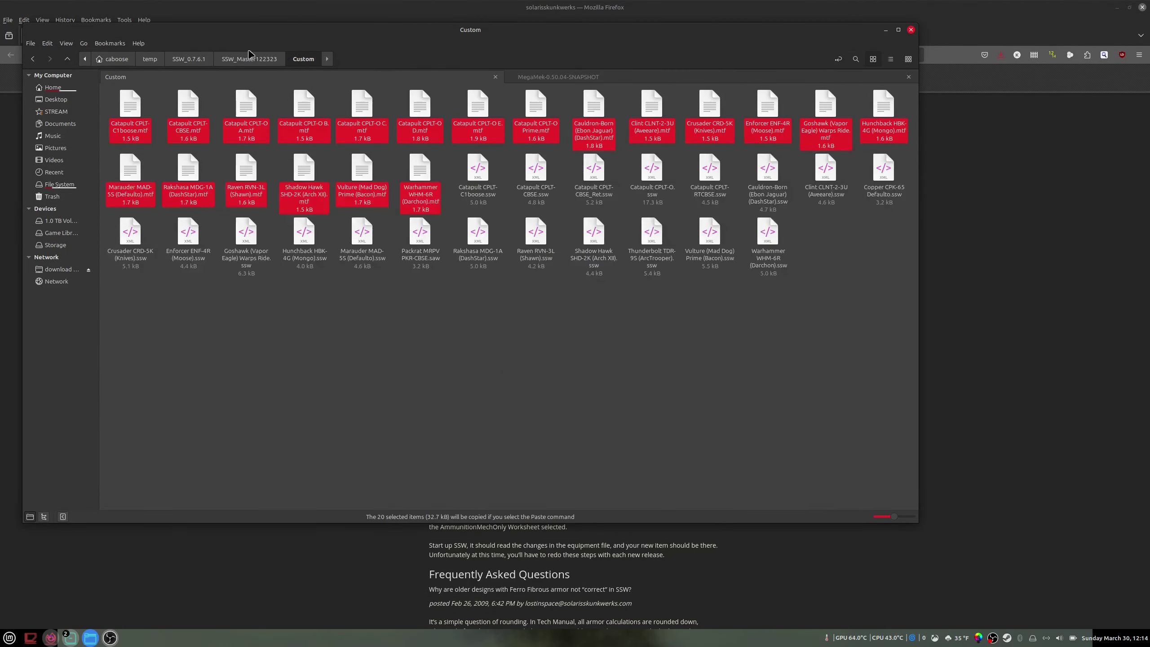
left_click(189, 59)
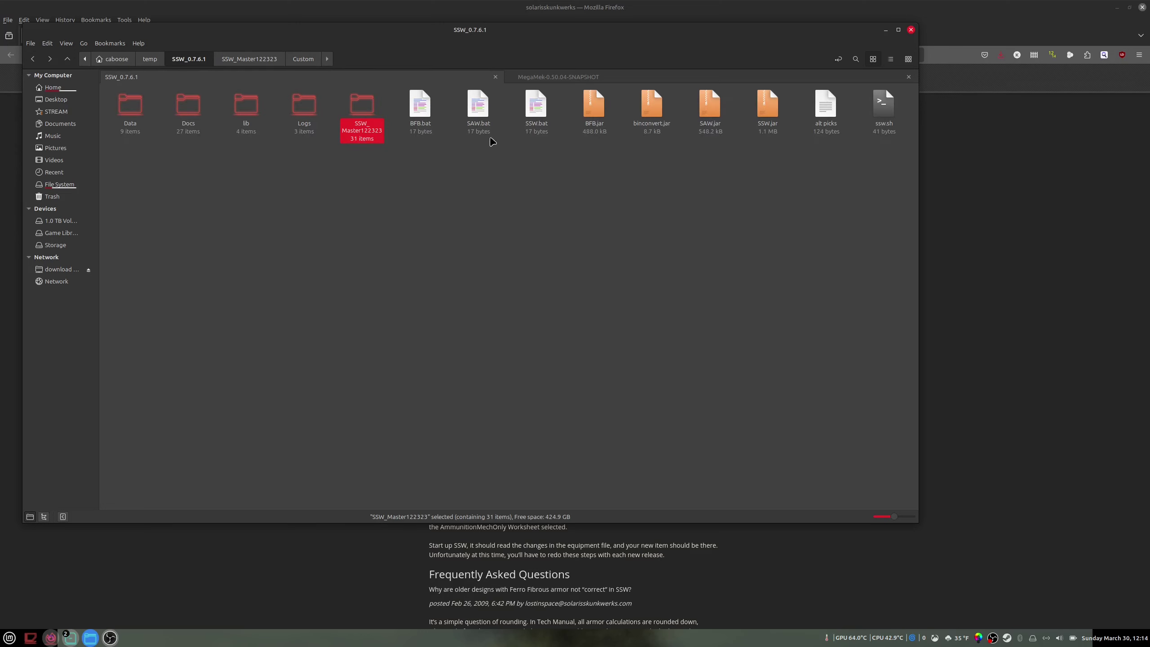
left_click(898, 132)
right_click(886, 129)
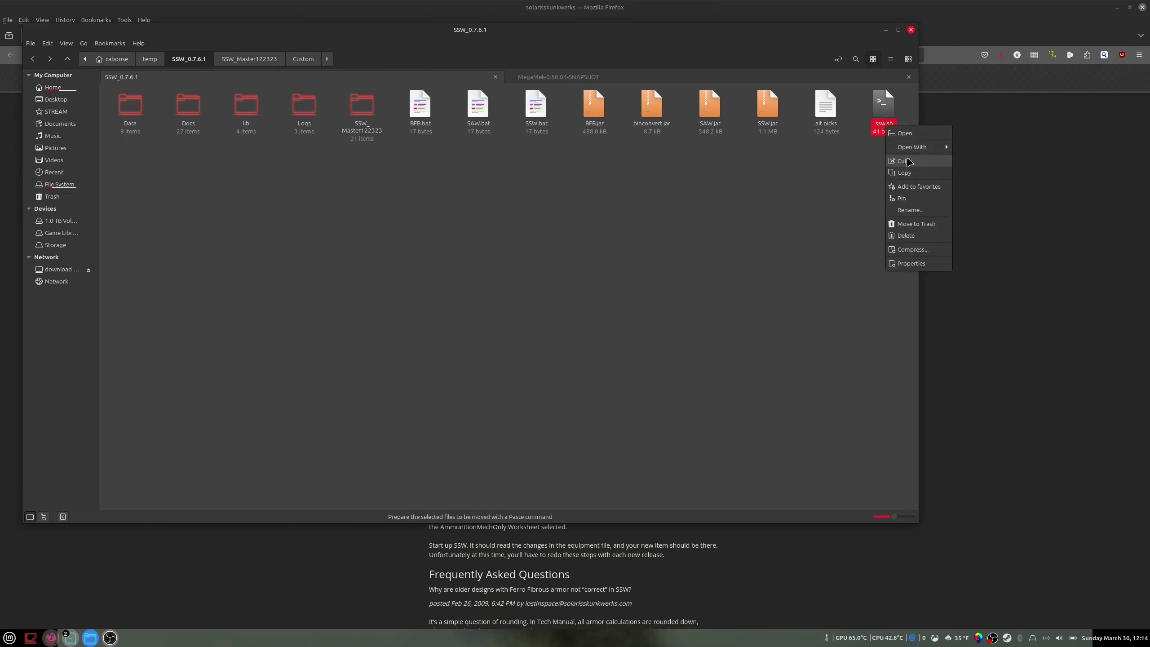
mouse_move(928, 147)
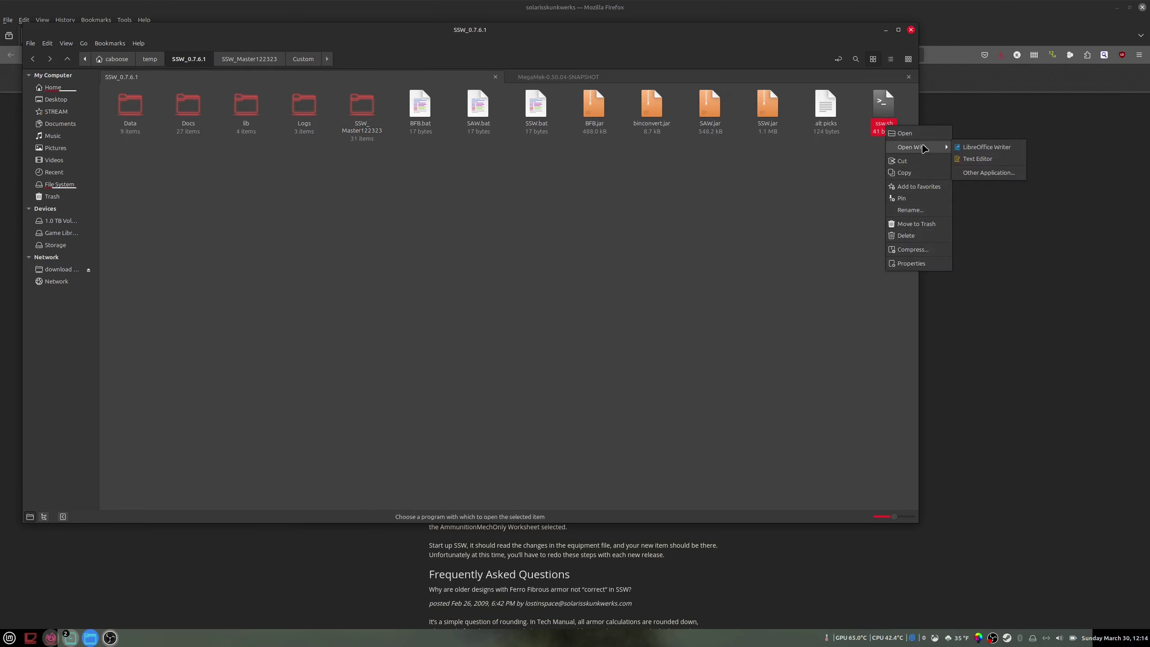
left_click(982, 160)
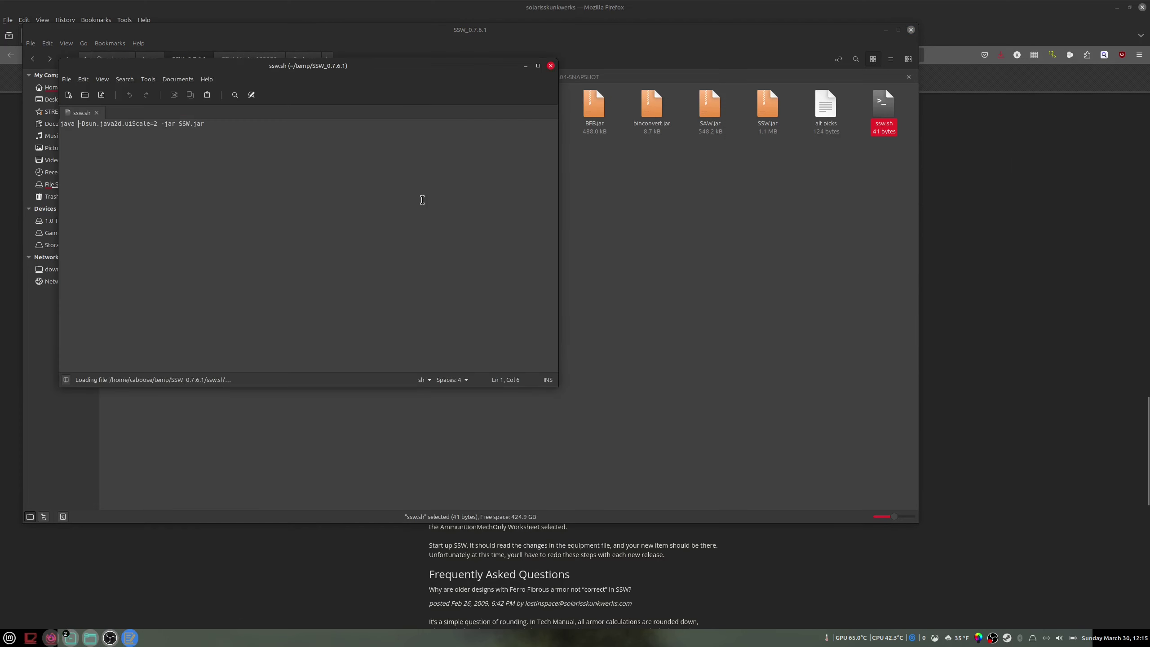
- Remove the -Dsun.java2d.uiScale=2 option so the script reads "java -jar SSW.jar", then save and close it
left_click(157, 123)
key("BackSpace")
key("BackSpace")
key("BackSpace")
key("BackSpace")
key("BackSpace")
key("BackSpace")
key("BackSpace")
key("BackSpace")
key("BackSpace")
key("BackSpace")
key("BackSpace")
key("BackSpace")
key("BackSpace")
key("BackSpace")
key("BackSpace")
key("BackSpace")
key("BackSpace")
key("BackSpace")
key("BackSpace")
key("BackSpace")
key("BackSpace")
key("BackSpace")
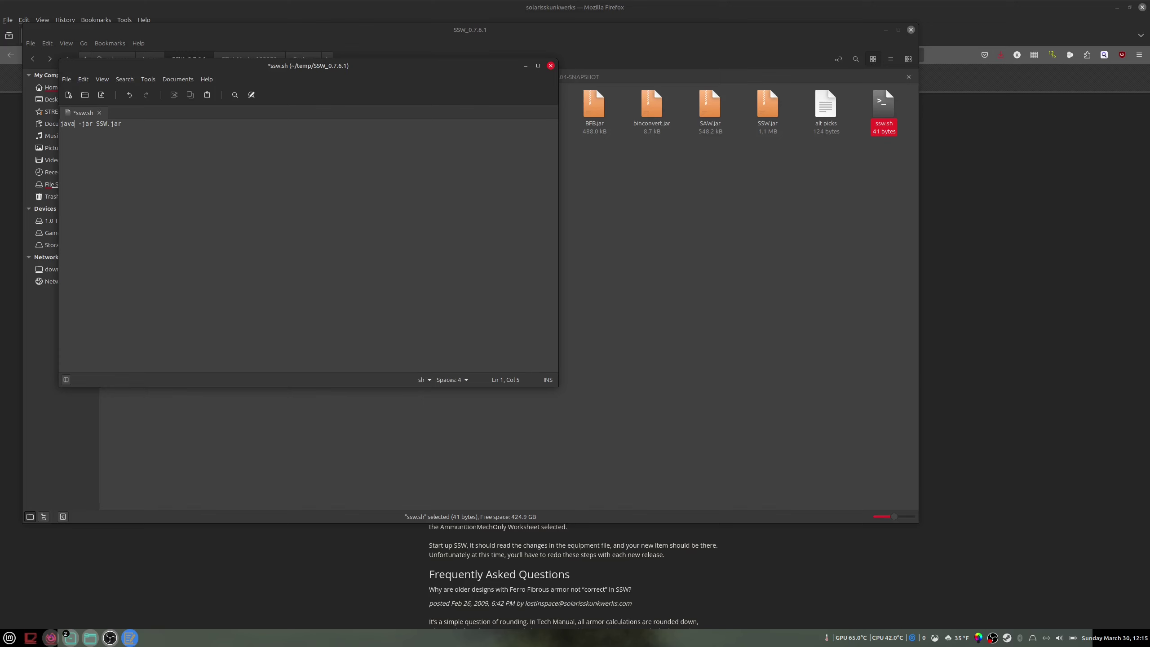
left_click(101, 94)
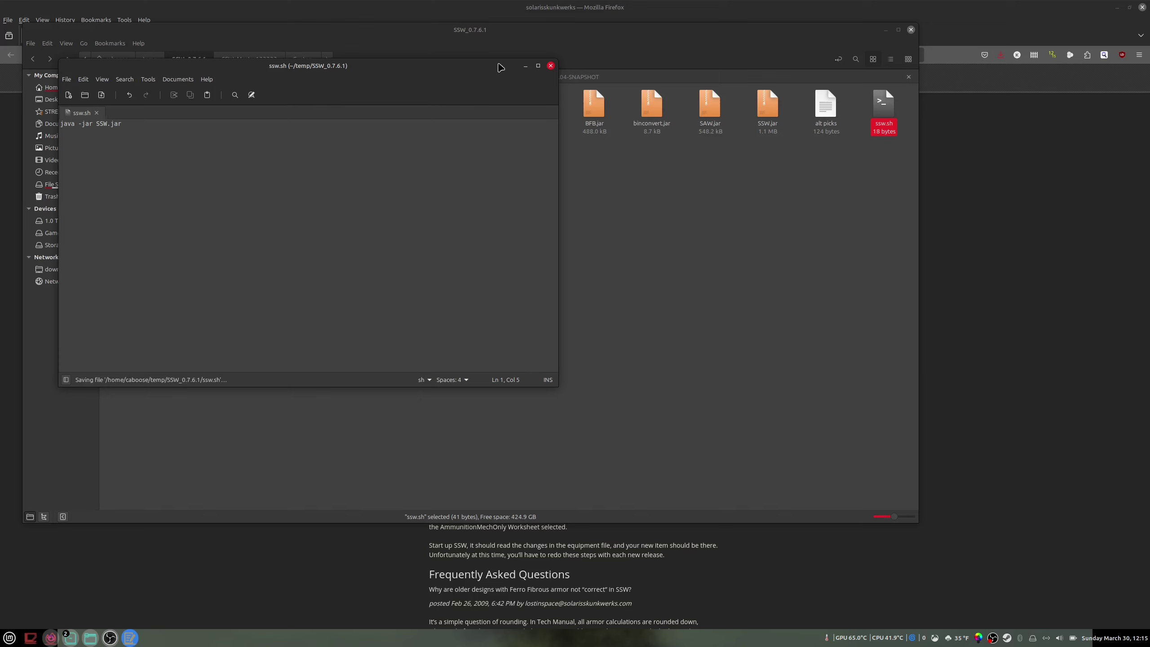
left_click(550, 66)
- Check the permissions of ssw.sh, including whether it may be executed as a program
right_click(884, 108)
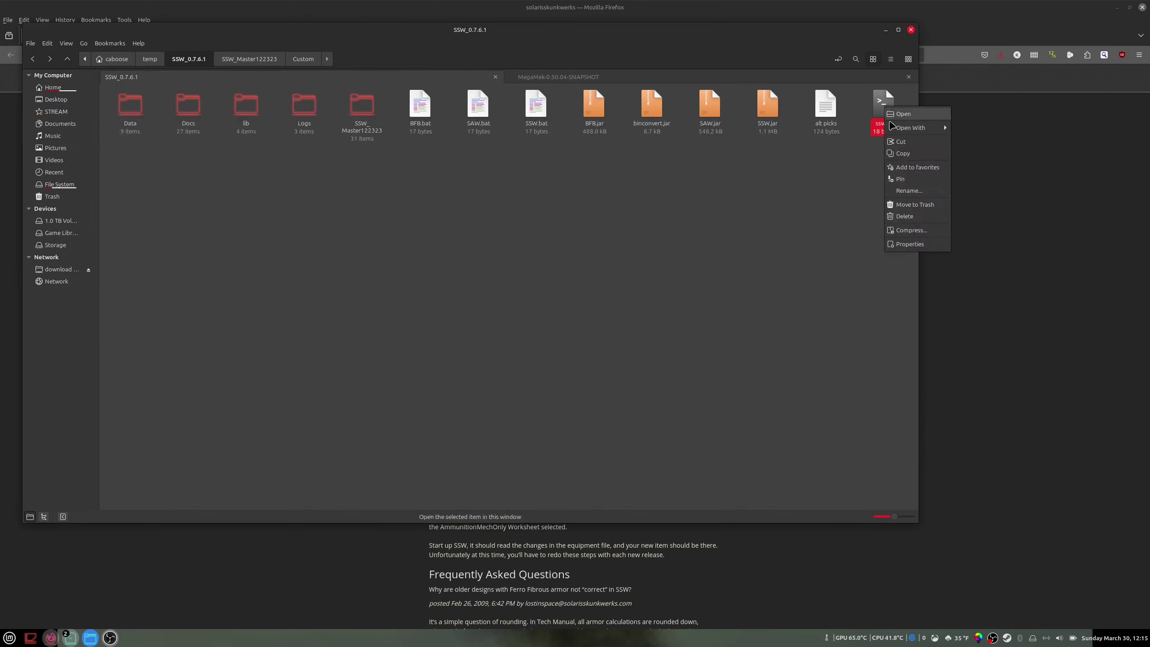
left_click(908, 245)
left_click(547, 212)
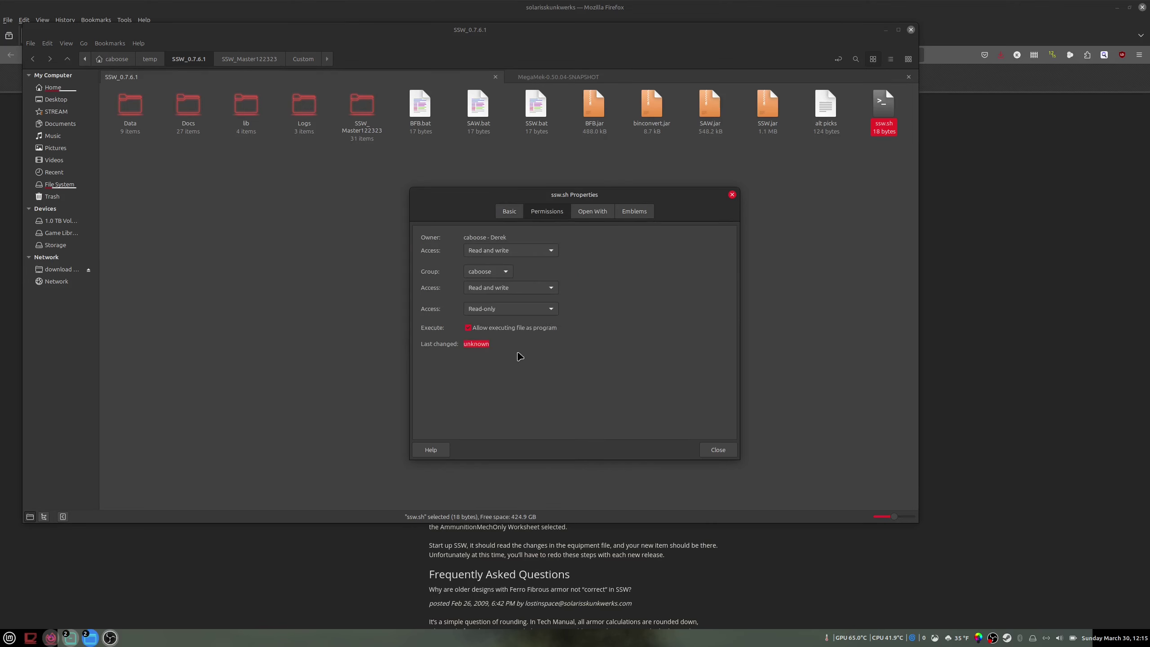
left_click(714, 451)
- Run ssw.sh to start Solaris Skunk Werks and open its mech selection list
double_click(884, 106)
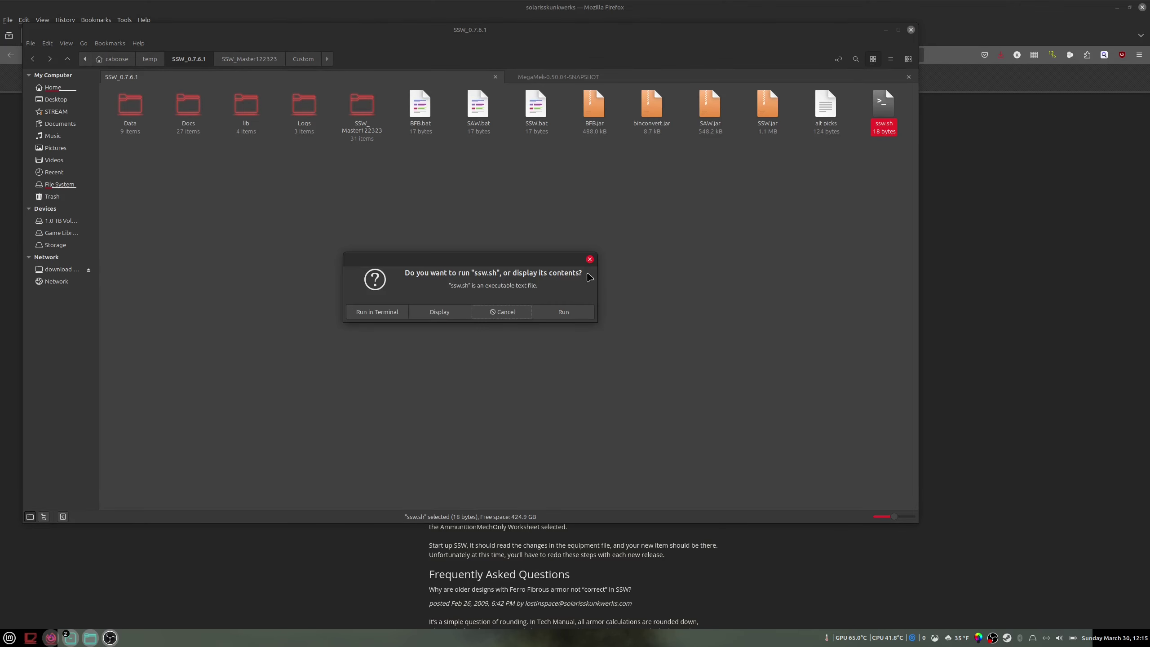
left_click(573, 314)
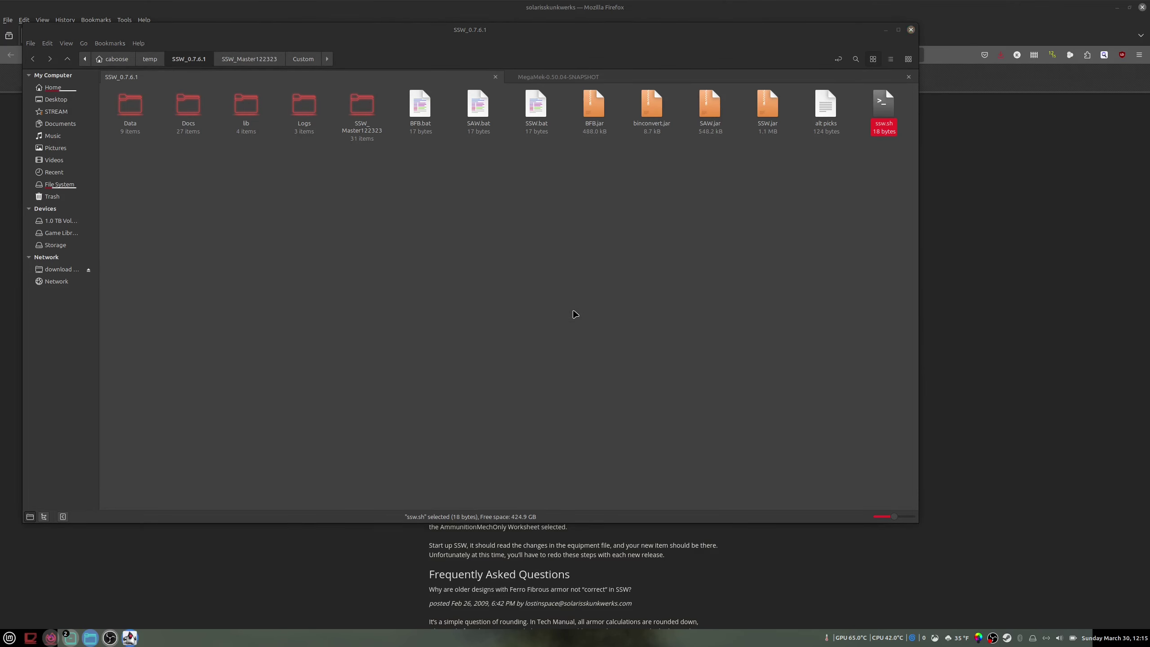
left_click_drag(537, 106, 535, 104)
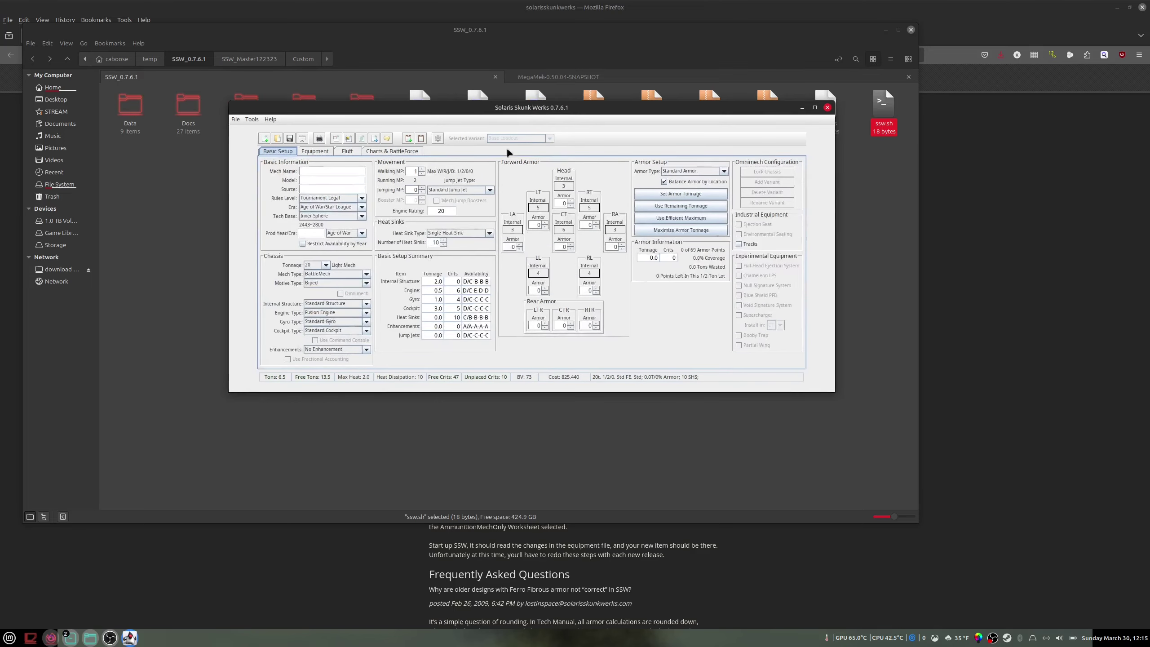
left_click(279, 141)
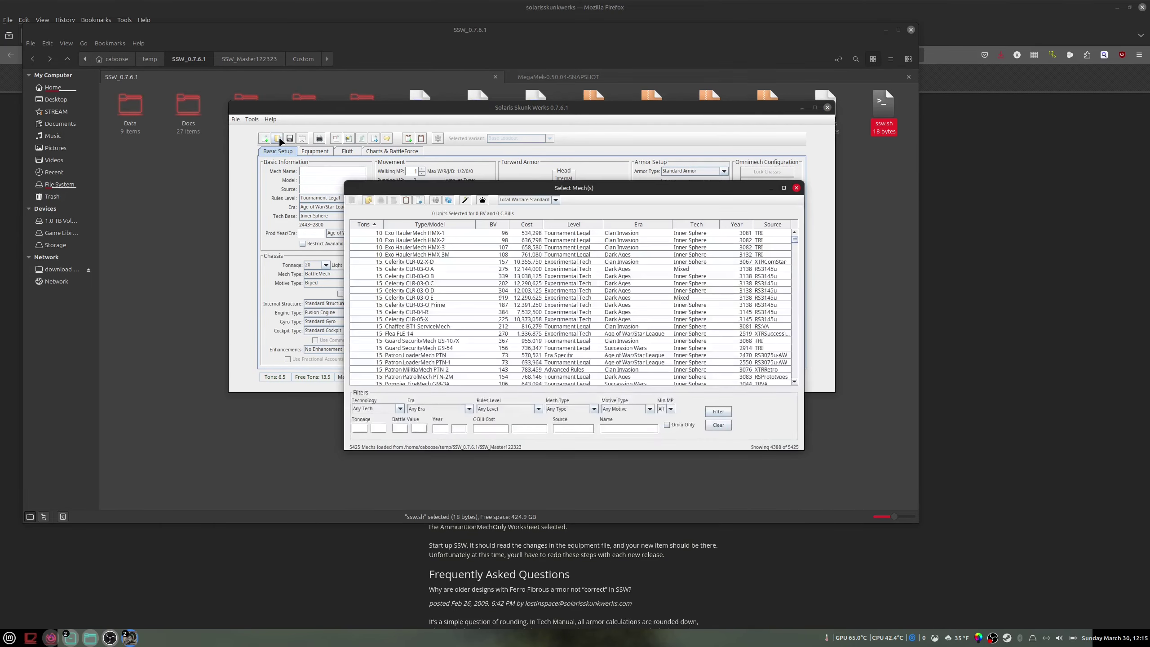
- Load the Crusader CRD-5K (Knives) from the mech selection list
left_click_drag(795, 244, 802, 319)
scroll(439, 339, "down", 18)
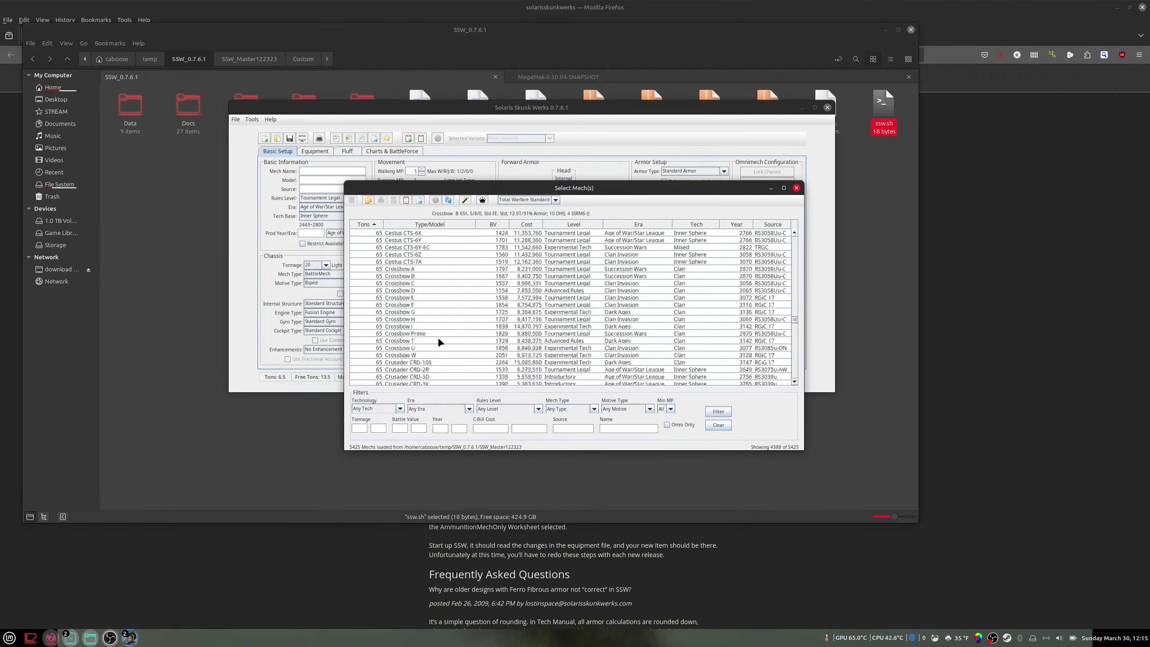
scroll(437, 336, "down", 5)
double_click(438, 295)
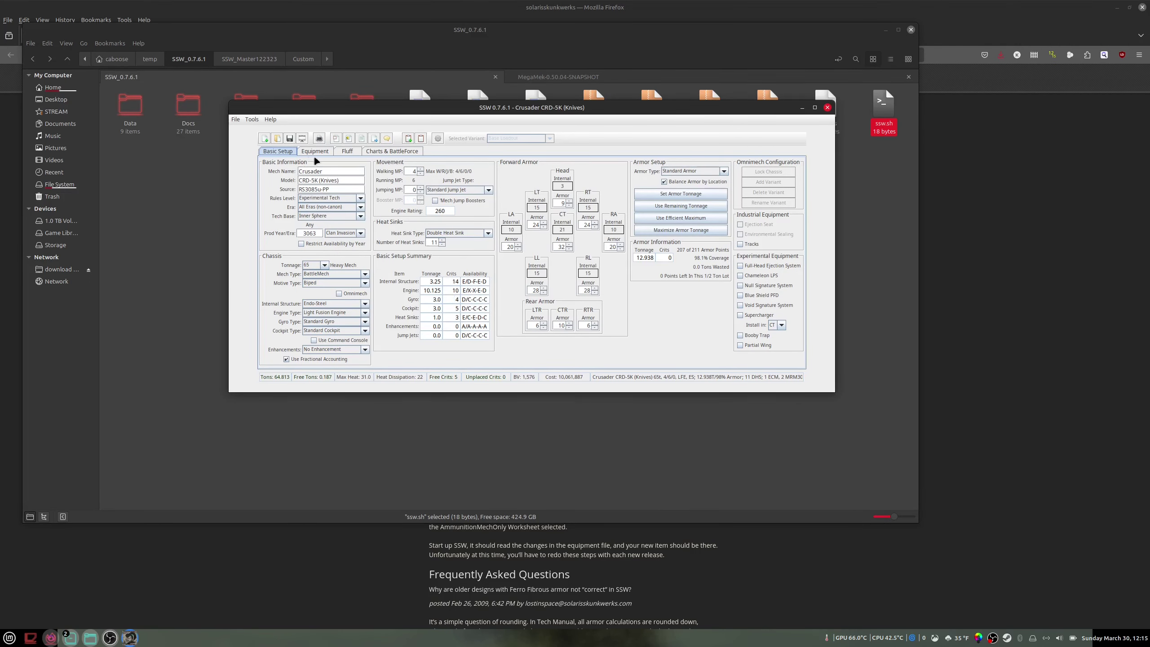
- Export the loaded mech to MegaMek format as "Crusader CRD-5K (Knives).mtf" in the Custom folder, overwriting the existing file
left_click(235, 120)
mouse_move(260, 187)
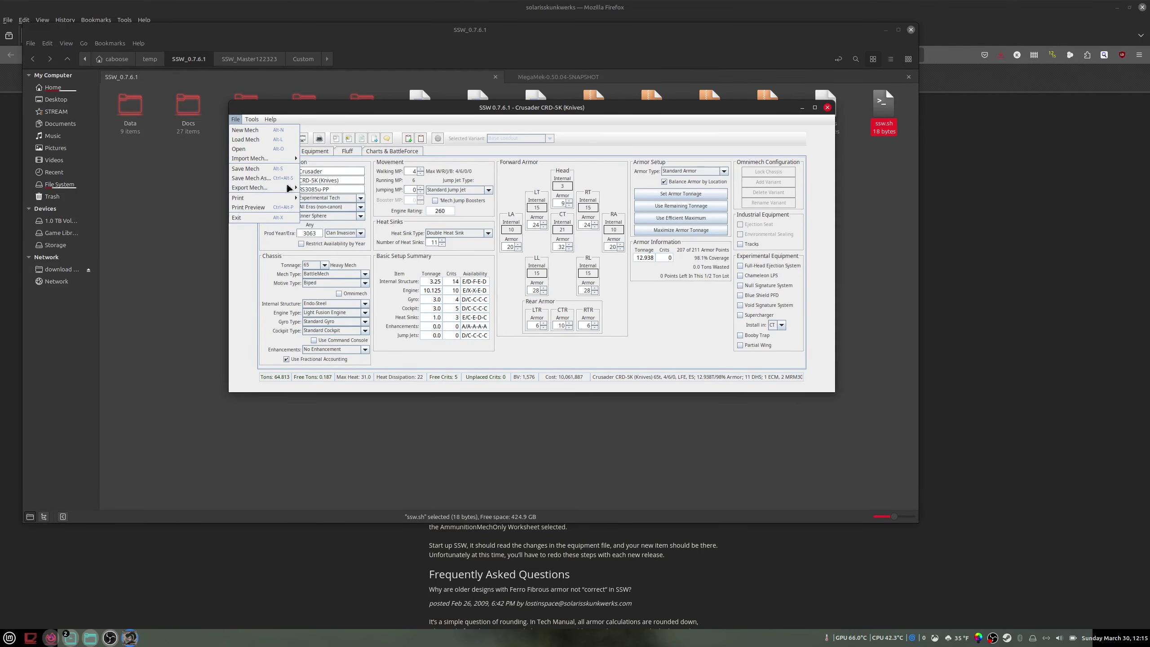
left_click(347, 195)
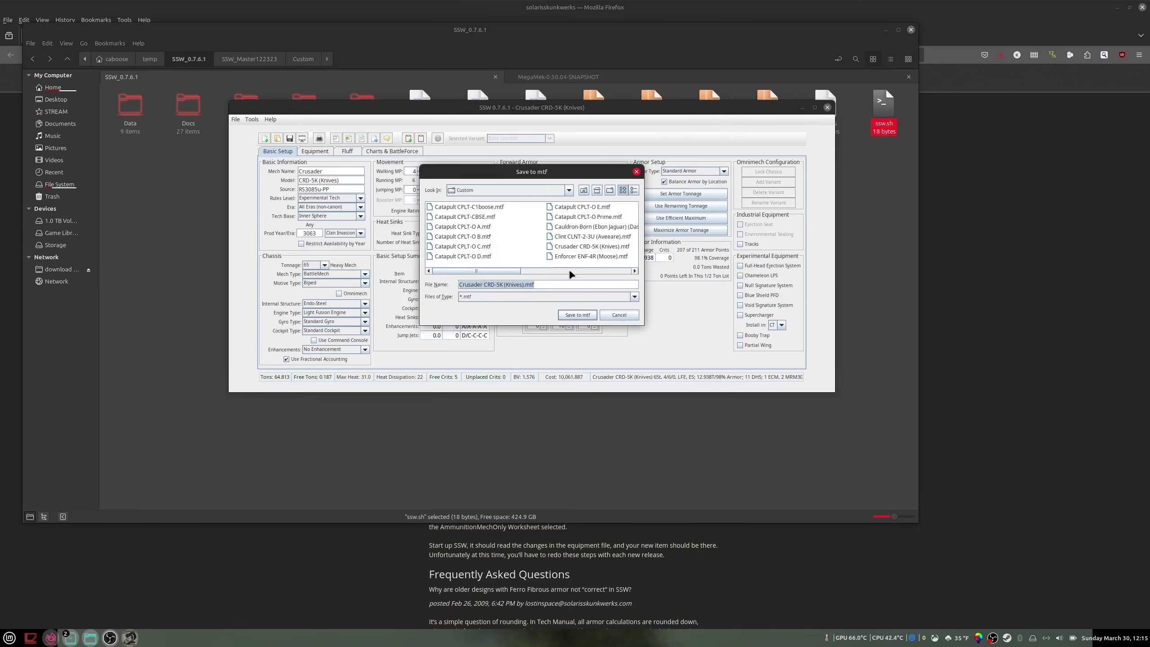
left_click(577, 315)
left_click(520, 265)
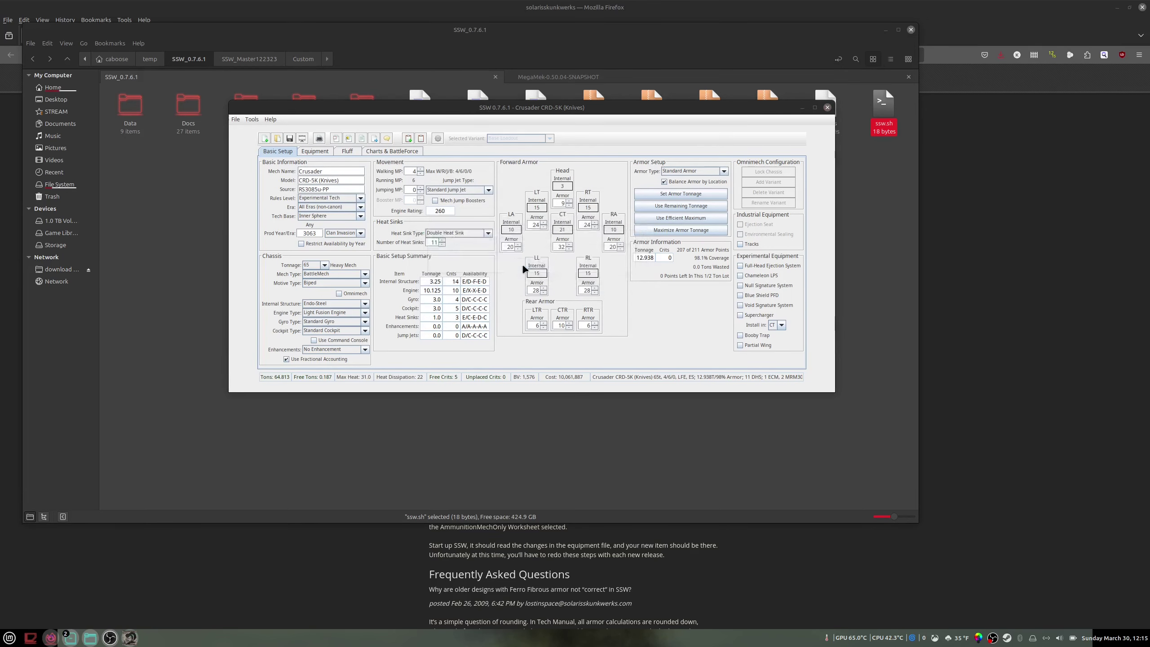
left_click(530, 264)
- Copy "Crusader CRD-5K (Knives).mtf" from the Custom folder inside SSW_Master122323
left_click(238, 56)
key("ctrl+l")
left_click(362, 129)
double_click(363, 135)
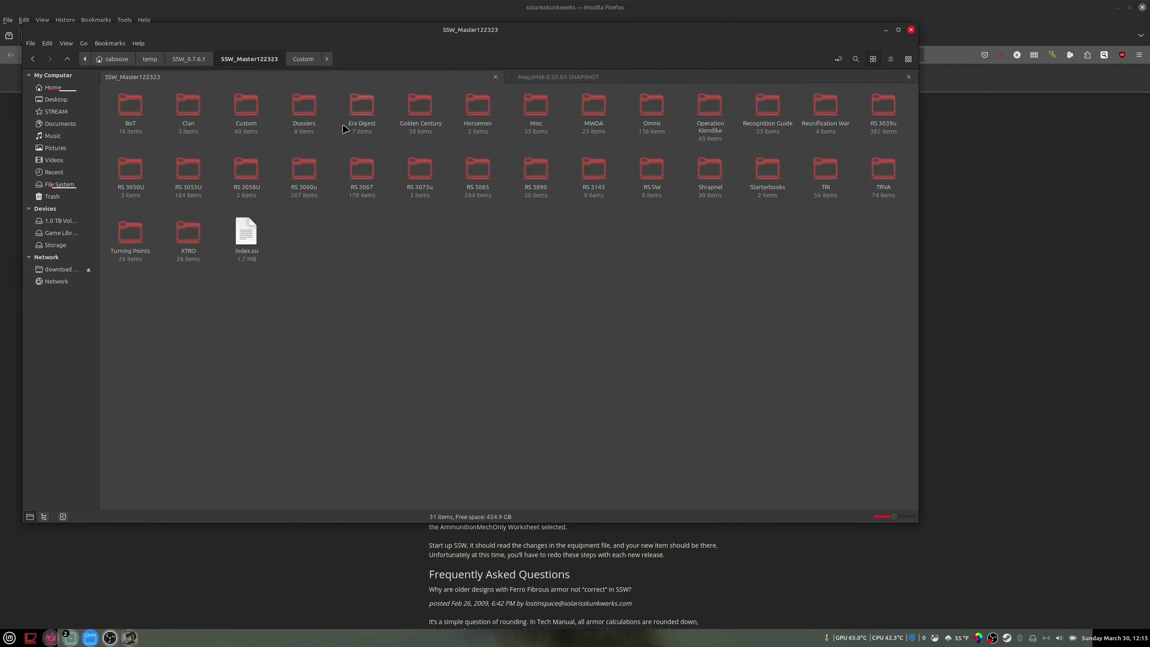
double_click(258, 119)
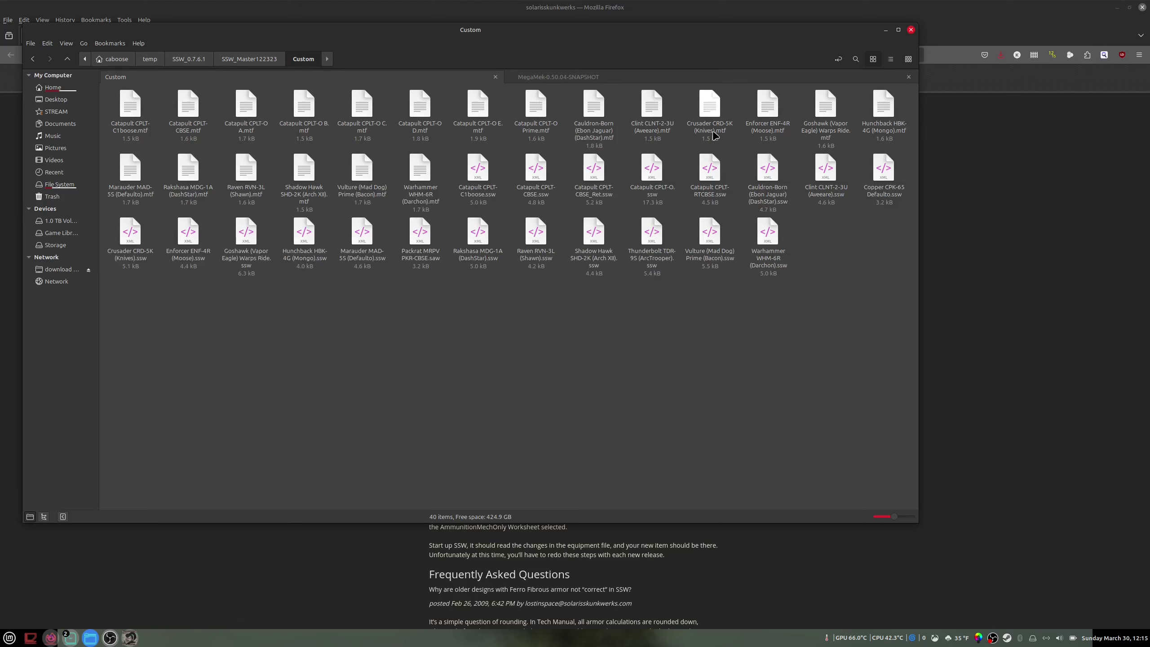
left_click(714, 135)
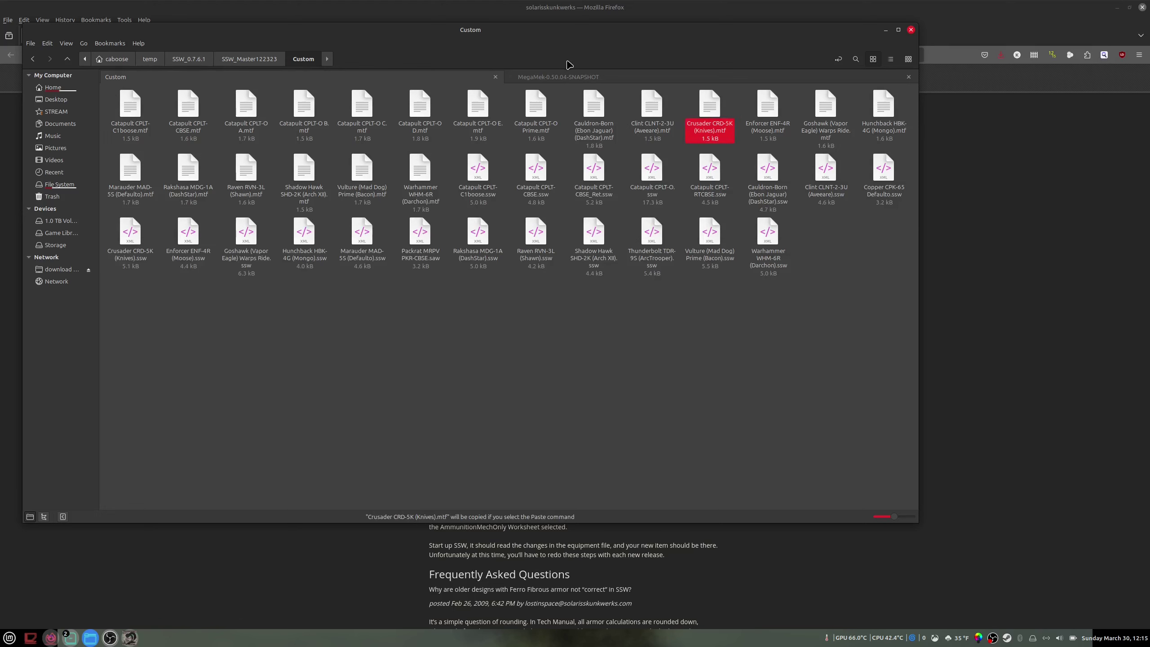
- Paste the copied mech file into MegaMek's data/mekfiles/custom folder, replacing the older file of the same name
left_click(569, 77)
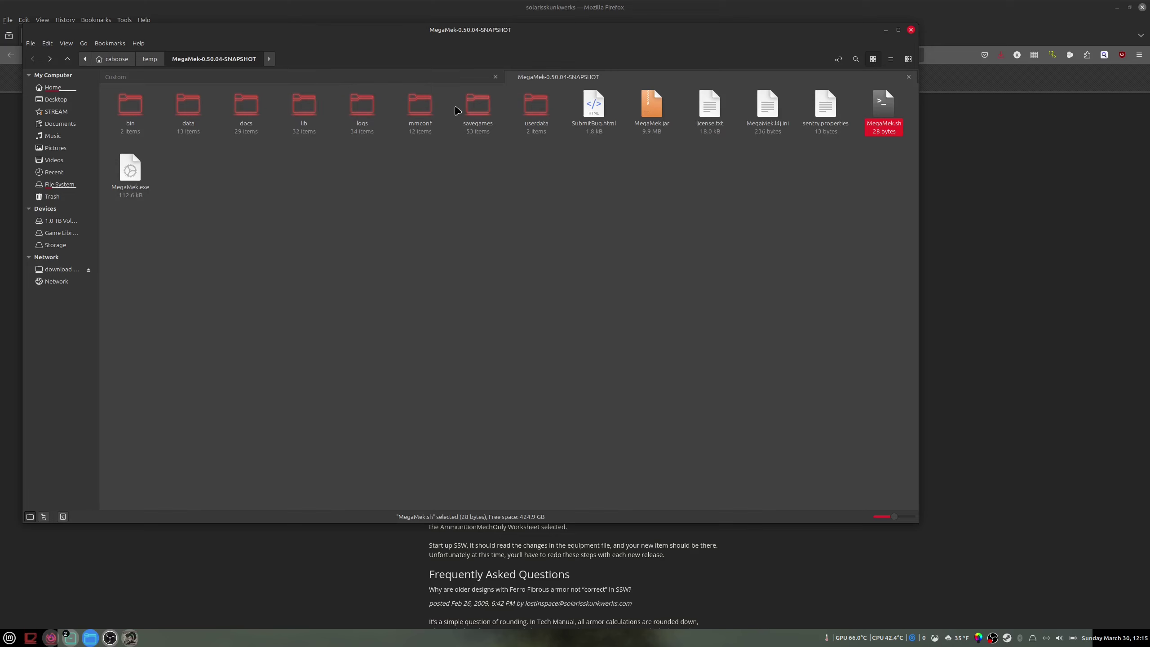
double_click(198, 110)
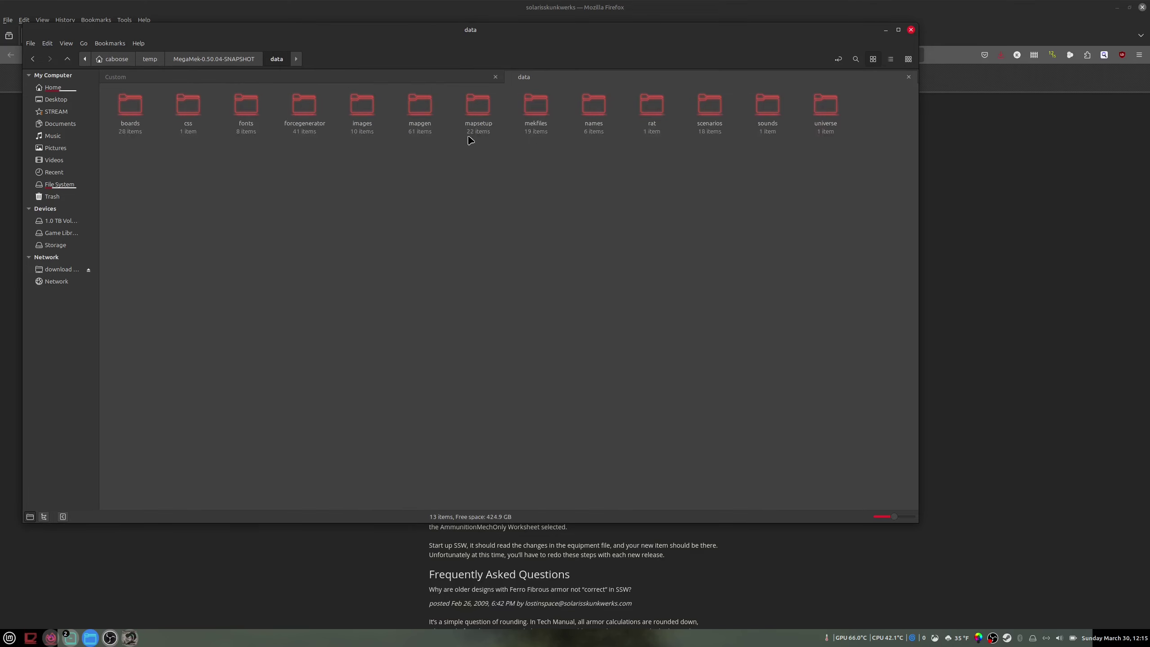
double_click(544, 103)
double_click(132, 107)
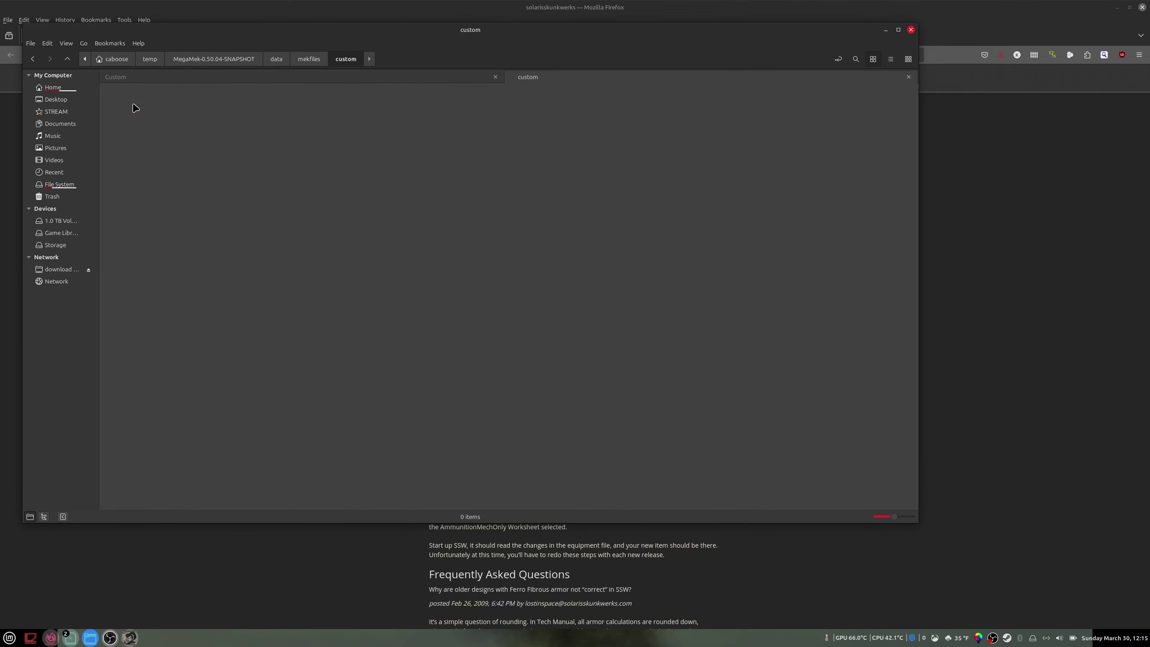
key("ctrl+v")
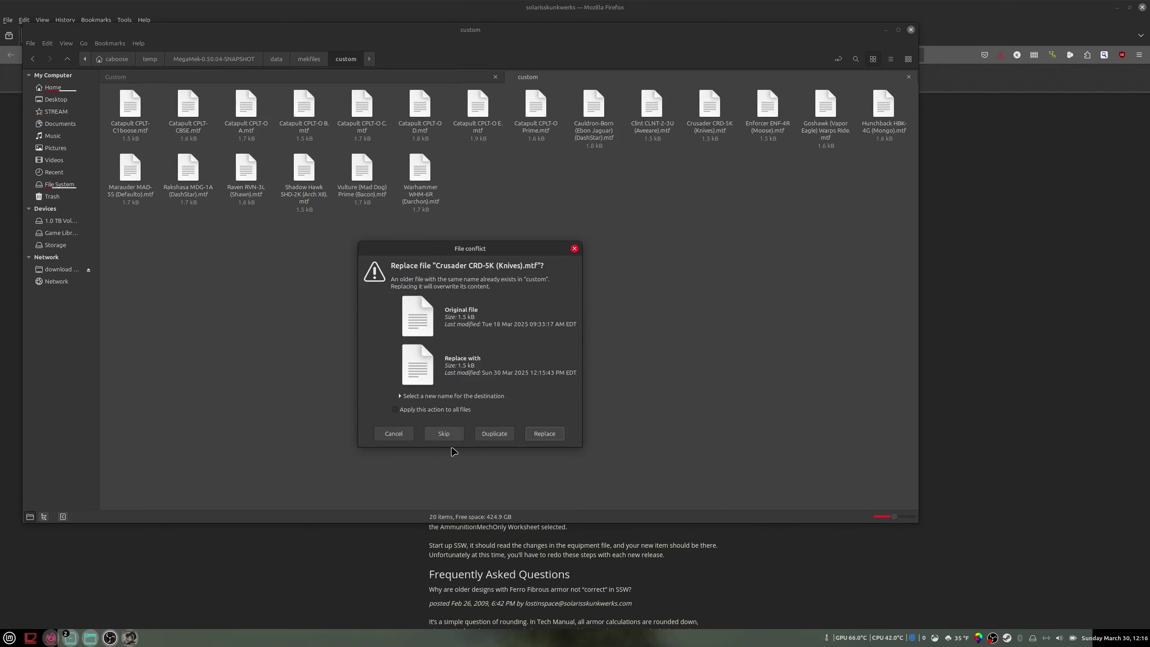
left_click(544, 434)
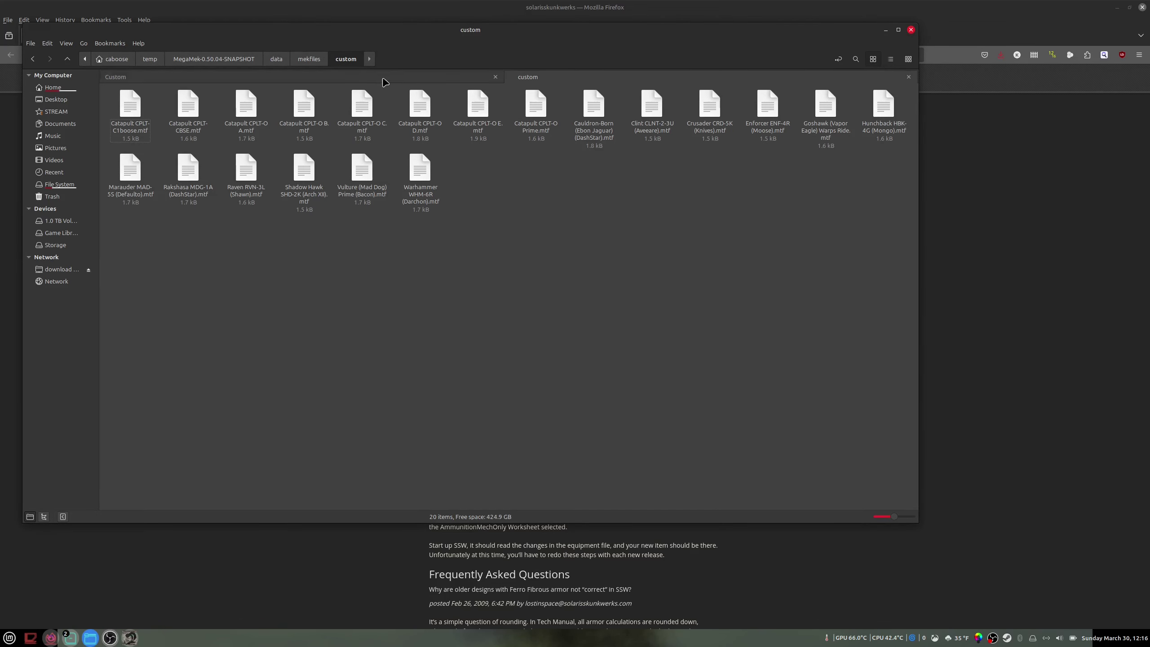
- Permanently delete units.cache from MegaMek's mekfiles folder
left_click(309, 59)
left_click(195, 123)
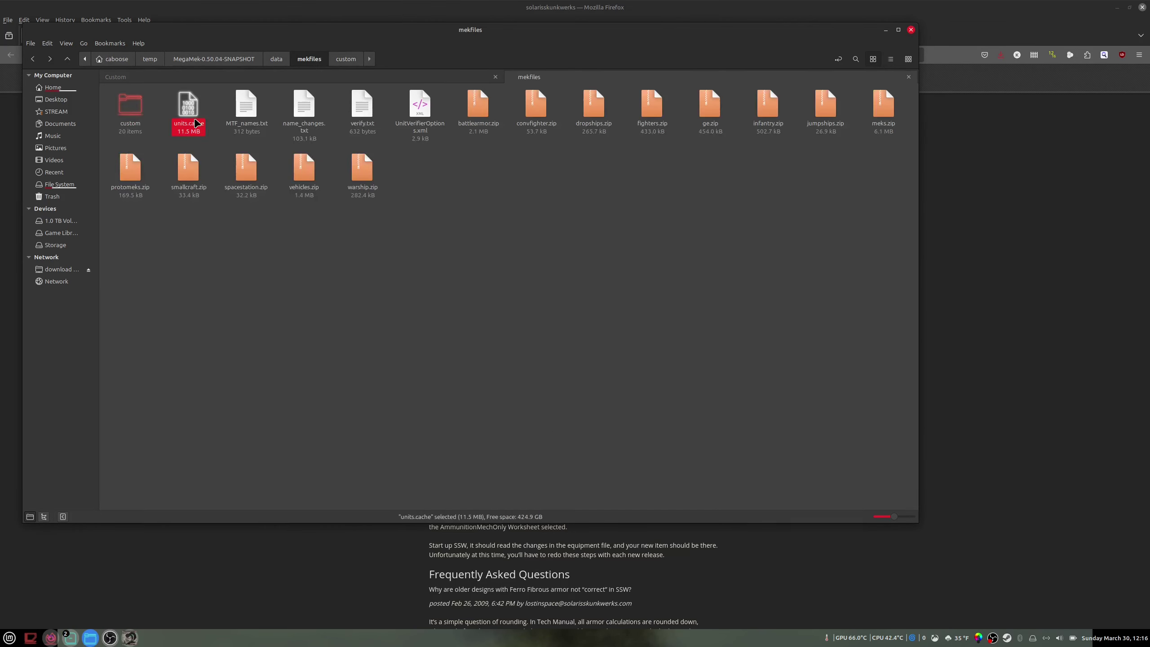
right_click(198, 131)
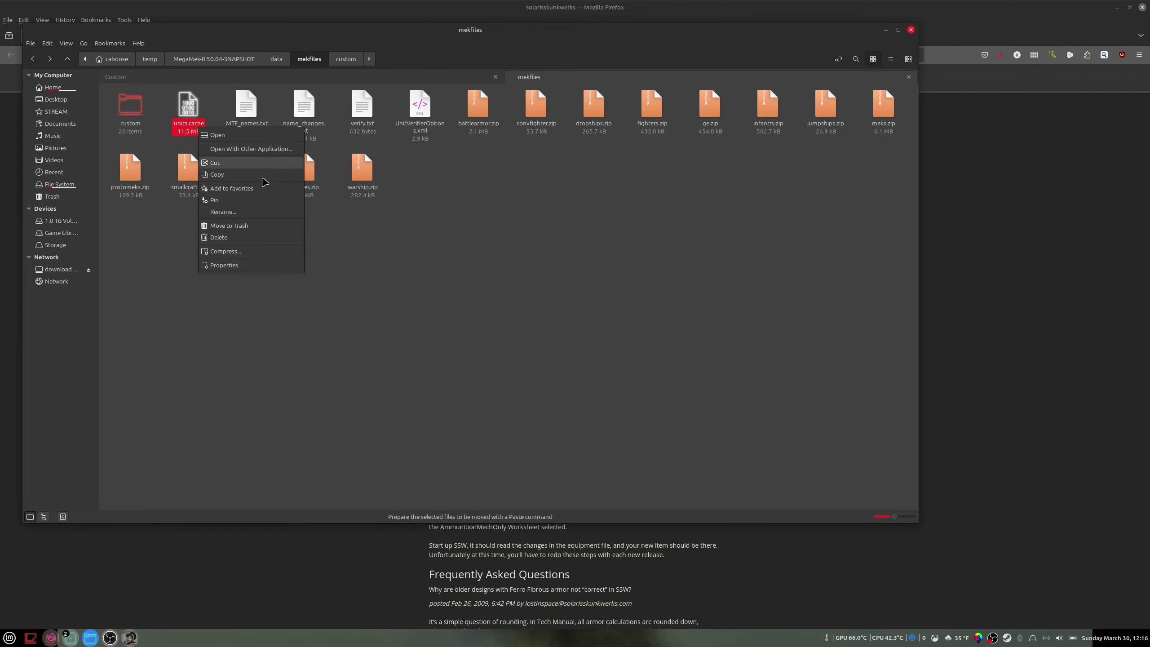
left_click(277, 238)
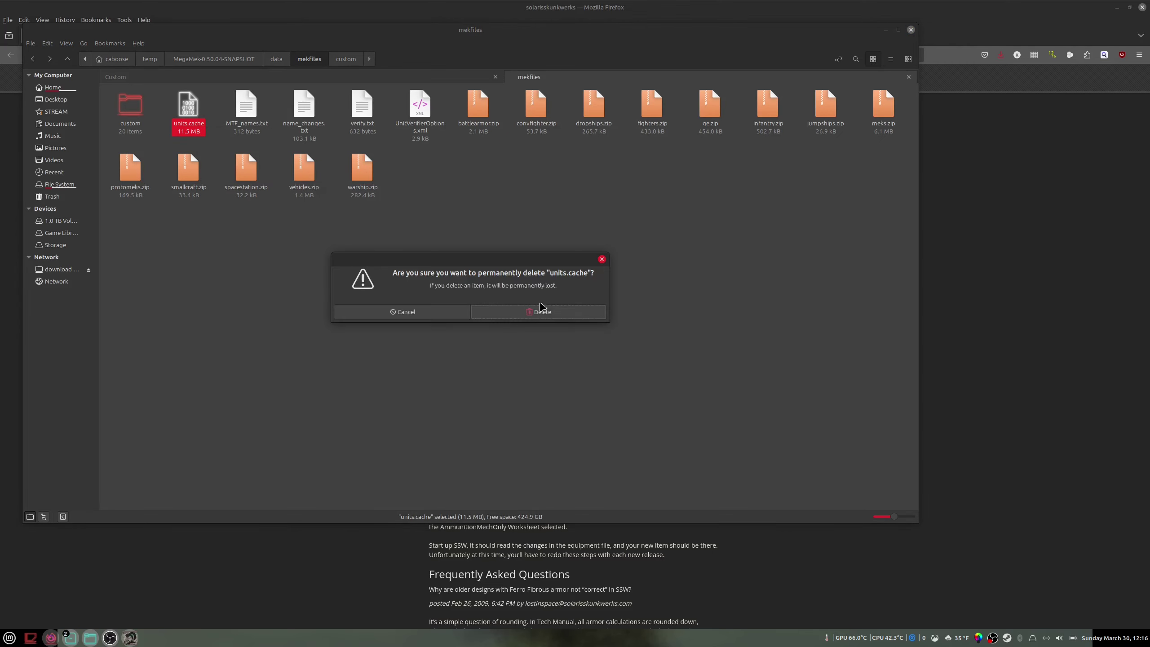
left_click(547, 312)
- Run MegaMek.sh from the MegaMek-0.50.04-SNAPSHOT folder and start a new game with the default server settings
left_click(281, 60)
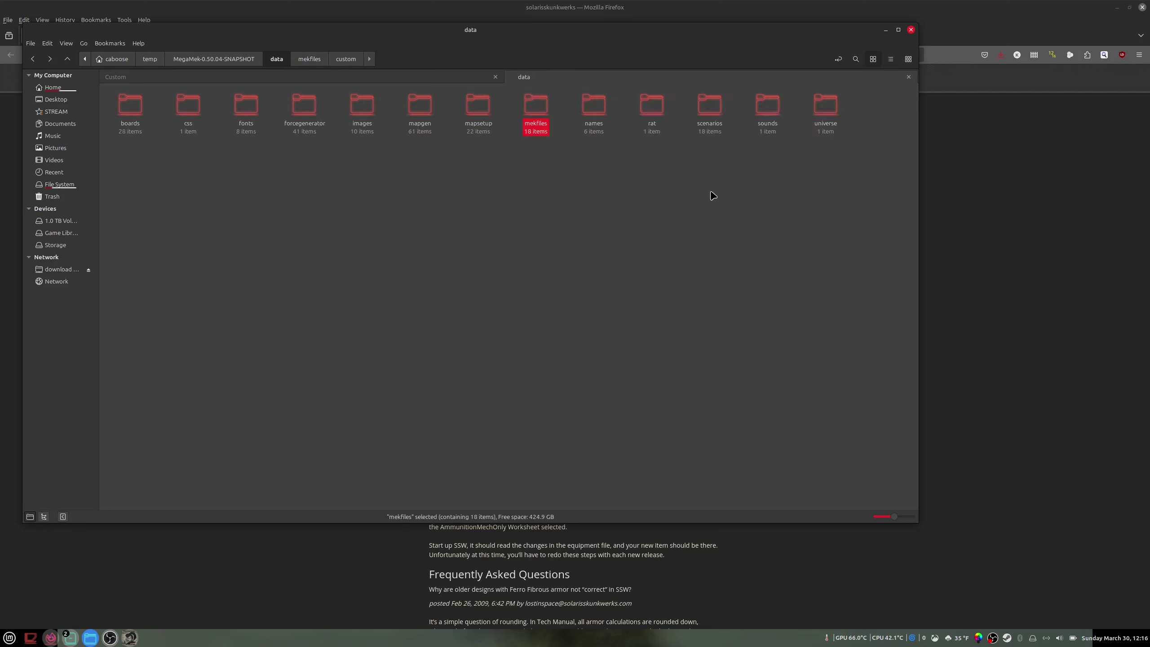
left_click(202, 55)
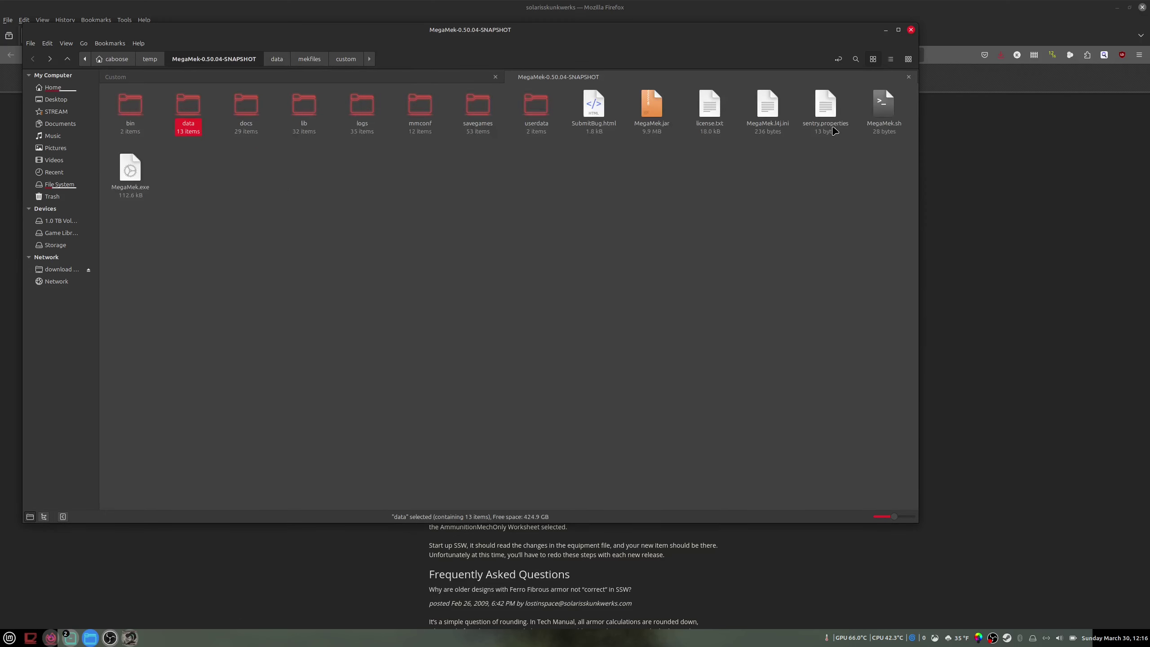
left_click(877, 128)
double_click(877, 129)
left_click(591, 316)
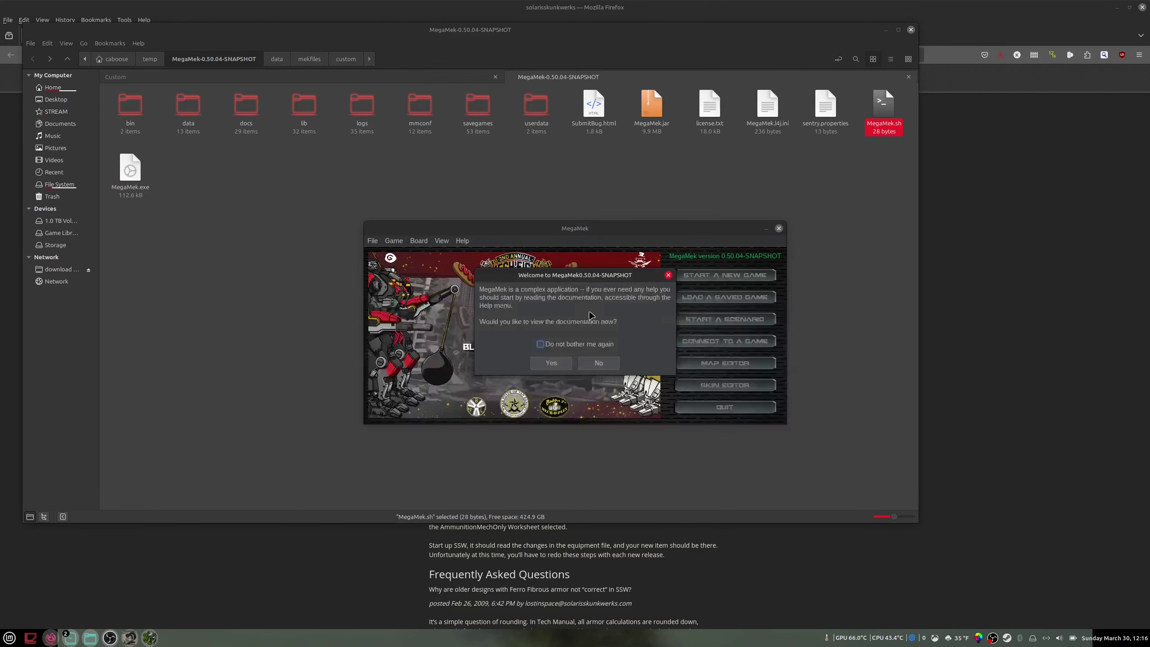
left_click(711, 276)
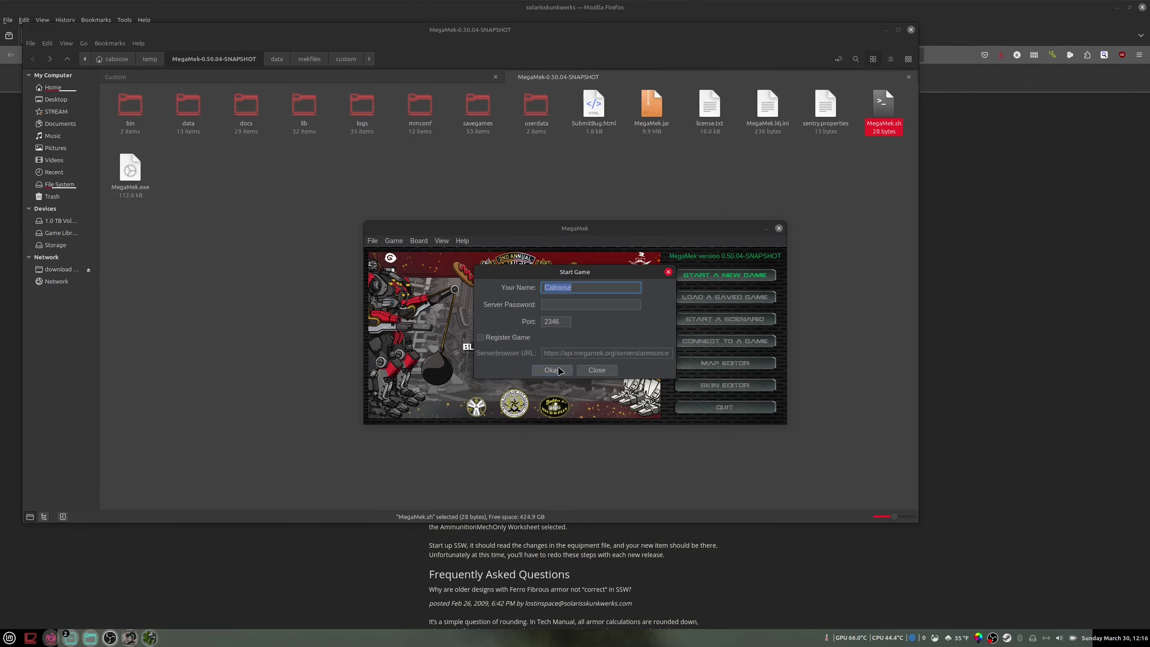
left_click(551, 371)
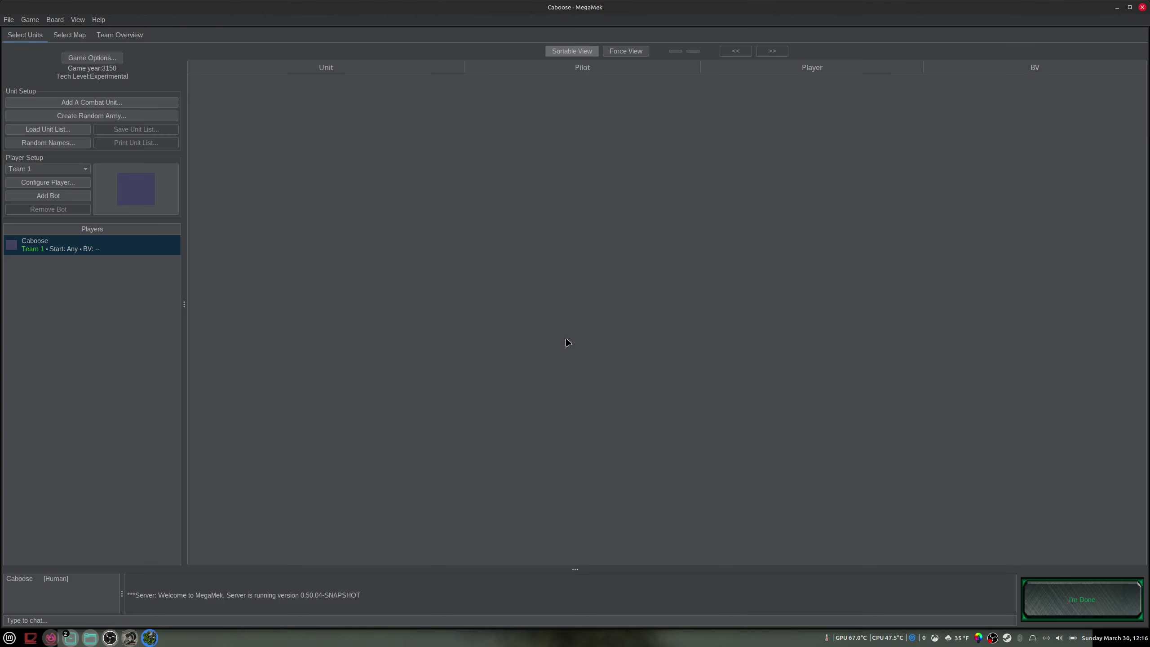
- Set the tech level to Experimental in the game's allowed units and equipment options and accept them
left_click(139, 104)
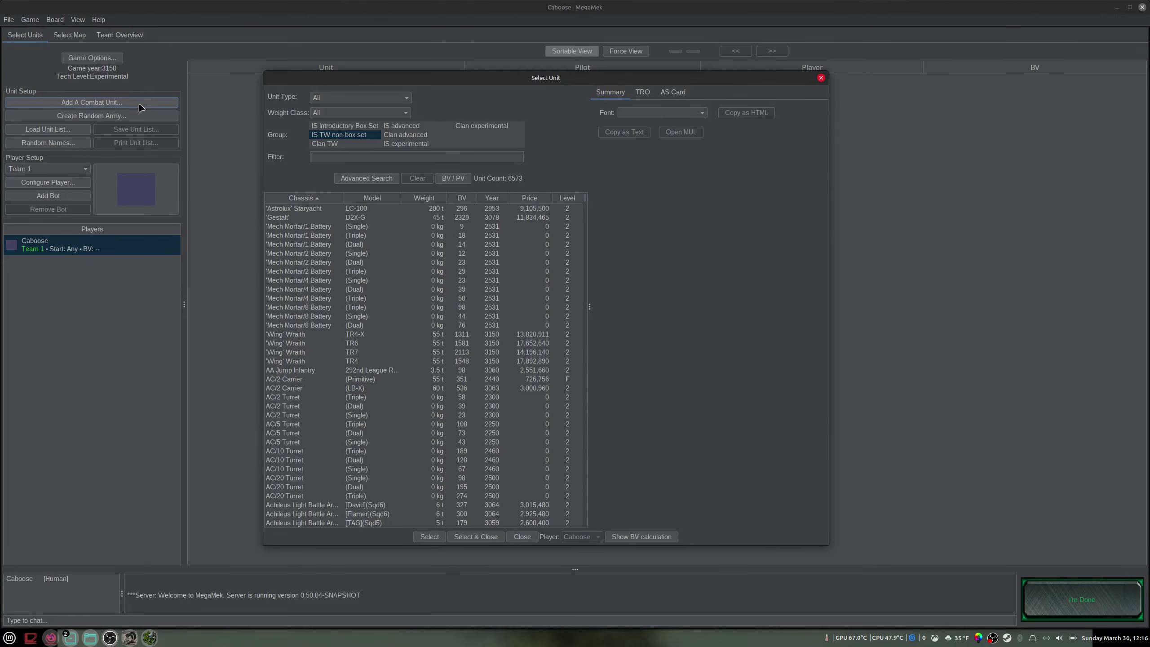
left_click(522, 537)
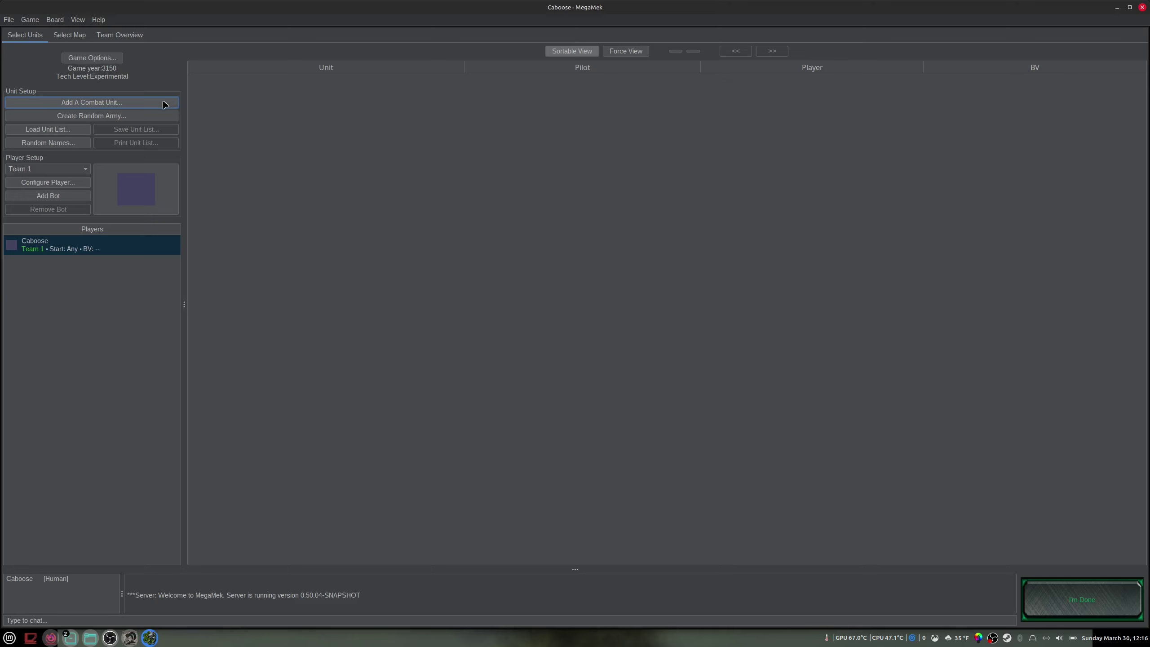
left_click(116, 61)
left_click(438, 94)
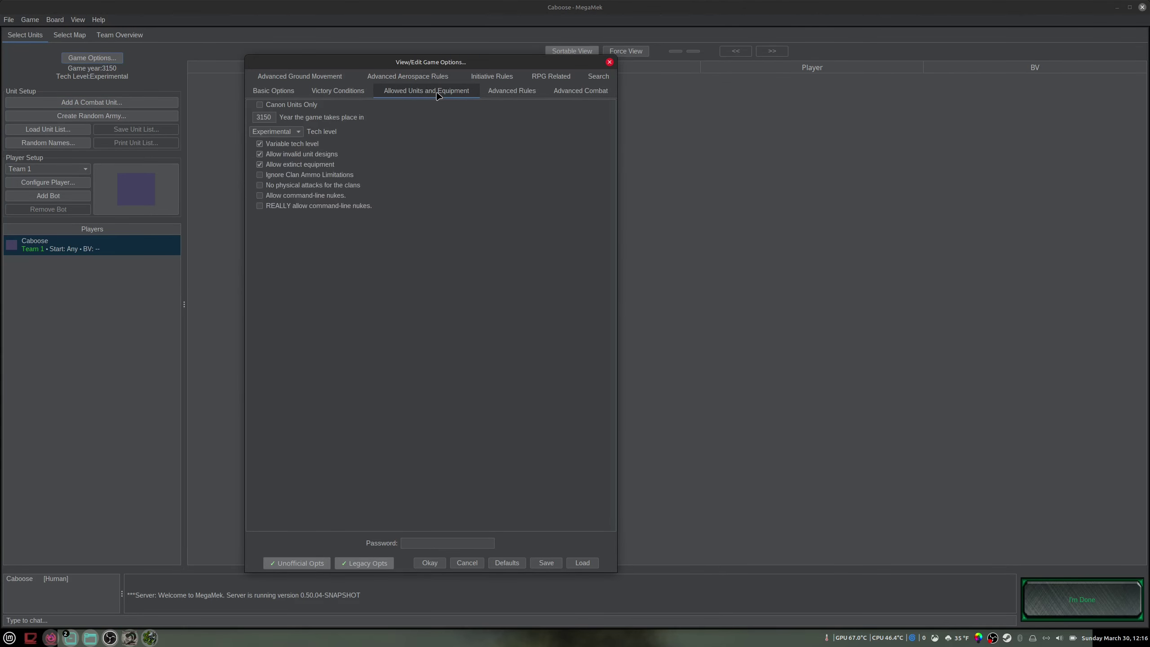
left_click(291, 134)
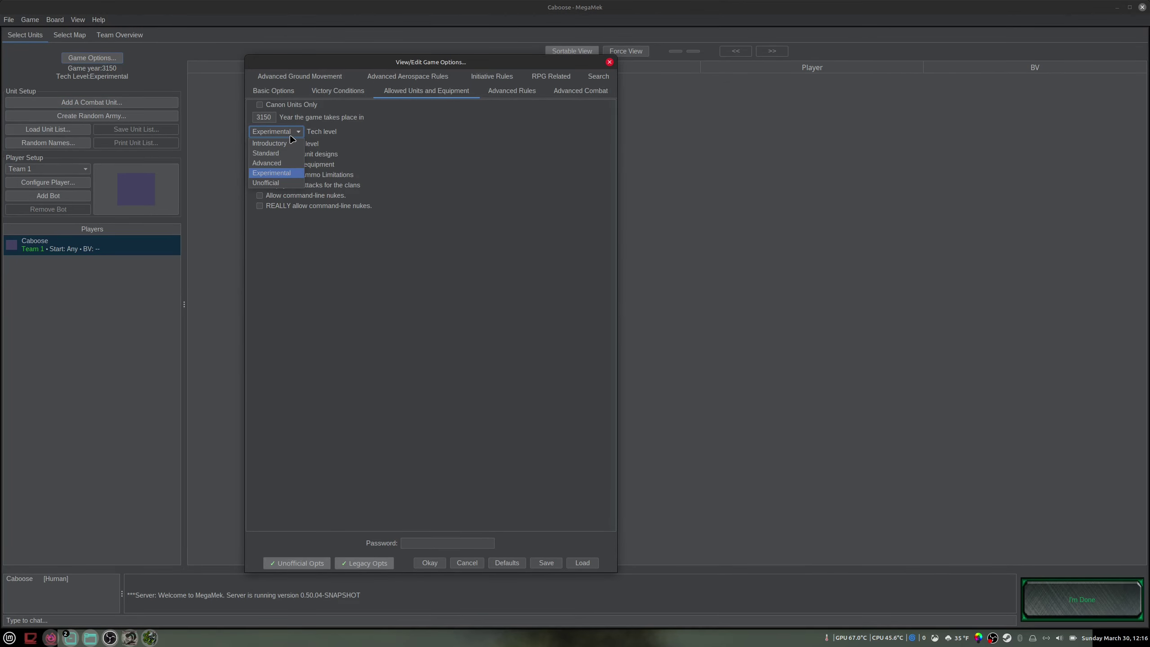
left_click(292, 173)
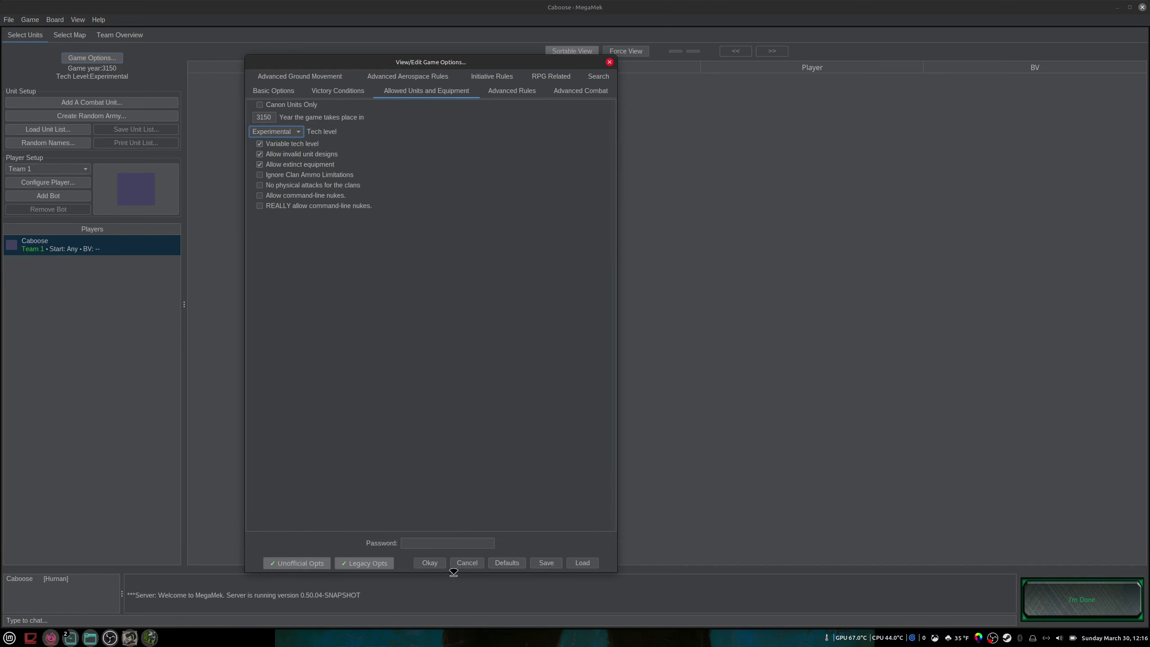
left_click(436, 563)
- Find the Crusader CRD-5K (Knives) in the combat unit list, review its summary, and add it to the game
left_click(93, 102)
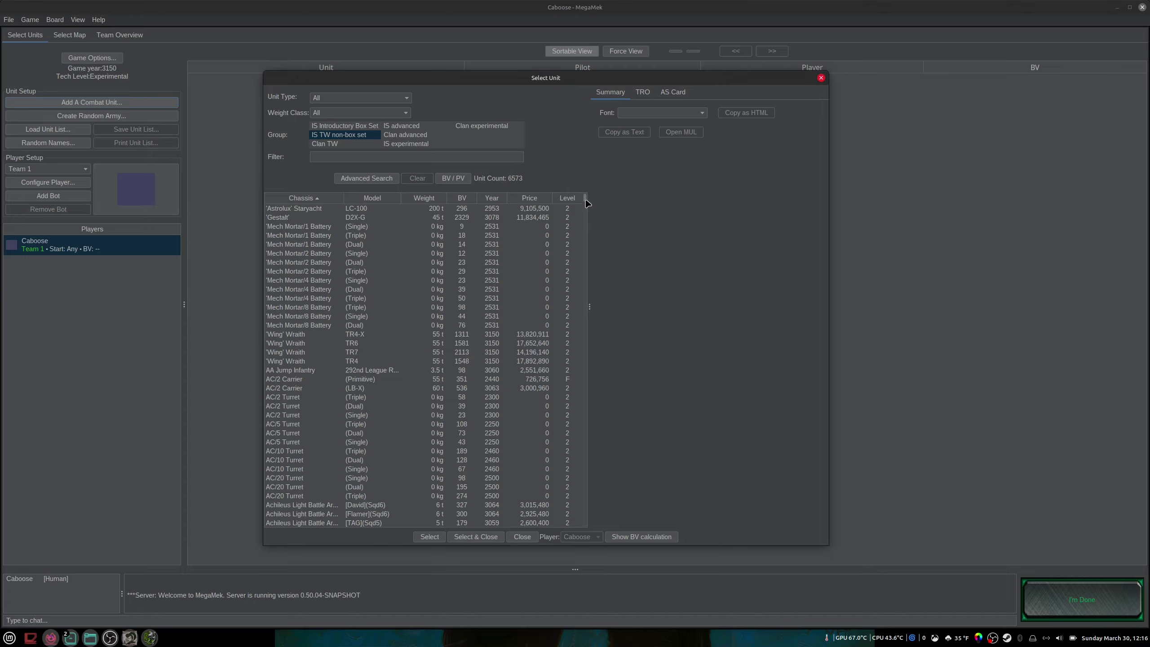
left_click_drag(586, 202, 587, 250)
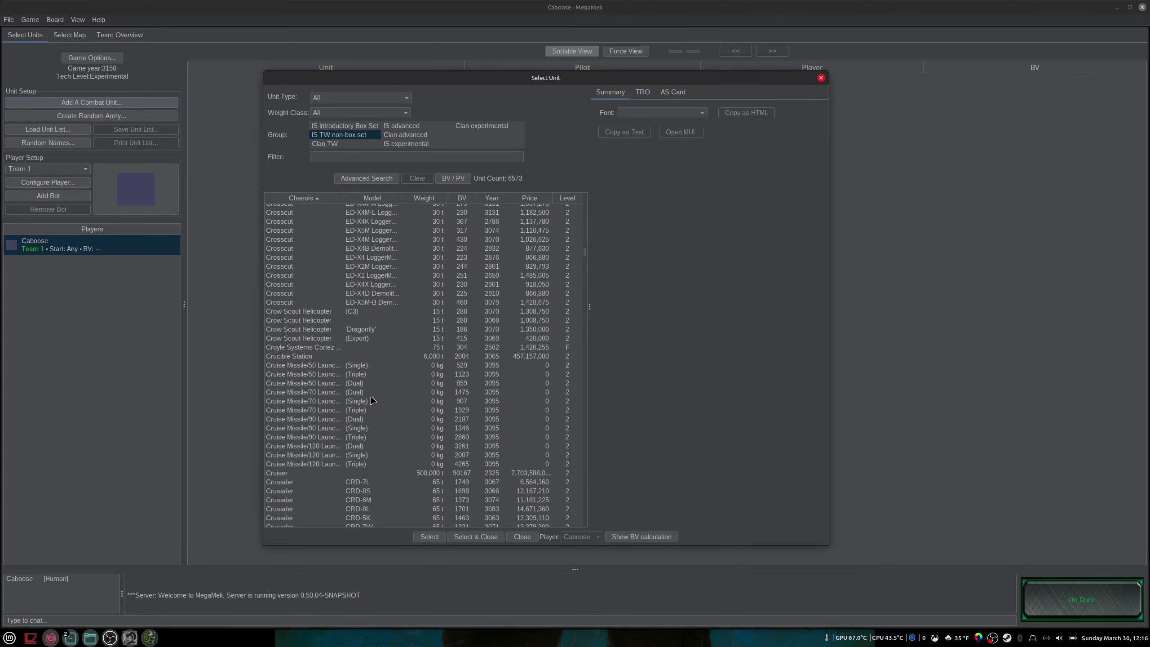
scroll(371, 400, "down", 12)
left_click(393, 370)
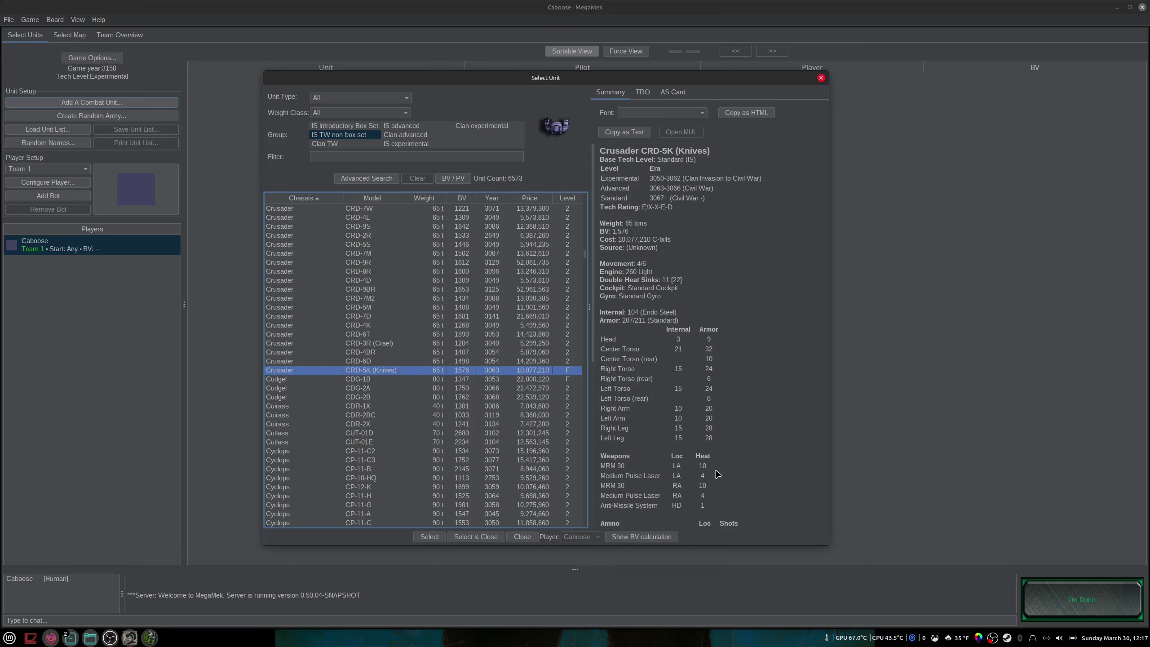
scroll(717, 474, "down", 2)
scroll(737, 437, "down", 3)
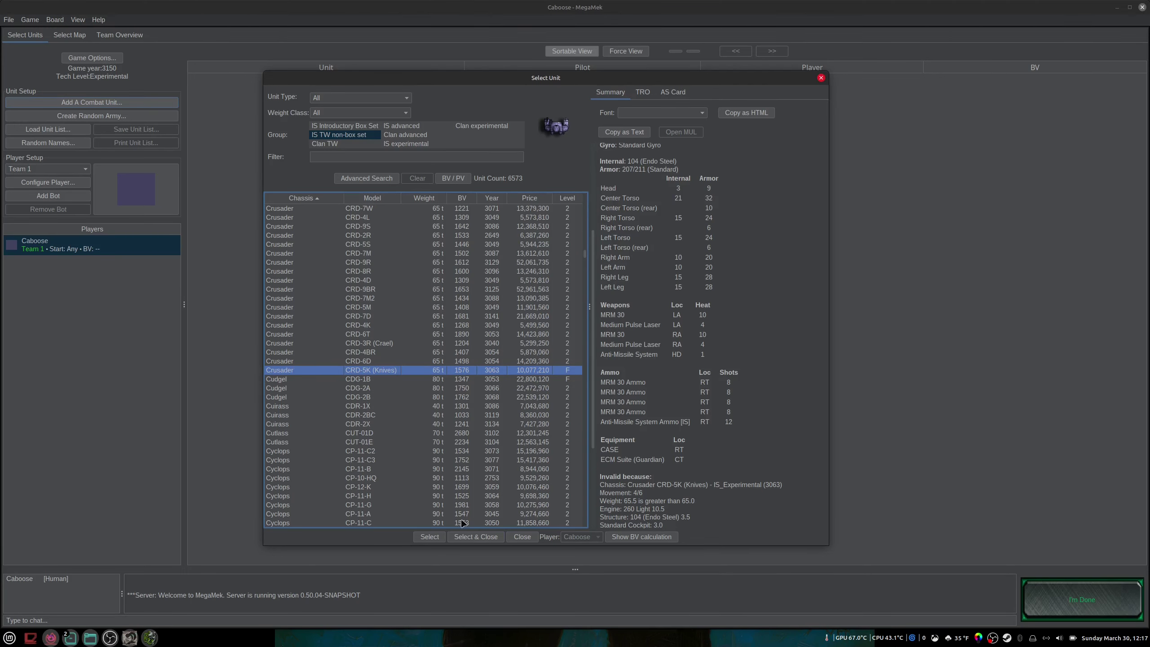
left_click(431, 539)
left_click(522, 537)
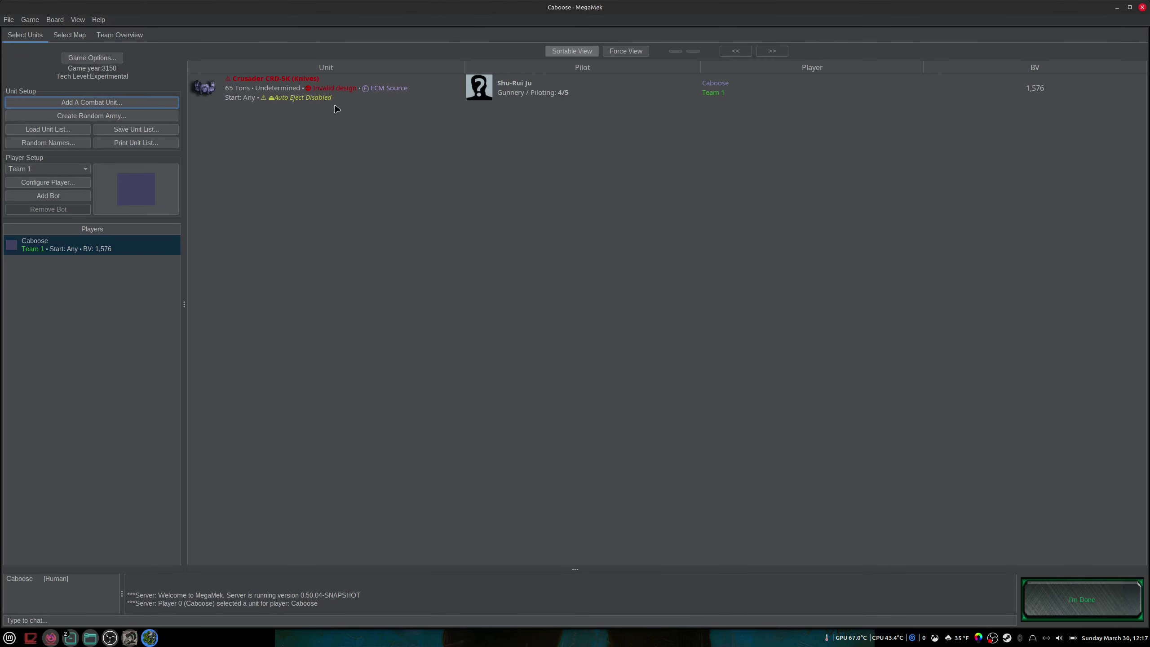
- Open the configuration of the Crusader CRD-5K (Knives), review its munitions and ammo settings, and accept them
left_click(332, 91)
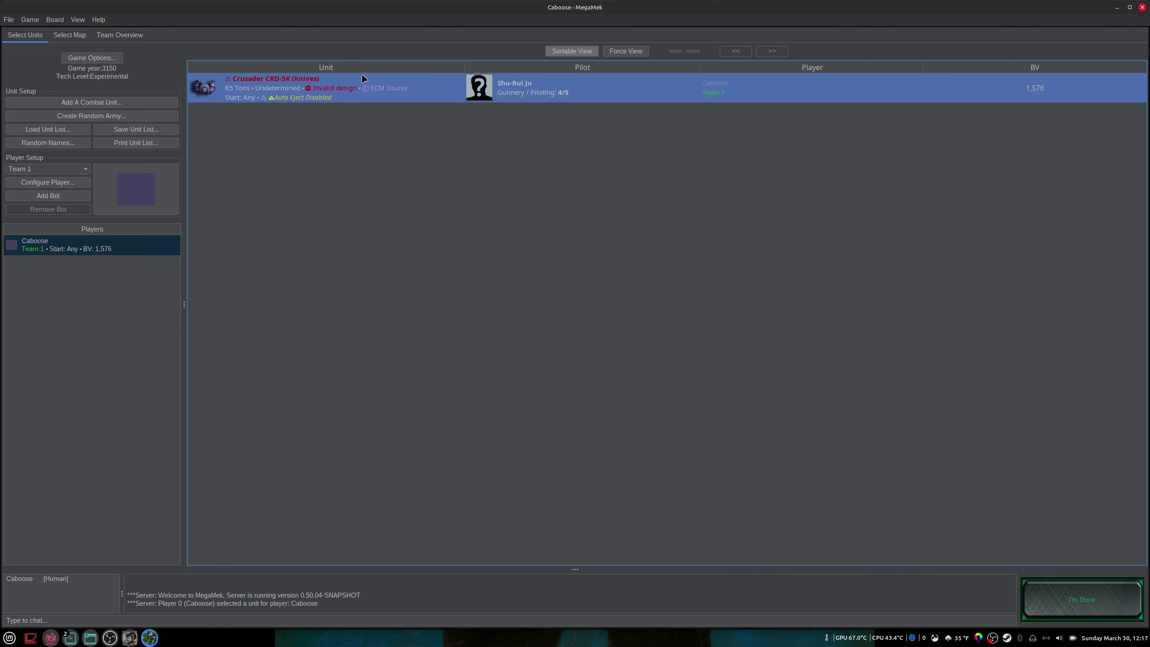
double_click(369, 95)
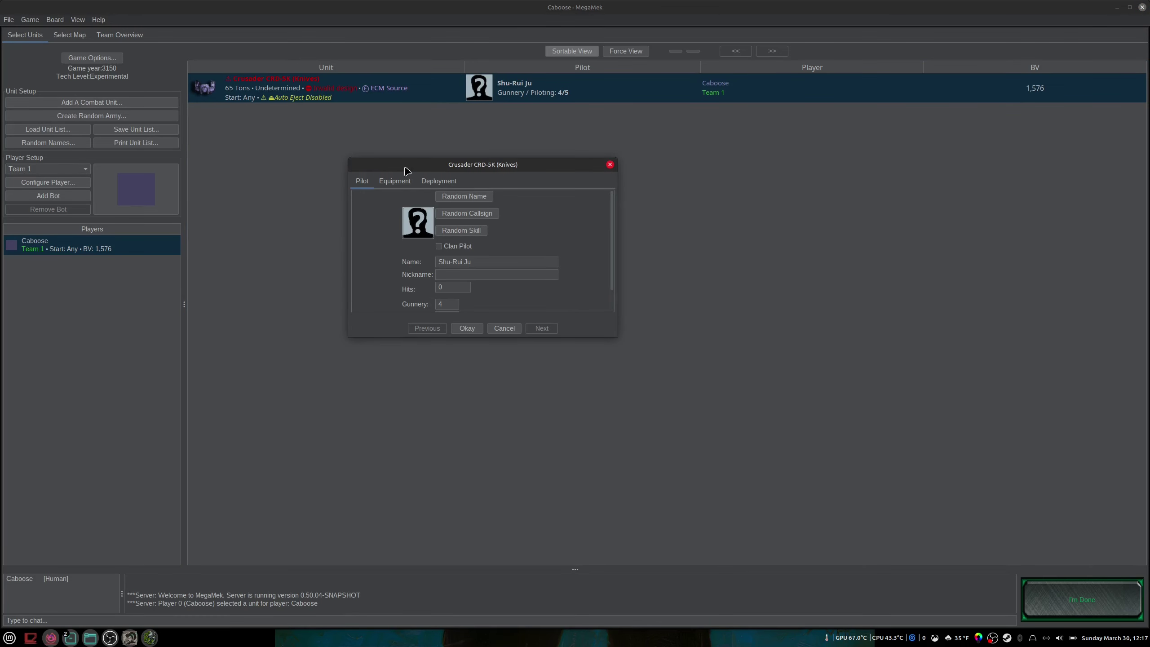
left_click(403, 181)
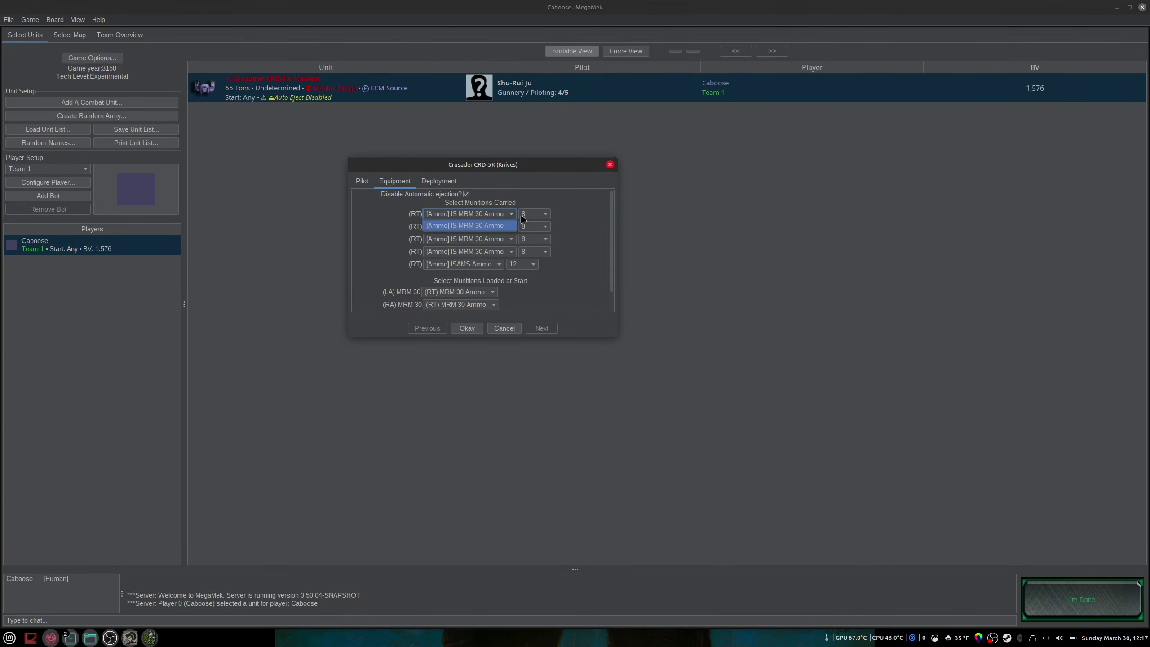
left_click(539, 215)
left_click(540, 215)
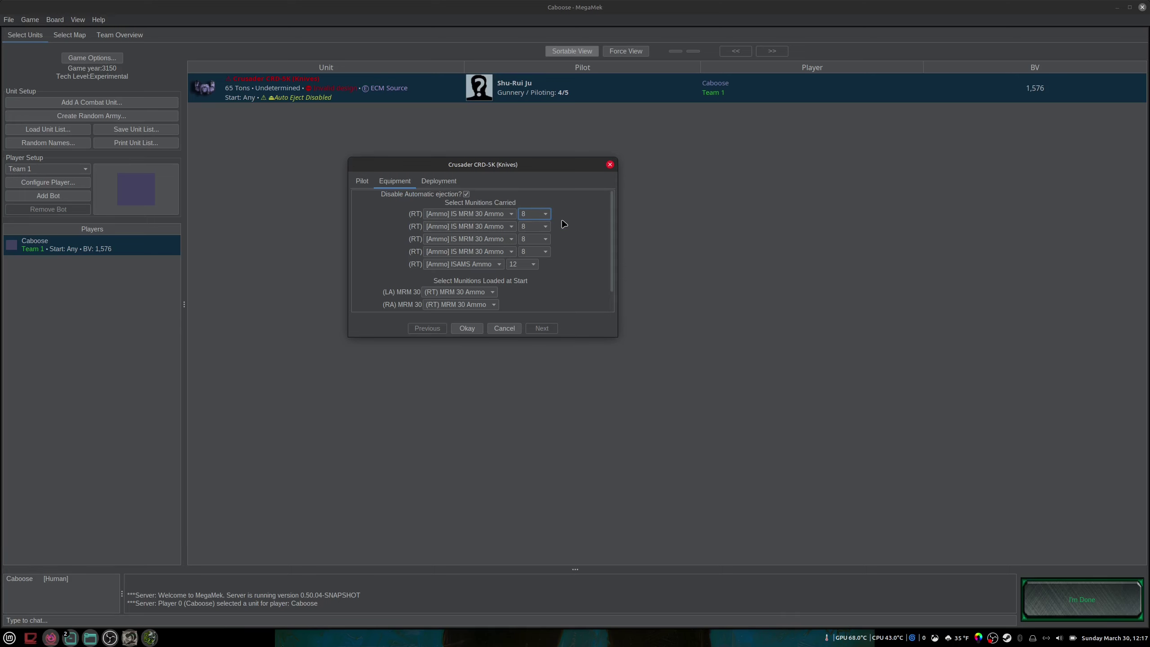
scroll(577, 263, "down", 1)
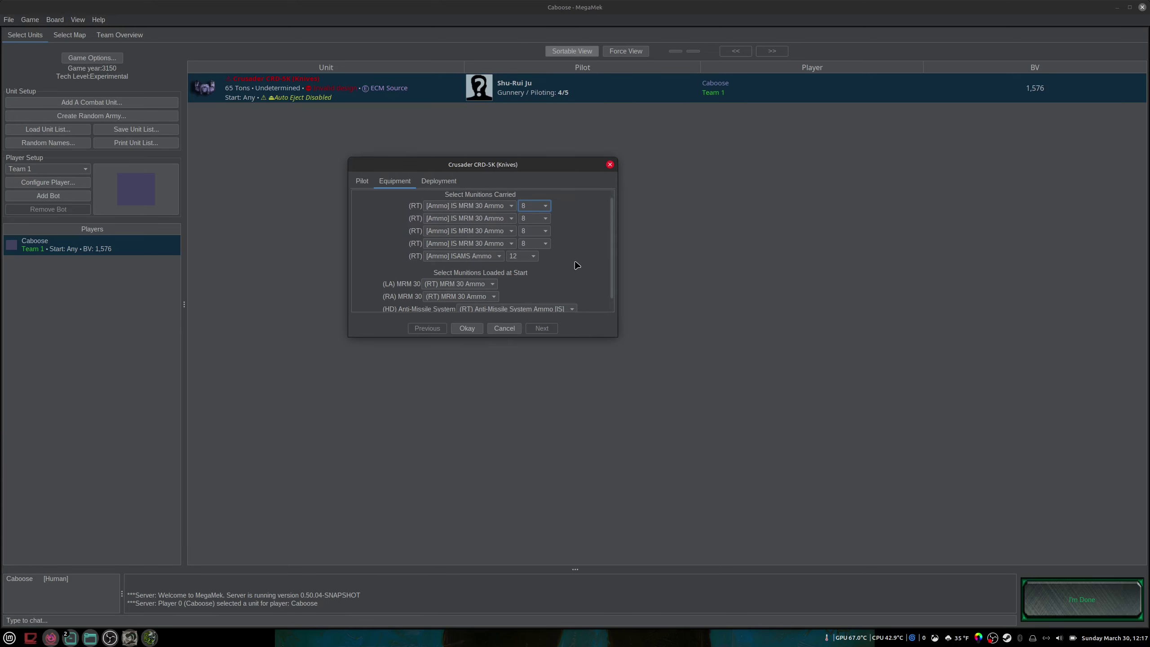
left_click(464, 330)
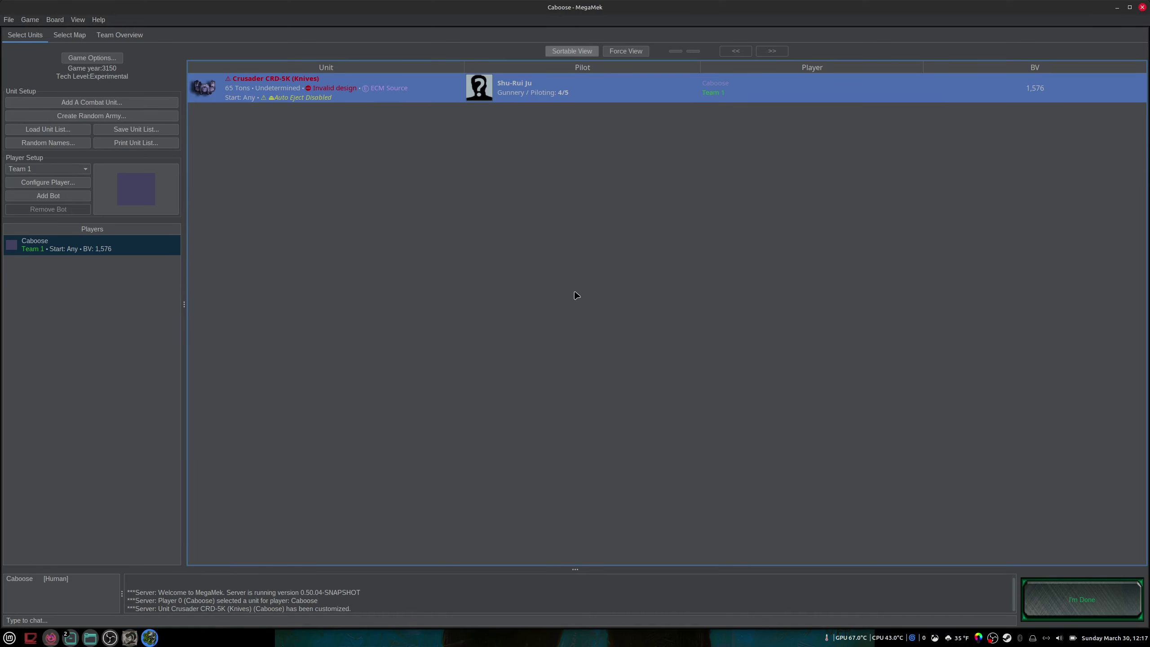
- Switch to Solaris Skunk Werks, browse the mech list comparing the Crusader CRD-3R and CRD-3R (Crael) entries, and close the list without loading any
left_click(130, 637)
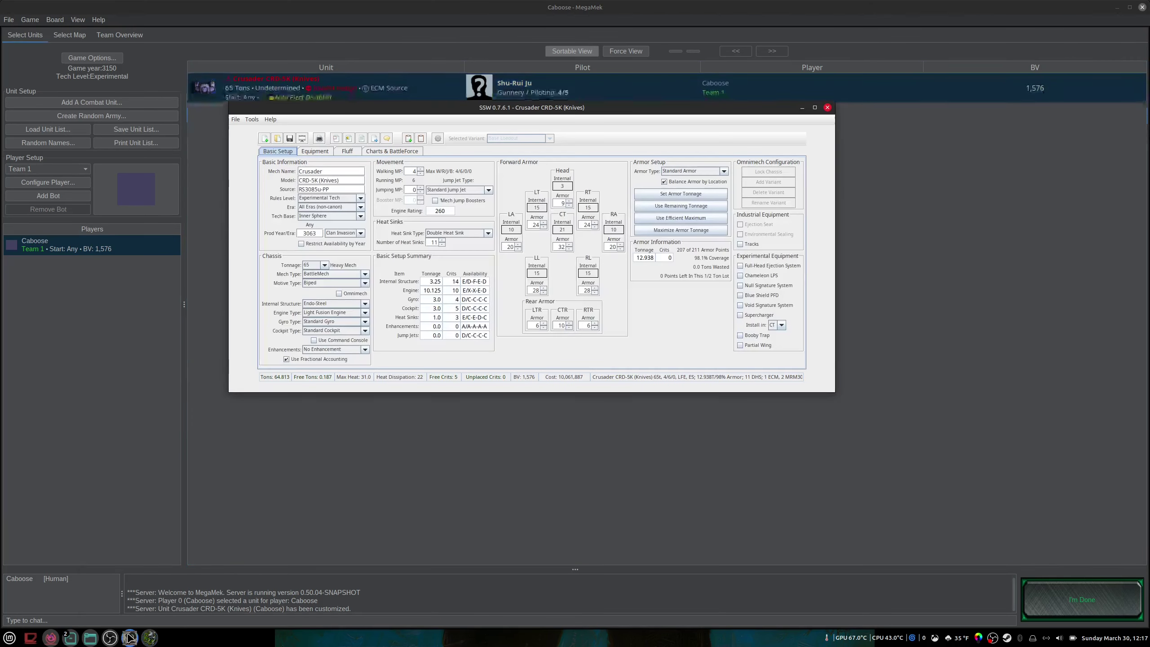
left_click(277, 138)
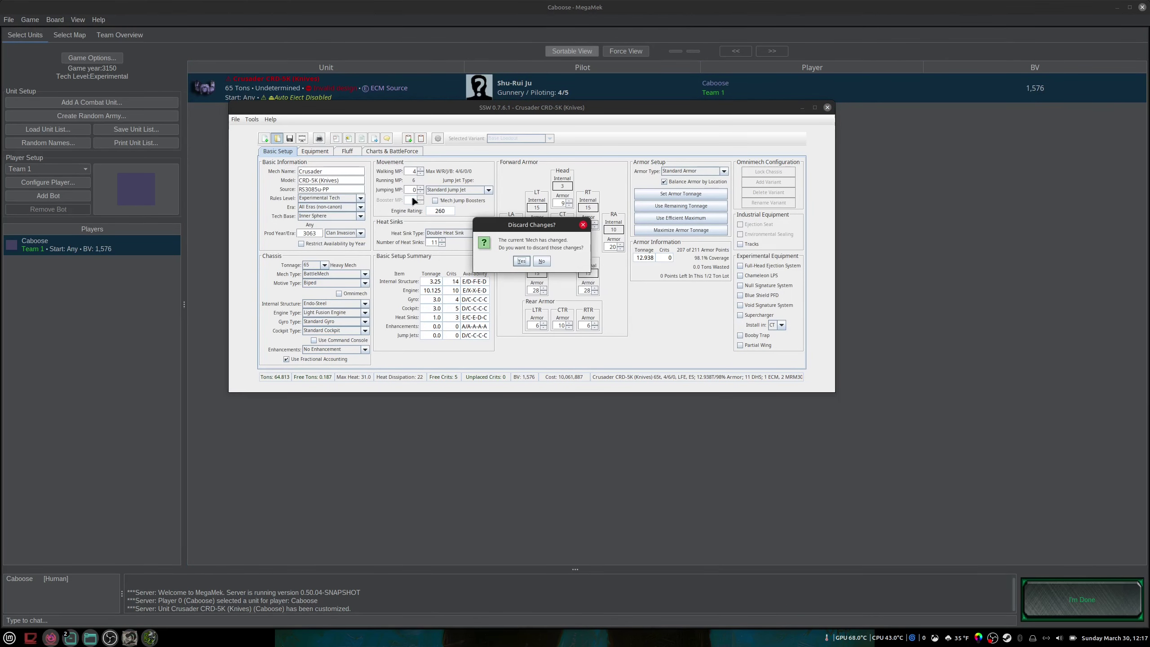
left_click(521, 261)
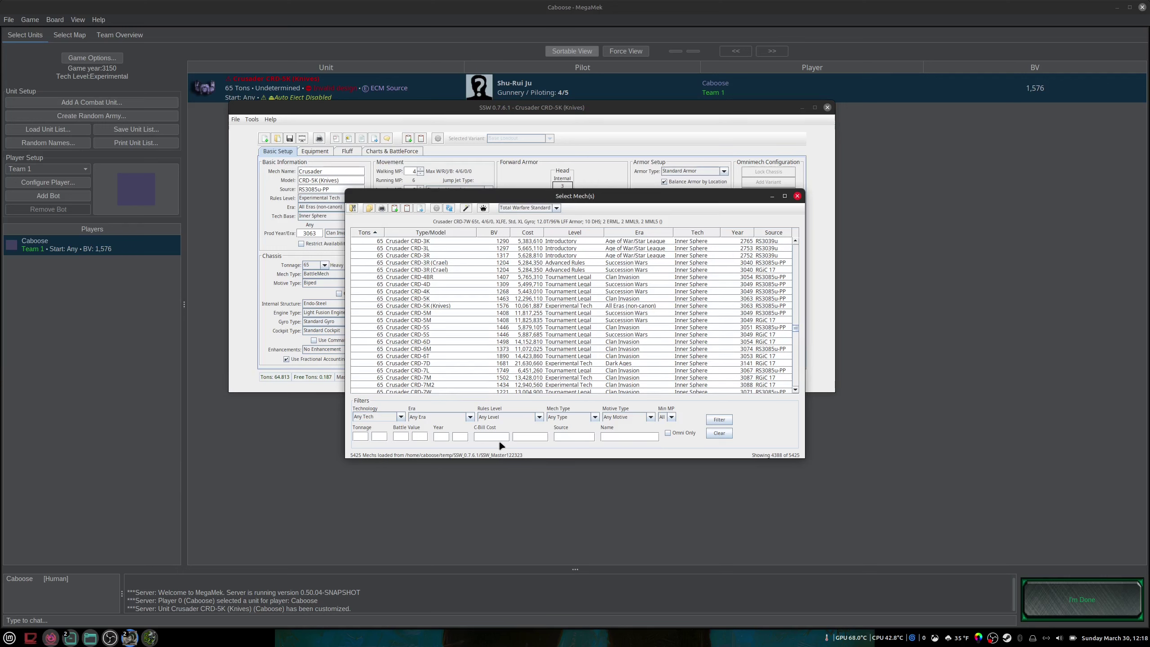
left_click(535, 256)
left_click(538, 264)
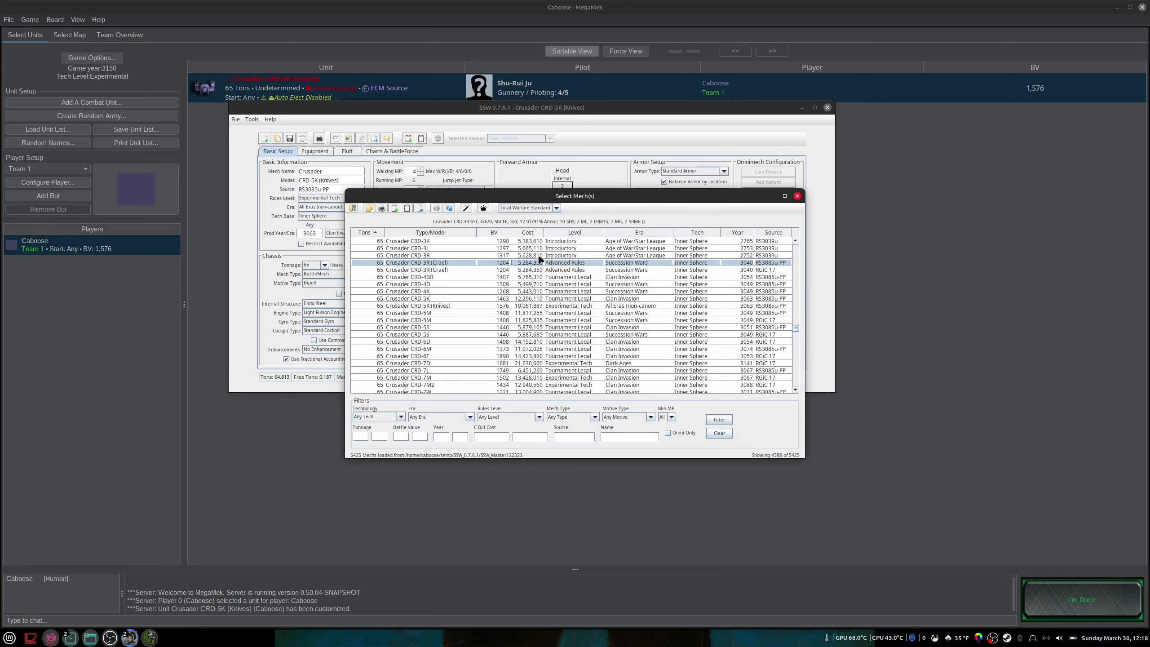
left_click(540, 256)
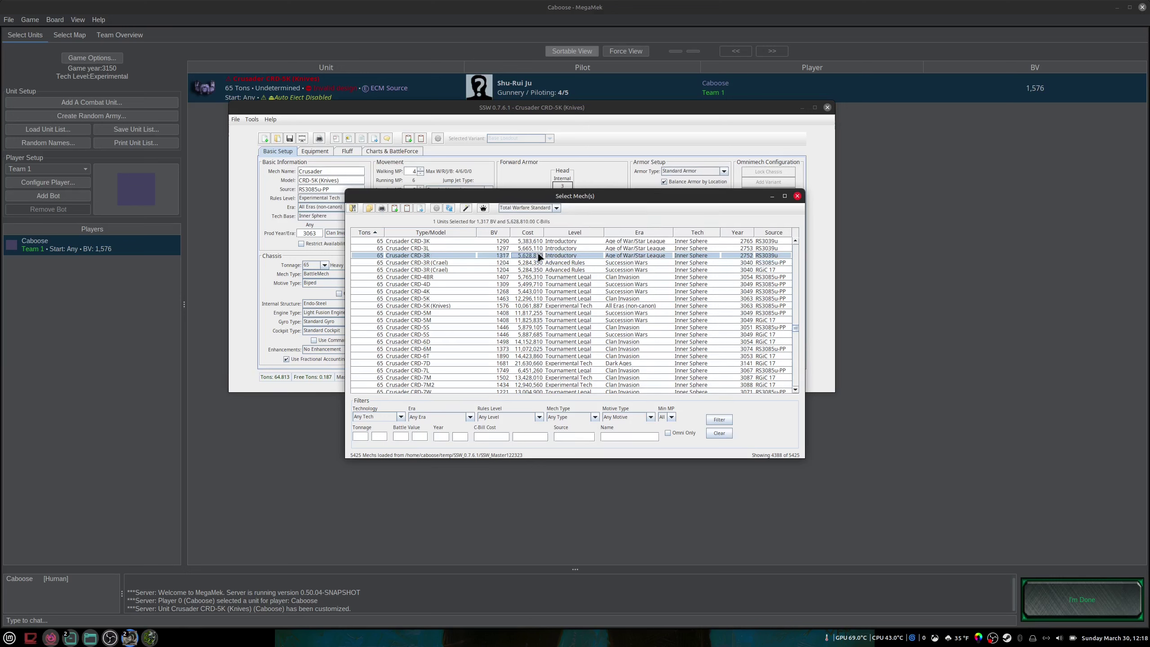
left_click(542, 263)
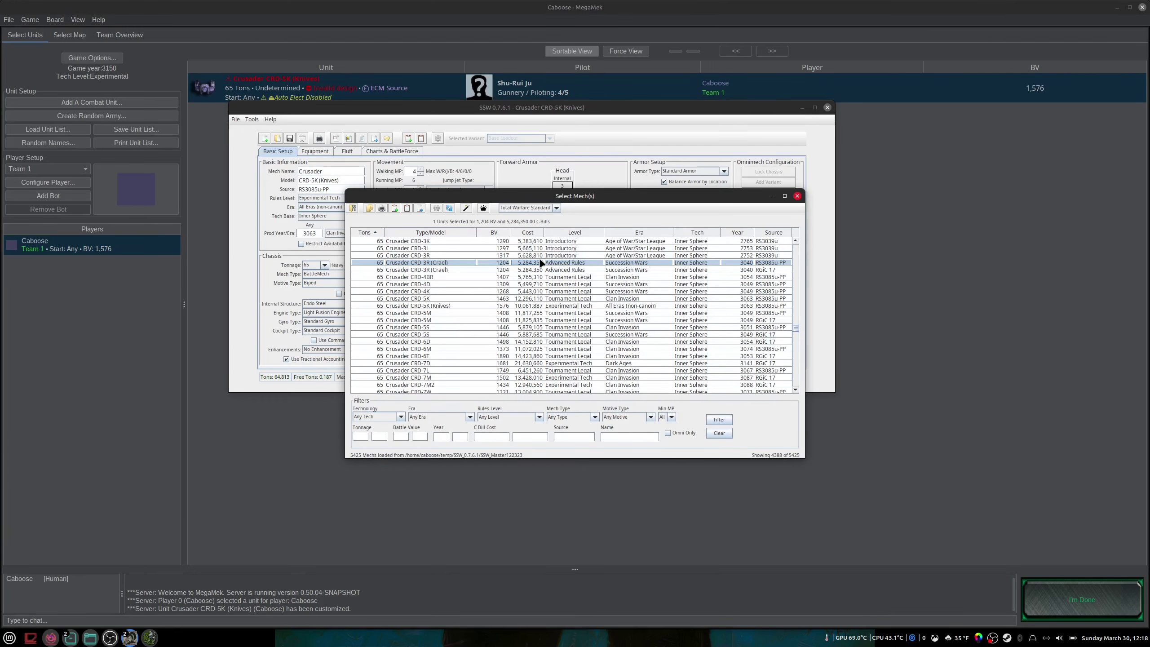
left_click(797, 197)
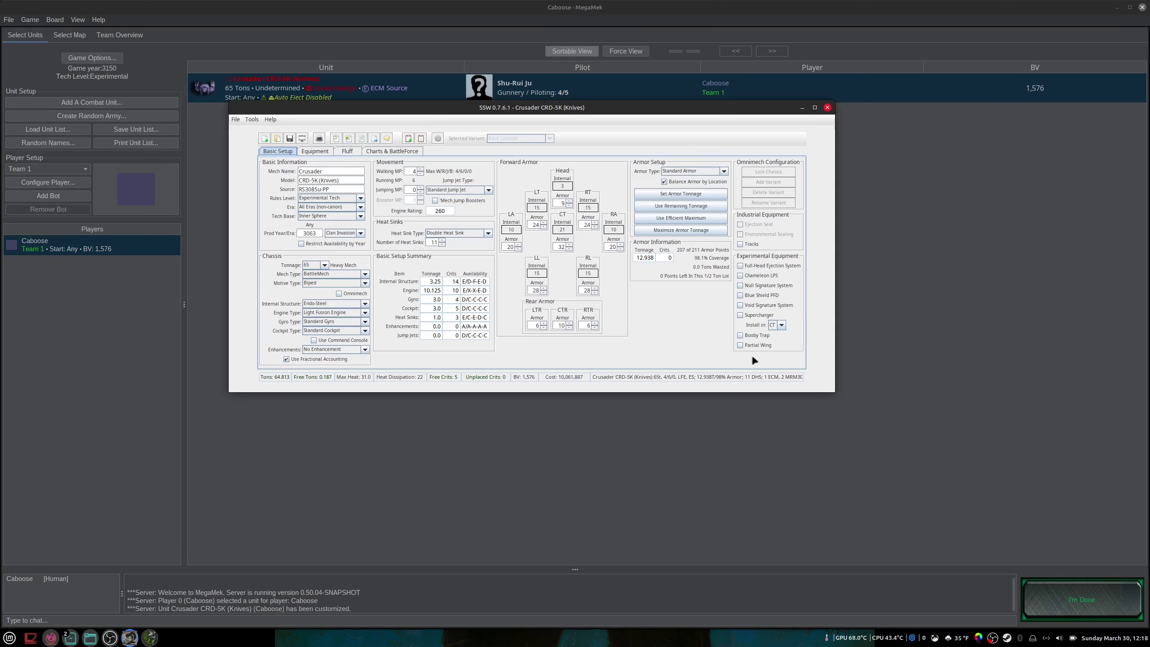